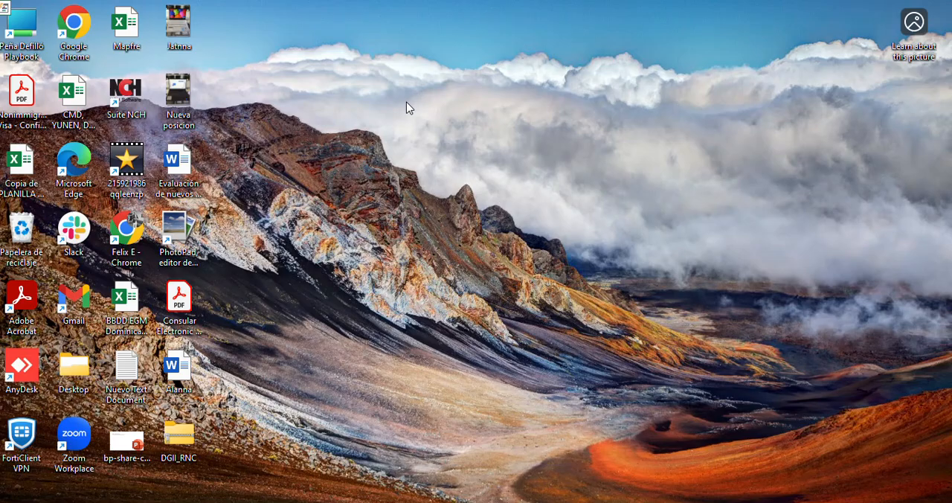
Open Excel with a blank workbook and maximize its window
key(super+s)
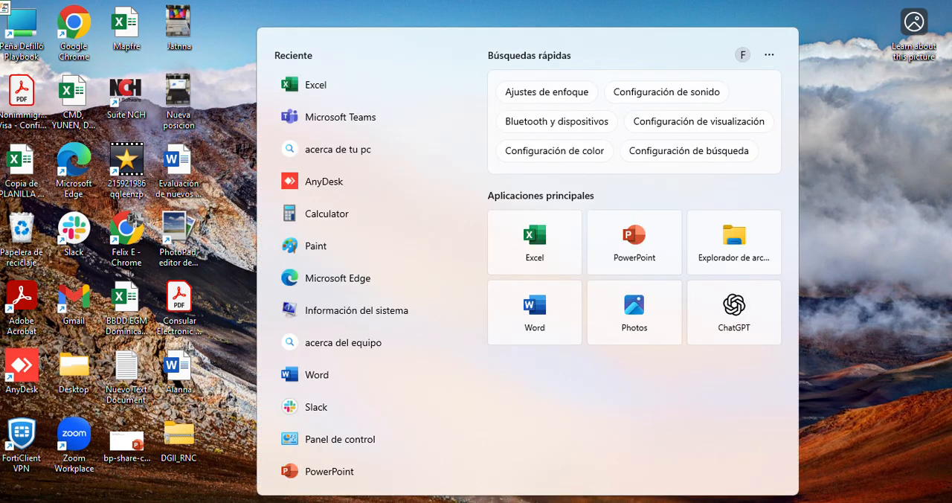
text(exce)
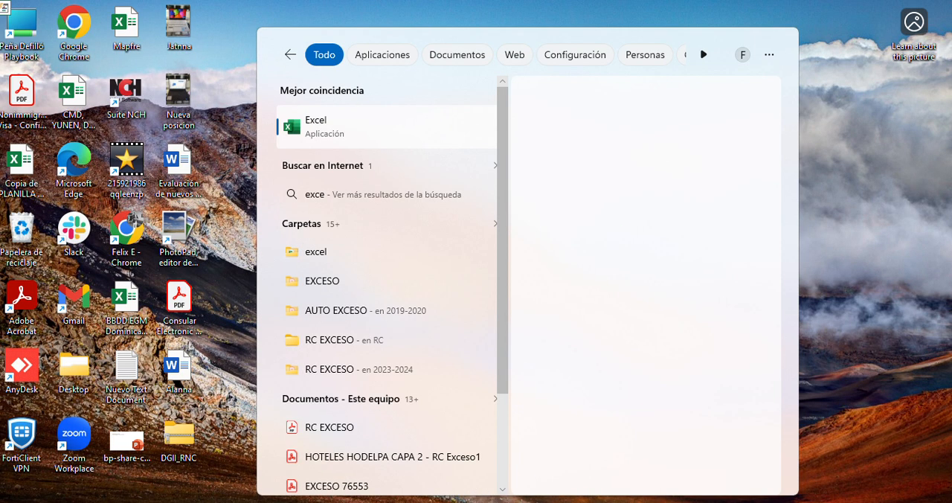
click(346, 134)
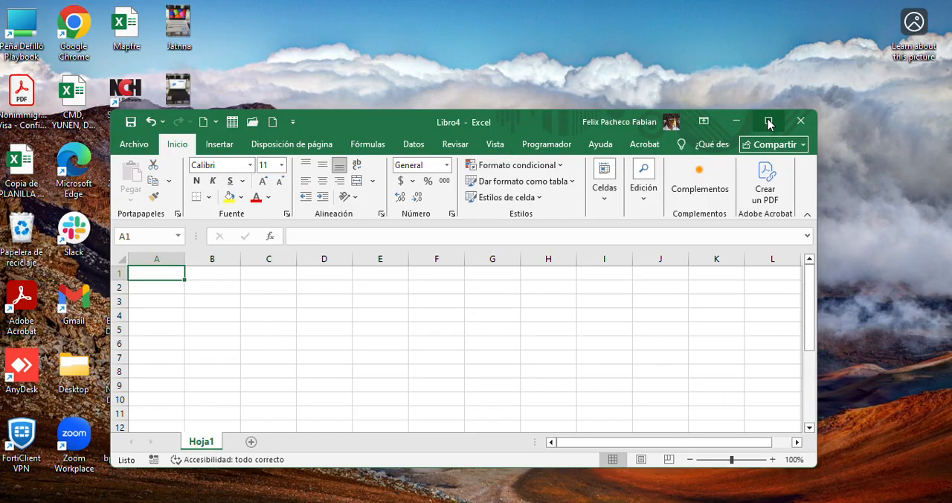
click(771, 120)
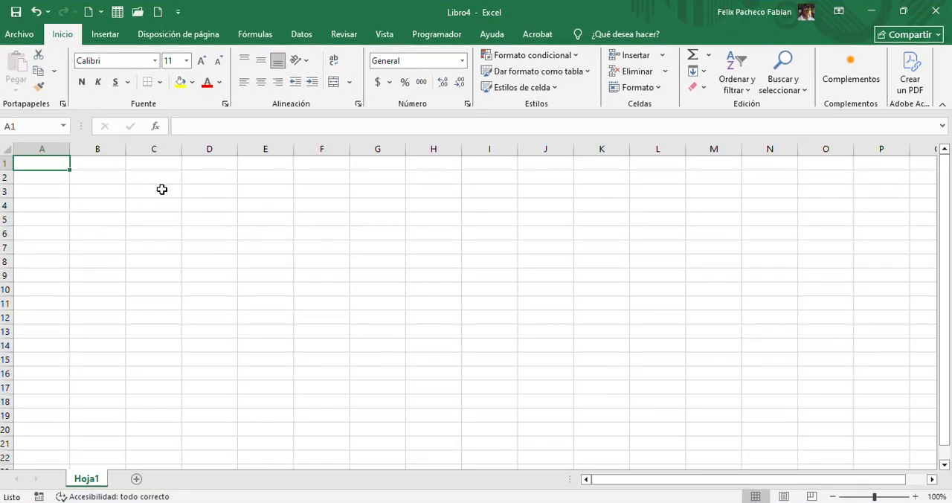
drag(161, 191, 484, 329)
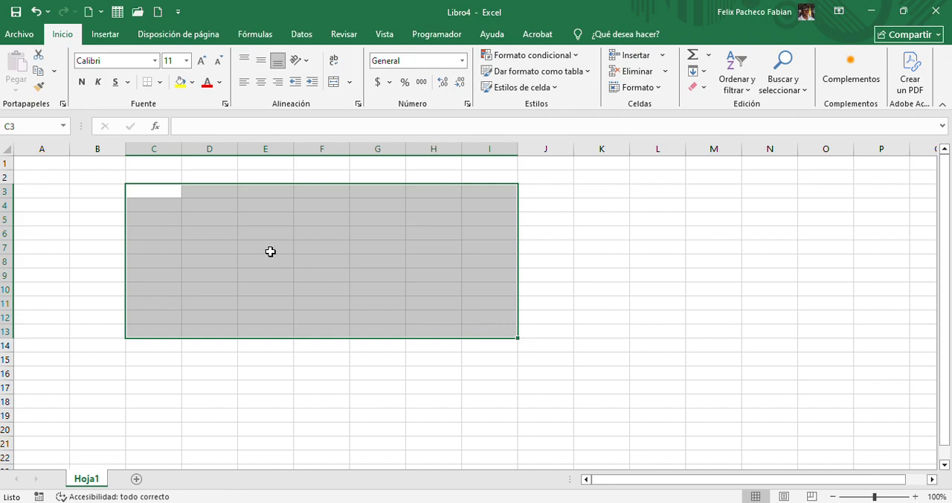
click(206, 220)
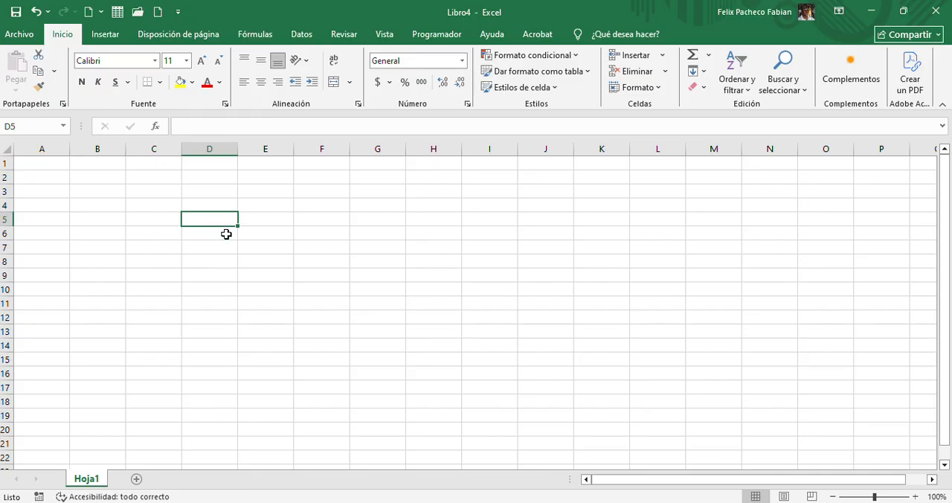
click(276, 244)
drag(153, 191, 422, 297)
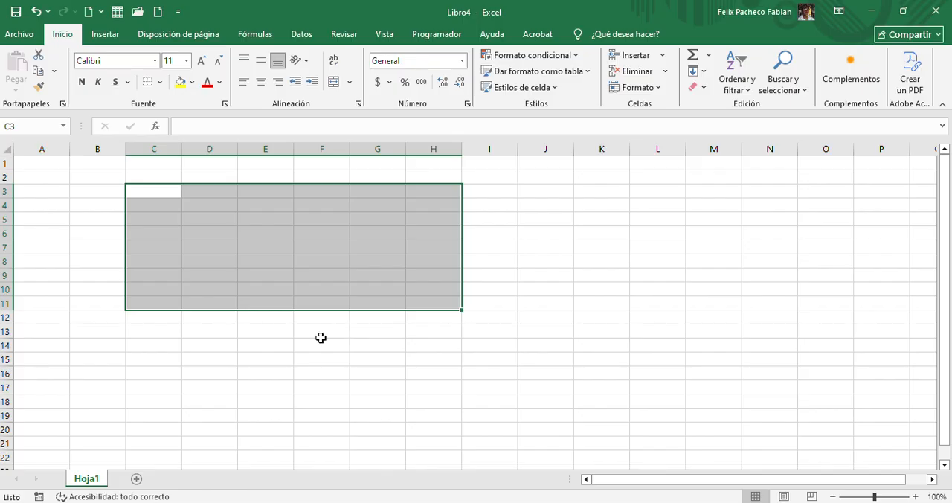
click(278, 327)
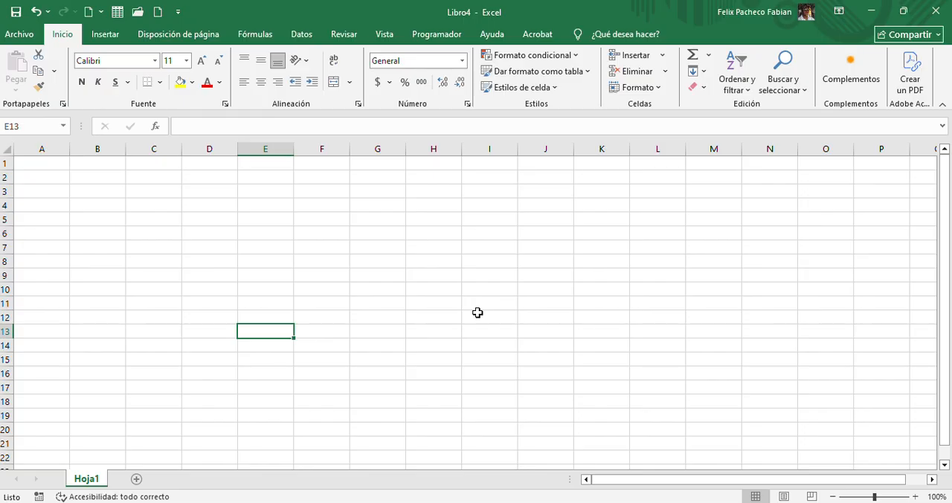
click(545, 211)
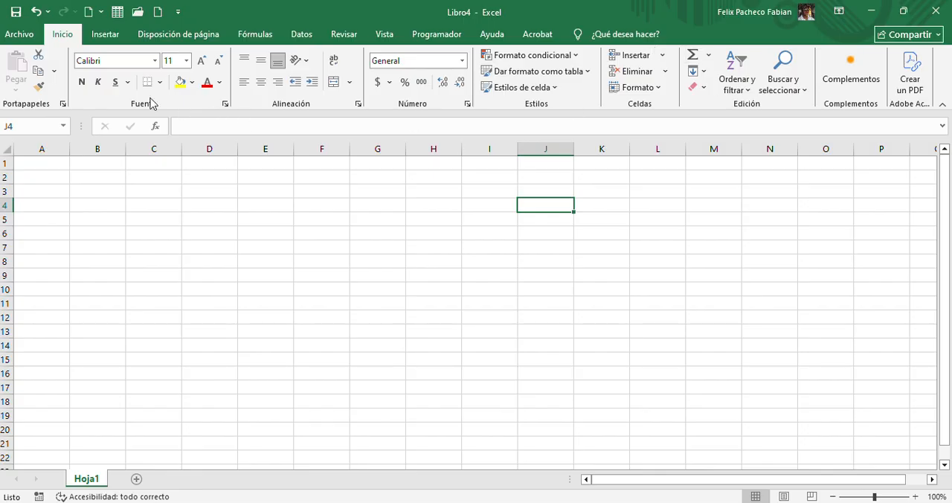
Review the insert, page layout, formula, data, review and view command sets, ending back on the home commands
click(101, 37)
click(145, 39)
click(249, 42)
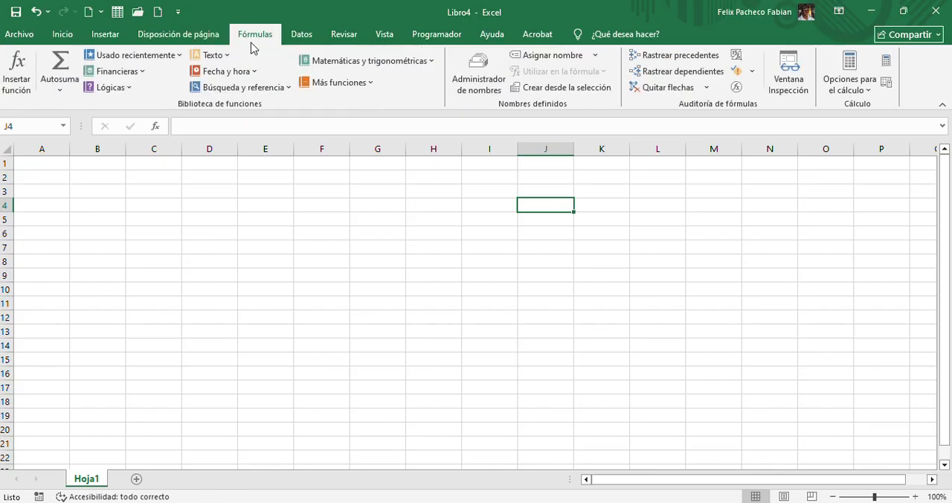
click(307, 43)
click(342, 41)
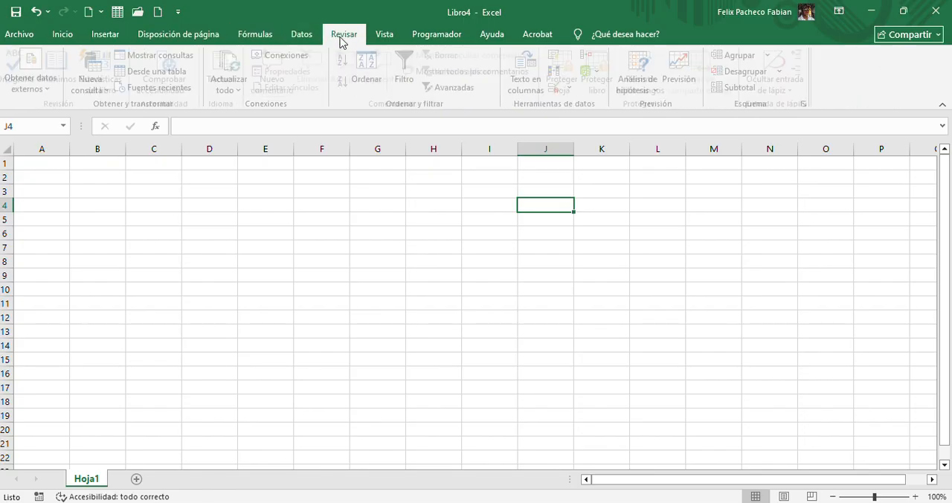
click(377, 43)
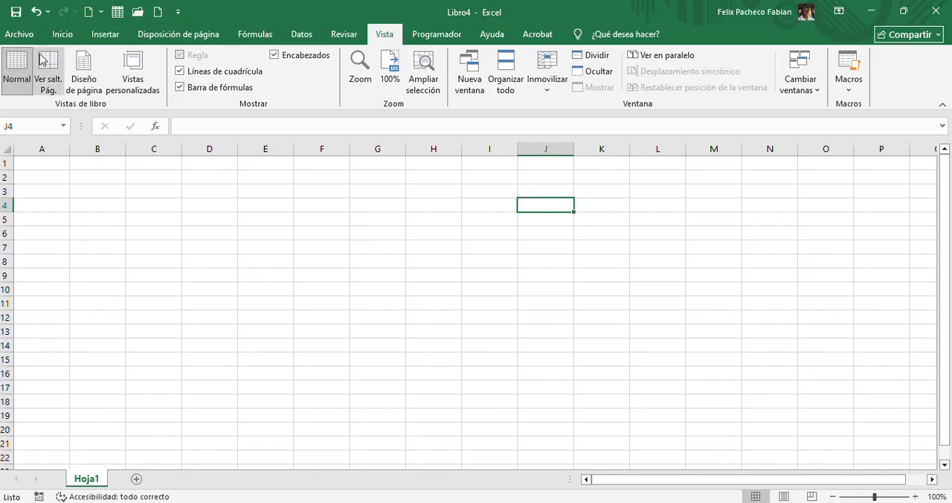
click(59, 35)
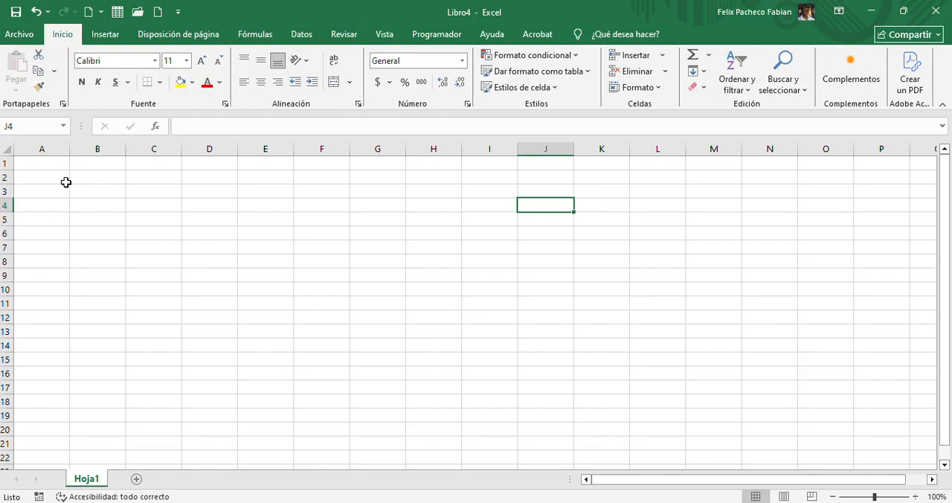
click(338, 259)
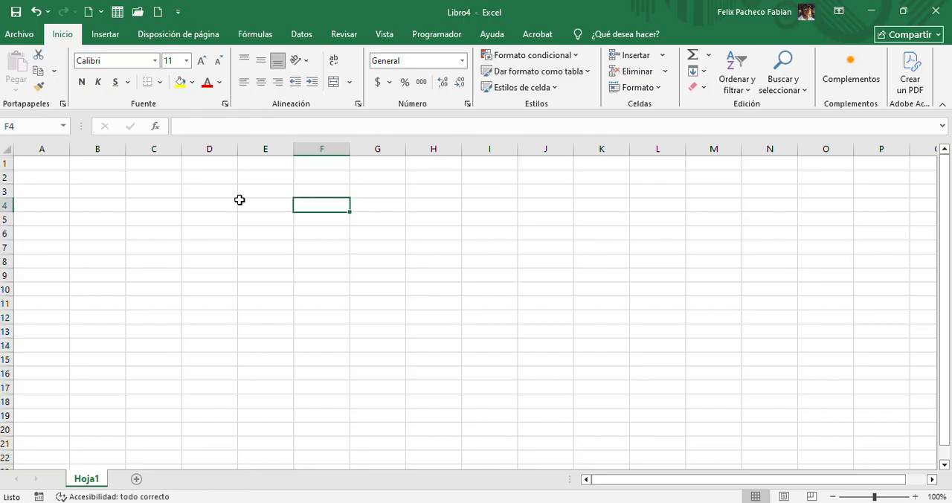
drag(242, 202, 451, 307)
click(208, 202)
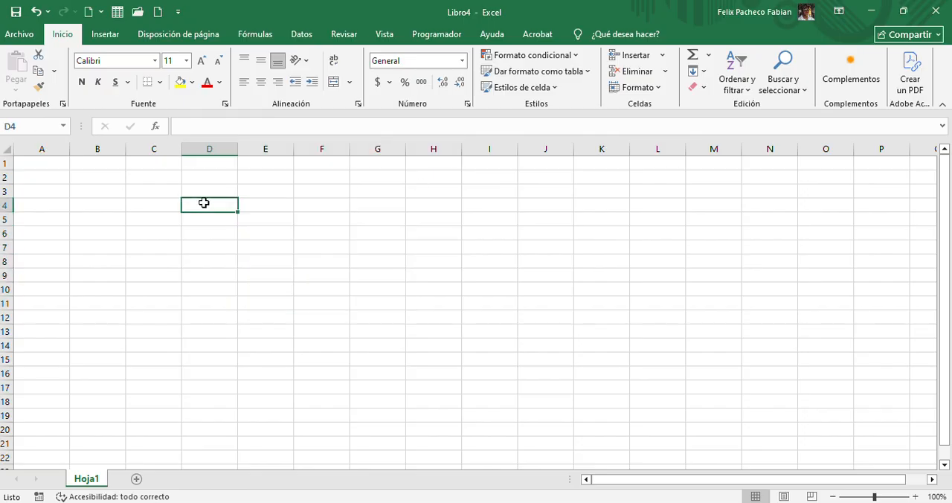
Browse the templates offered for creating a new workbook
click(20, 34)
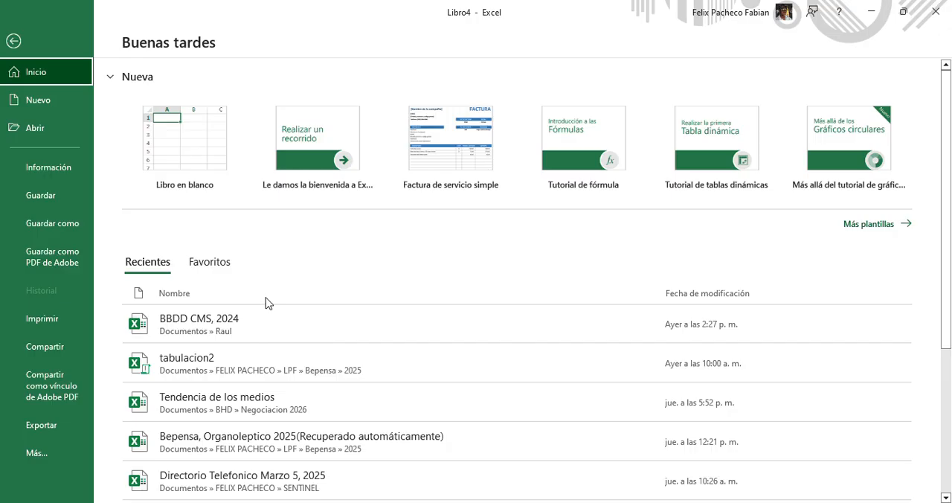
click(32, 98)
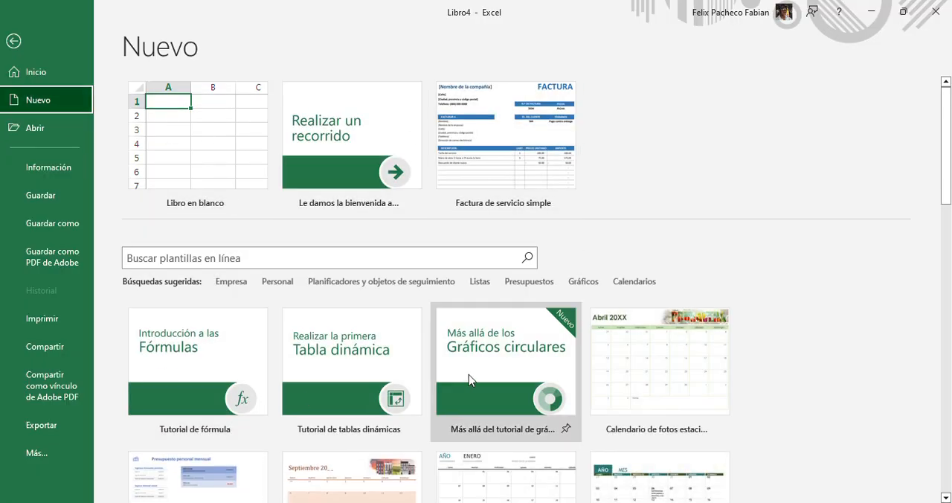
scroll(471, 377, down, 4)
scroll(340, 333, down, 1)
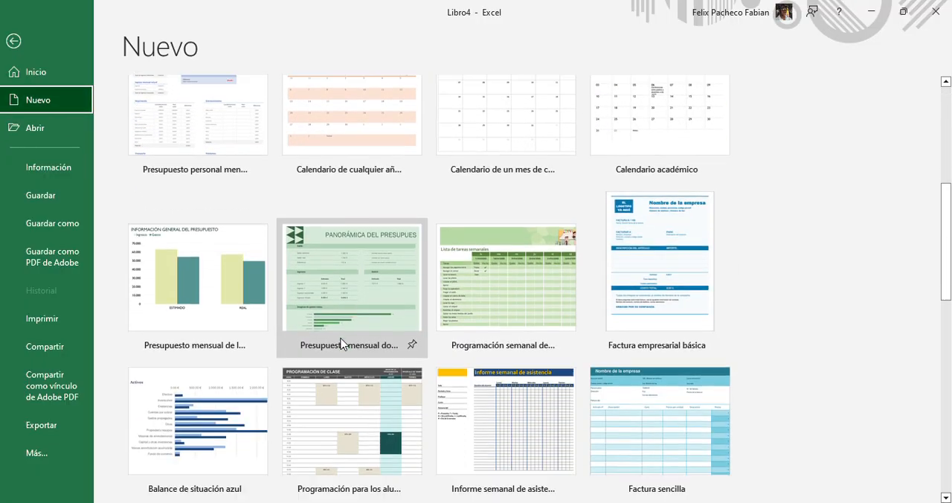
scroll(340, 339, up, 5)
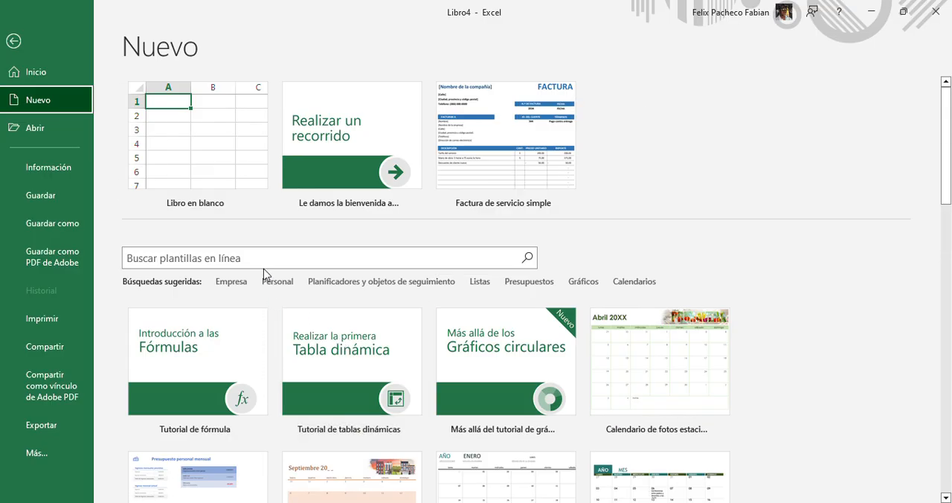
Search the online templates for "factura" and look through the invoice designs
click(268, 263)
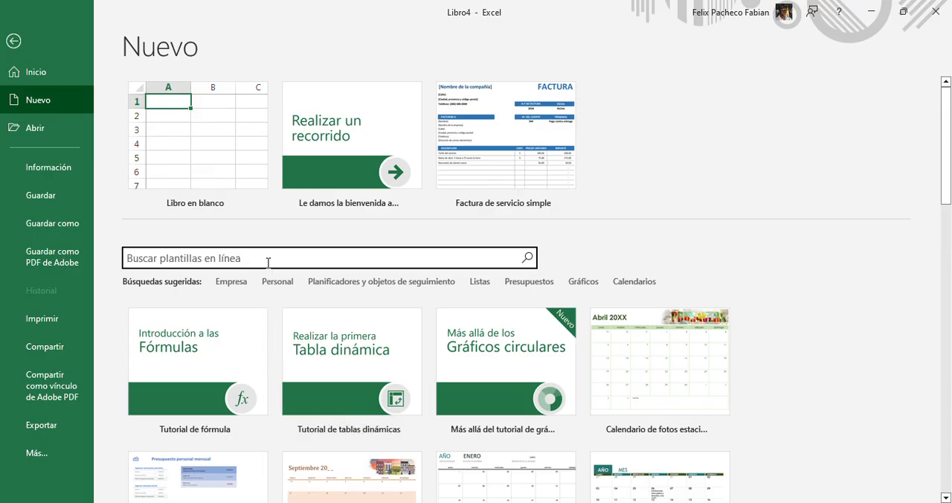
text(factura)
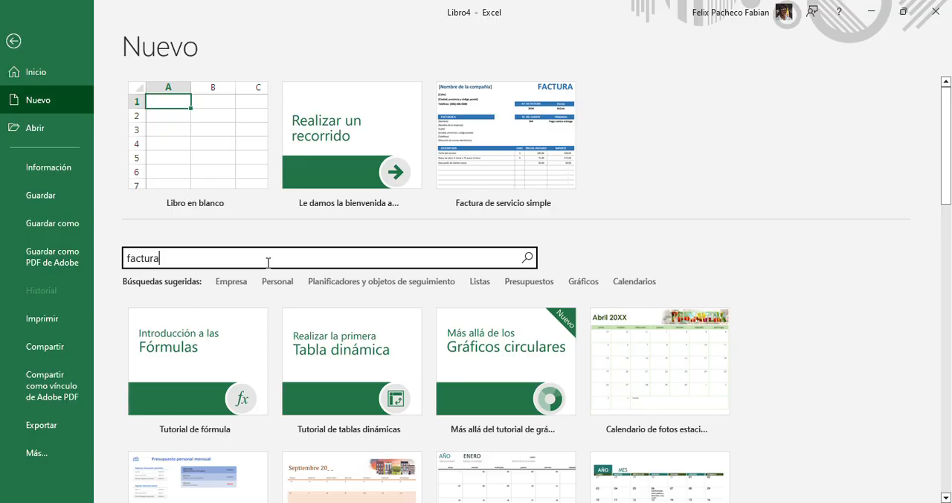
key(Return)
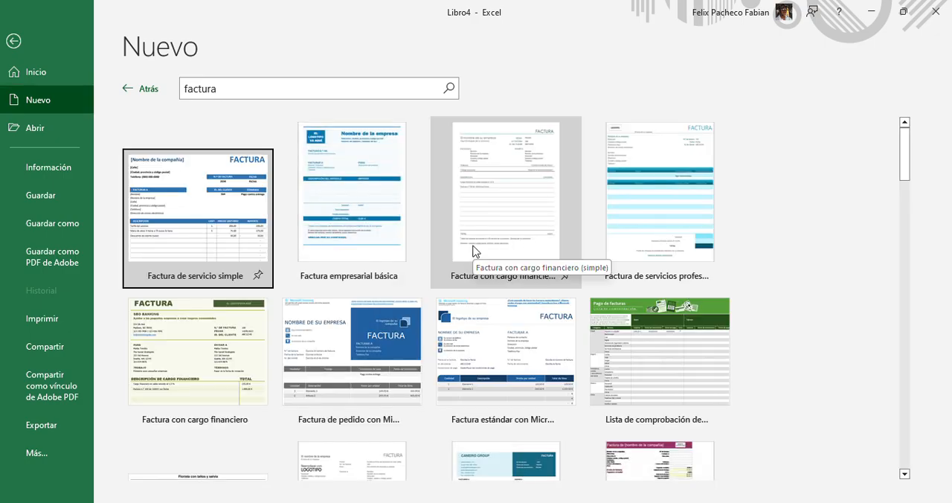
scroll(460, 256, down, 5)
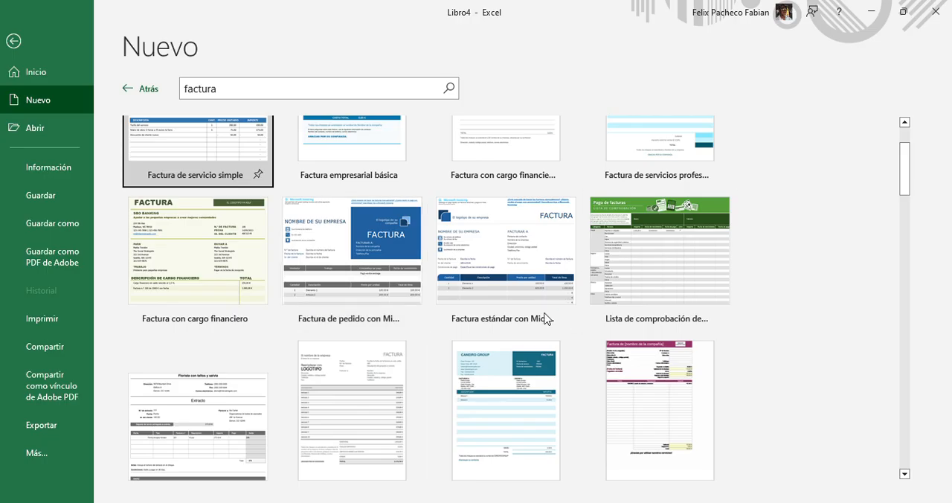
scroll(319, 335, down, 3)
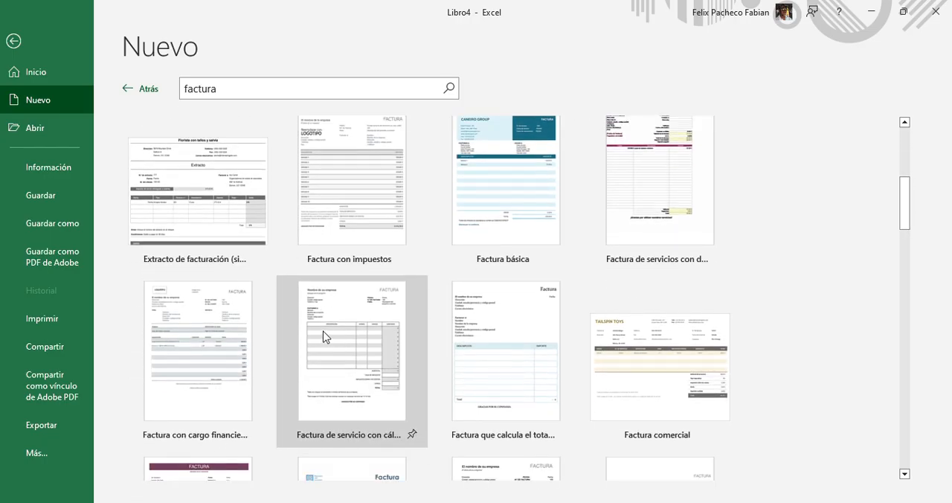
scroll(326, 331, down, 4)
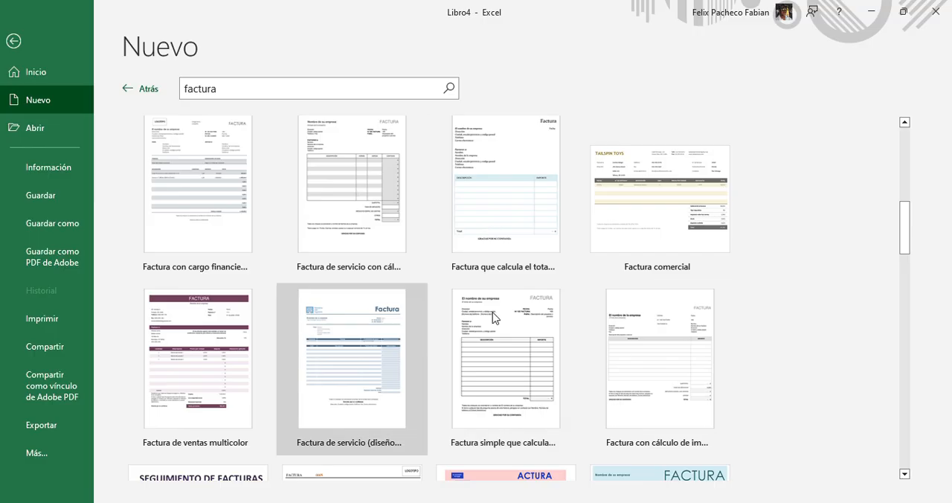
scroll(503, 307, down, 3)
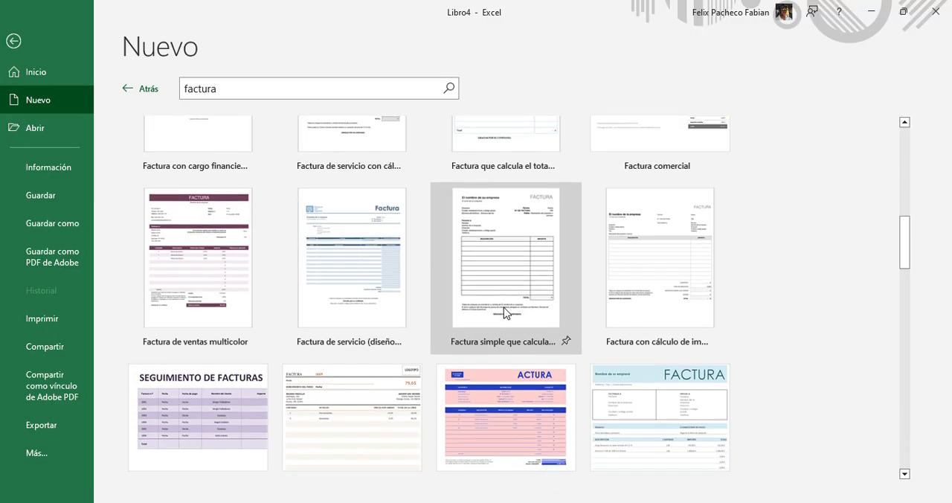
scroll(504, 310, down, 5)
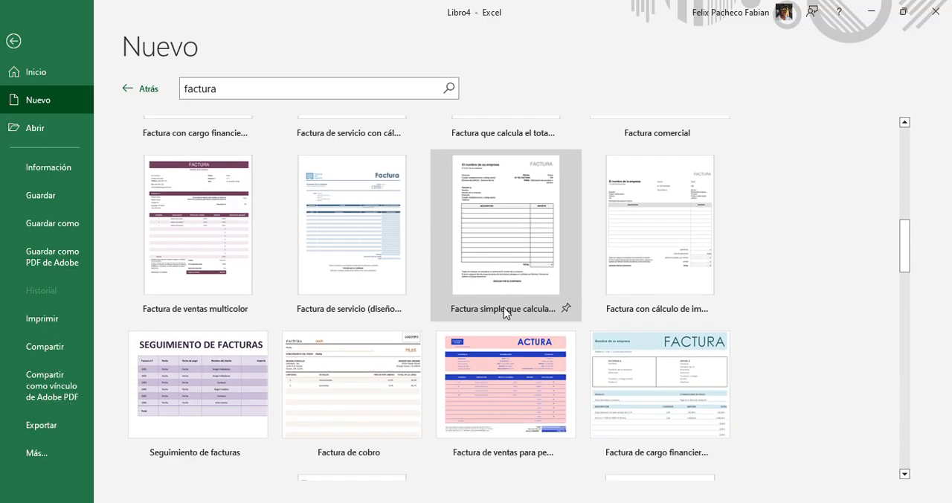
scroll(341, 303, up, 2)
scroll(342, 302, up, 10)
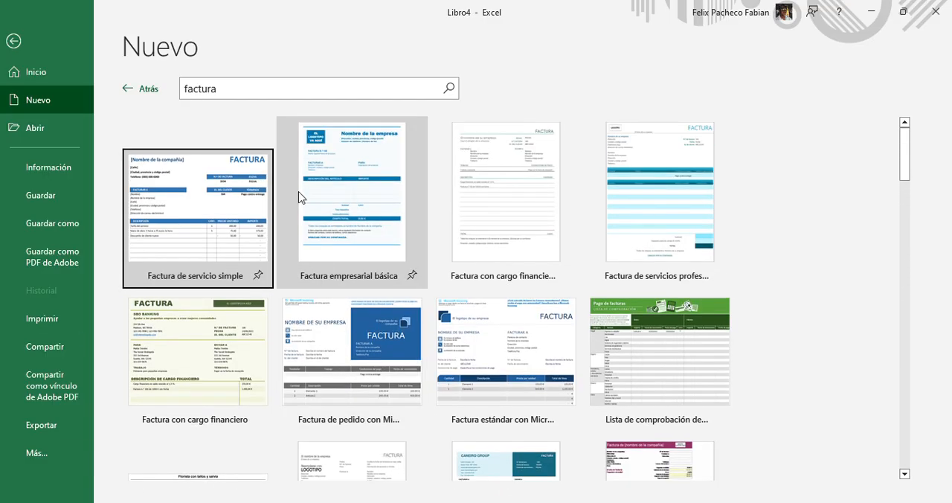
Look through the recently used workbooks available for opening
click(58, 137)
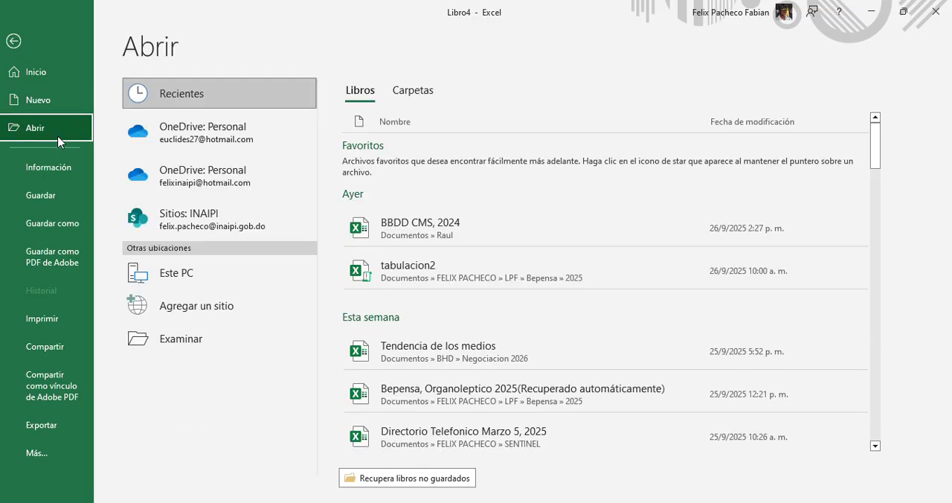
scroll(544, 235, down, 4)
scroll(538, 249, down, 12)
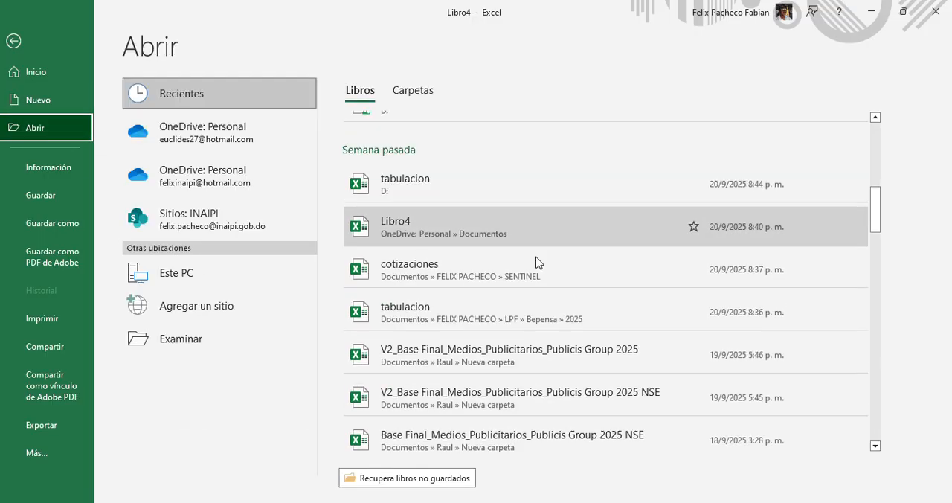
scroll(539, 264, down, 1)
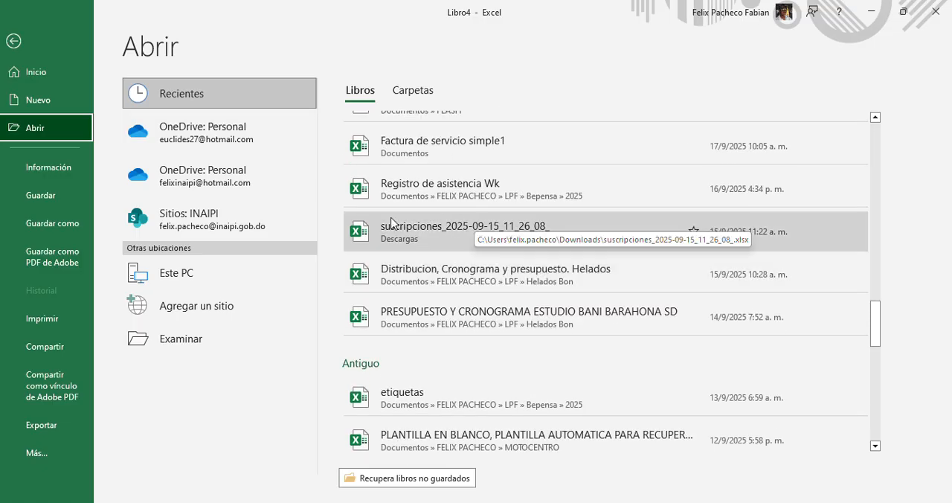
Bring up the unsaved workbooks available for recovery and look through the files
click(392, 479)
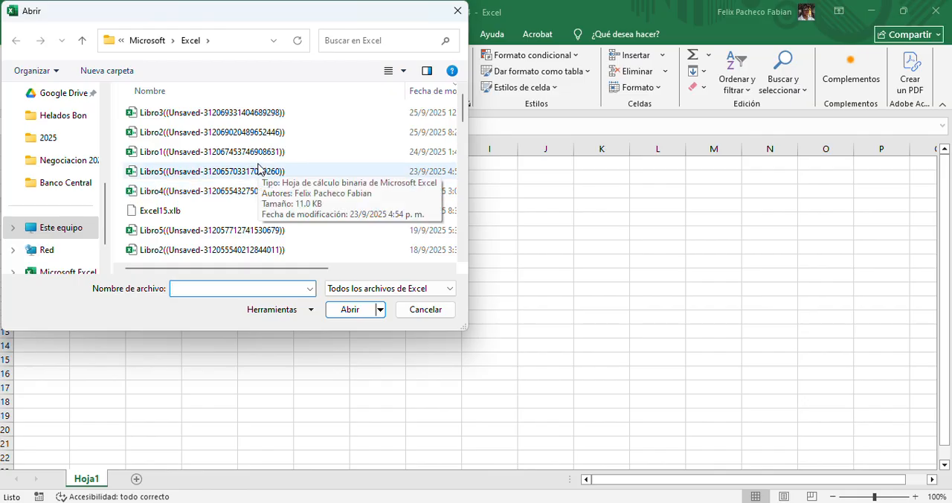
scroll(257, 168, down, 12)
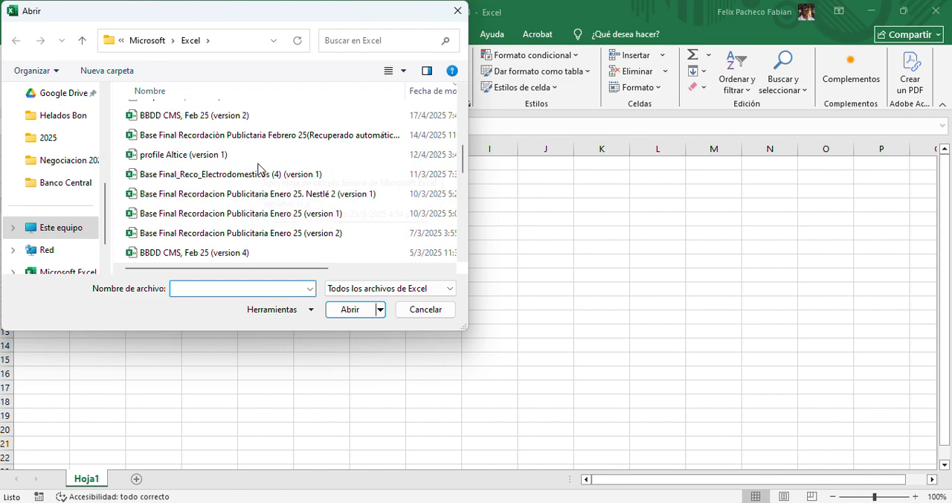
scroll(199, 213, down, 2)
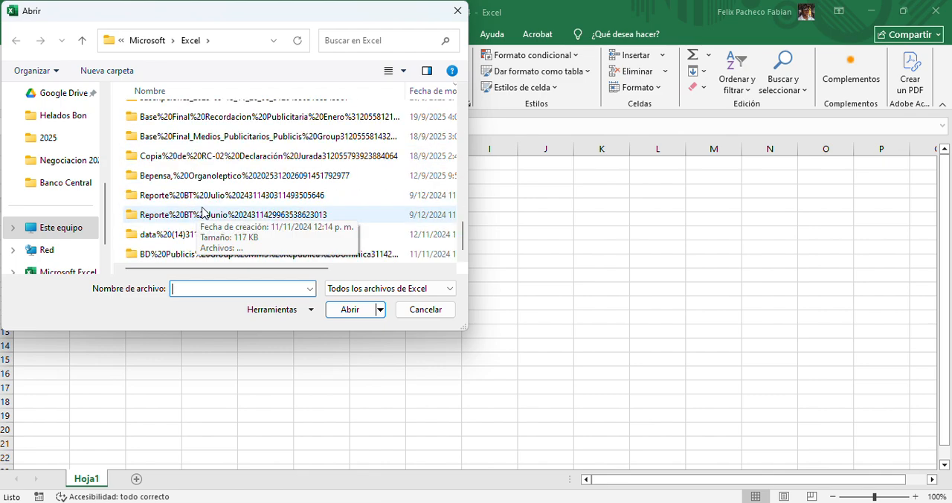
scroll(202, 213, up, 12)
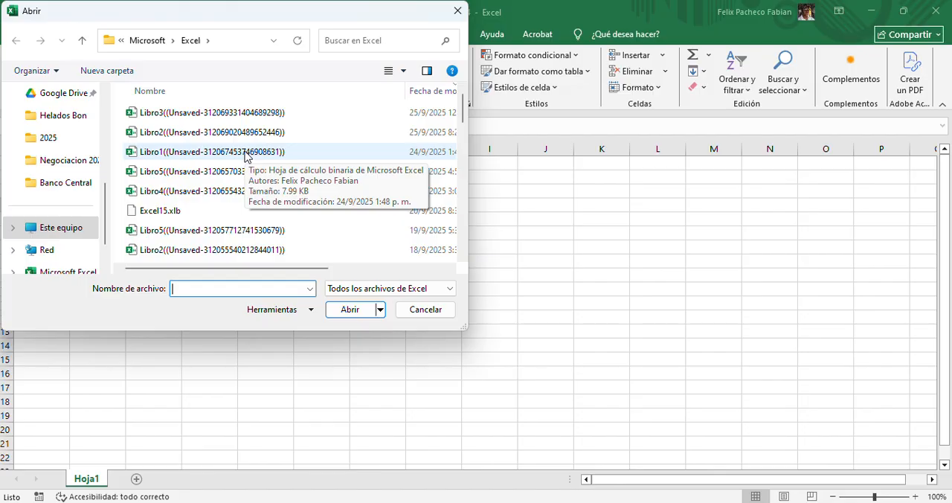
Look through the whole list of recoverable unsaved workbooks and close it without opening any file
scroll(246, 155, down, 5)
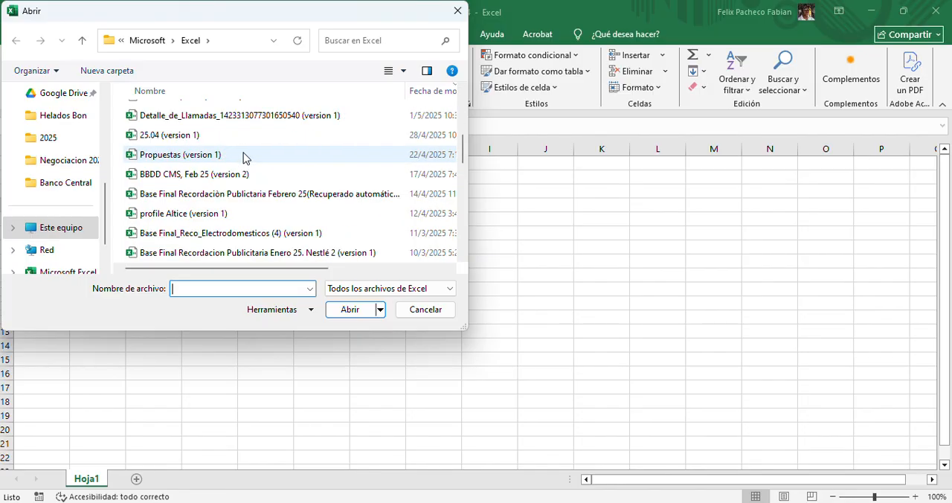
scroll(225, 170, down, 2)
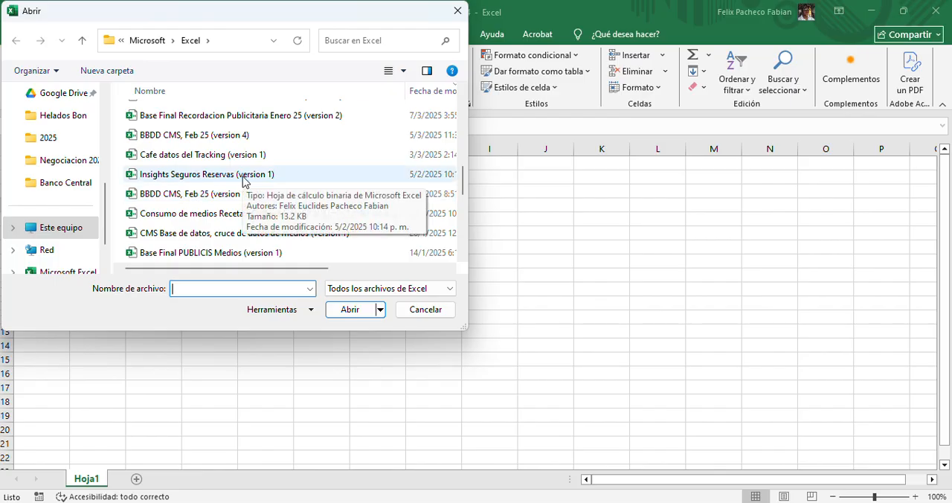
scroll(243, 181, down, 1)
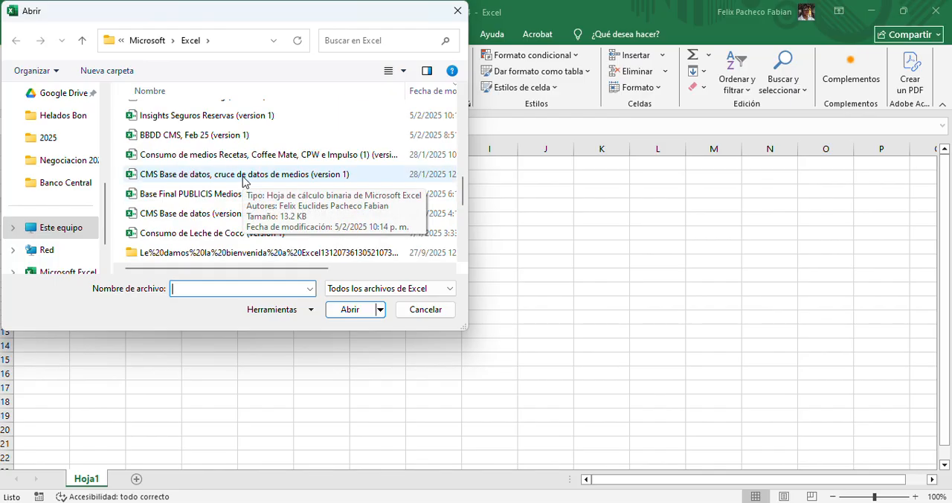
scroll(243, 180, up, 5)
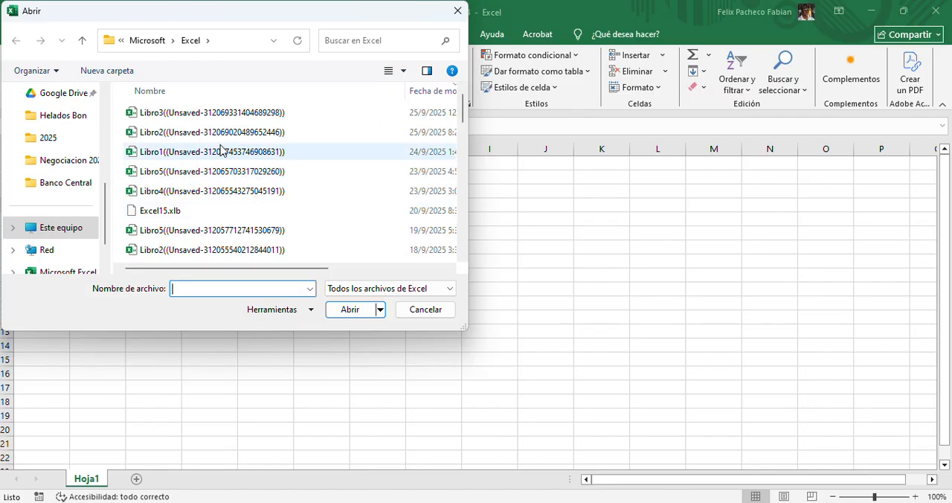
scroll(334, 185, down, 2)
scroll(334, 185, down, 4)
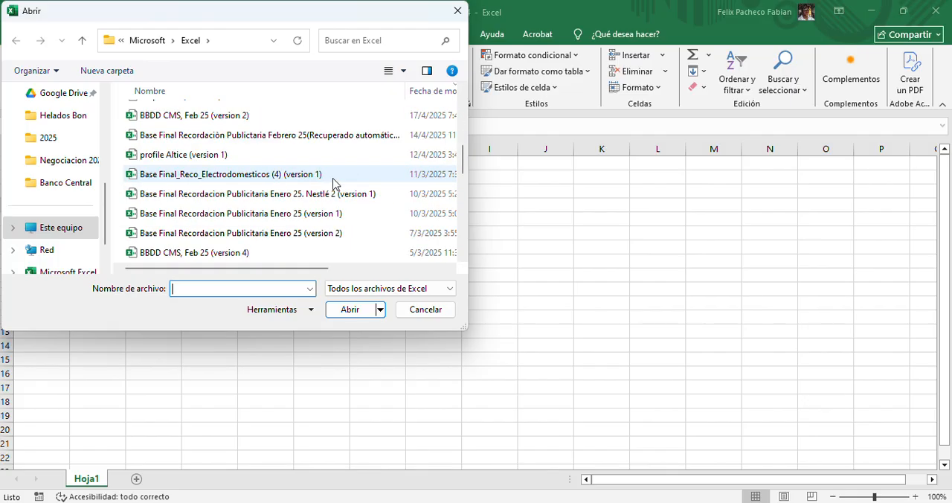
click(437, 310)
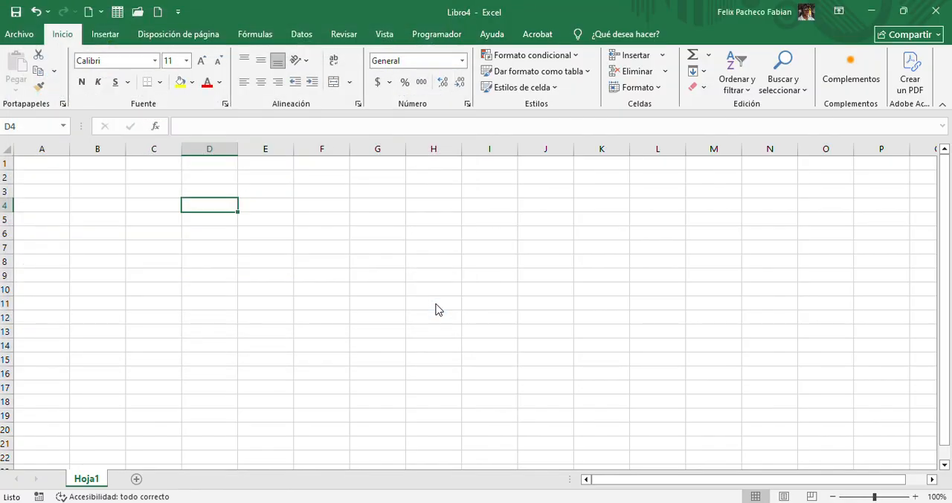
Look at the file options for saving the workbook and return to the worksheet
click(19, 34)
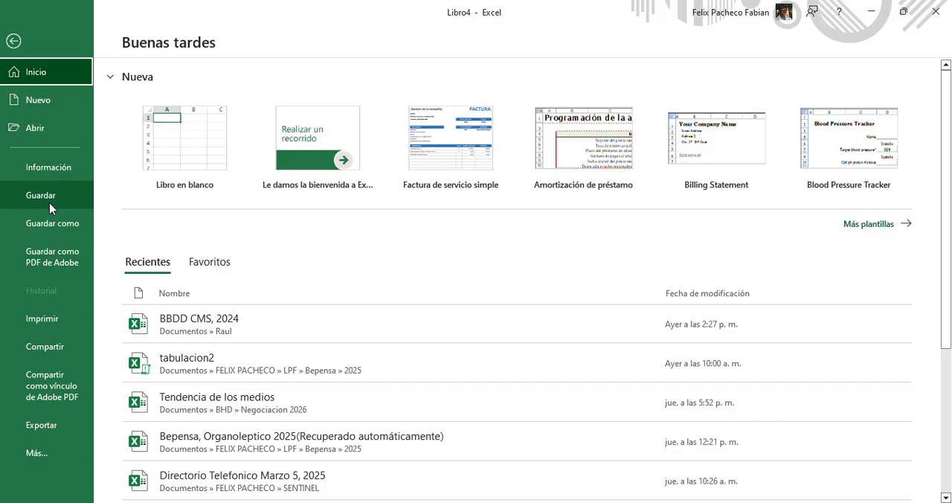
click(17, 42)
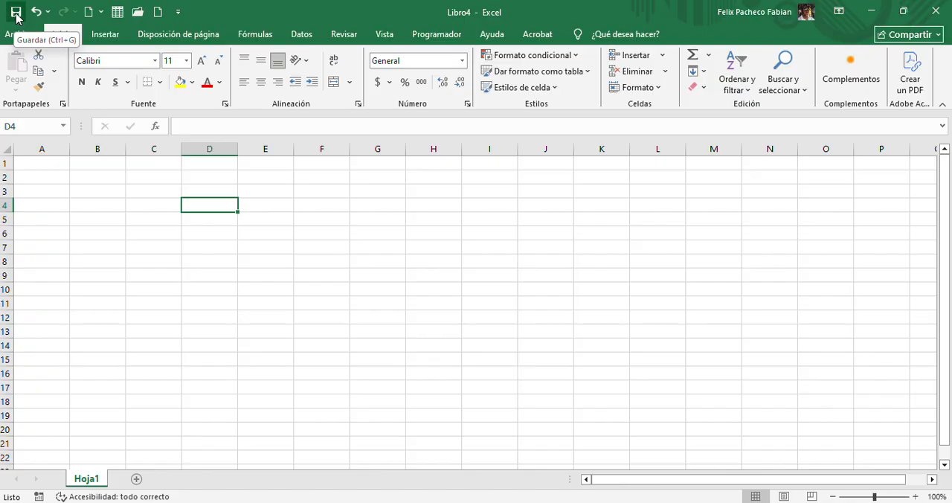
click(230, 245)
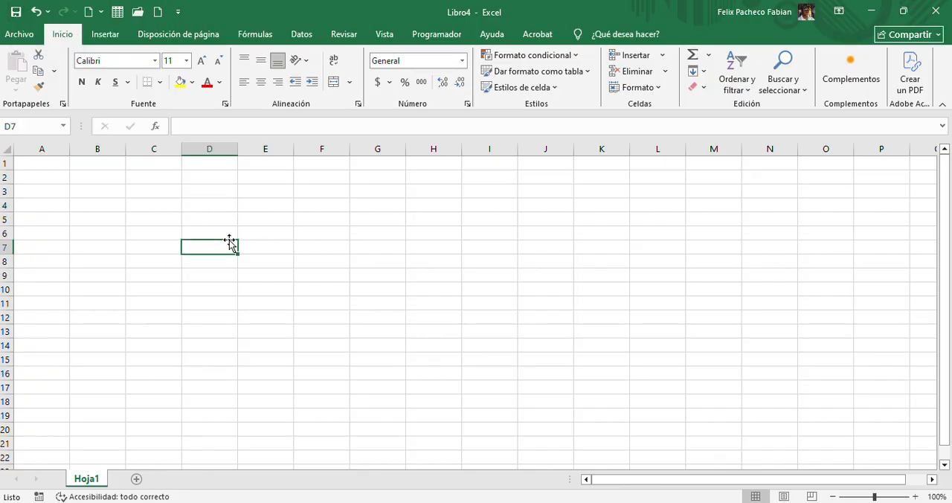
Enter the sample text "dfjns", "adsin" and "iasndfn" in cells E4 to E6
click(292, 205)
text(dfjns)
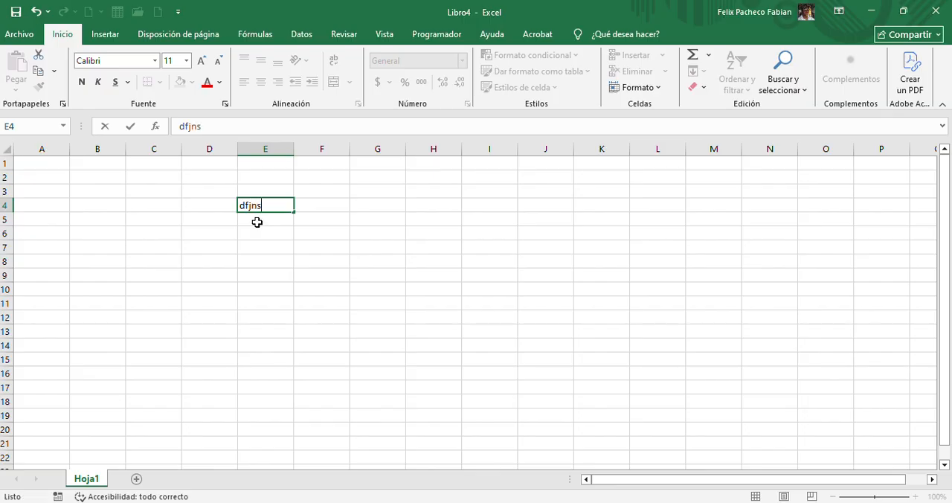
key(Return)
text(adsf)
key(Return)
text(iasndfn)
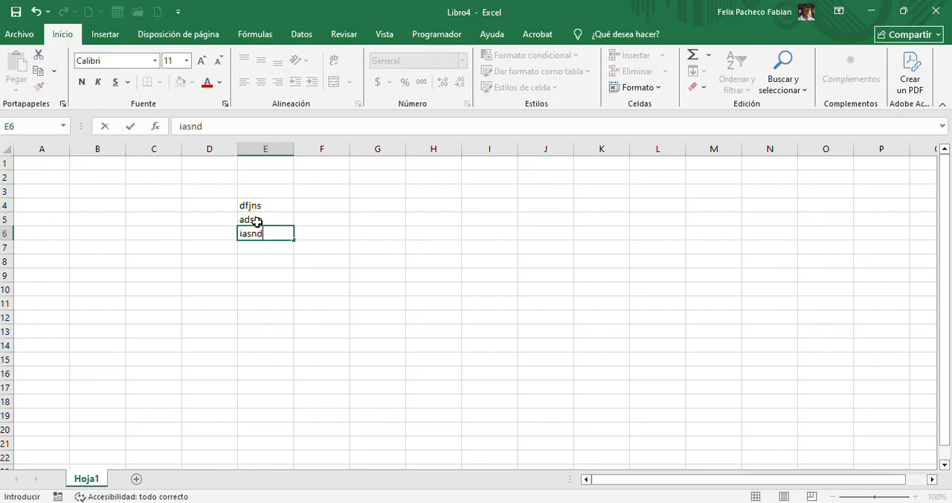
key(Return)
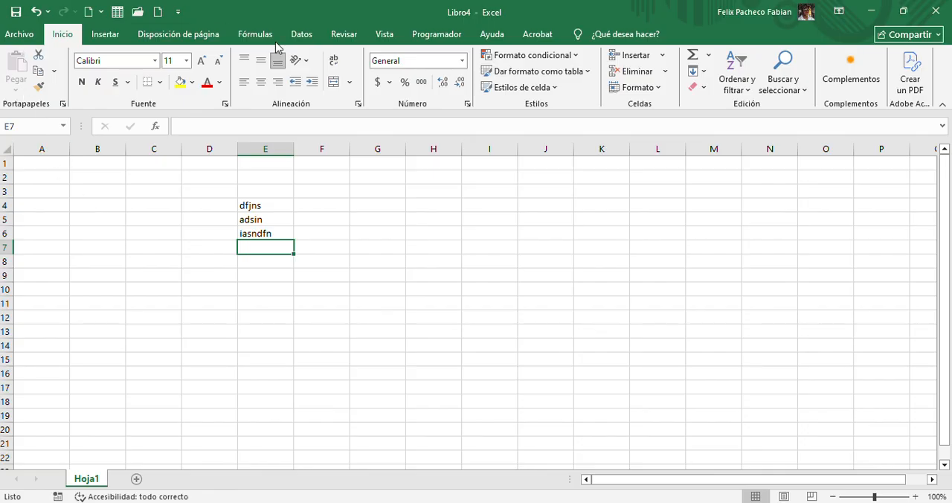
Save the new workbook in the Escritorio folder under the name "Ejercicios"
click(26, 35)
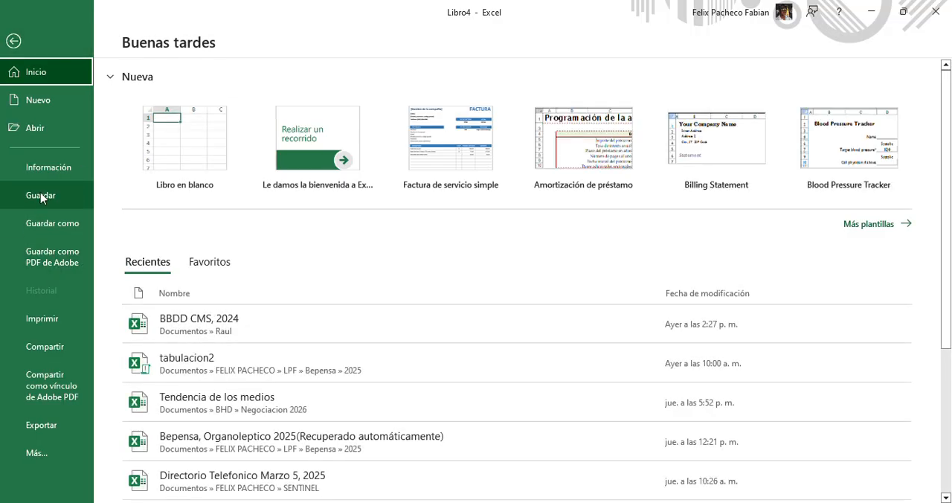
click(44, 198)
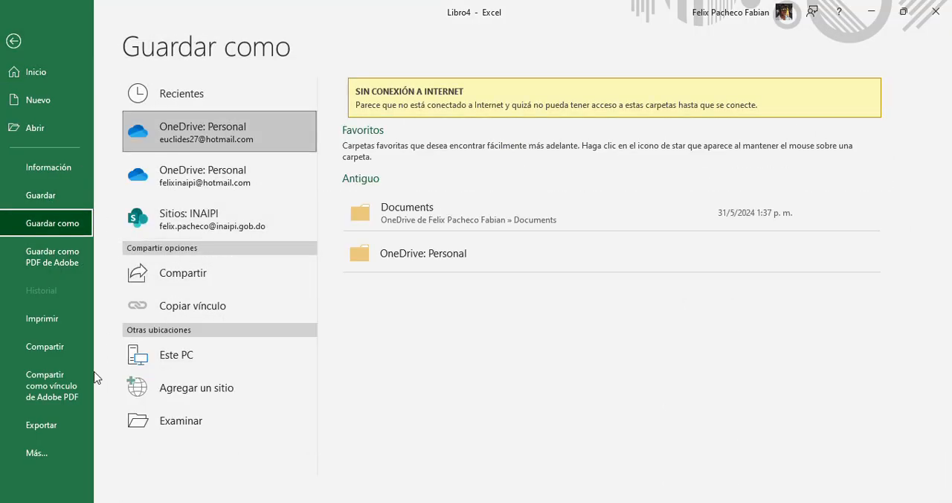
click(204, 421)
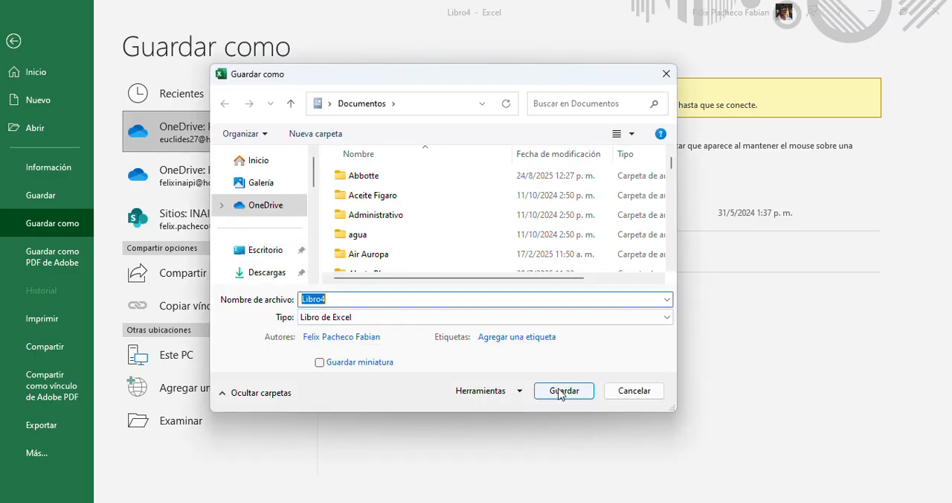
click(635, 391)
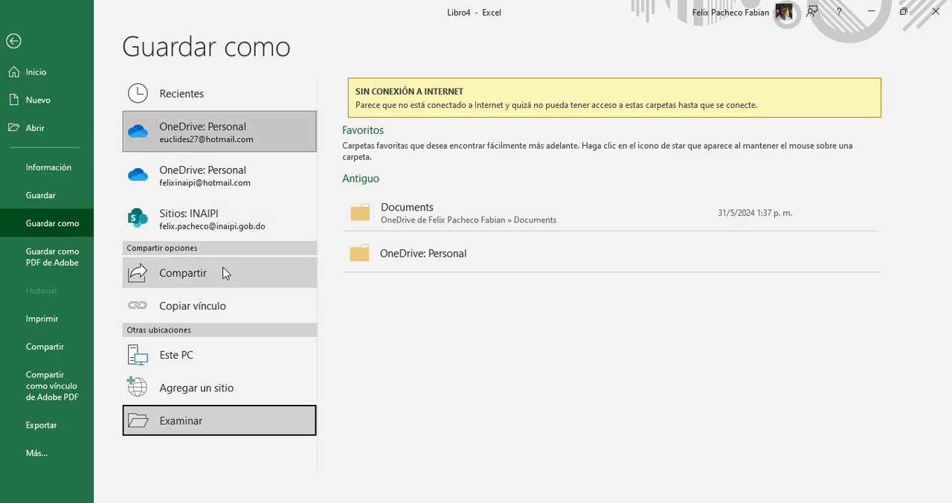
click(183, 427)
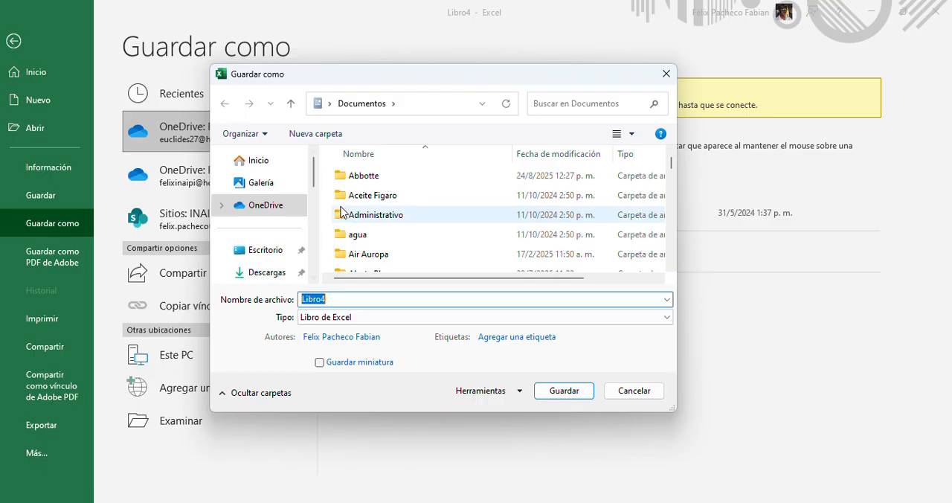
click(268, 250)
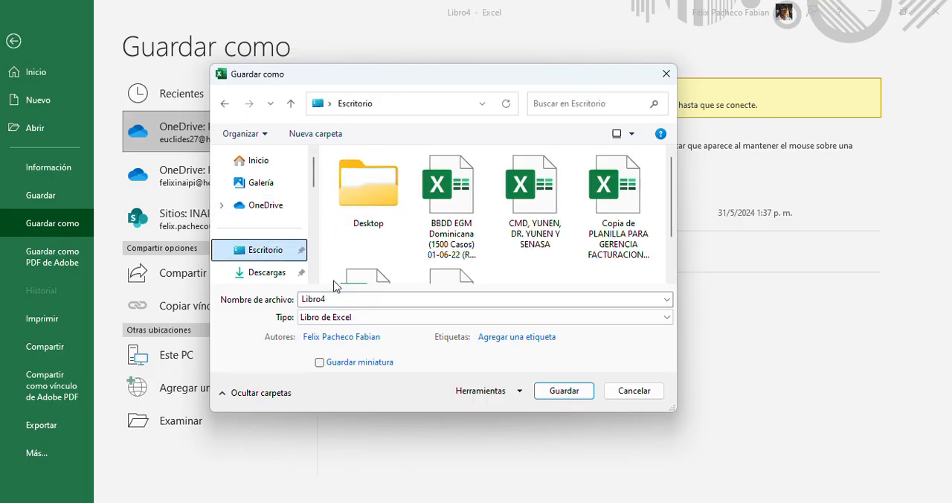
click(371, 305)
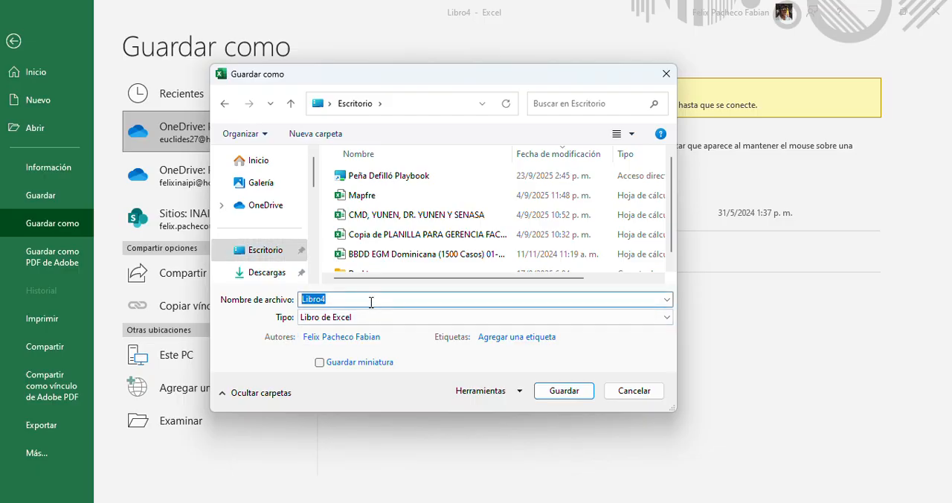
text(Ejercicios)
click(574, 391)
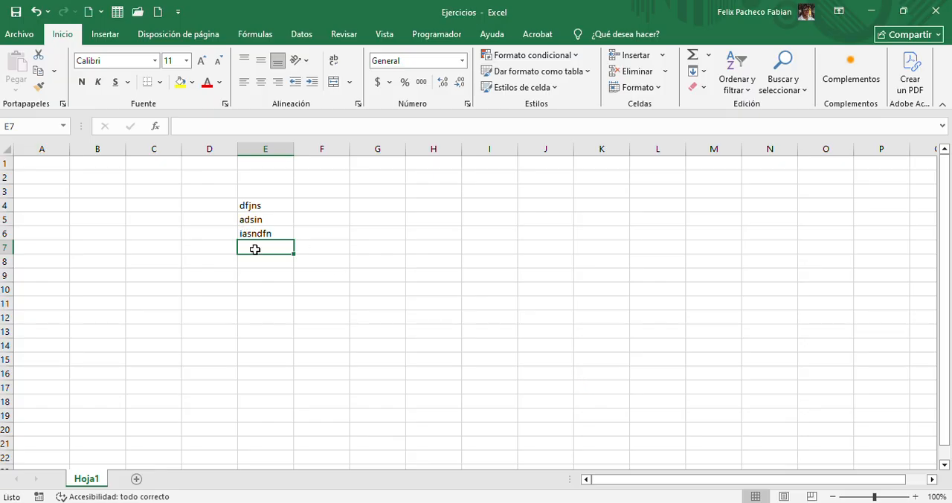
Add the sample text "ijasdf" in E7 and "iasndfn" in E8, and save the changes to the same workbook
text(ijasdf)
key(Return)
text(iasndfn)
key(Return)
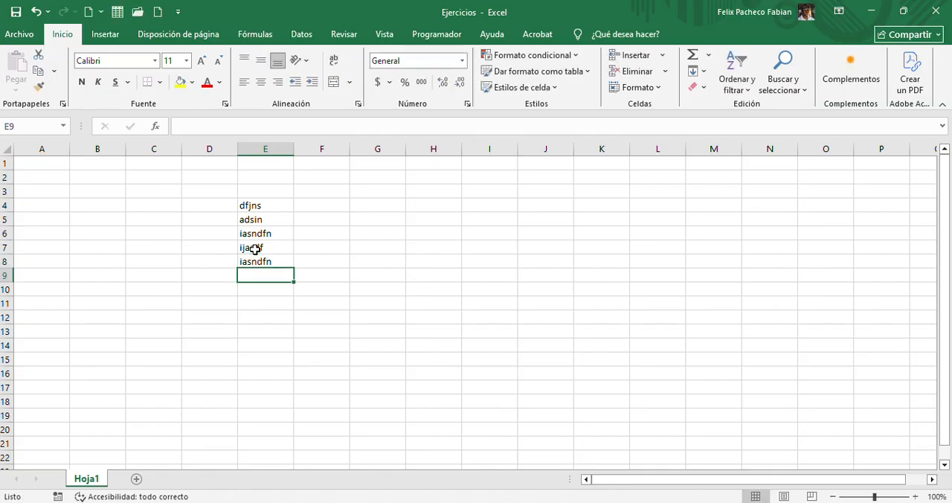
click(22, 37)
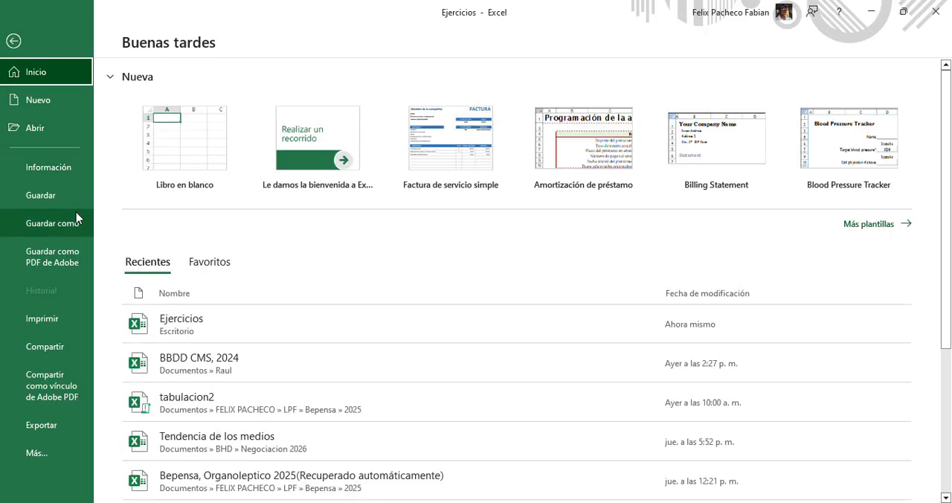
click(41, 196)
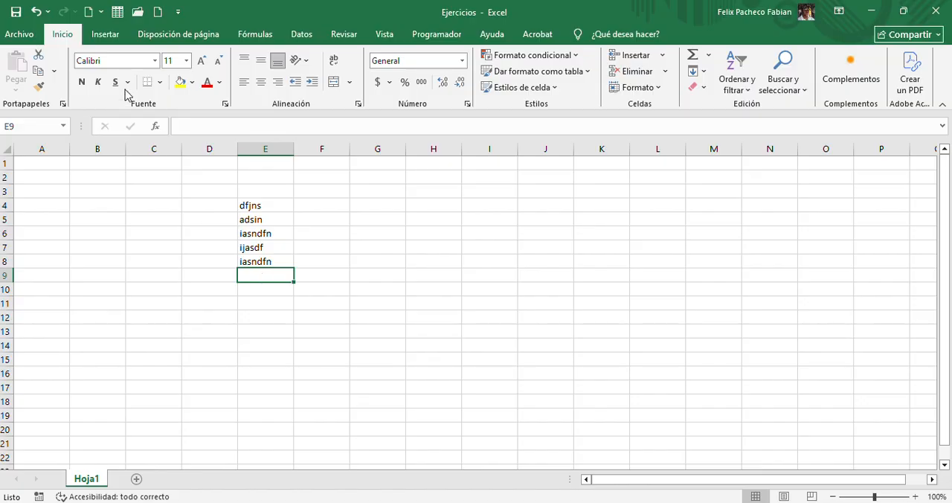
Save a copy of the workbook in the Escritorio folder under the name "Ejercicios 2"
click(19, 34)
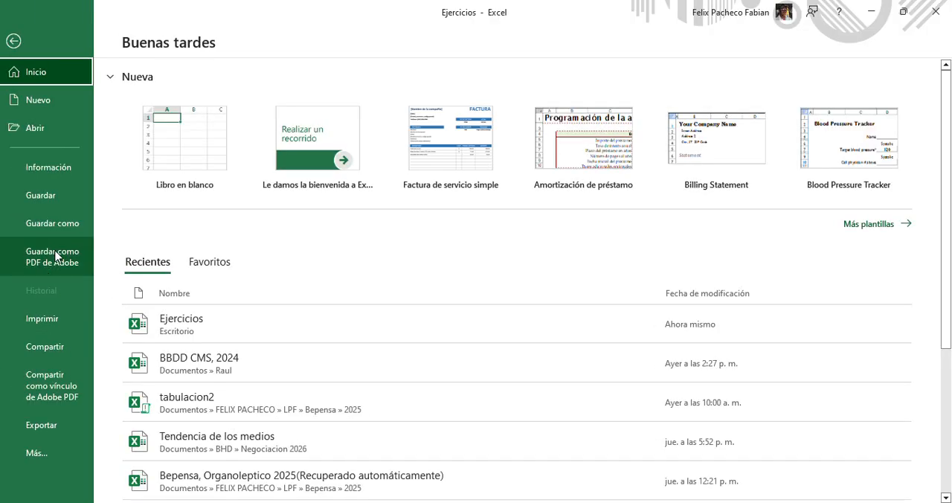
click(33, 231)
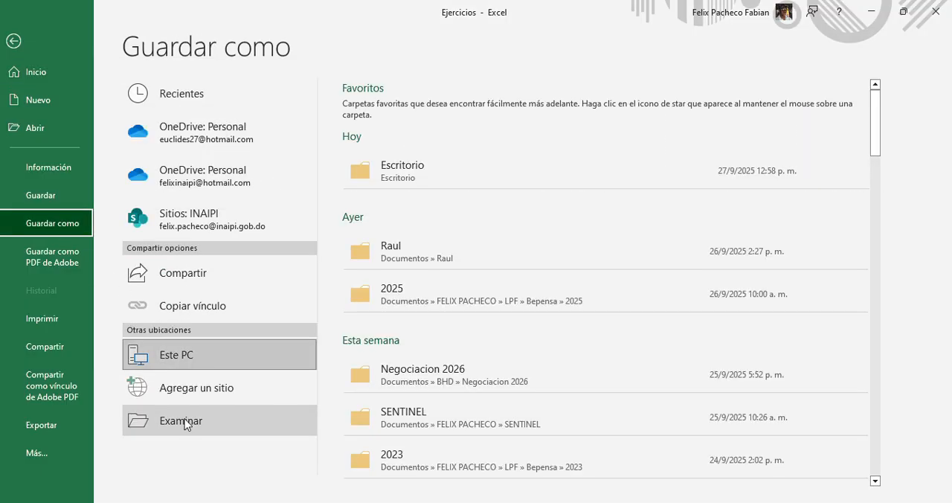
click(182, 421)
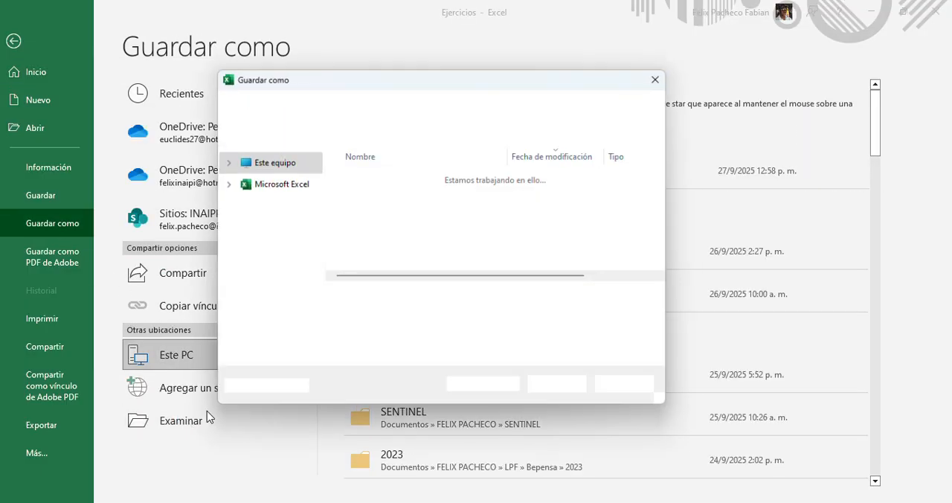
click(360, 298)
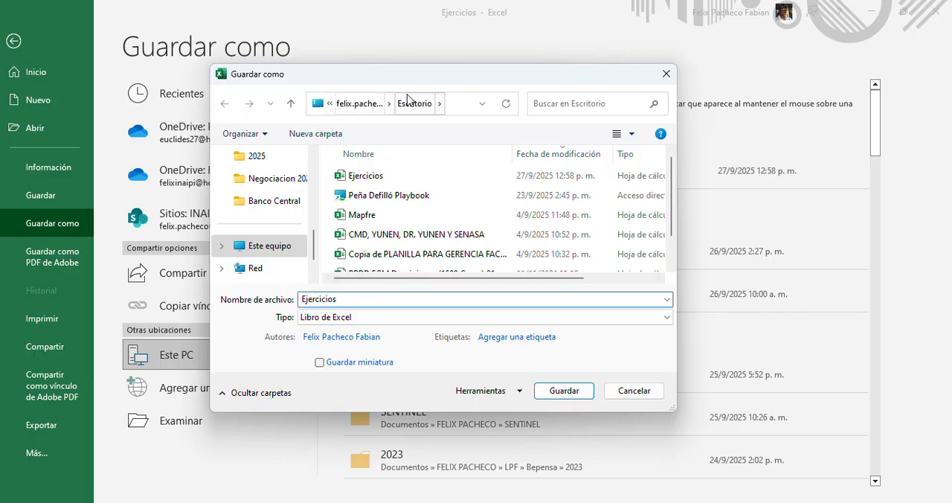
click(361, 317)
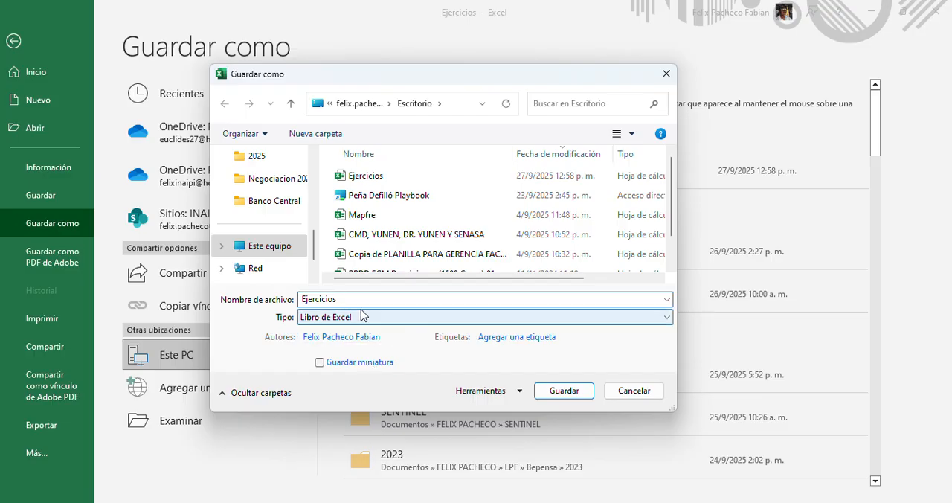
click(364, 296)
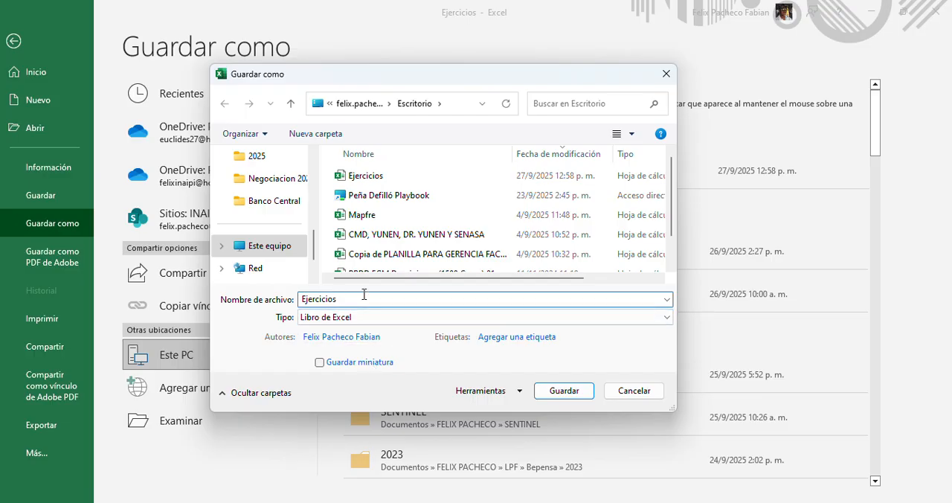
click(564, 391)
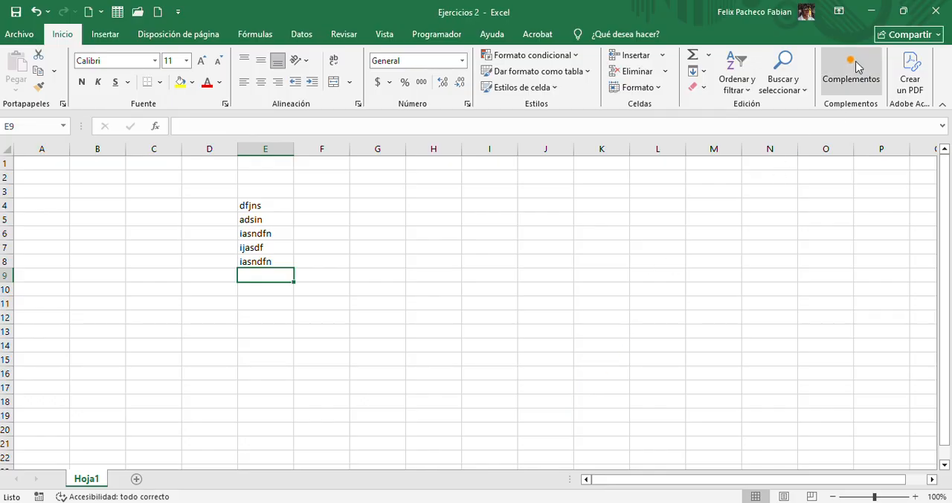
Check the desktop, return to the Ejercicios 2 workbook and clear the contents of D3:G10
click(870, 11)
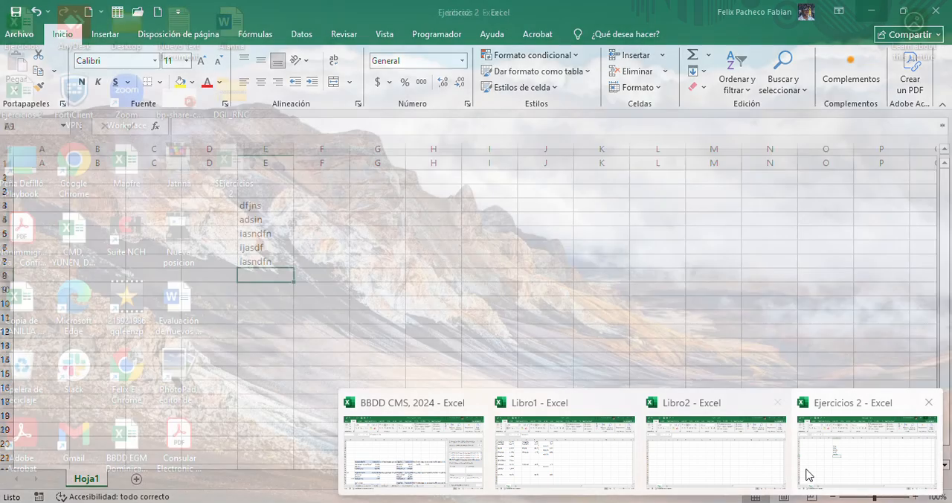
click(809, 472)
drag(195, 185, 397, 296)
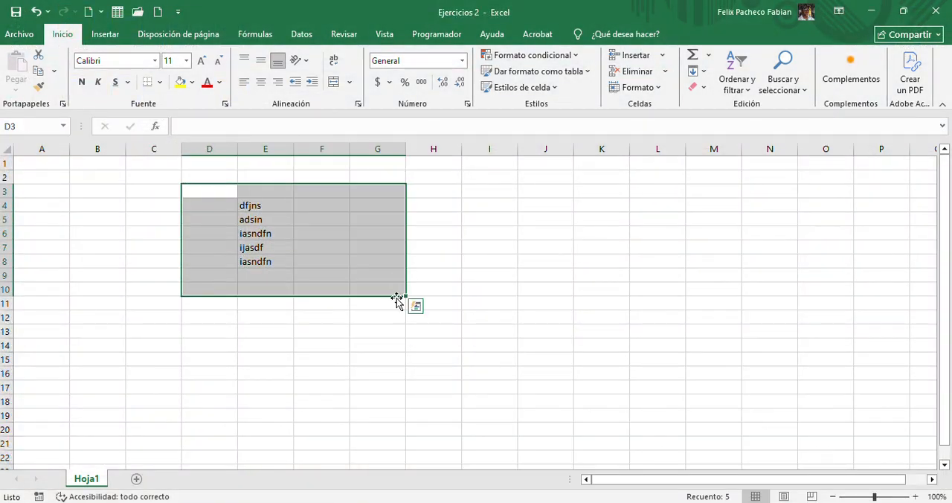
key(Delete)
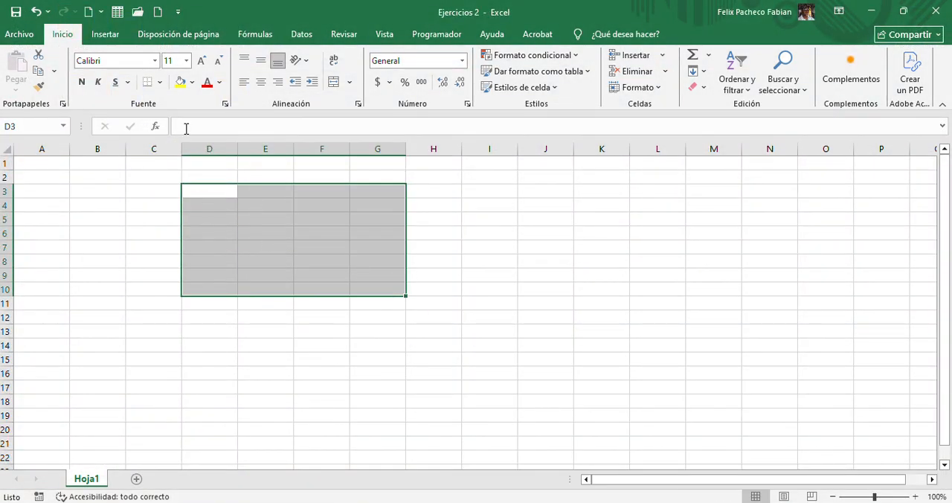
Look over the ribbon commands for Insertar, Disposición de página, Fórmulas, Datos and Revisar
click(112, 35)
click(221, 37)
click(247, 37)
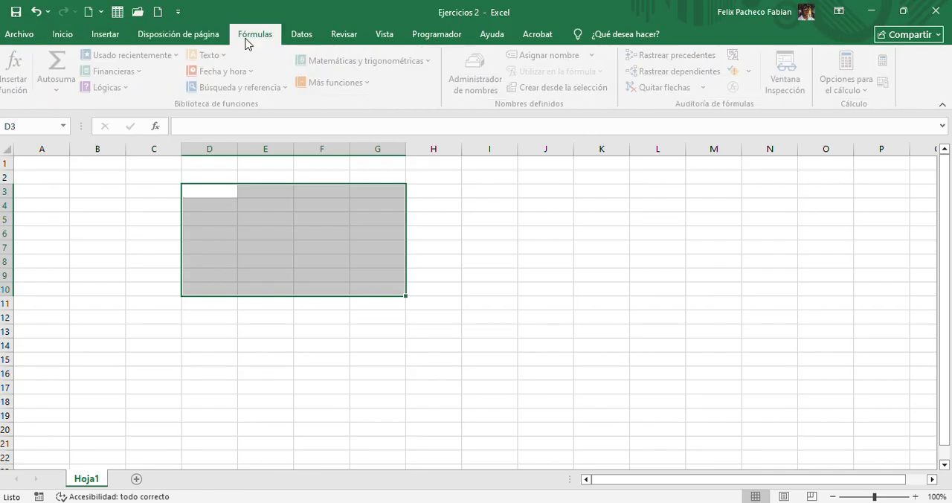
click(299, 37)
click(335, 38)
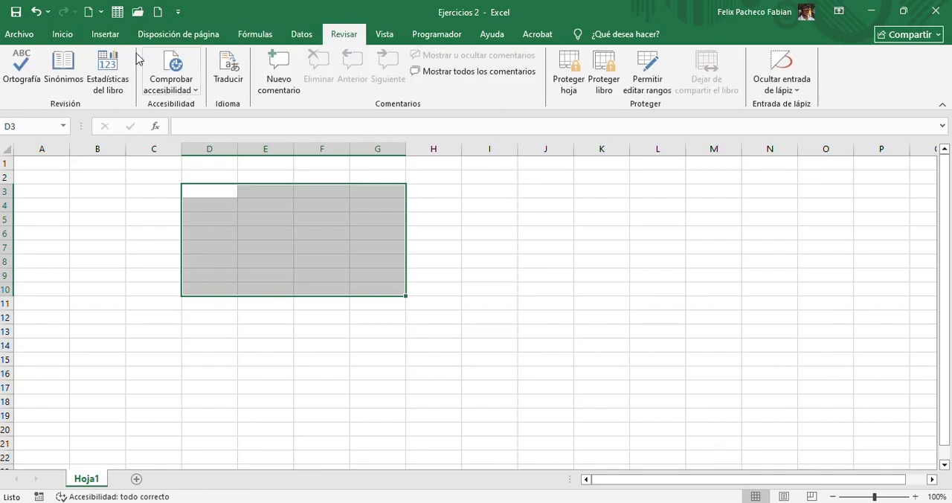
Return to the Inicio commands and select cells D5, F9 and E5 in turn to check their references in the Name Box
click(63, 37)
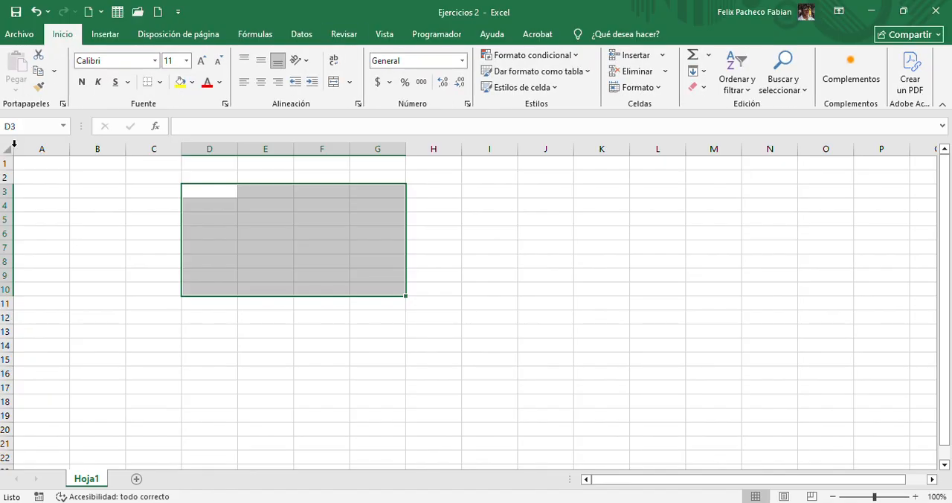
click(26, 126)
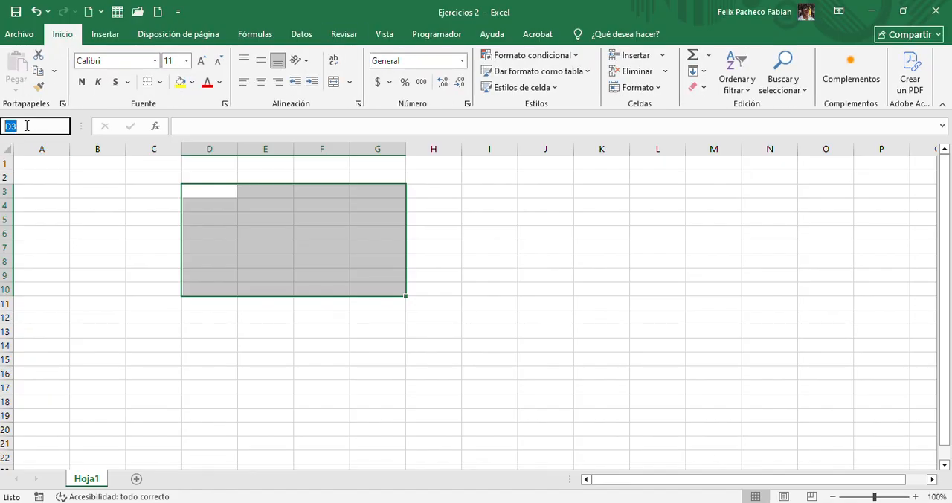
click(128, 217)
click(330, 262)
click(222, 223)
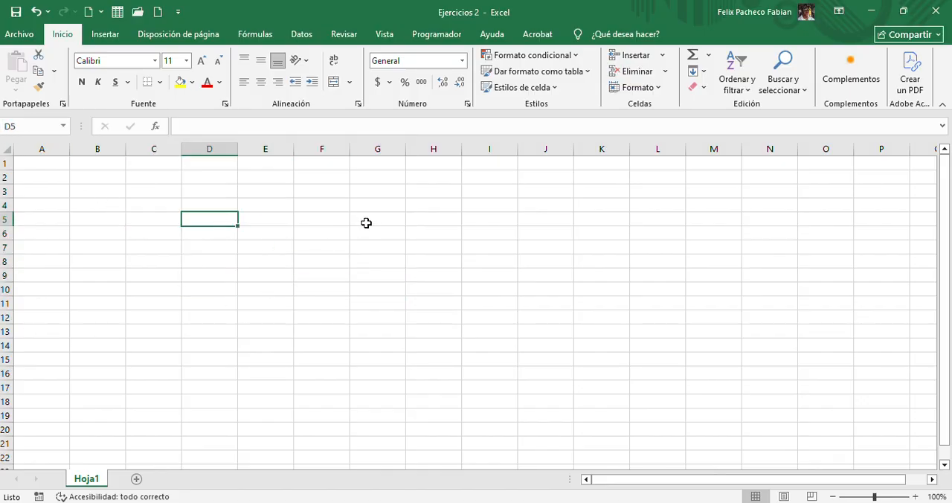
click(336, 272)
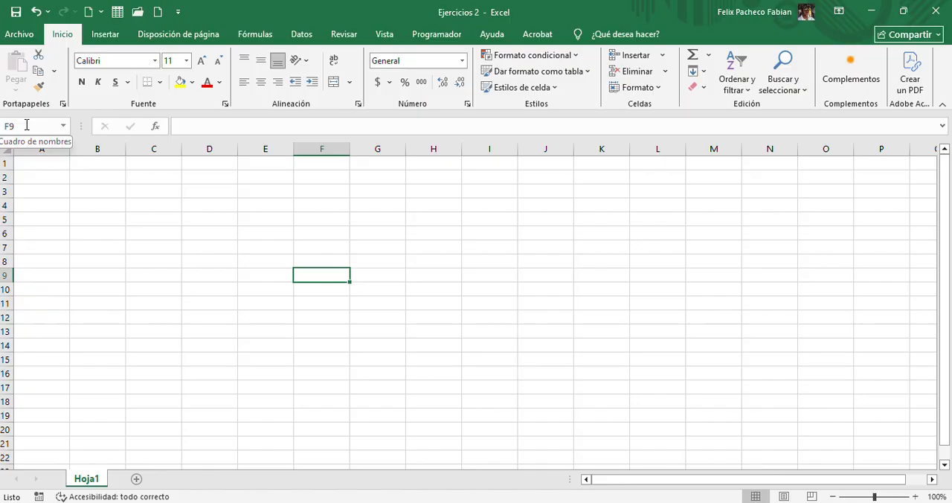
click(257, 222)
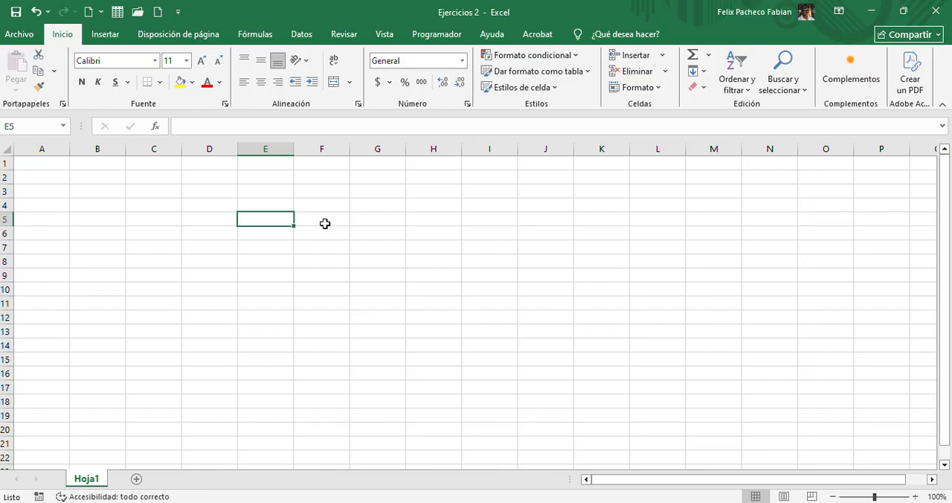
Select columns A through K, a block of rows from row 2 down, and several single cells, finishing on F9
drag(40, 146, 610, 158)
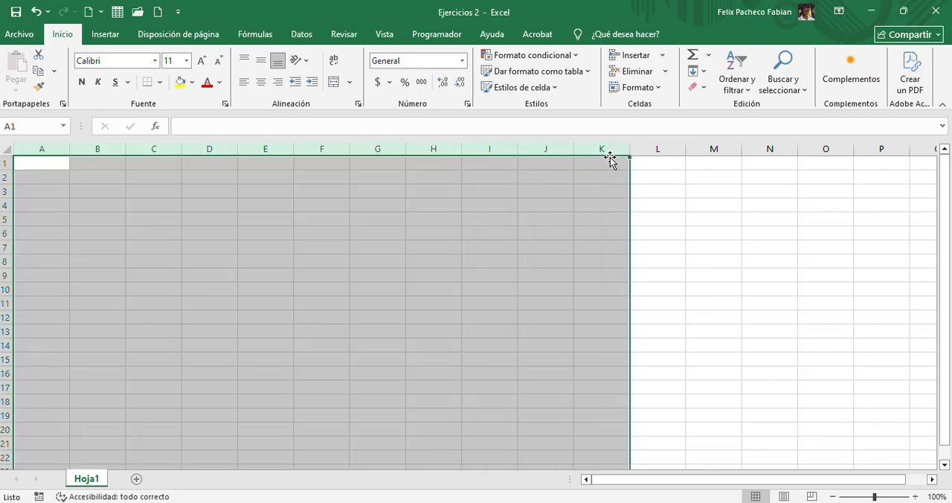
click(464, 176)
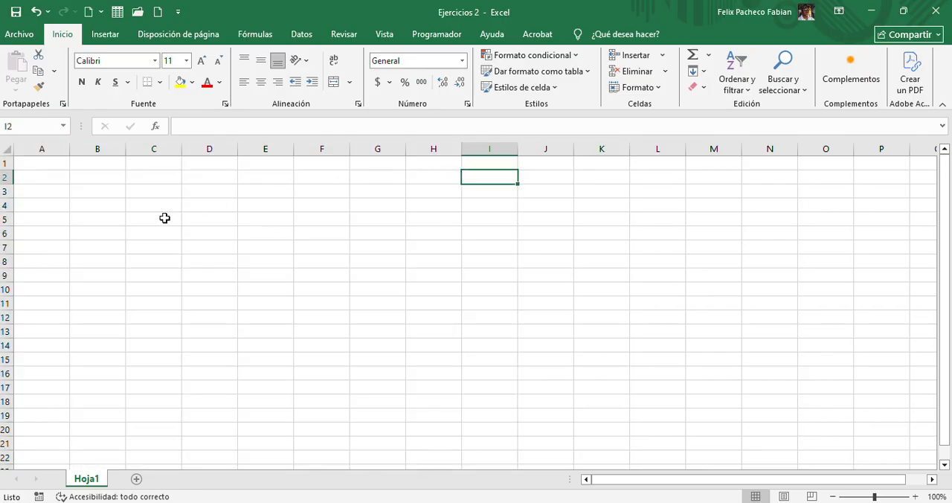
drag(5, 177, 18, 338)
click(267, 195)
click(253, 310)
click(560, 276)
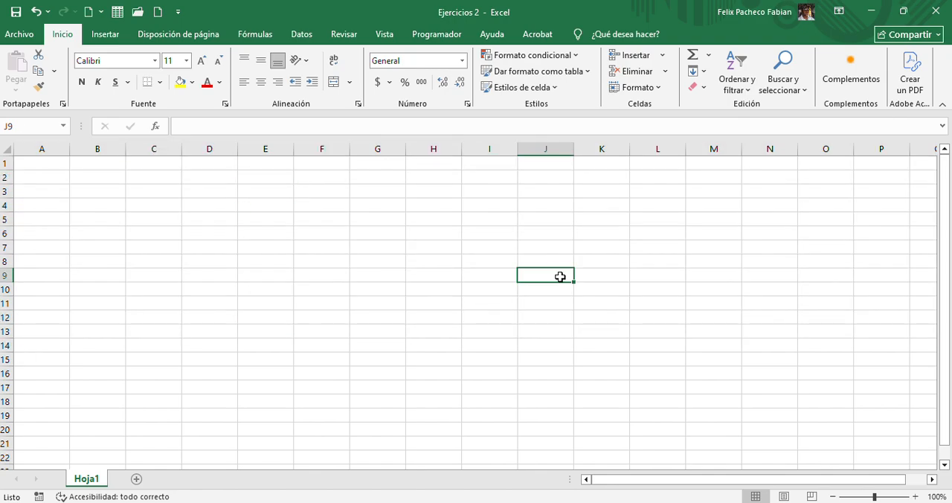
click(506, 342)
click(300, 276)
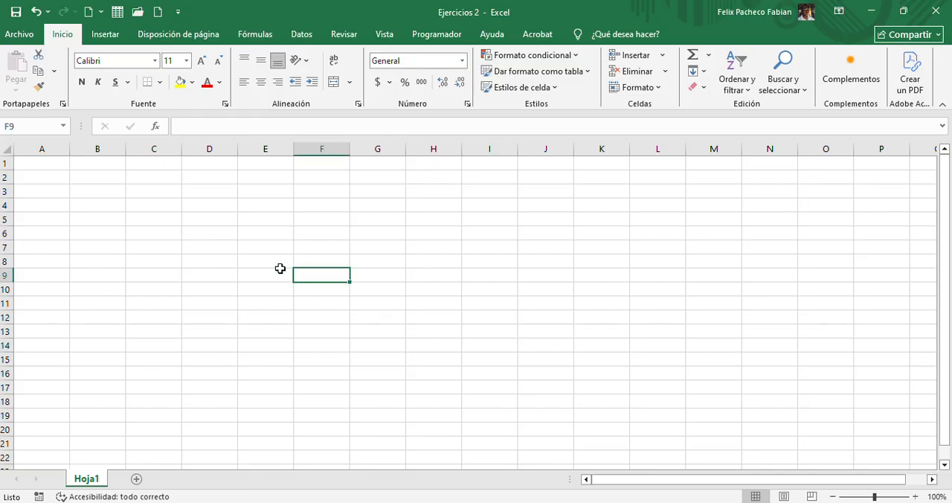
Go directly to cell H14 by entering its reference, and select the range C4:E8
click(12, 126)
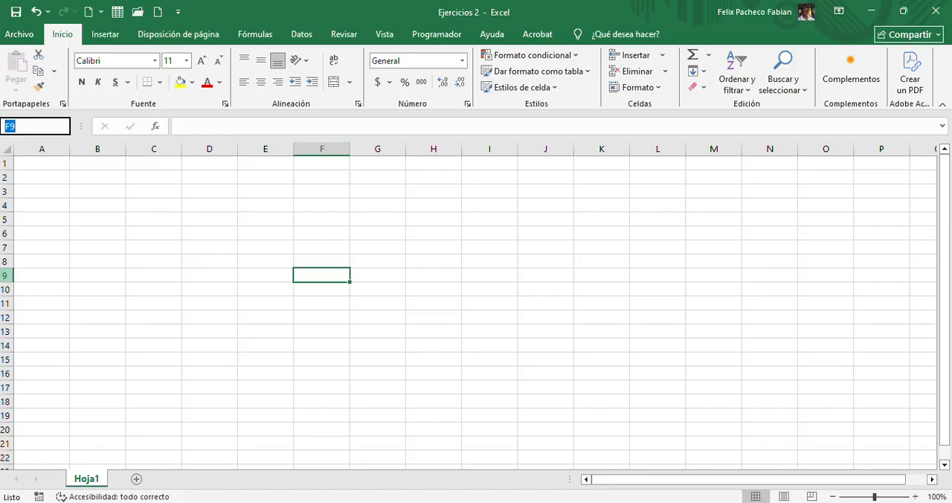
click(36, 126)
text(h14)
key(Return)
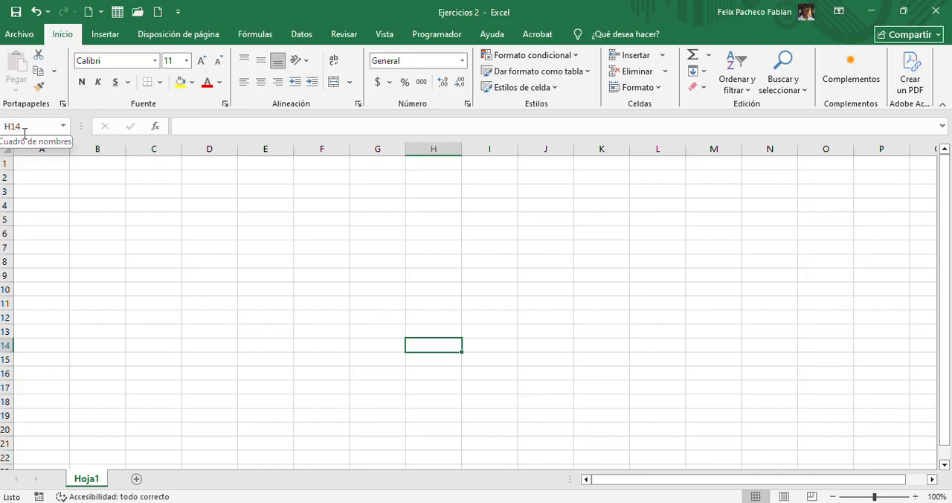
drag(142, 208, 251, 266)
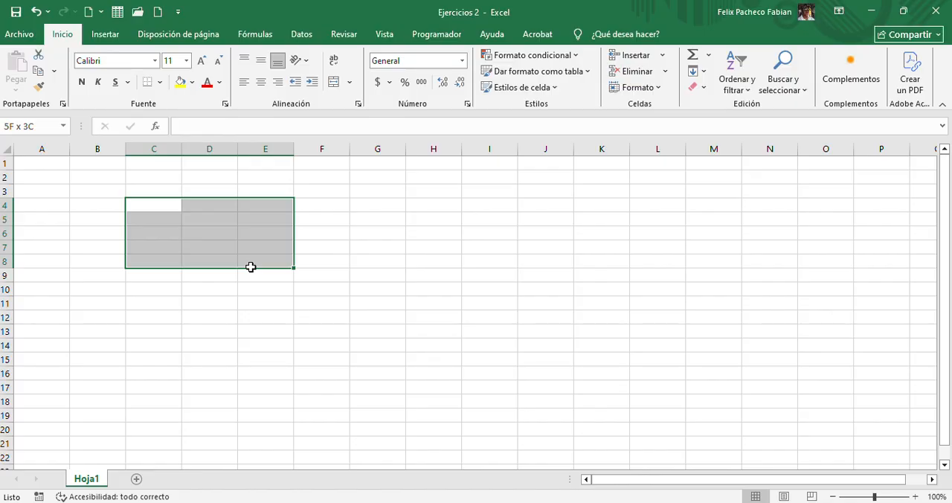
drag(251, 266, 250, 266)
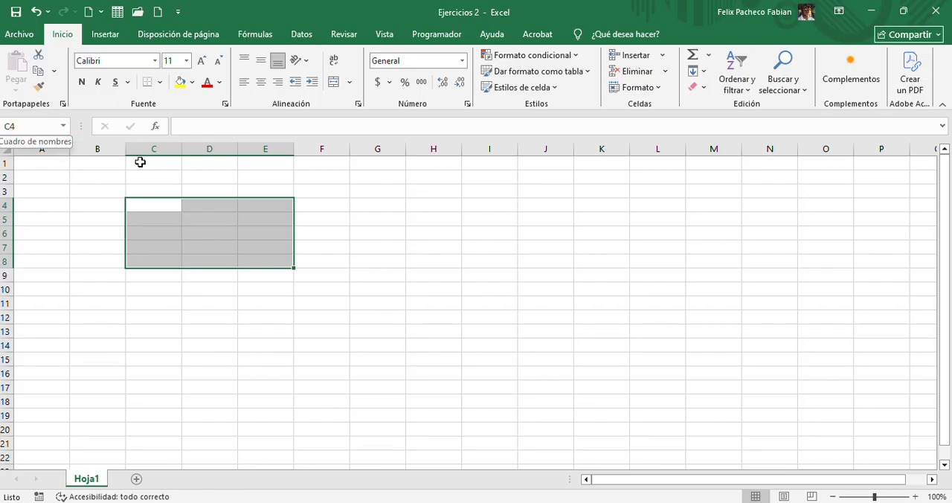
Examine the Insertar función dialog for cell D8 and close it without inserting a function
click(213, 265)
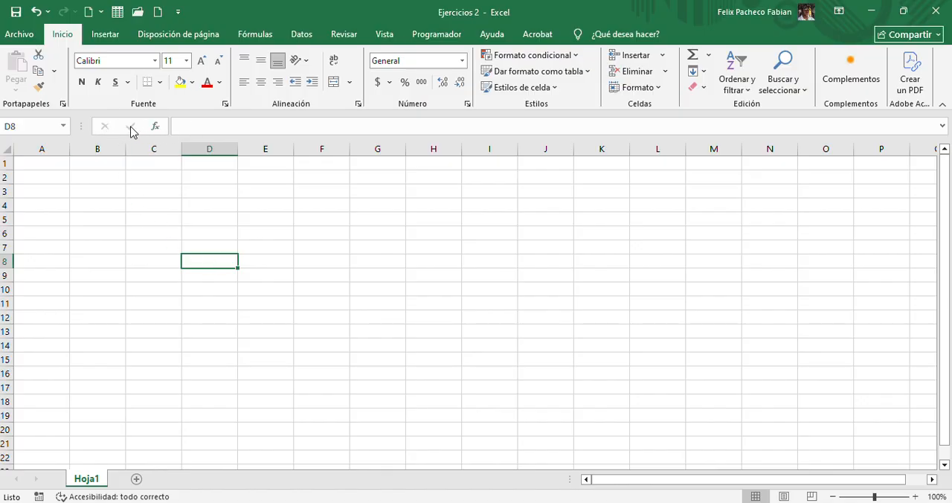
click(156, 128)
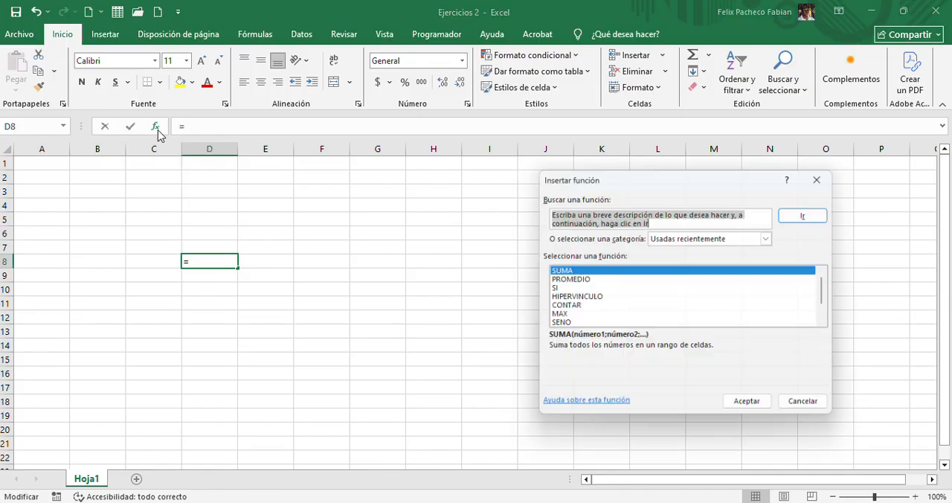
click(826, 174)
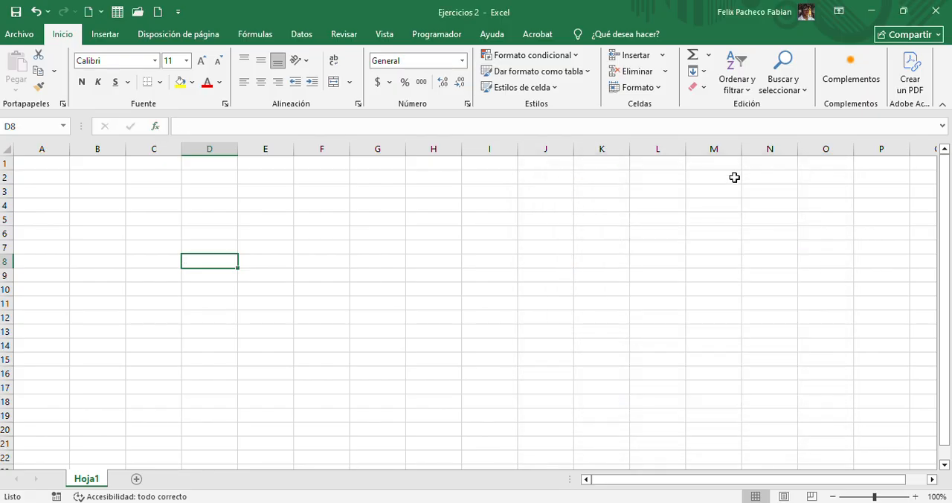
Enter "hola 1234 *&%" for cell D8 in the formula bar, dismissing the Wi-Fi notification
click(200, 125)
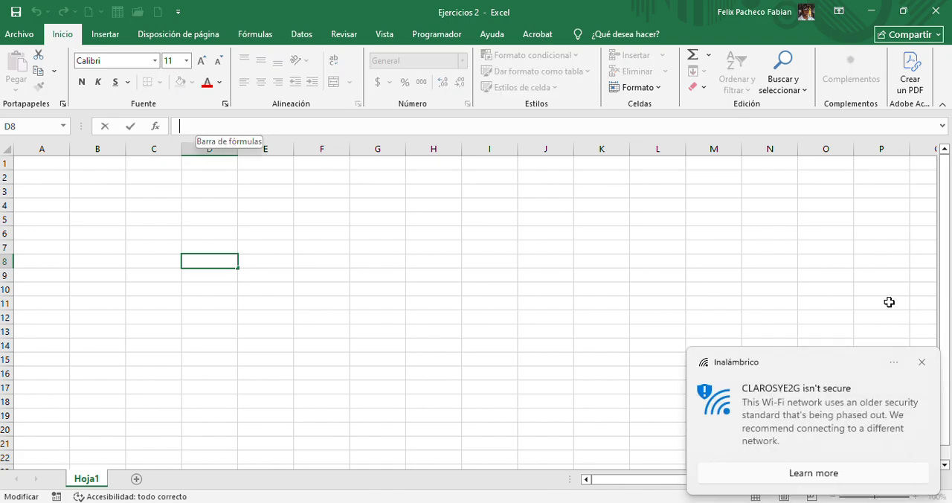
click(922, 361)
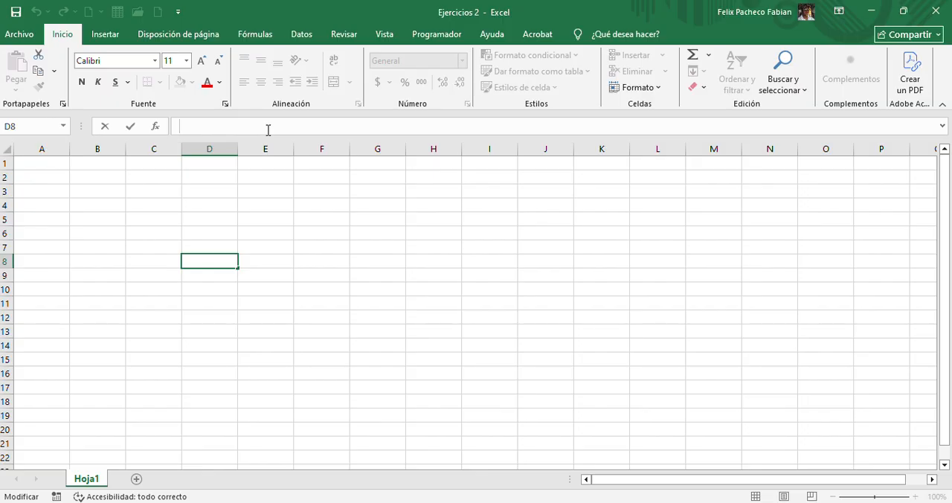
text(hola 123)
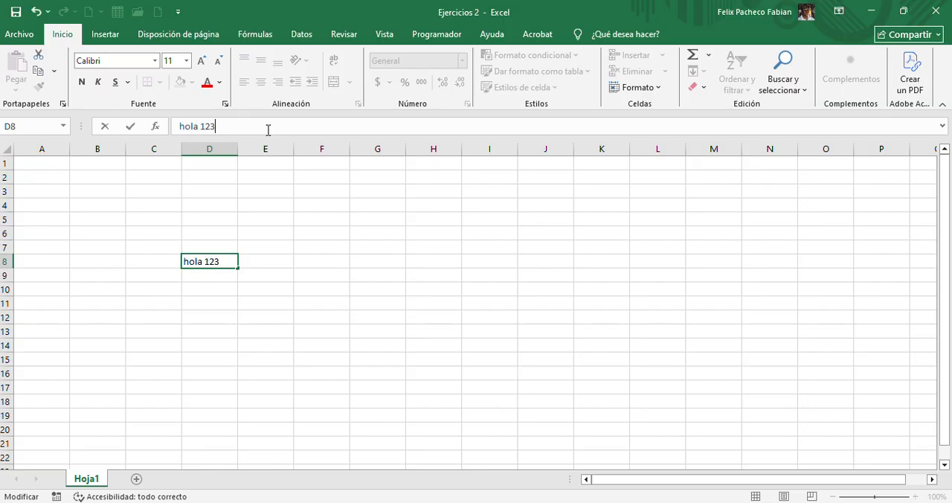
text(4 *&%)
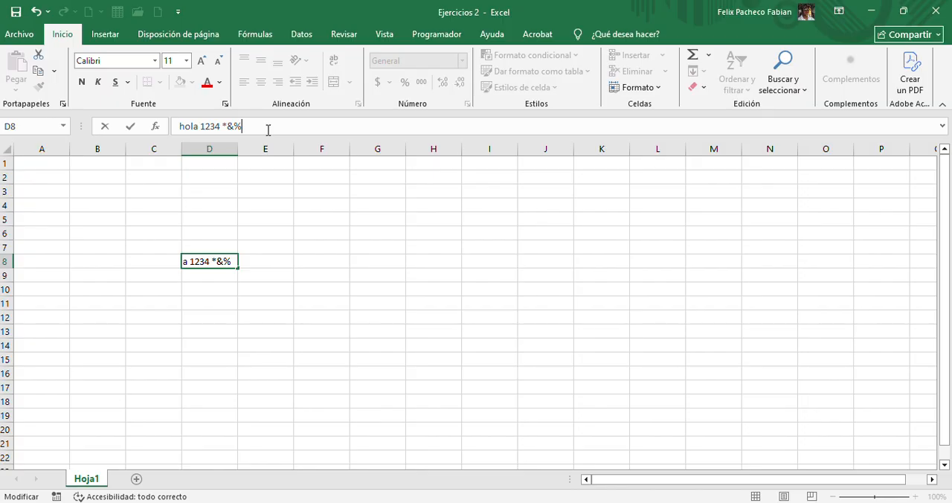
Replace the text in D8 with "=+", clear it, and leave the cell empty
drag(268, 130, 128, 121)
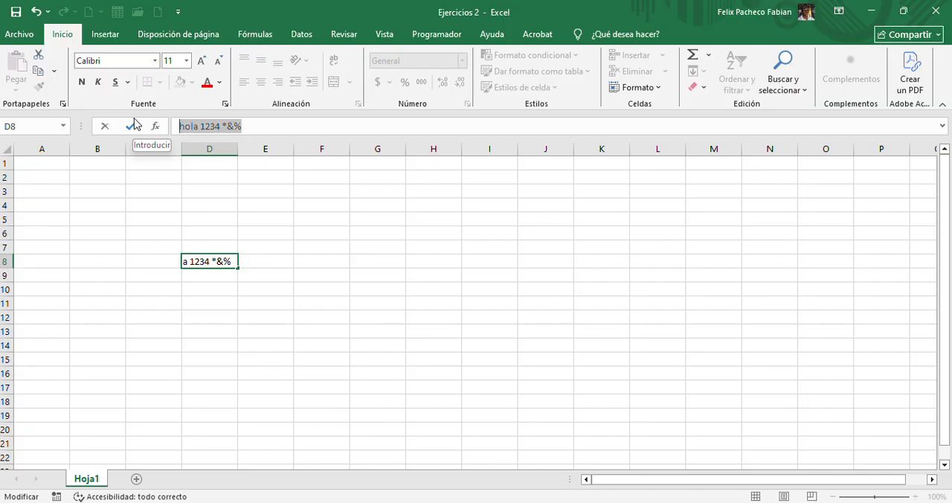
text(=+)
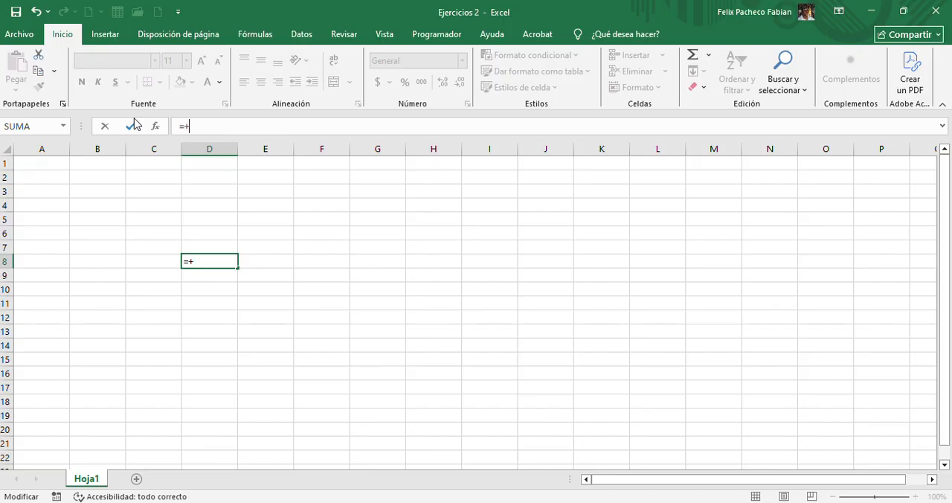
key(BackSpace)
key(BackSpace)
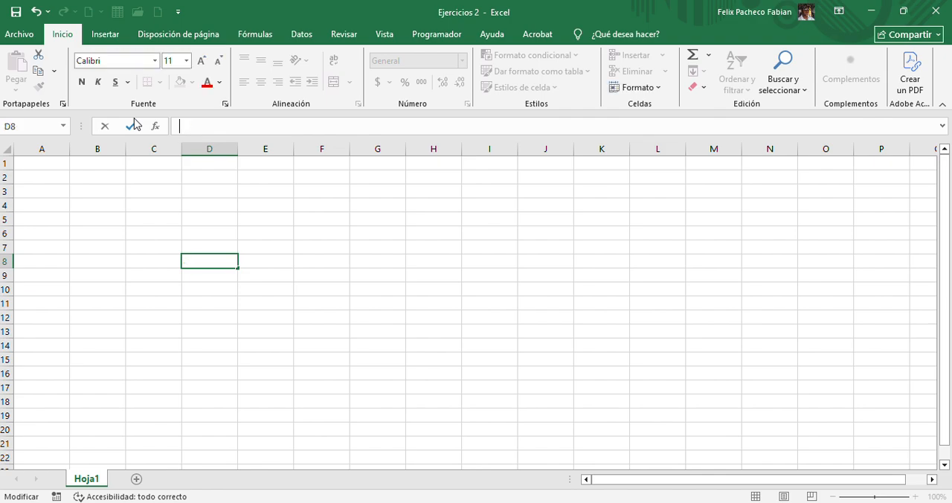
click(265, 222)
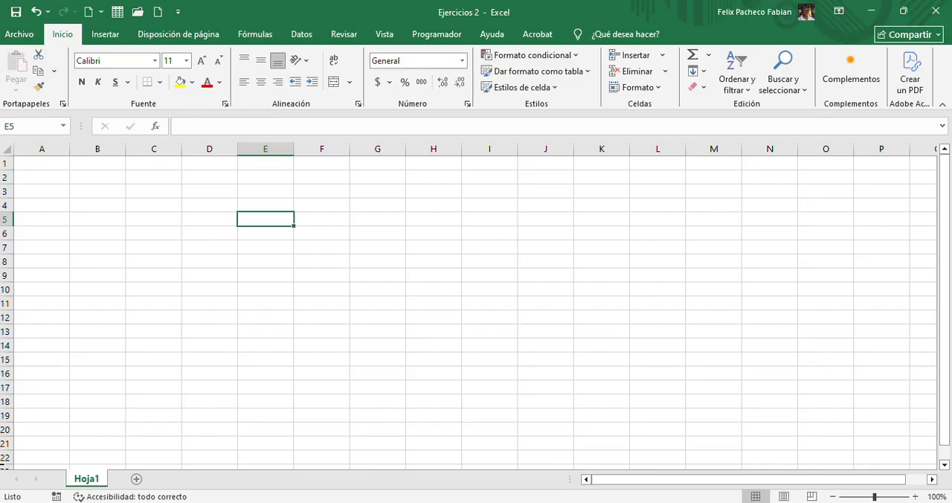
Add four new worksheets to the workbook
click(137, 481)
click(180, 481)
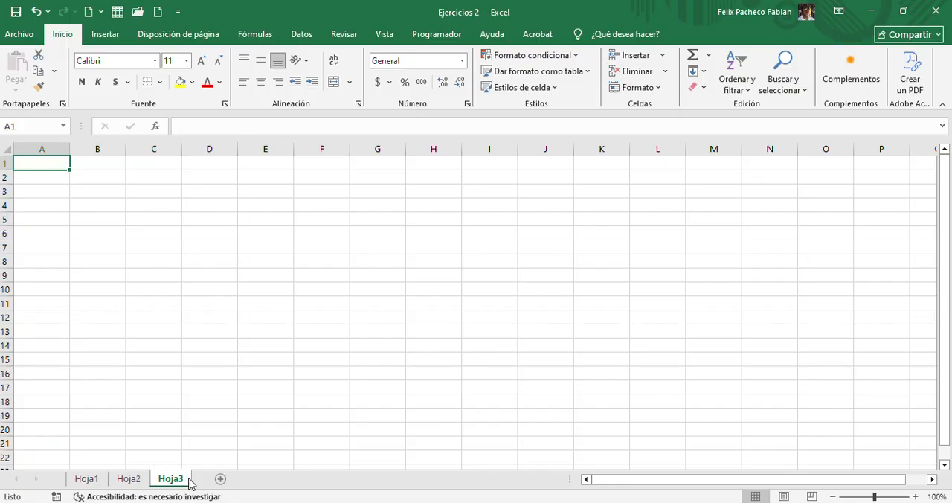
click(226, 482)
click(257, 482)
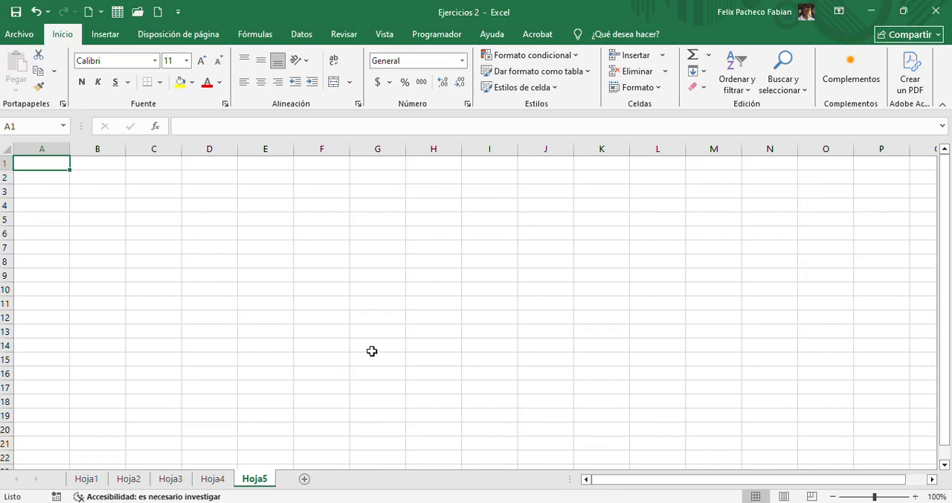
Enter the text "hoja1" in cell C4 of the Hoja1 worksheet
click(87, 481)
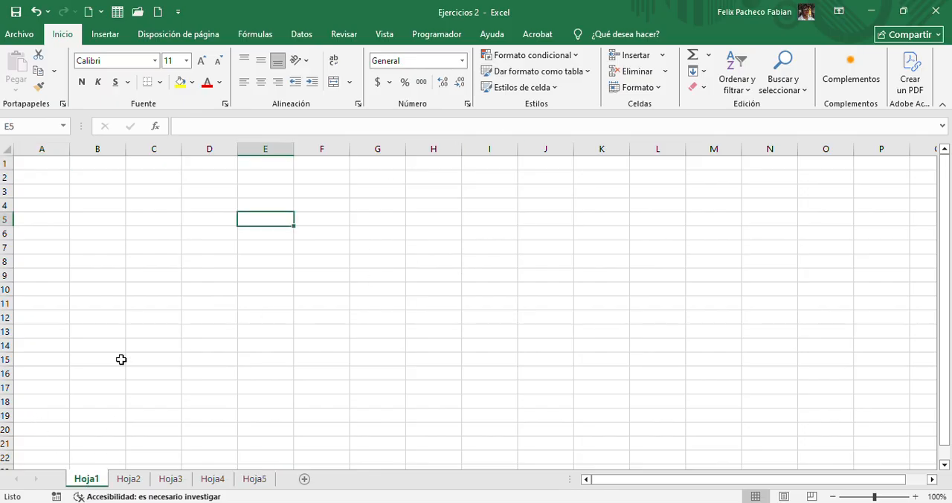
click(127, 206)
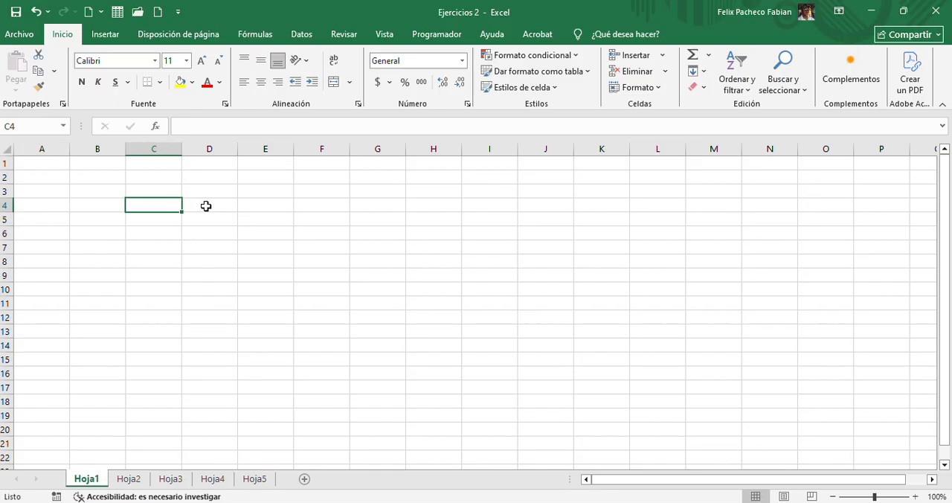
text(hoja1)
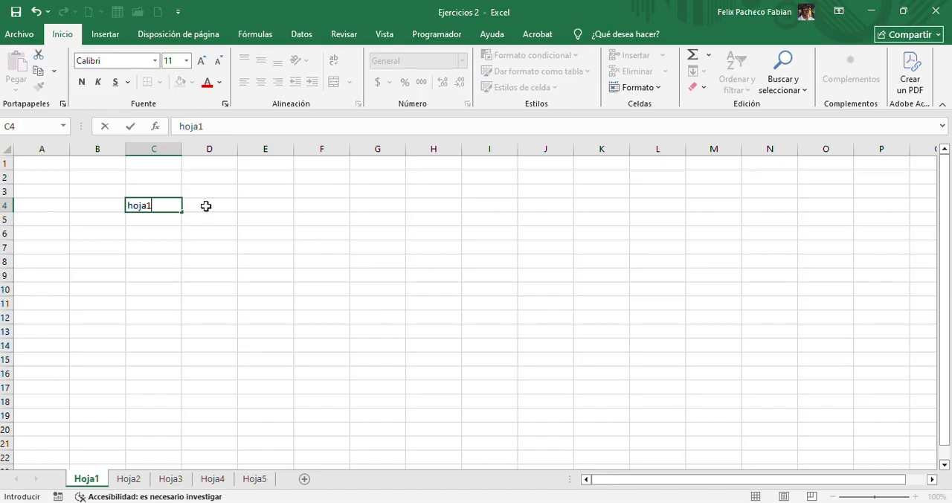
click(167, 258)
Enter the text "hoja2" in cell A1 of Hoja2, and compare the contents of Hoja1 and Hoja2
click(130, 480)
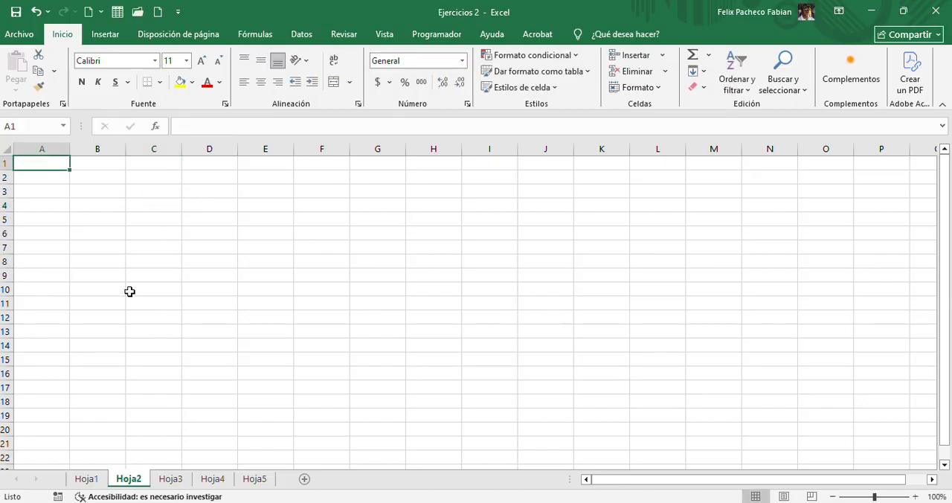
text(h)
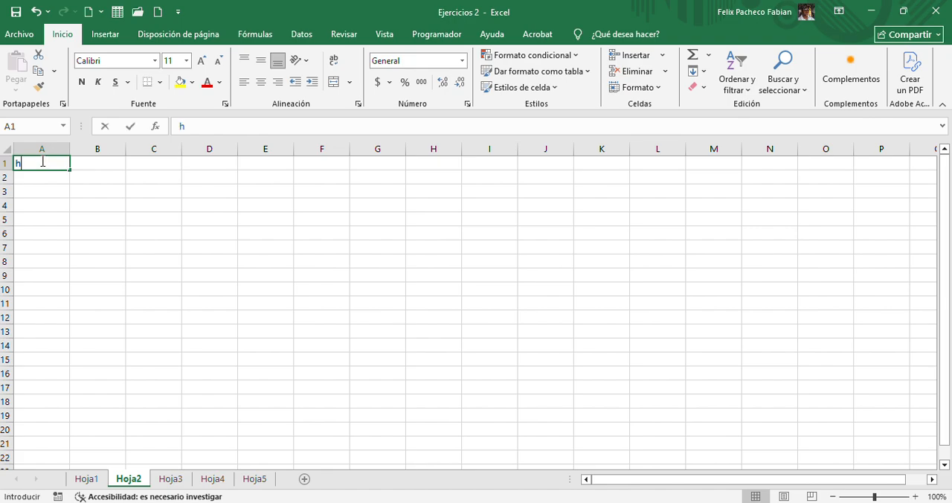
text(oja2)
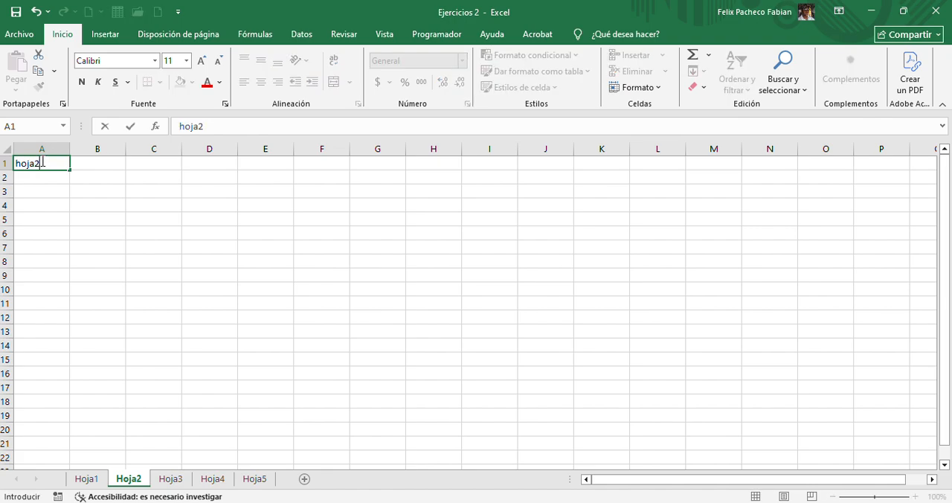
key(Return)
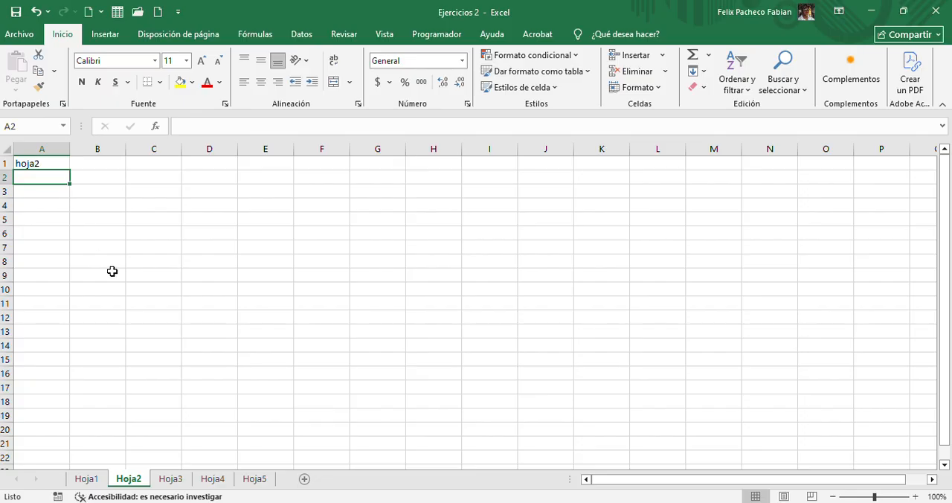
click(87, 478)
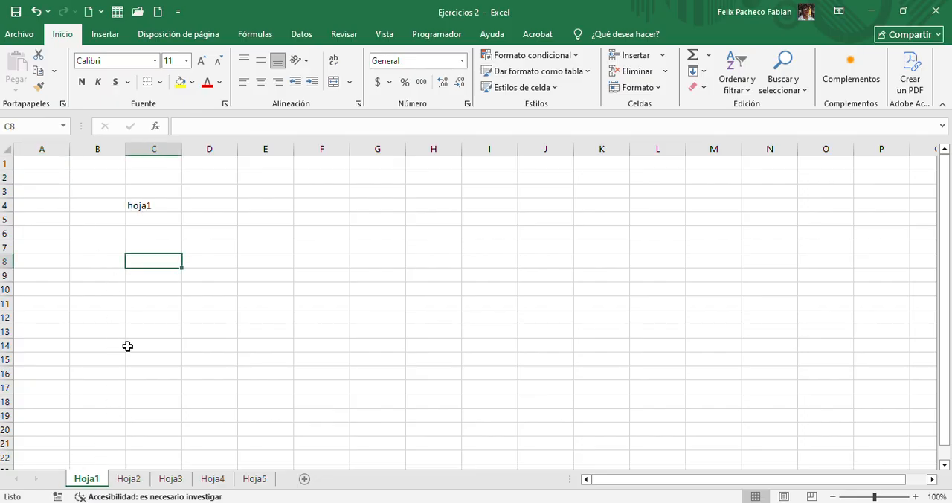
click(124, 480)
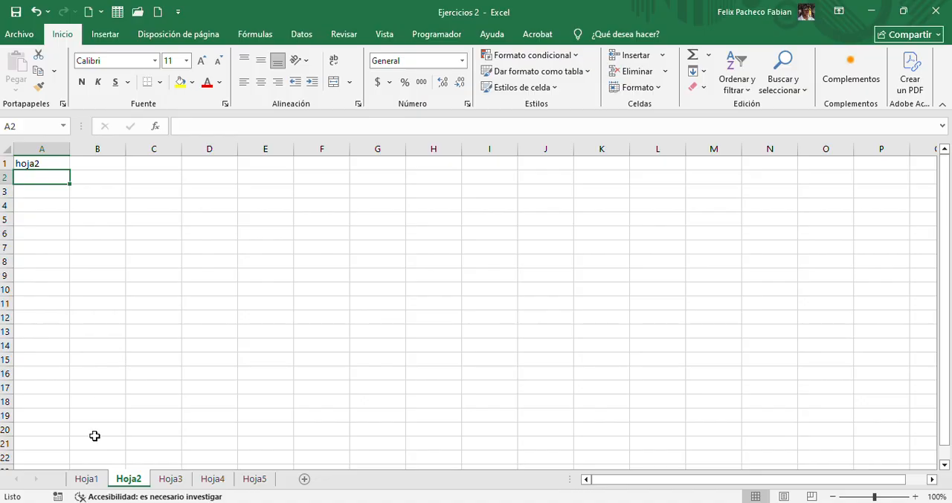
Move the Hoja1 worksheet to the end, after Hoja5, and look through the other worksheets
click(95, 478)
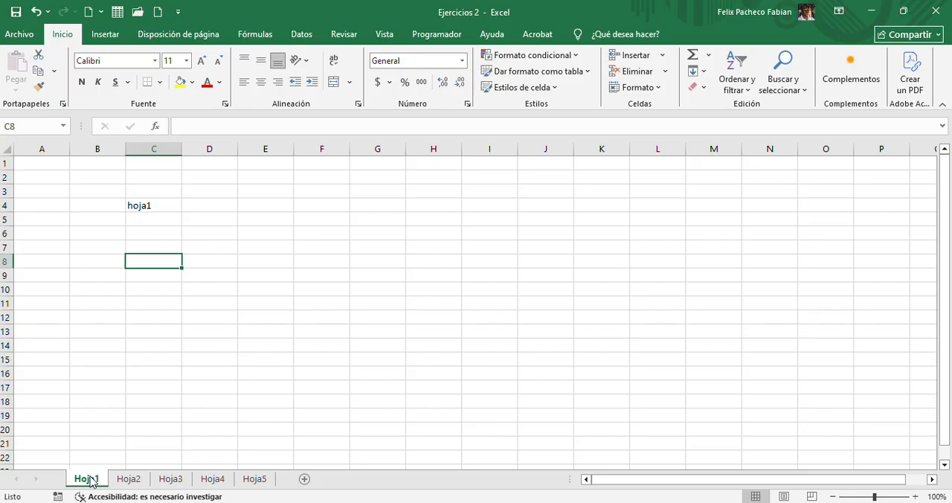
drag(91, 482, 280, 488)
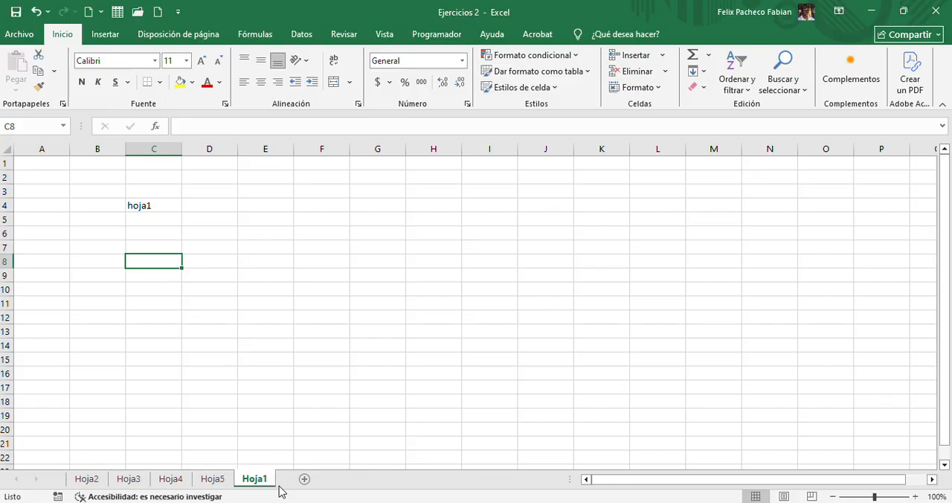
click(89, 483)
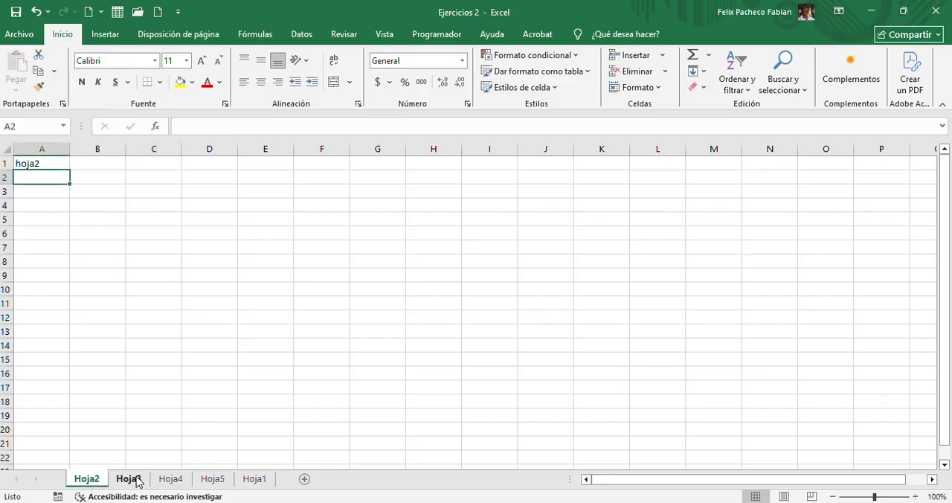
click(132, 481)
click(171, 481)
click(216, 480)
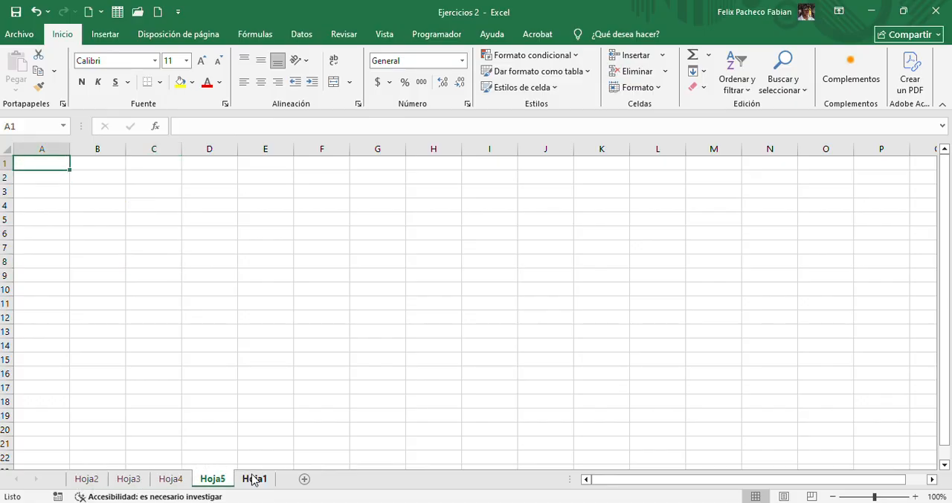
Move the Hoja1 worksheet back to the first position, ahead of Hoja2
click(253, 480)
drag(254, 482, 78, 462)
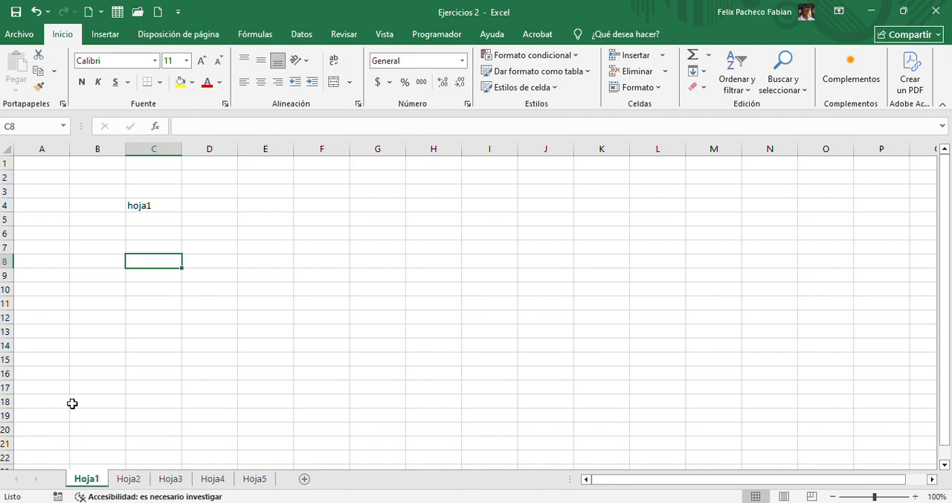
Send the Hoja1 worksheet to the end of the workbook using Mover o copiar with the "(mover al final)" option
right_click(79, 477)
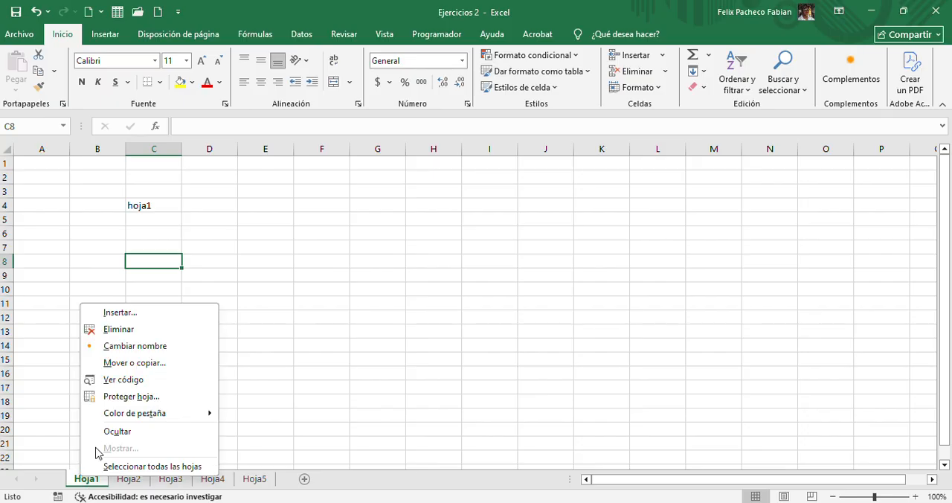
click(113, 362)
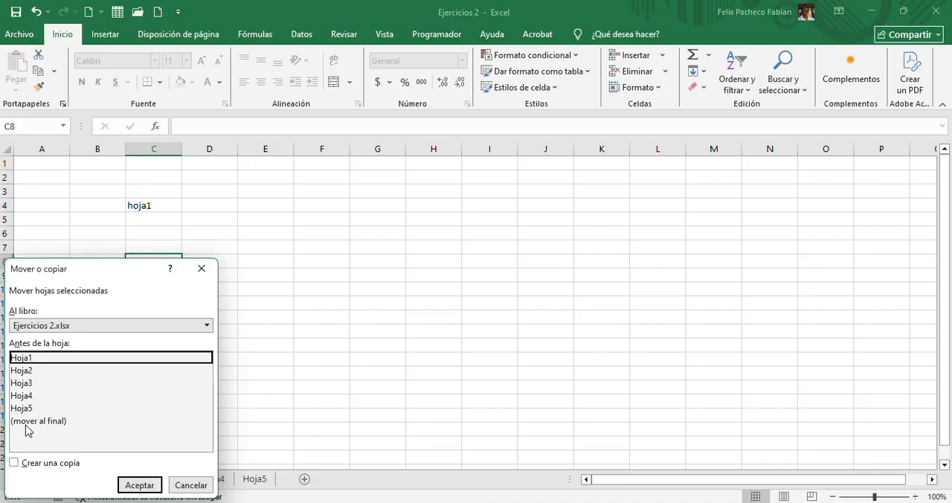
click(27, 425)
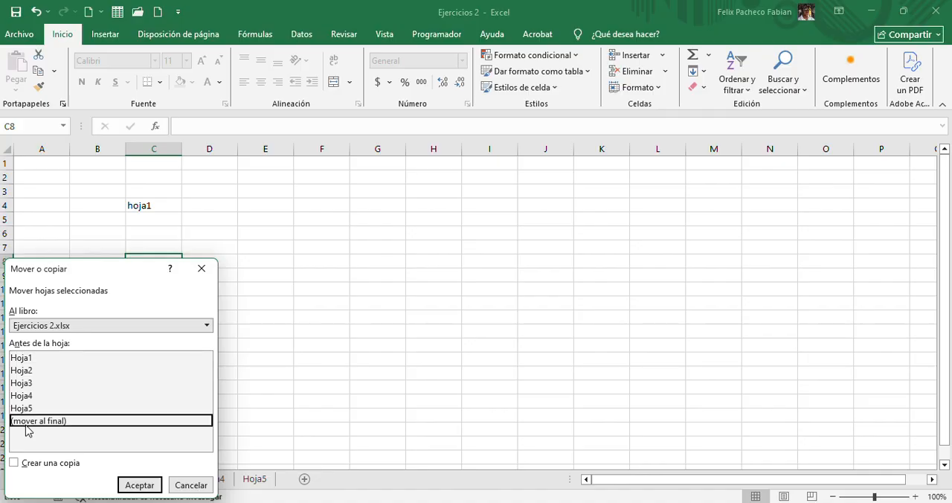
click(139, 484)
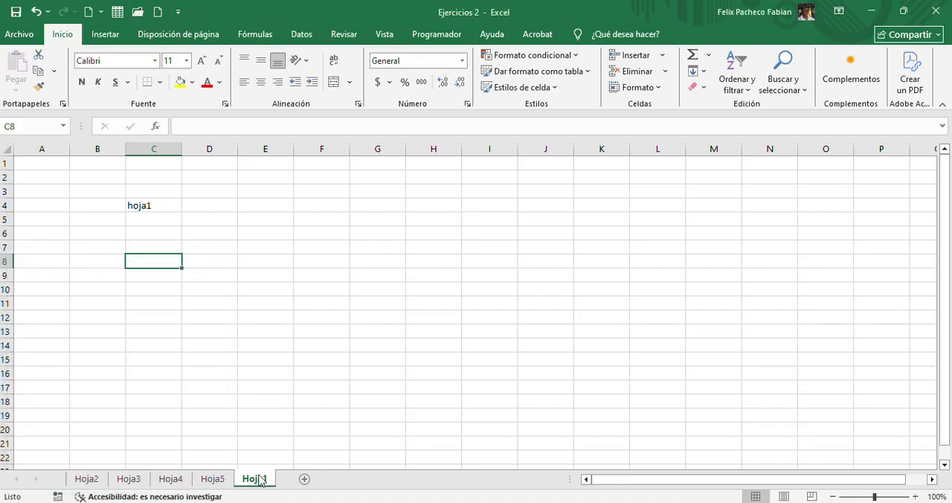
Place the Hoja1 worksheet before Hoja2 using the Mover o copiar command
right_click(256, 482)
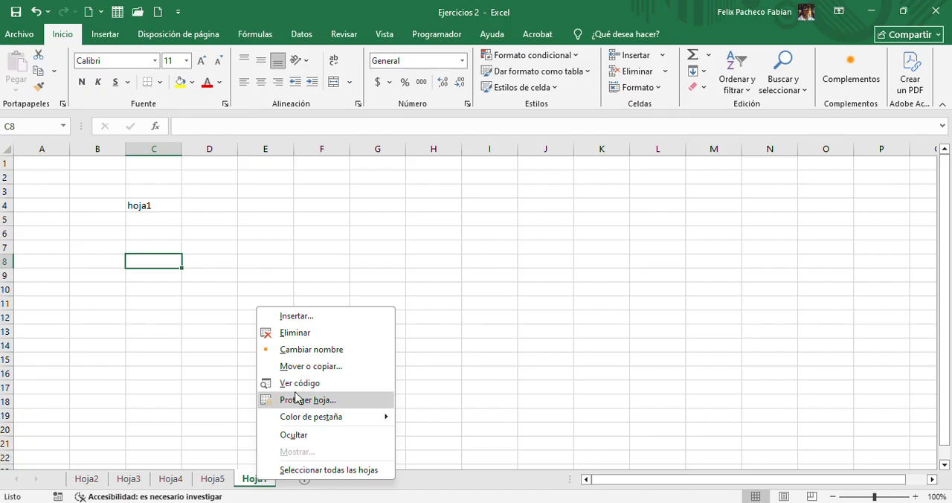
click(297, 366)
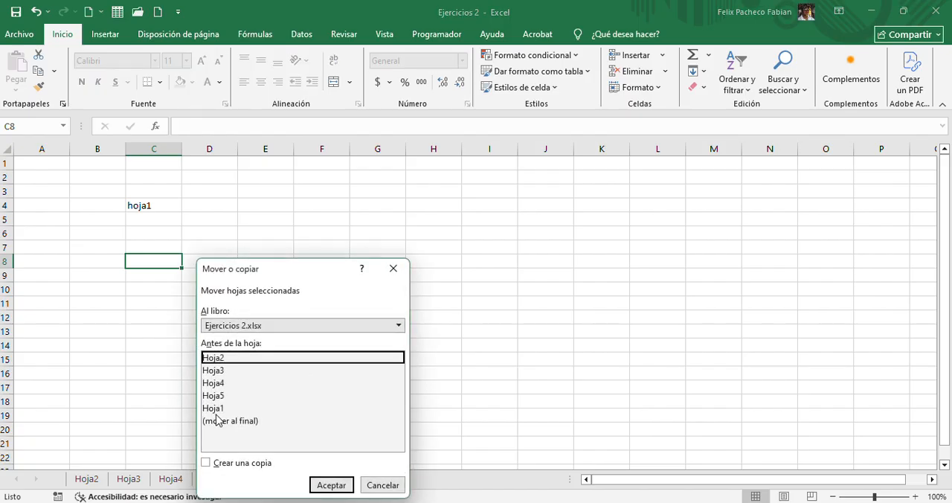
click(331, 485)
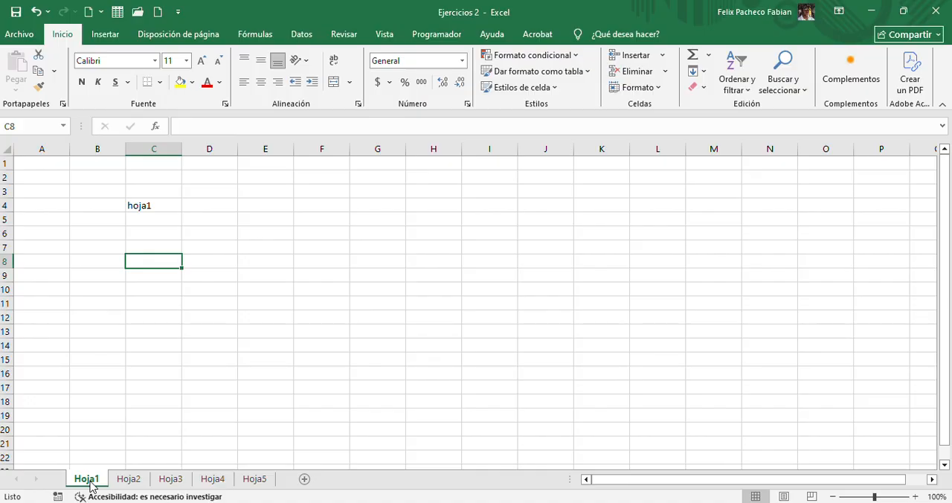
Rename the Hoja1 worksheet with the author's first and last name
right_click(91, 487)
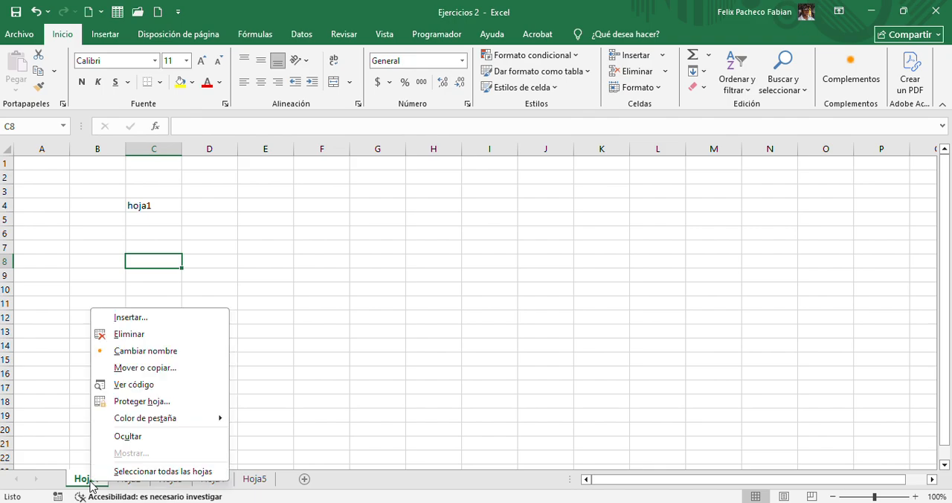
click(134, 352)
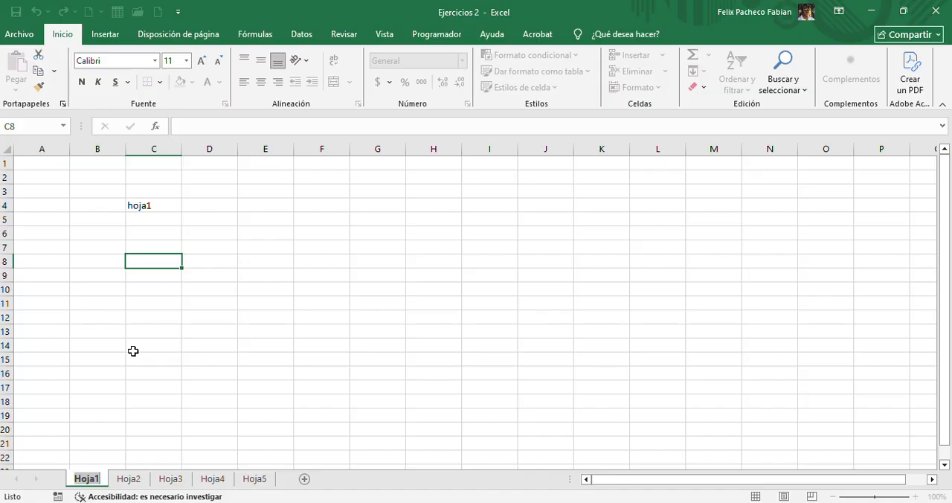
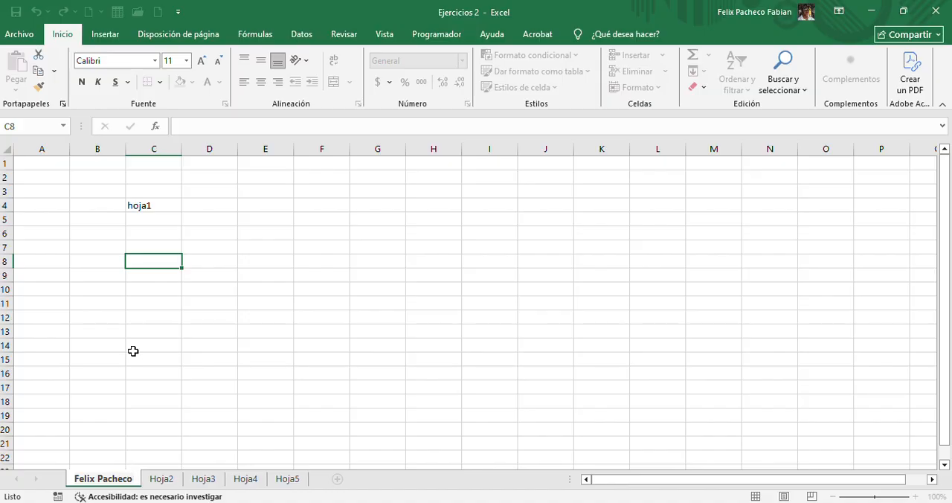
click(133, 350)
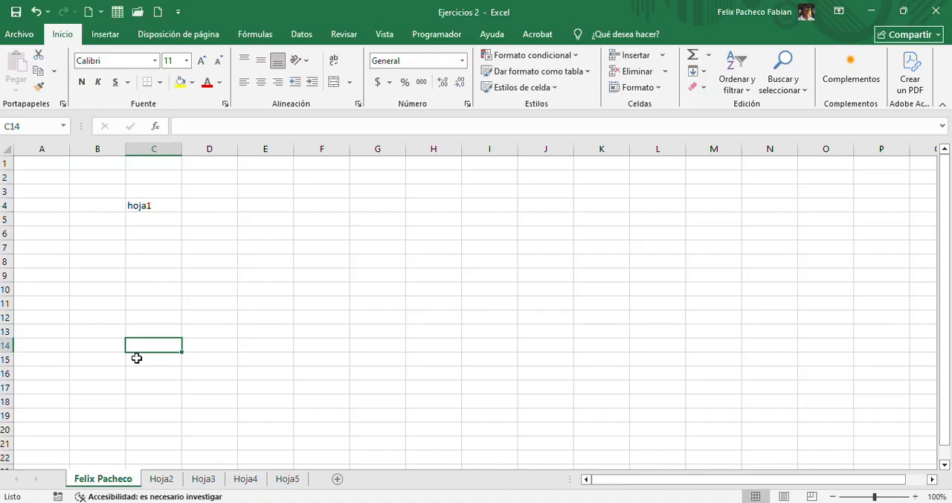
Set the first worksheet's tab colour to standard dark blue and check it from the other worksheets
right_click(100, 479)
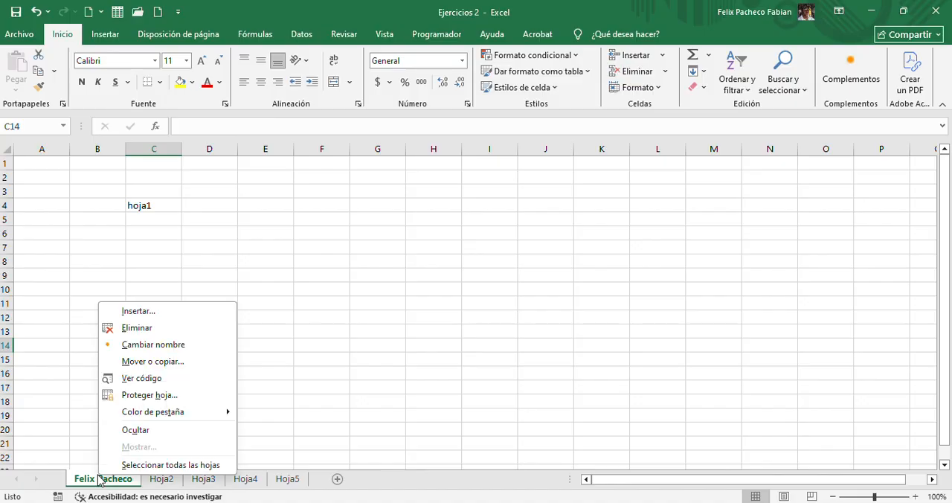
mouse_move(137, 414)
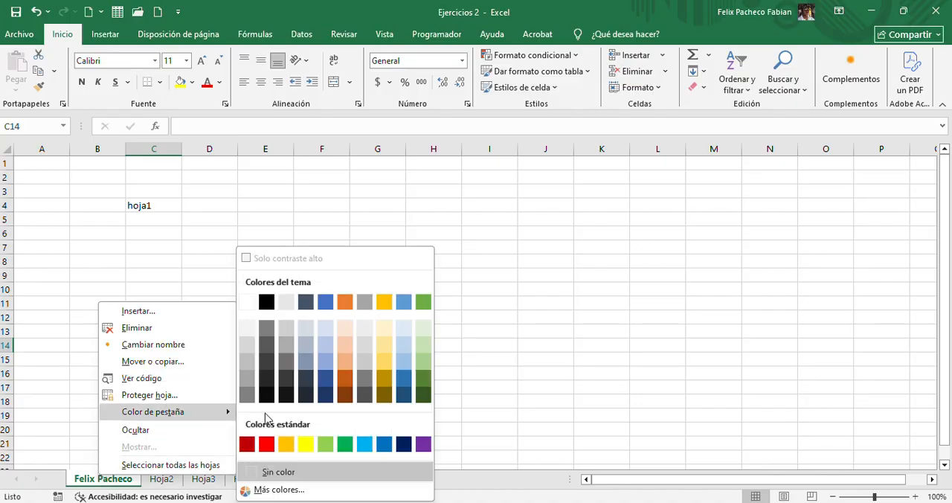
click(408, 444)
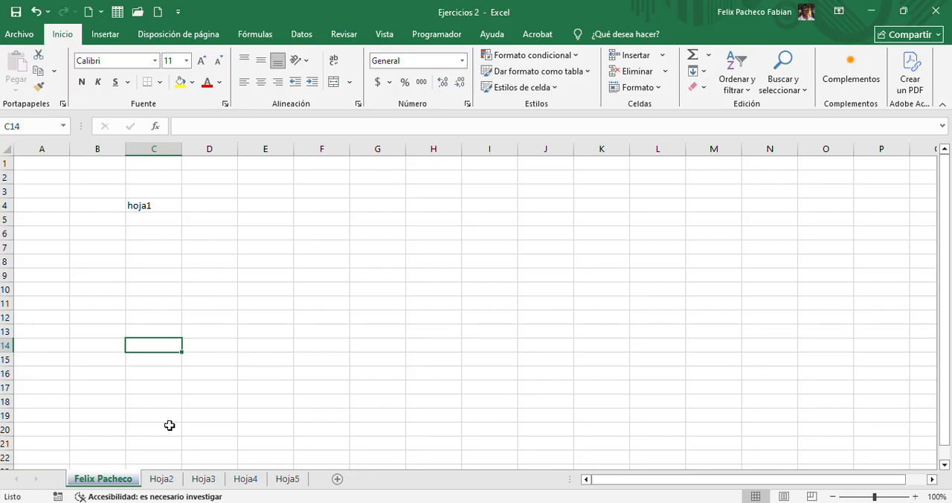
click(170, 424)
click(160, 479)
click(202, 480)
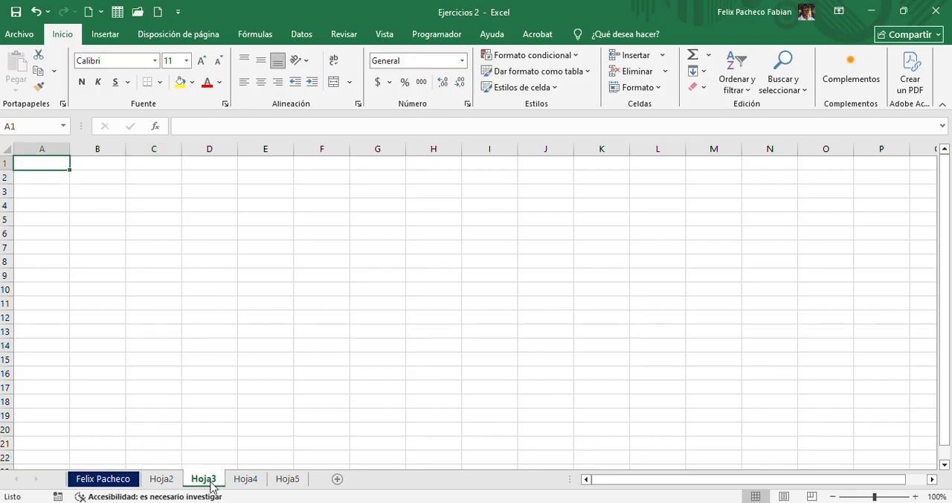
click(244, 480)
click(287, 480)
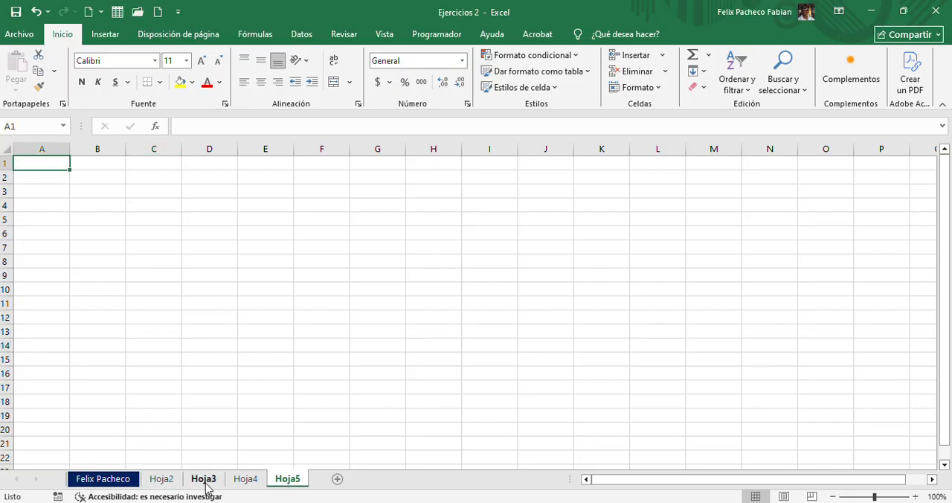
click(160, 480)
click(106, 481)
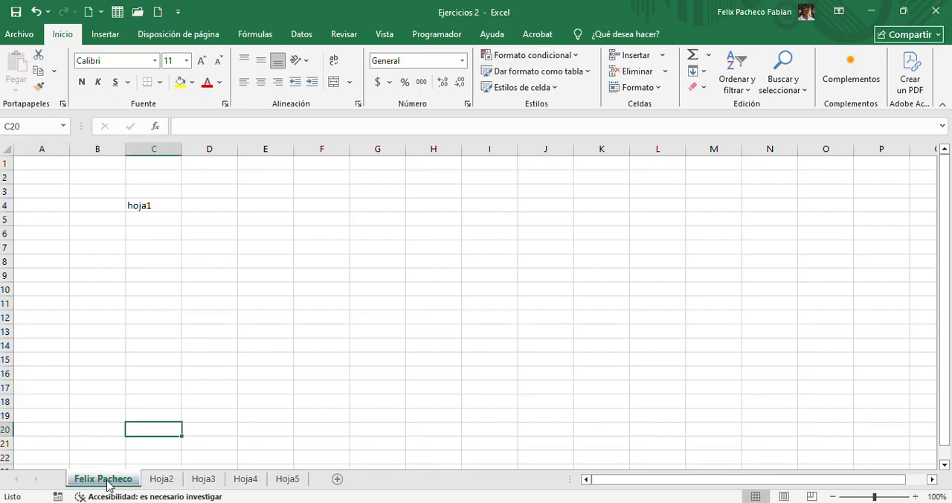
Rename the Hoja2 worksheet as "kjpasdofkalwekjfoasdjfmaoe;fjok"
ctrl+click(162, 478)
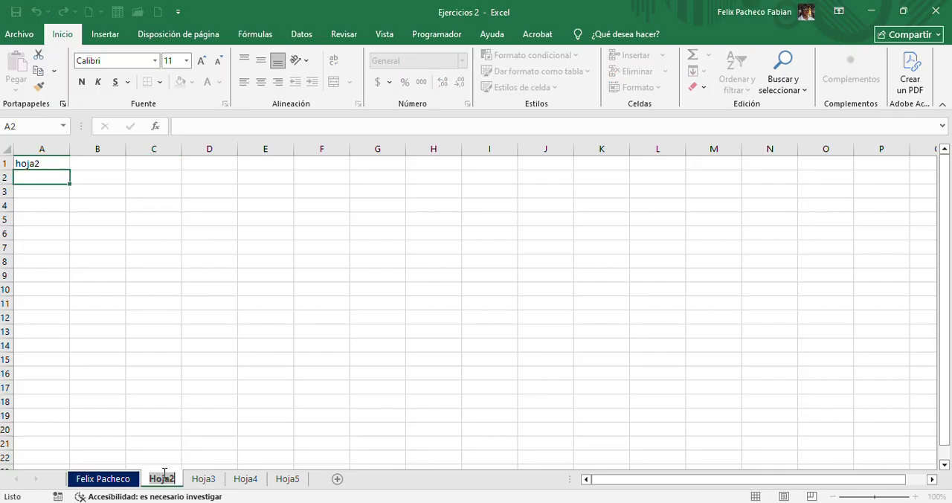
text(kjpasdofkalwekj)
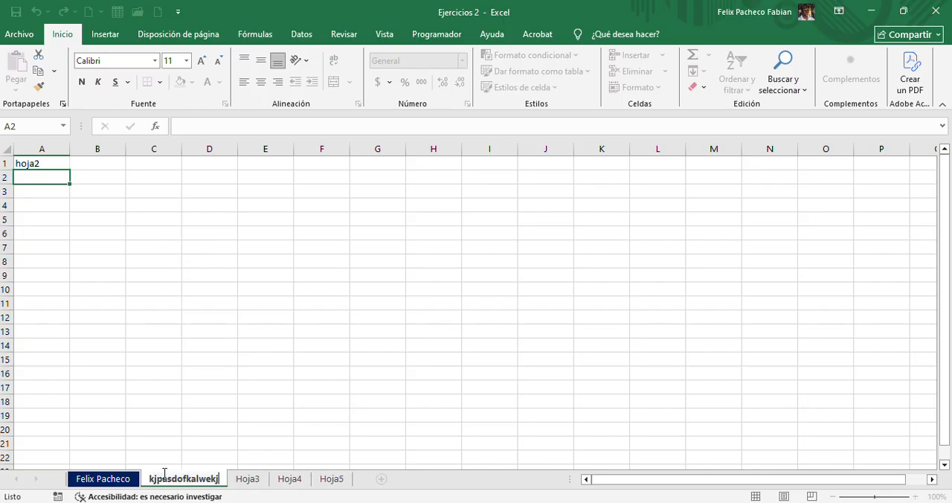
text(foasdjfmaoe;fjok)
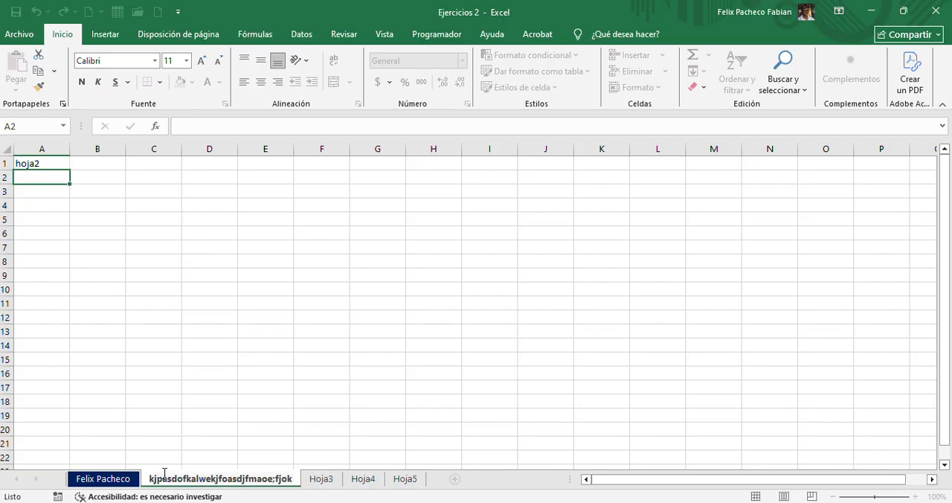
click(322, 481)
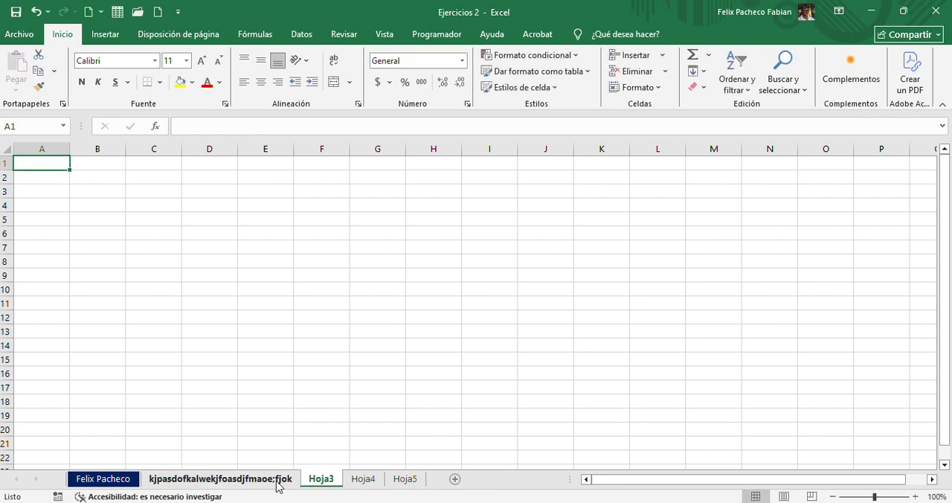
Rename the Hoja3 worksheet as "iljadsfk.."
double_click(315, 479)
text(il)
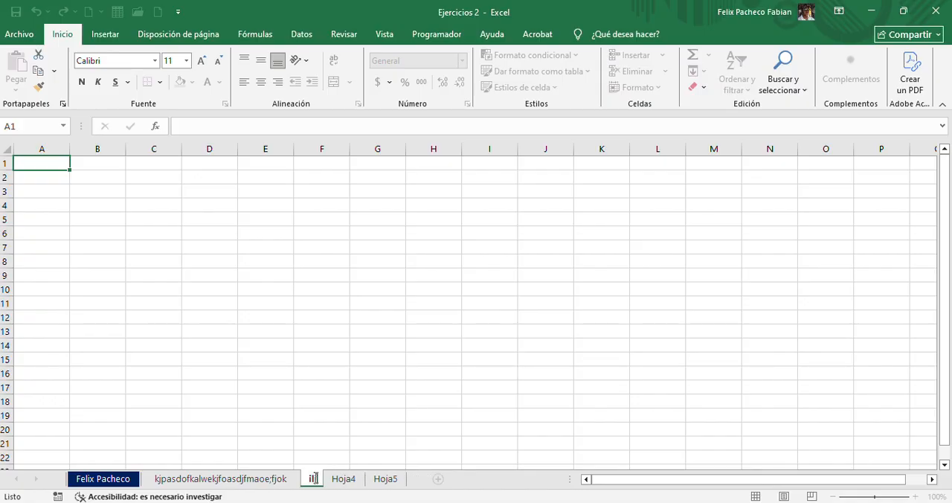
text(adsfk)
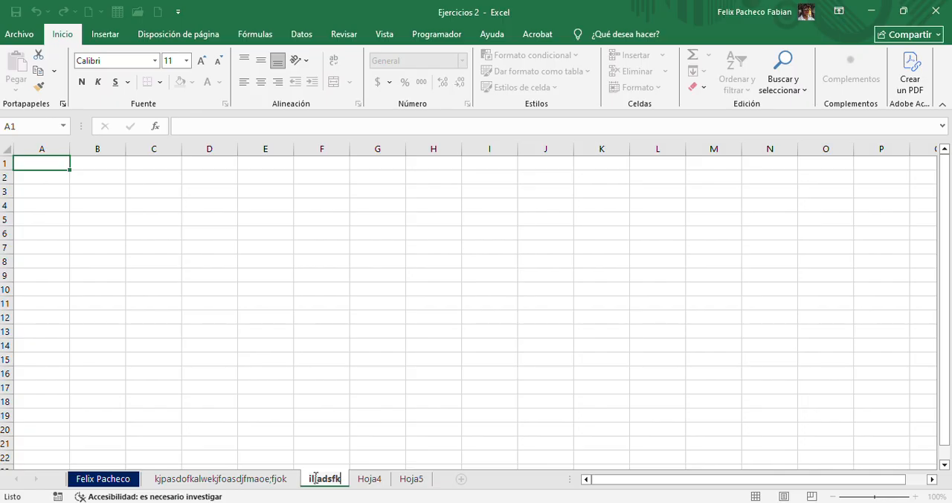
text(..)
key(Return)
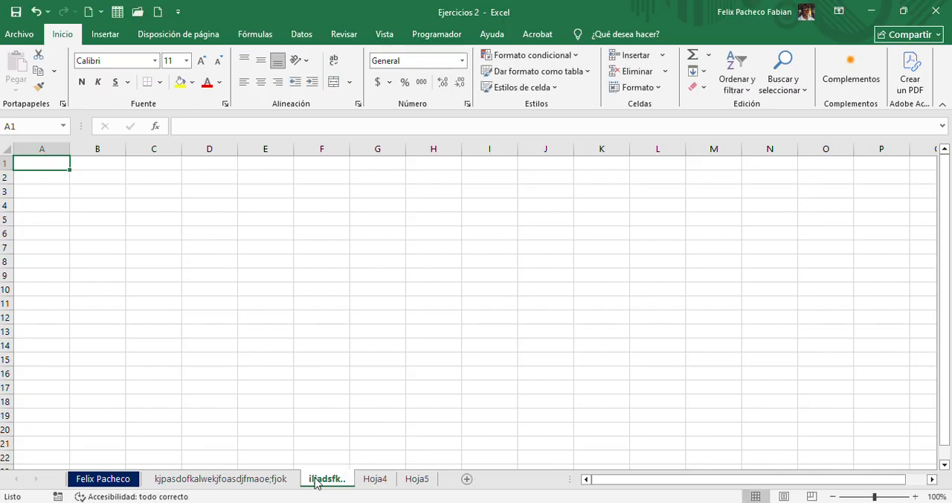
Change the third worksheet's name to "&asd"
double_click(323, 479)
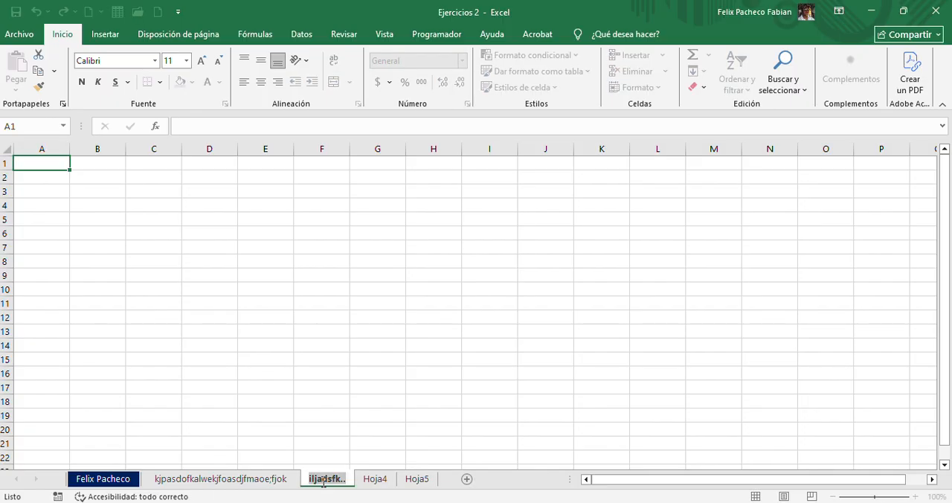
text(&)
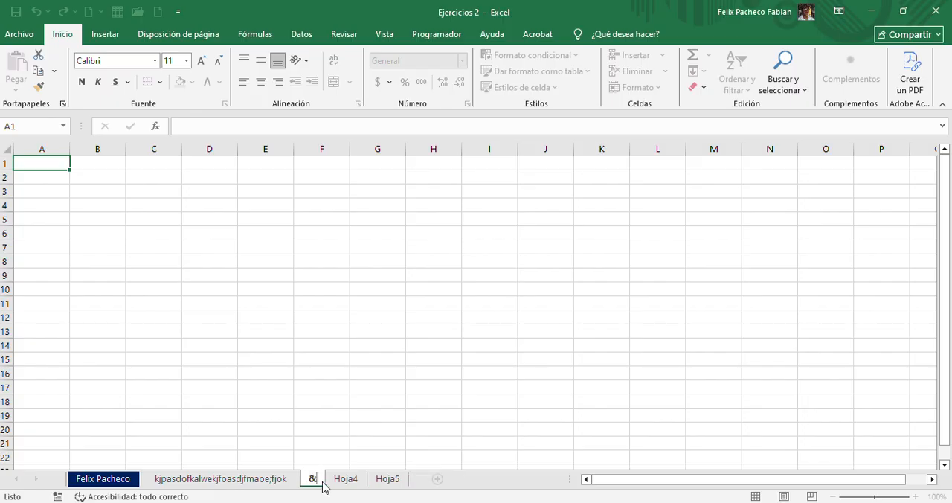
text(asd)
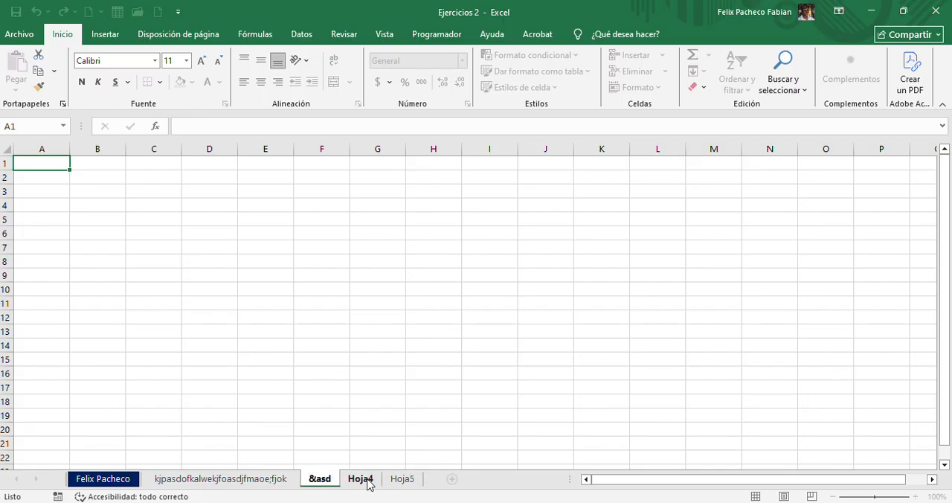
click(360, 480)
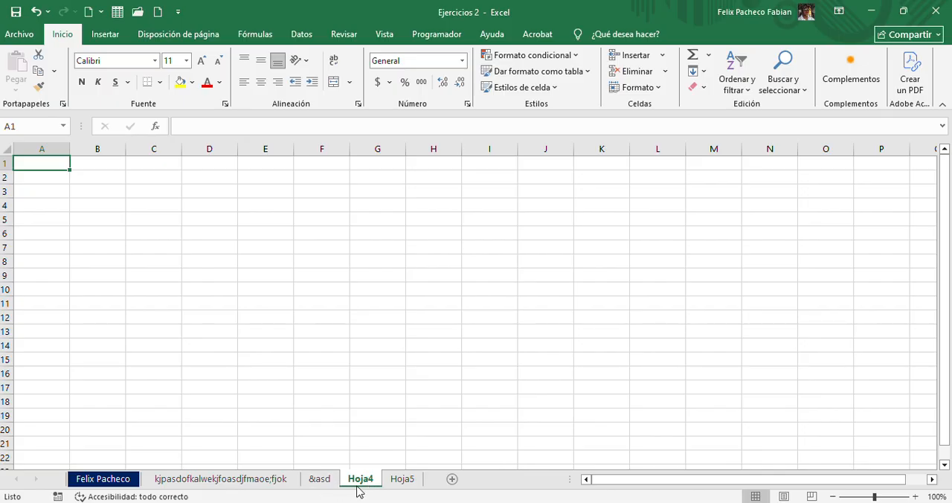
Rename the Hoja4 worksheet as "sdlhfal;sjdf" and enter "asld/mf;kna" in cell A1 of Hoja5
double_click(360, 479)
text(sdlhfal;sjdf)
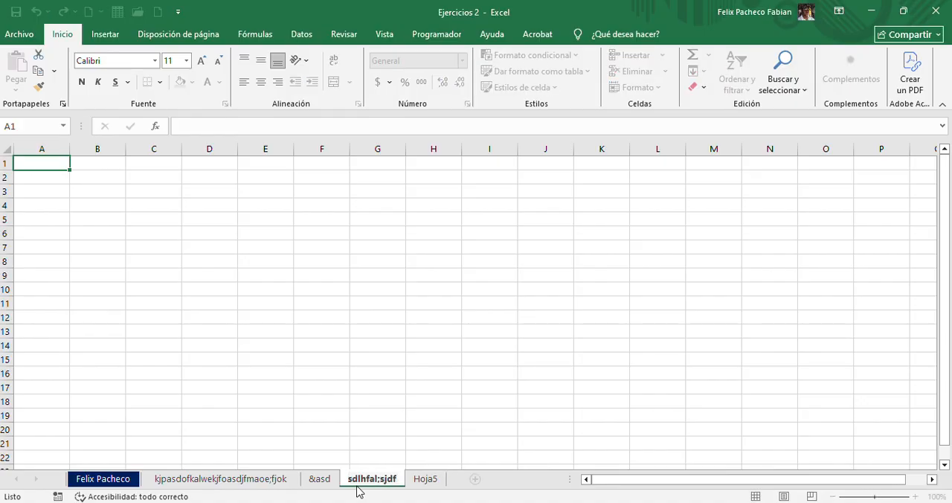
click(436, 479)
text(asld/mf;kna)
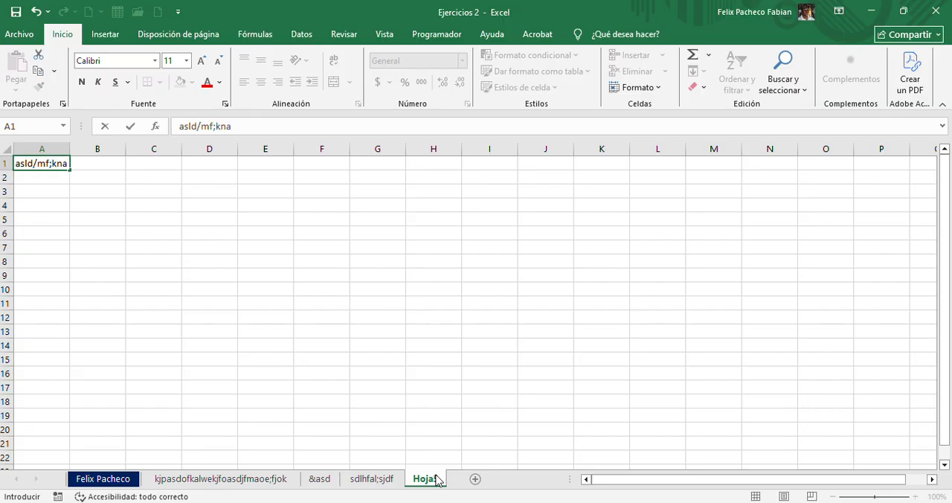
Rename the Hoja5 worksheet as "a;sdjf;jasdf"
double_click(438, 478)
text(a;sdjf;jas)
text(df)
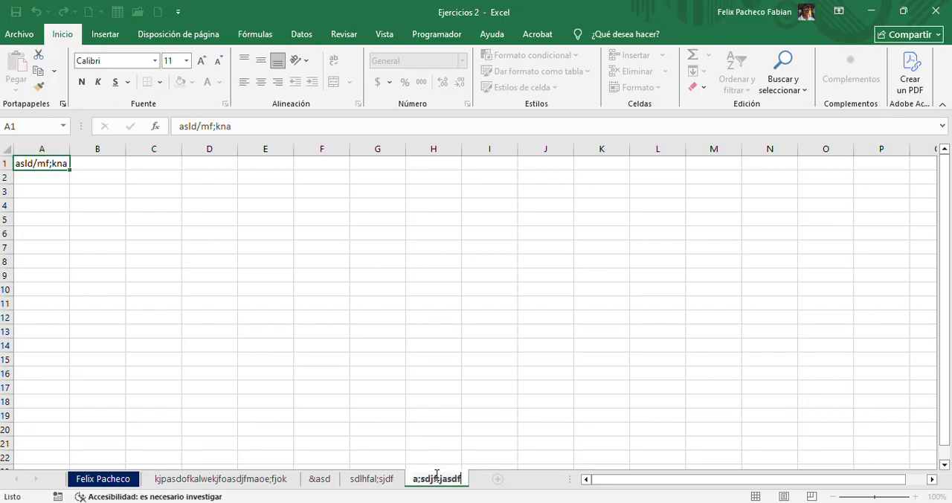
click(425, 412)
Set the tab colour of "a;sdjf;jasdf" to standard orange and that of "sdlhfal;sjdf" to standard purple
right_click(437, 481)
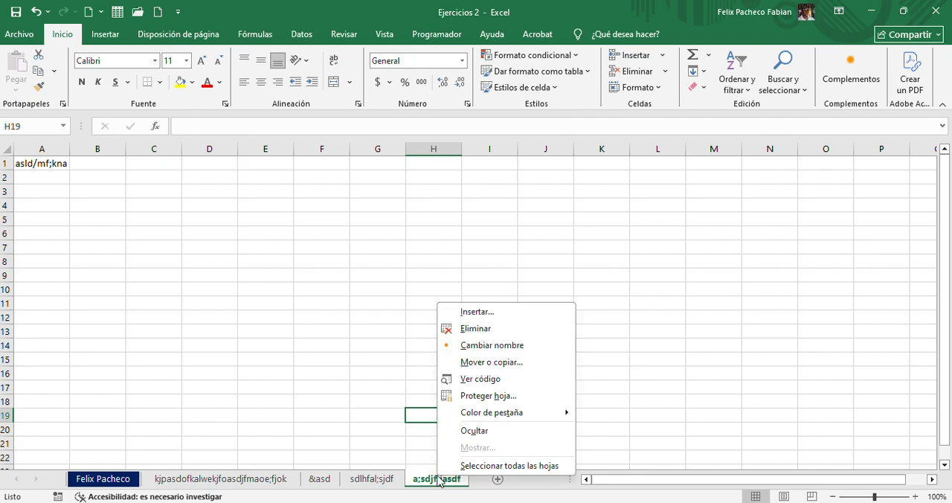
mouse_move(520, 413)
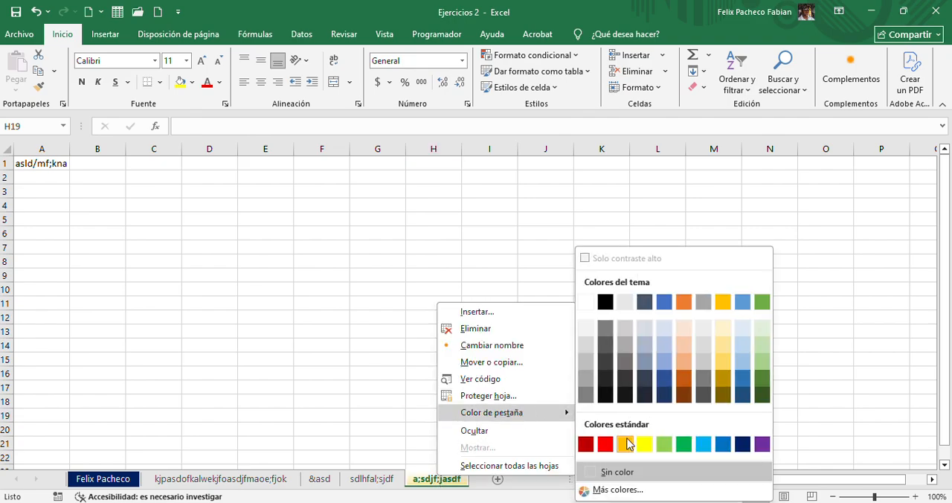
click(625, 444)
right_click(386, 481)
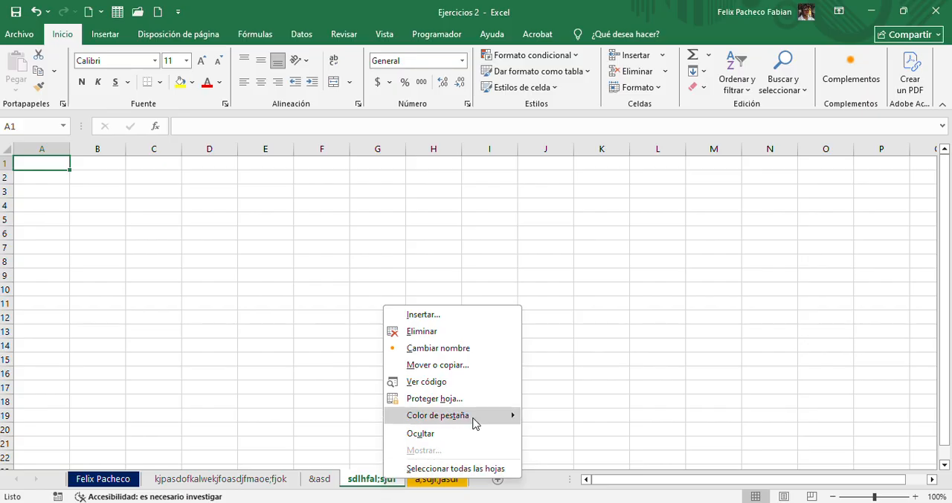
mouse_move(476, 416)
click(707, 444)
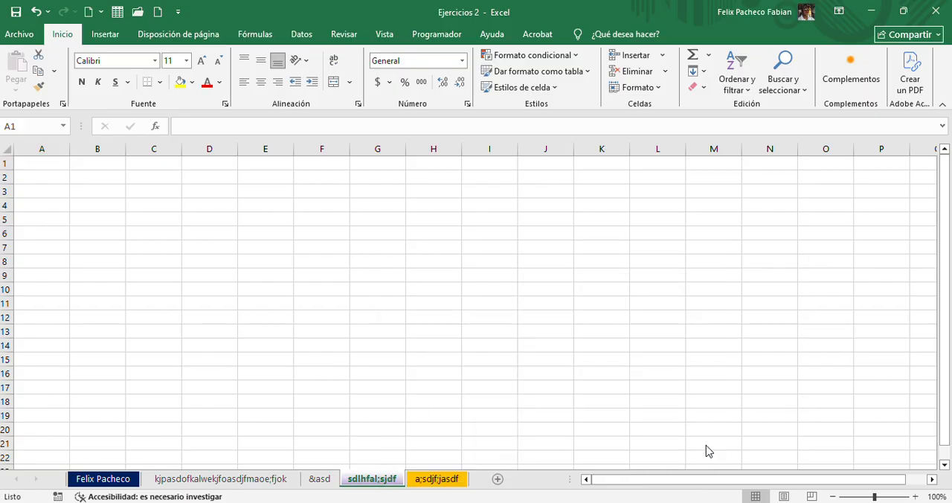
Set the tab colour of the "&asd" worksheet to standard yellow
click(320, 478)
right_click(321, 477)
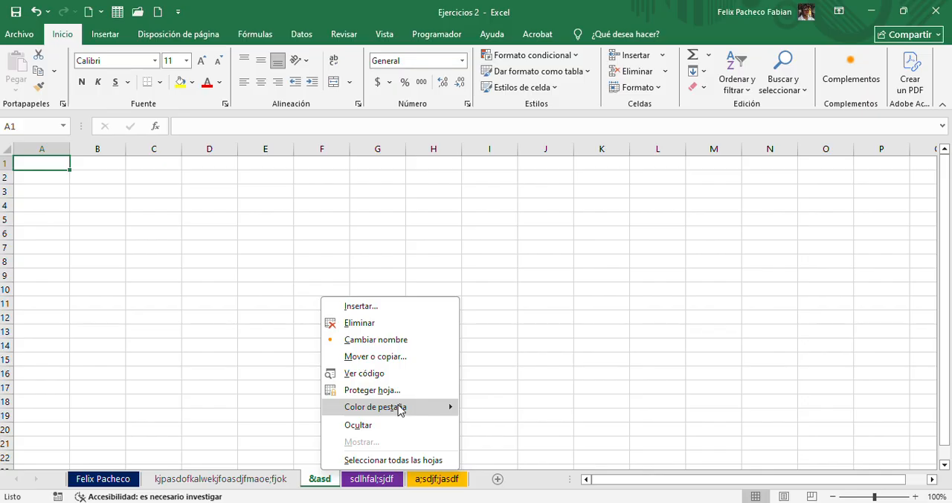
mouse_move(411, 407)
click(528, 444)
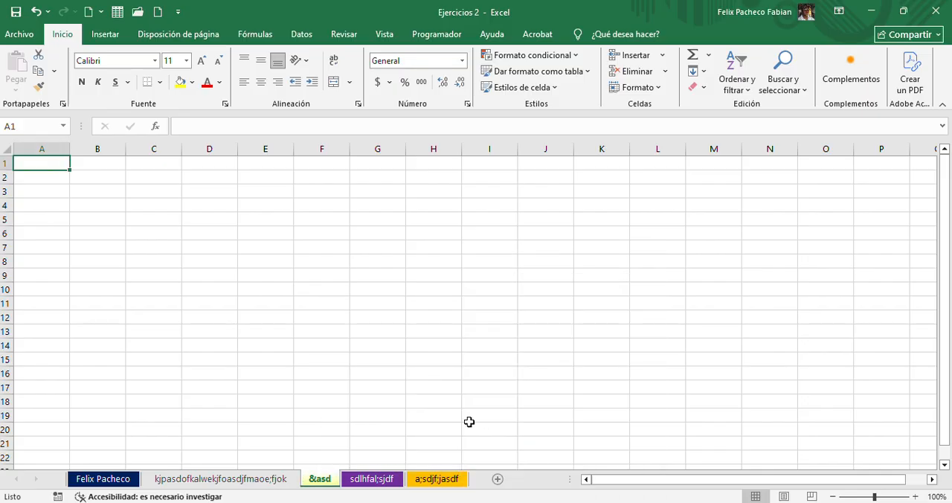
click(443, 418)
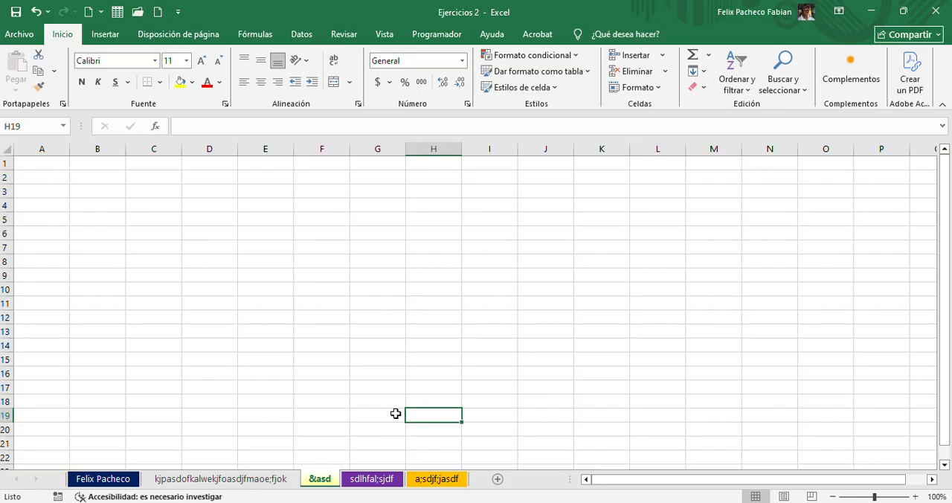
Narrow the worksheet tab area to just past the "&asd" tab and try out the horizontal and vertical scroll bars
drag(580, 479, 391, 473)
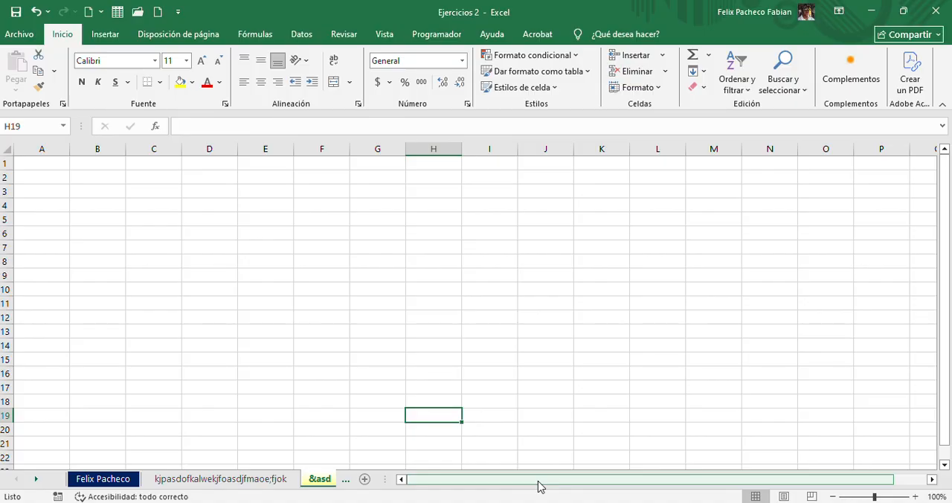
drag(540, 487, 436, 471)
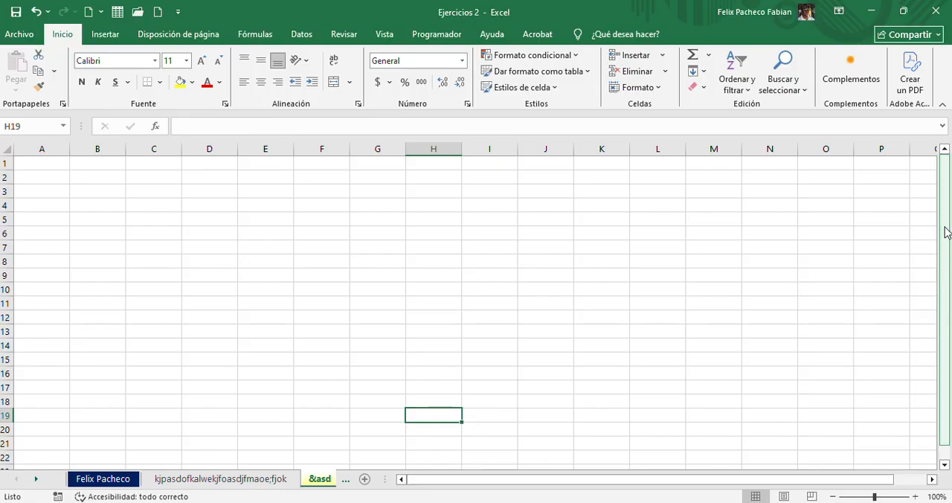
drag(945, 228, 946, 268)
drag(949, 238, 947, 222)
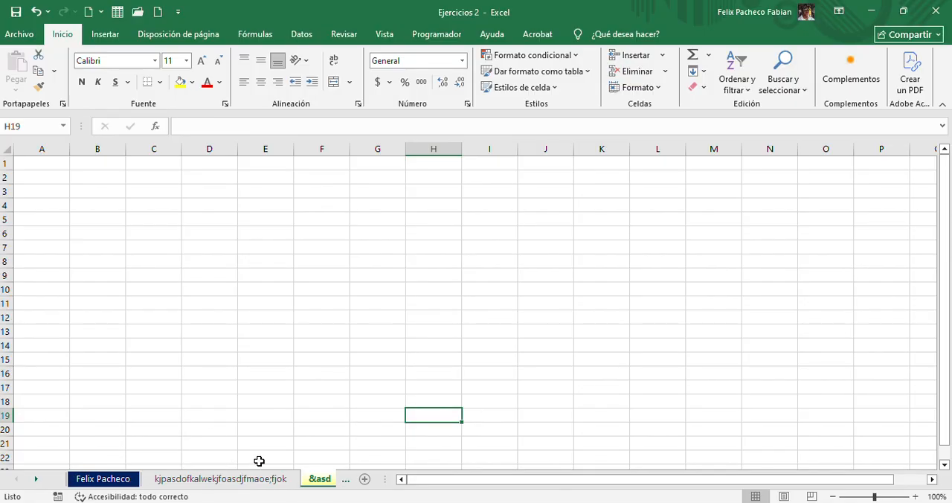
Move through the worksheet tabs to the last one and back, and widen the tab area until all five tabs fit
click(37, 480)
click(37, 479)
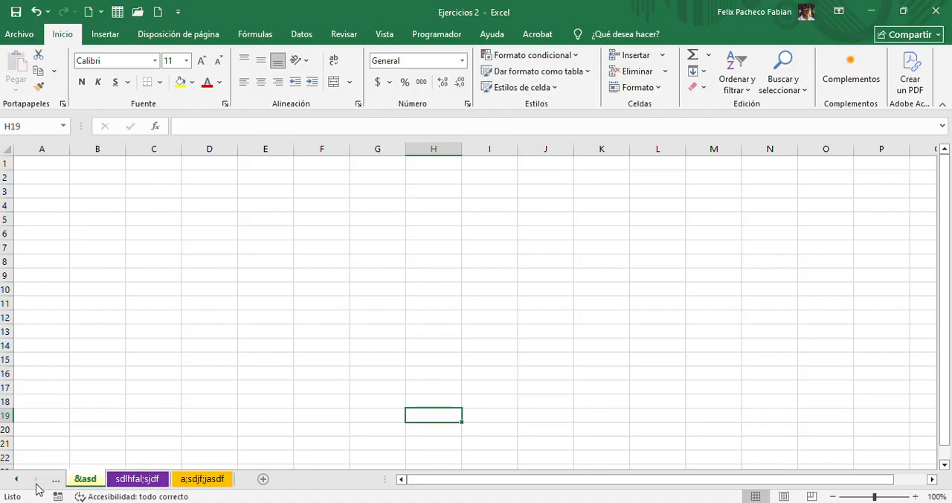
click(17, 479)
click(16, 480)
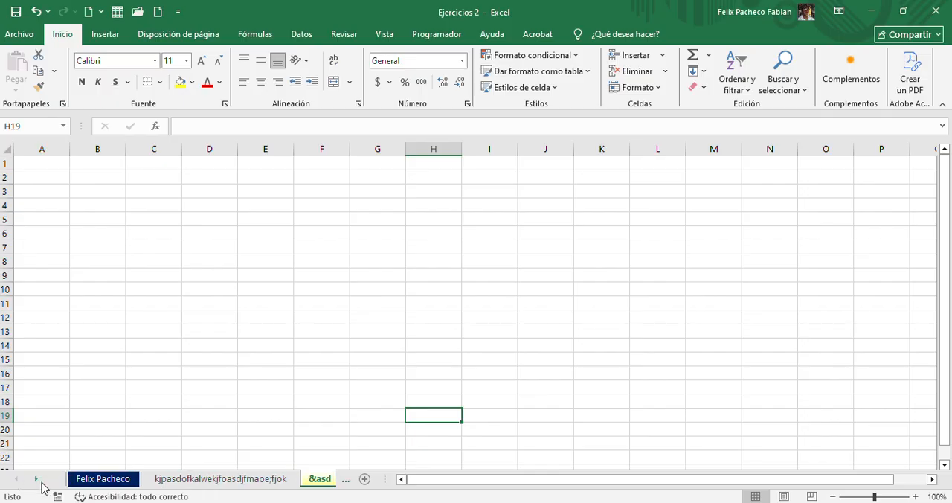
click(39, 482)
click(39, 481)
click(22, 481)
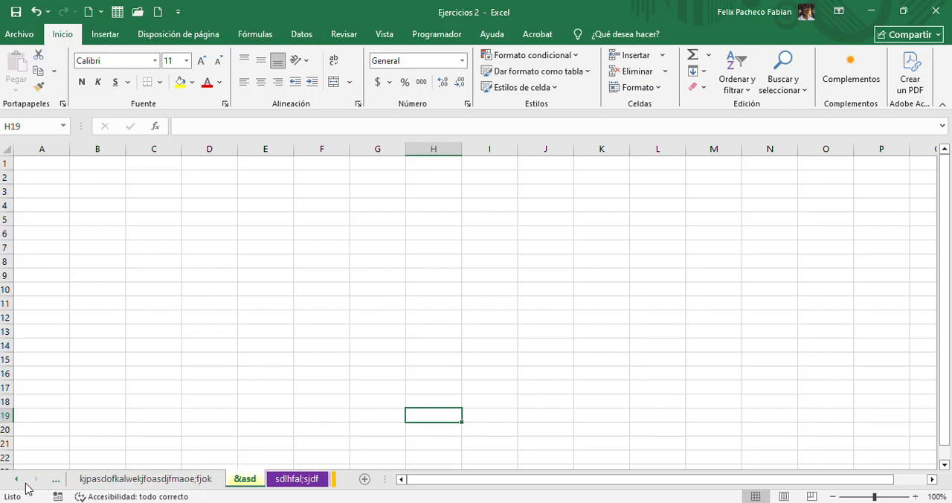
click(25, 483)
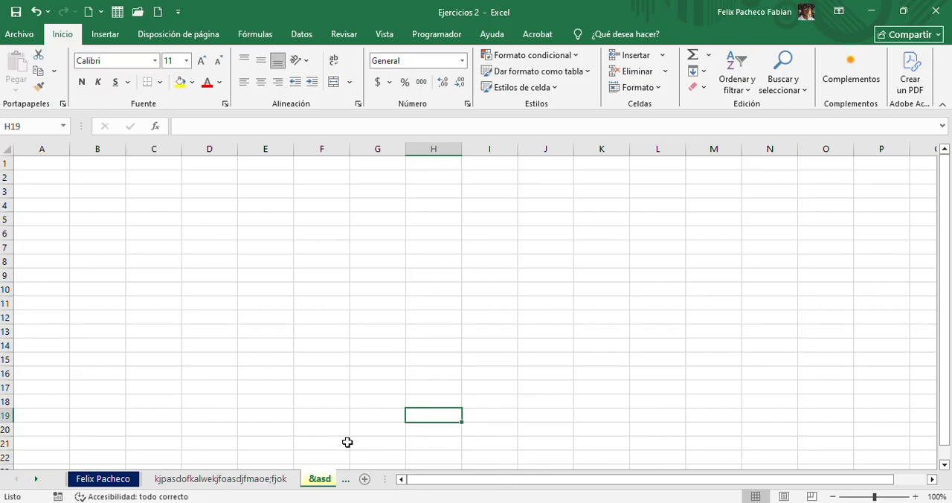
drag(389, 478, 670, 477)
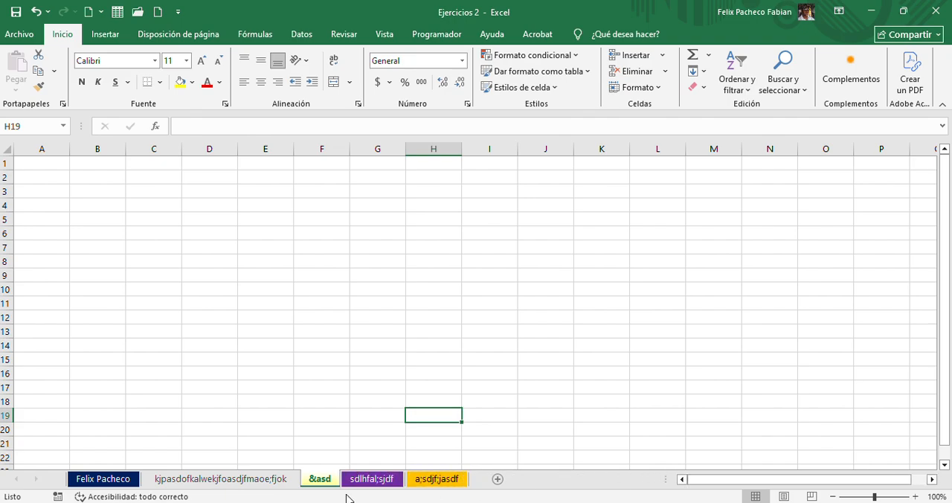
Switch back and forth through all five worksheets to review their contents and tab colours
click(208, 478)
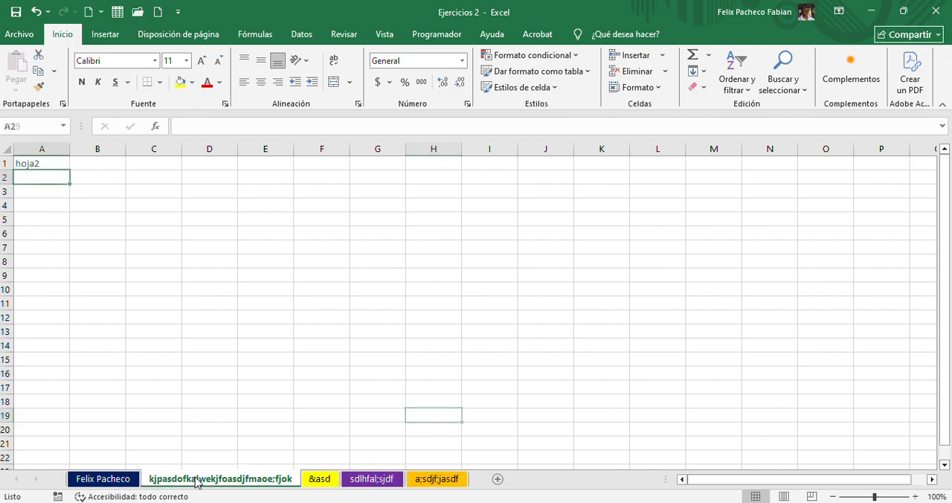
click(321, 483)
click(351, 482)
click(432, 481)
click(355, 481)
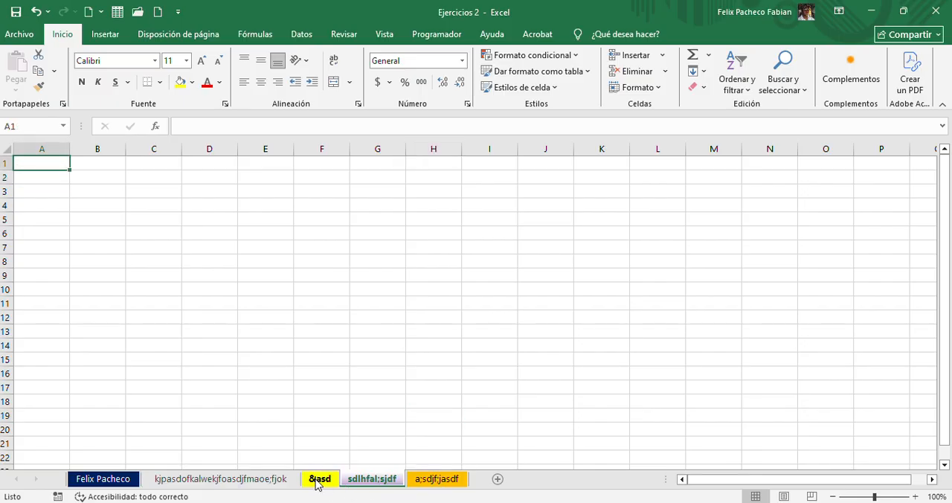
click(316, 482)
click(223, 479)
click(86, 480)
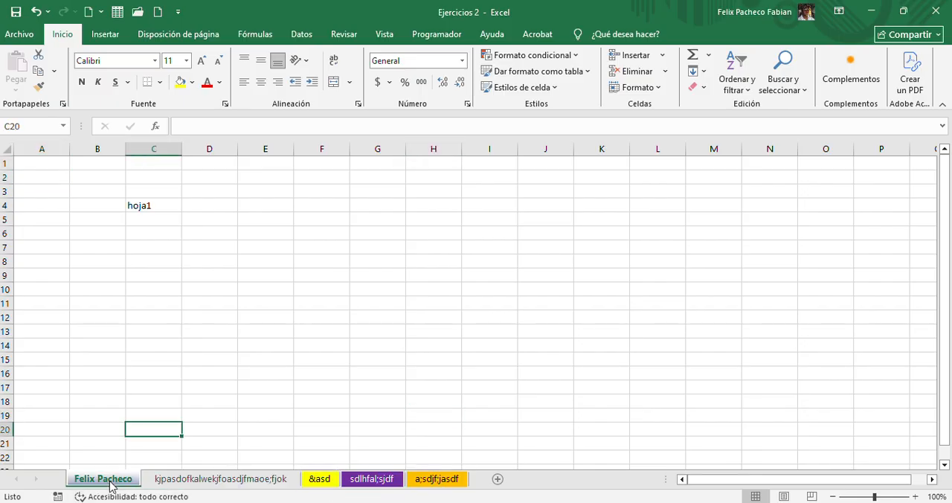
click(178, 483)
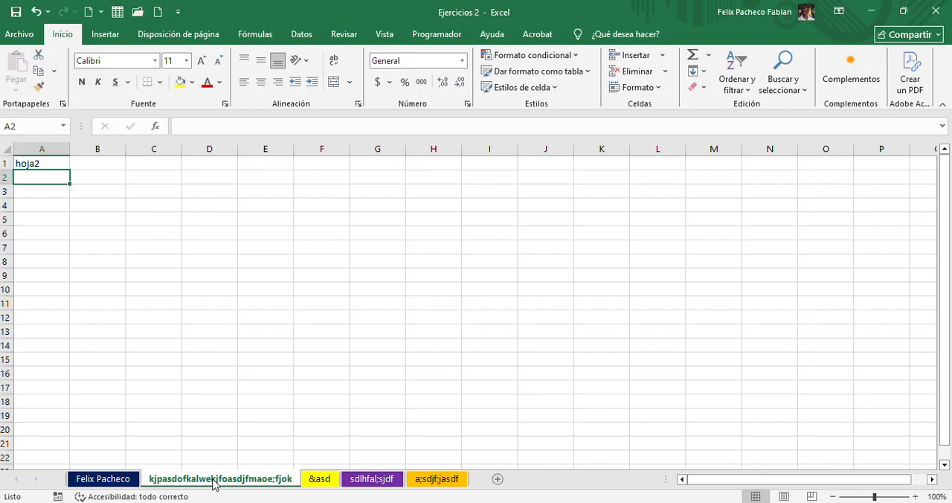
click(321, 484)
click(371, 482)
click(435, 480)
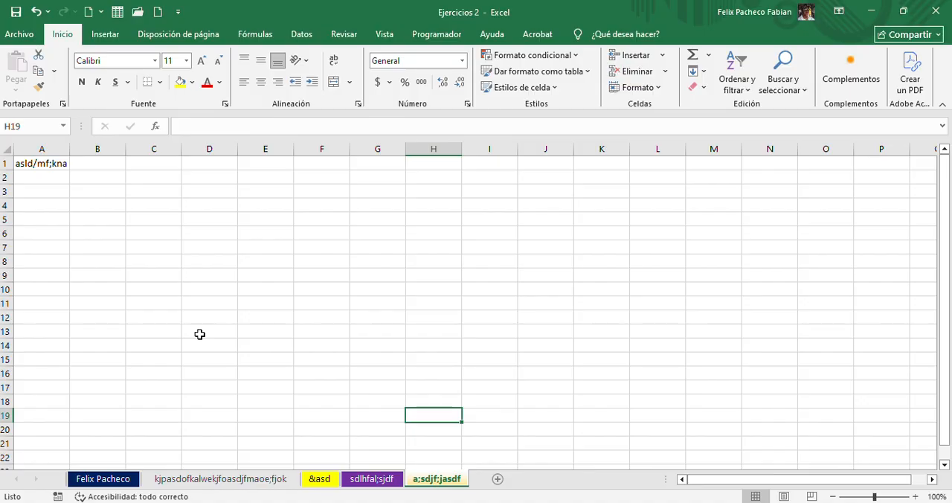
click(200, 482)
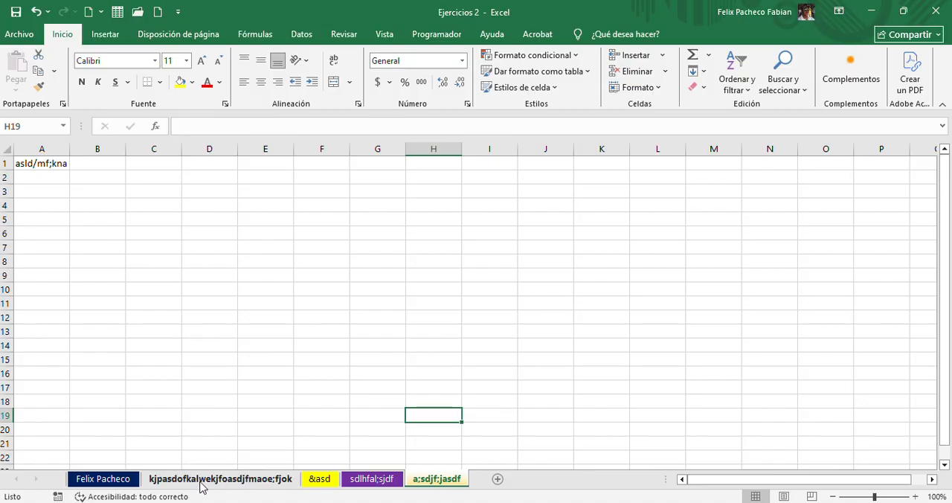
click(218, 482)
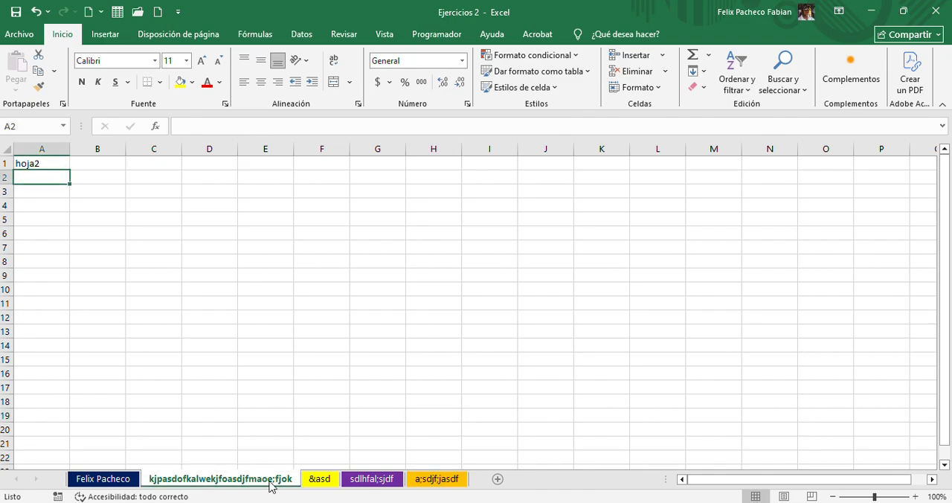
click(319, 482)
click(375, 482)
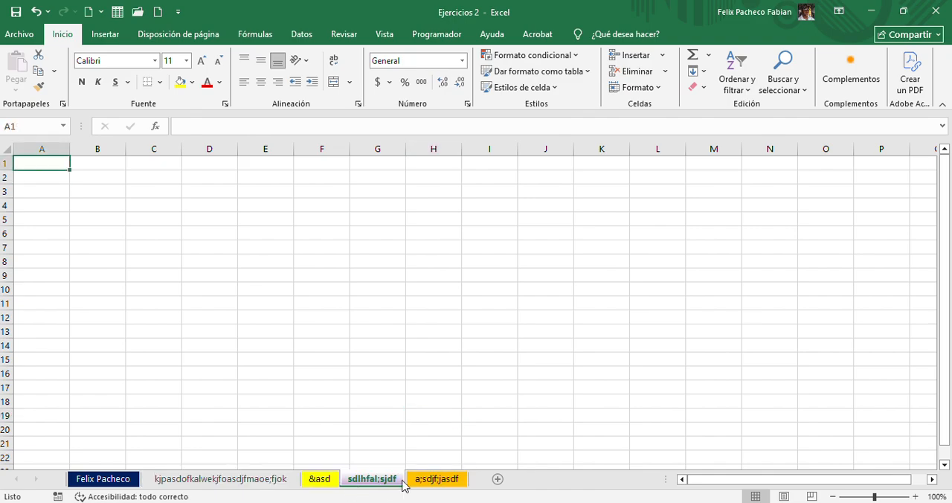
click(420, 482)
Hide the second, "&asd", "sdlhfal;sjdf" and "a;sdjf;jasdf" worksheets, leaving only the first one displayed
right_click(246, 481)
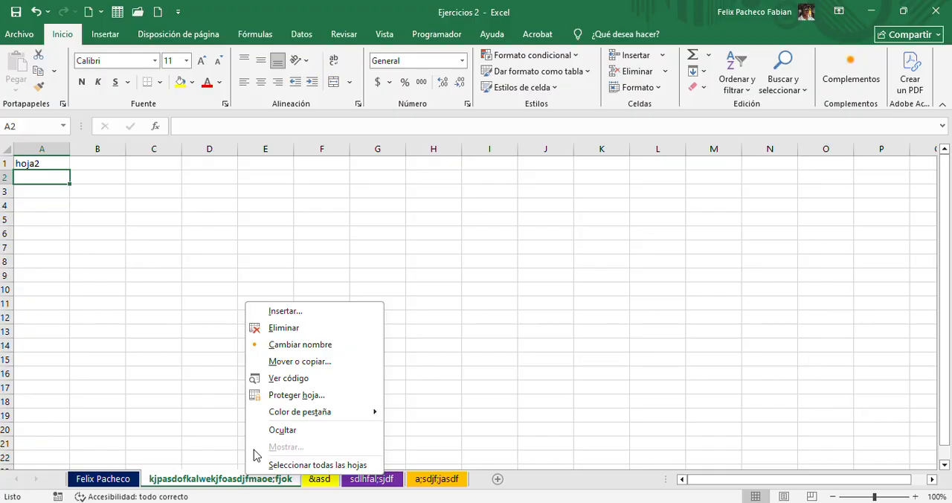
click(299, 430)
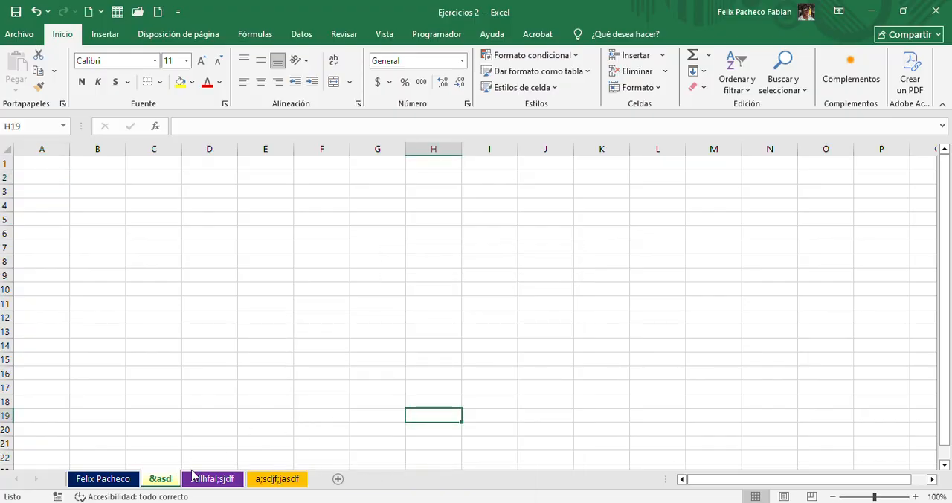
right_click(168, 476)
click(204, 444)
right_click(169, 480)
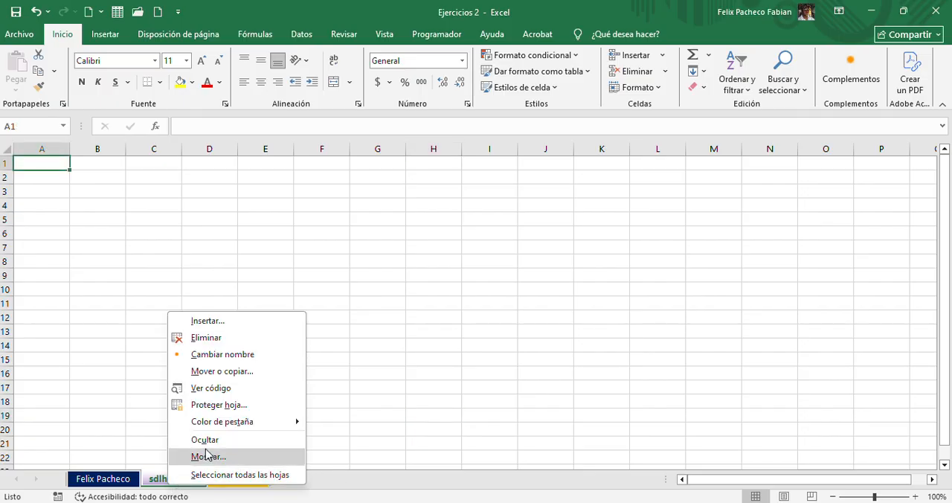
click(203, 441)
right_click(182, 480)
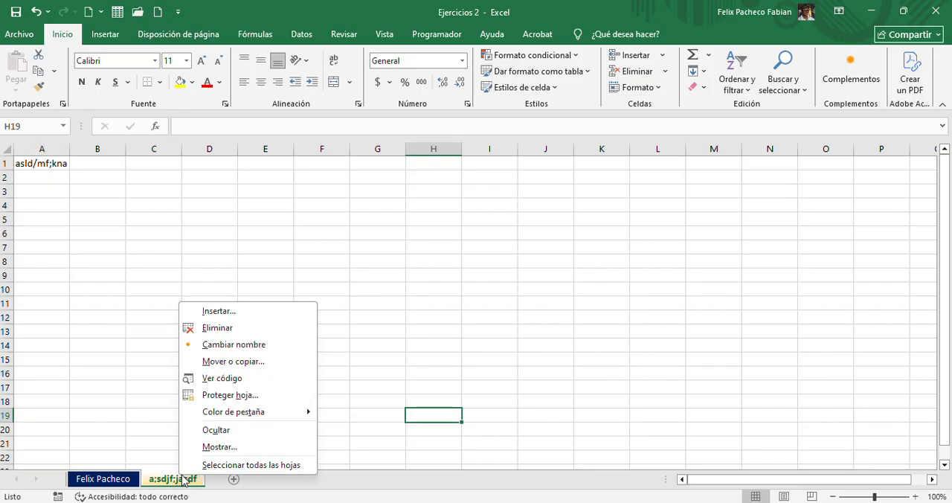
click(240, 431)
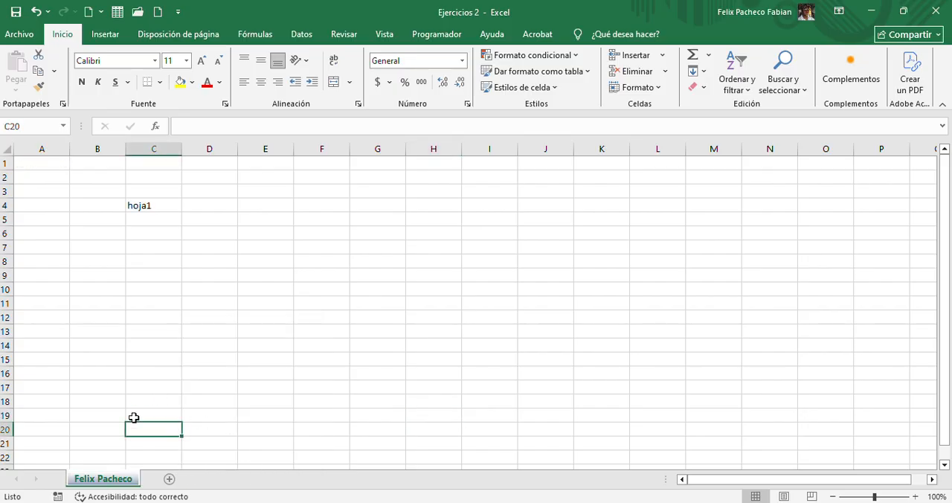
click(97, 373)
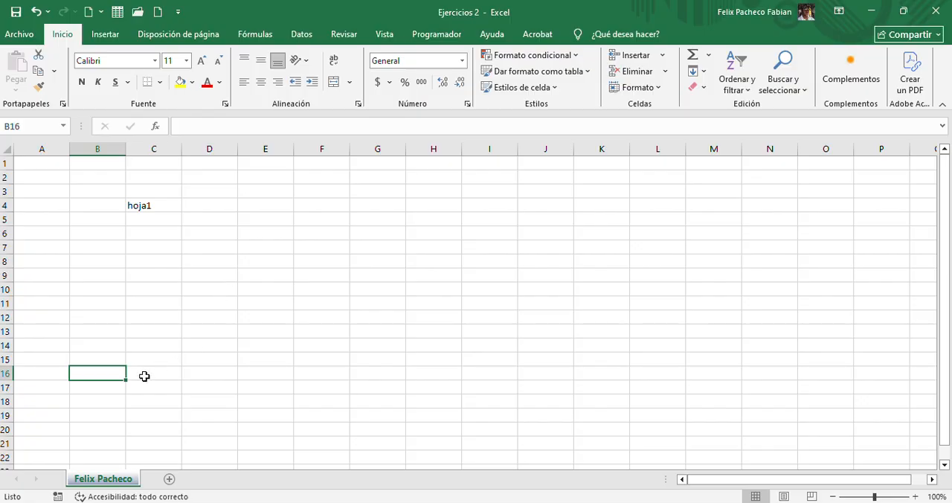
Unhide the "&asd" worksheet
right_click(119, 480)
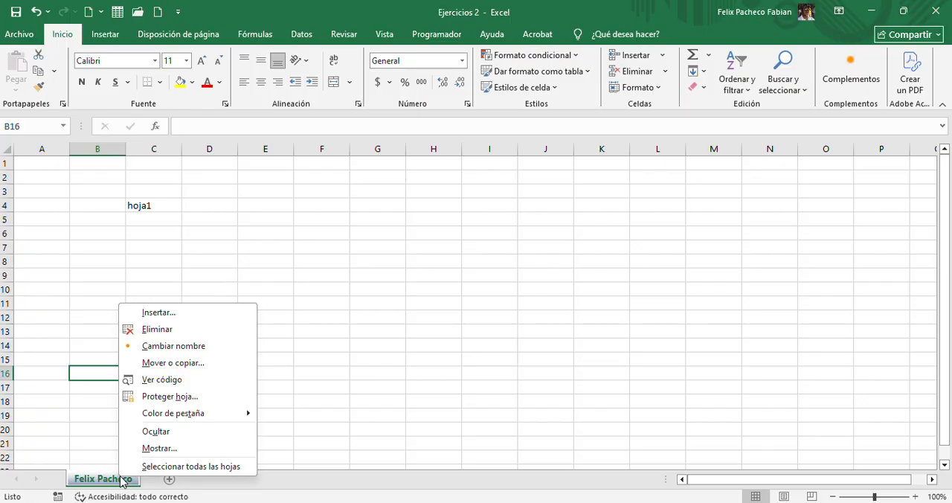
click(183, 446)
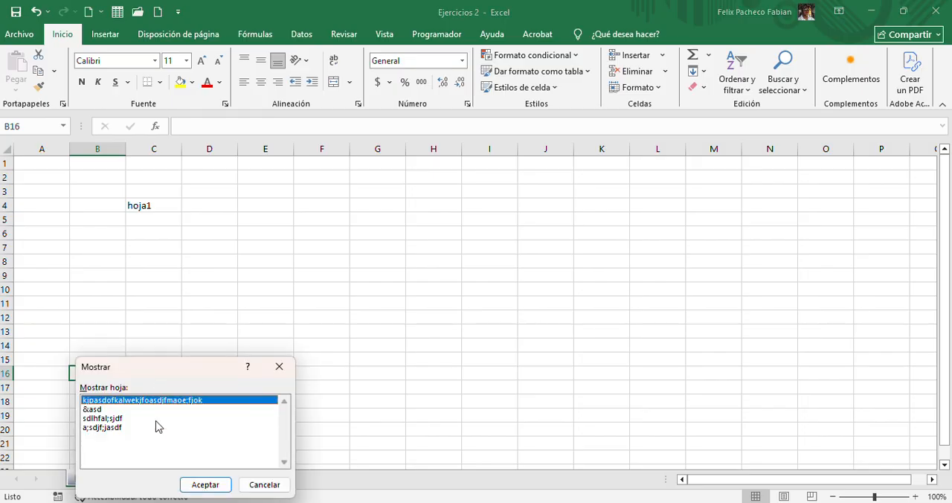
click(119, 410)
click(205, 484)
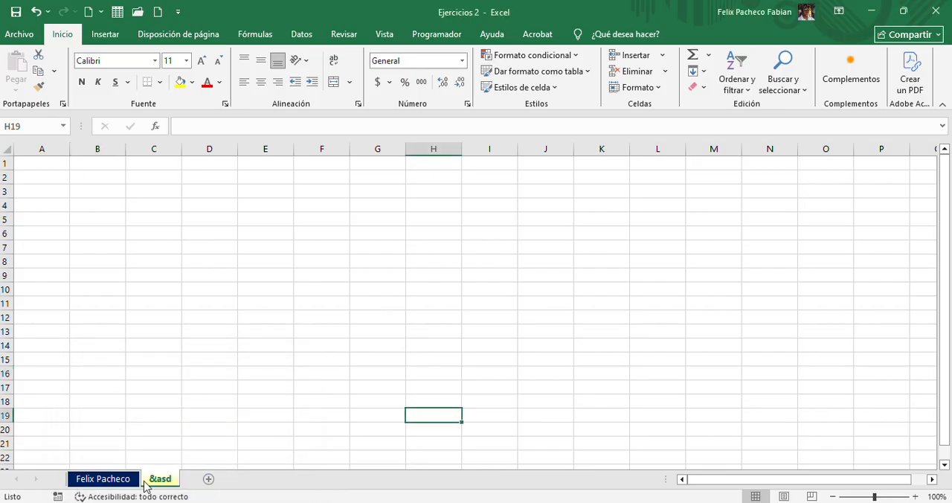
Unhide the "a;sdjf;jasdf" worksheet
right_click(160, 482)
click(197, 457)
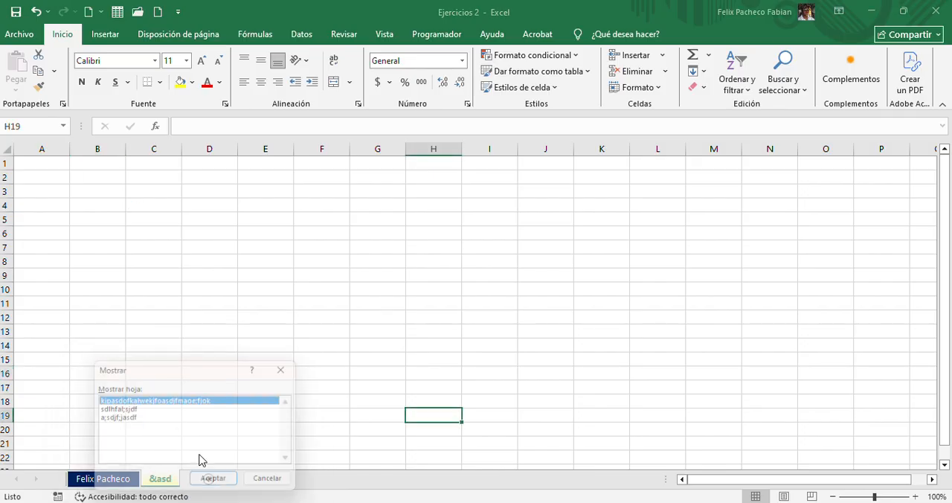
click(152, 418)
click(217, 484)
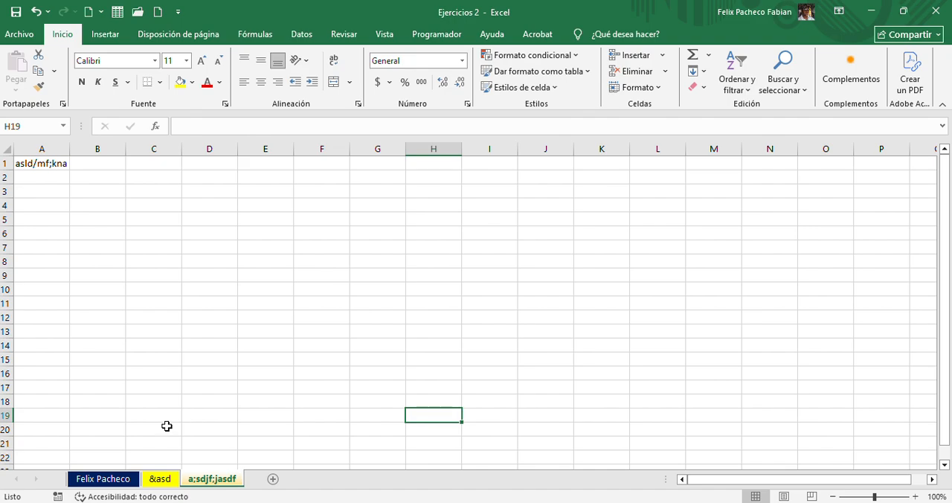
Switch back and forth through the three displayed worksheets to review their contents, ending on the first one
click(102, 479)
click(158, 480)
click(206, 479)
click(122, 479)
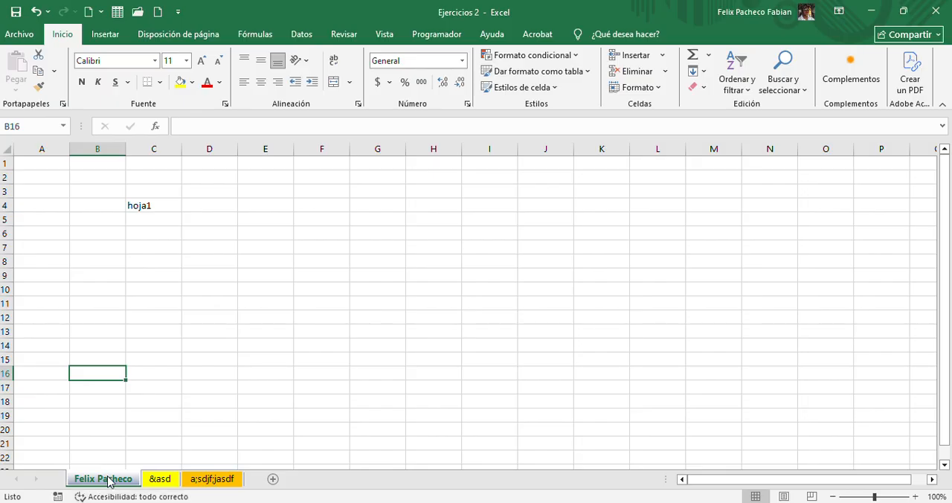
click(164, 483)
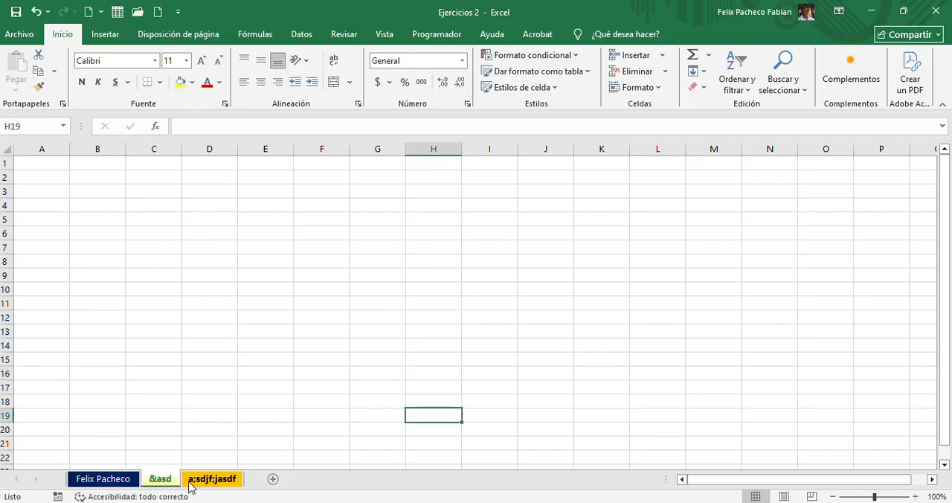
click(192, 483)
click(121, 484)
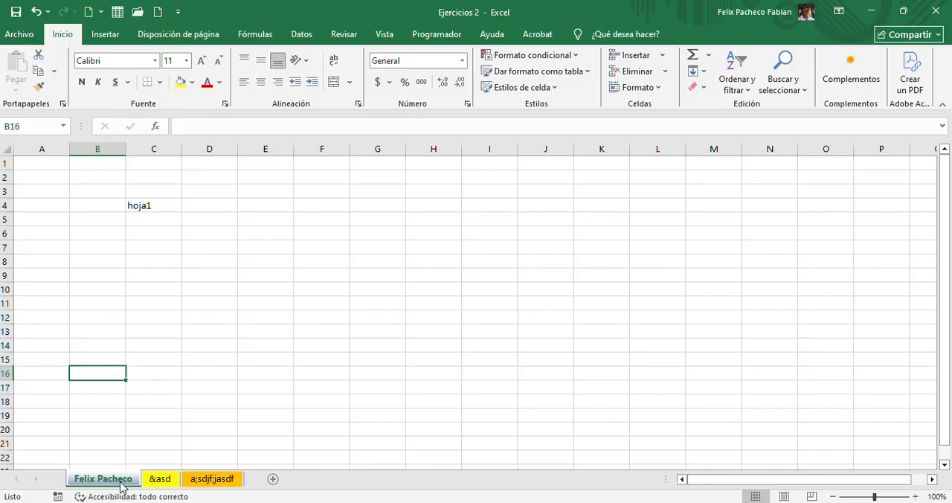
Create a copy of the first worksheet in a new workbook
right_click(121, 484)
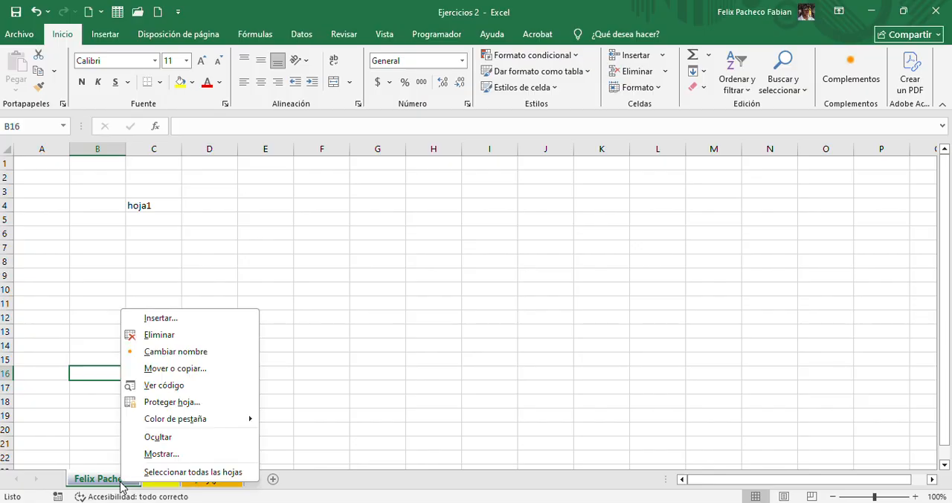
click(159, 368)
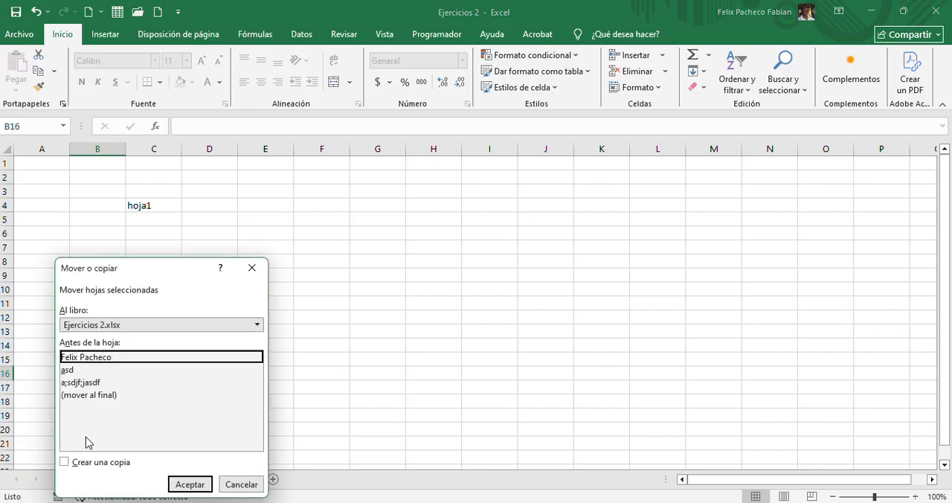
click(65, 463)
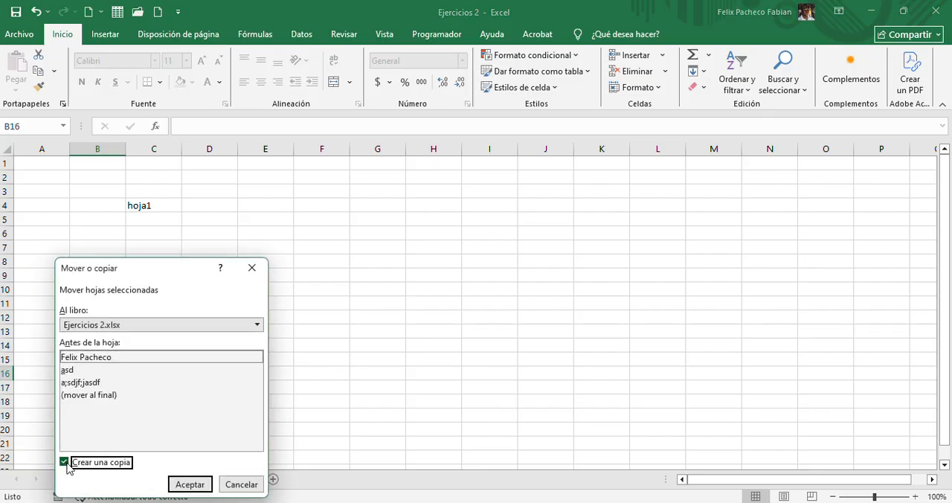
click(185, 325)
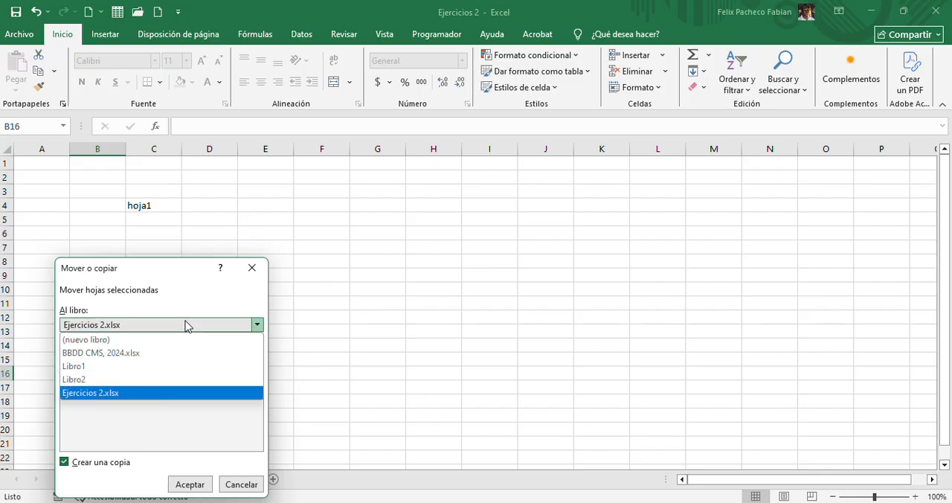
click(78, 340)
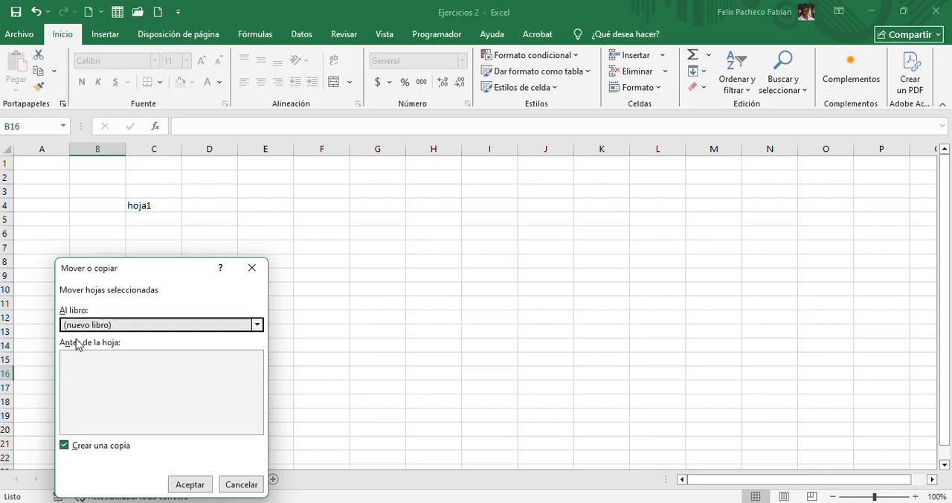
click(190, 484)
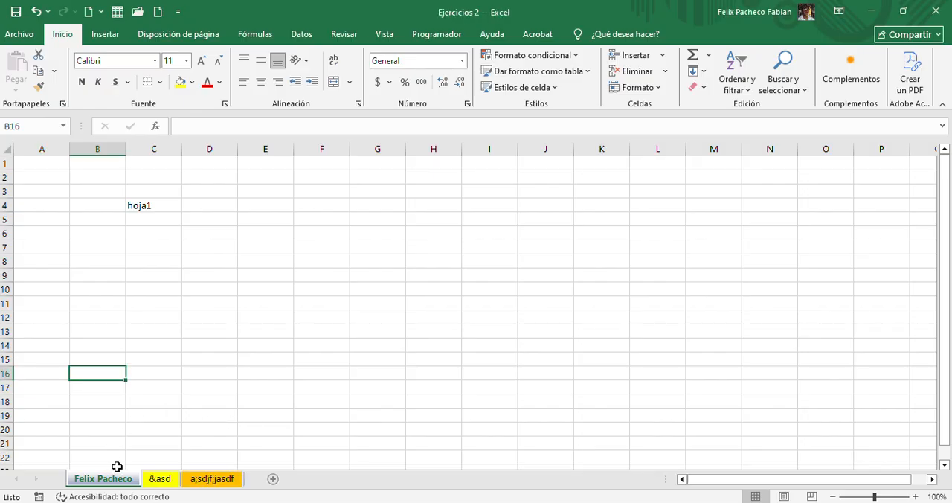
Unhide the remaining "kjpasdofkalwekjfoasdjfmaoe;fjok" and "sdlhfal;sjdf" worksheets
right_click(114, 470)
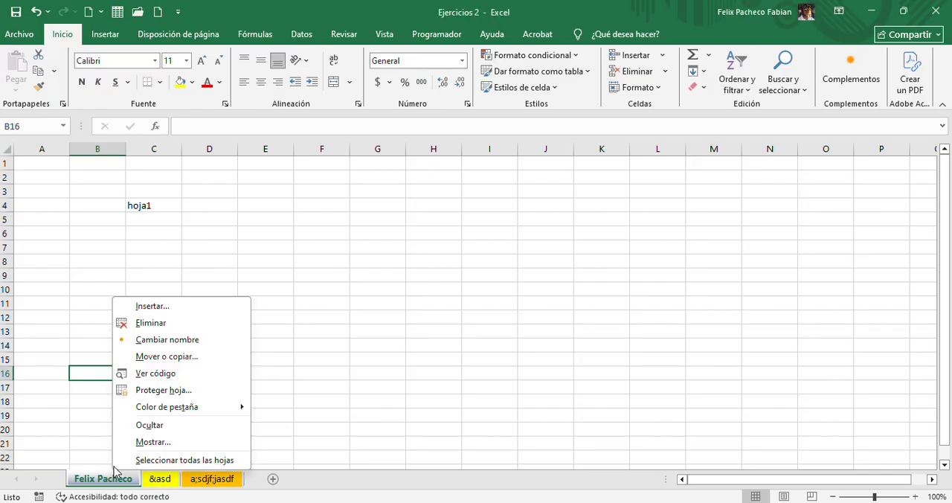
click(178, 441)
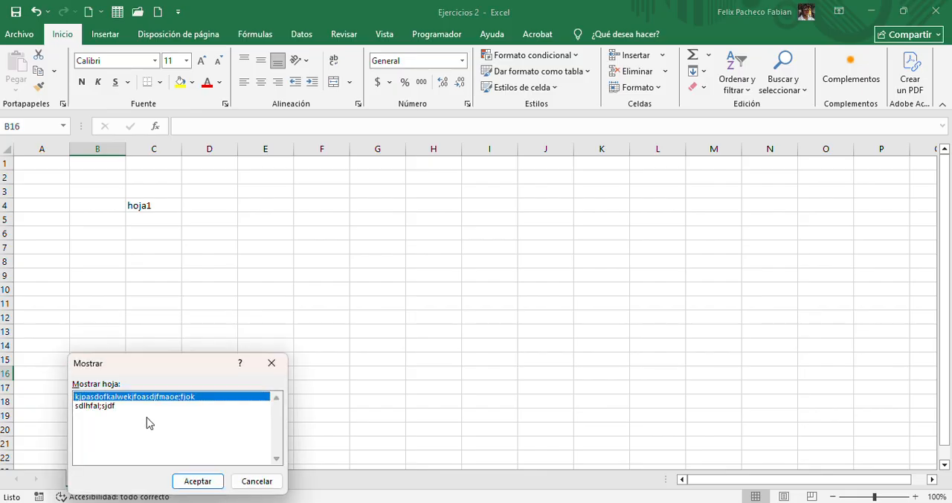
click(198, 481)
right_click(122, 476)
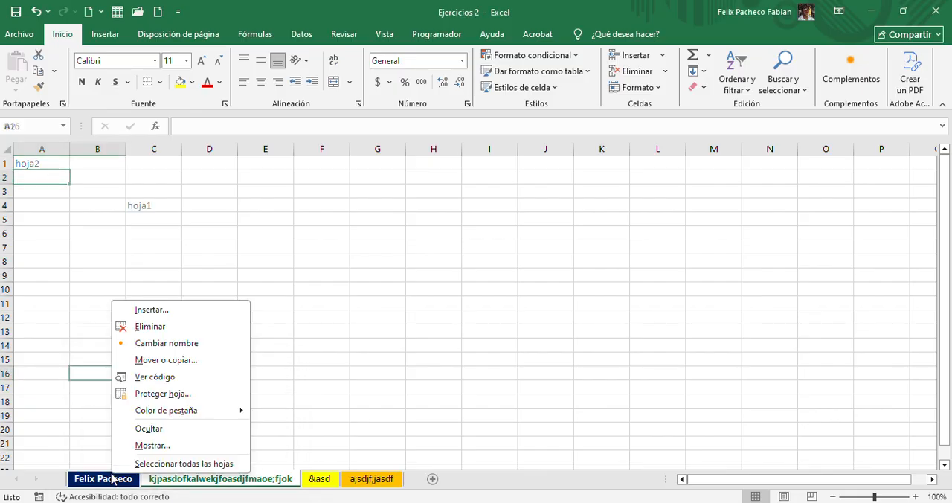
click(179, 444)
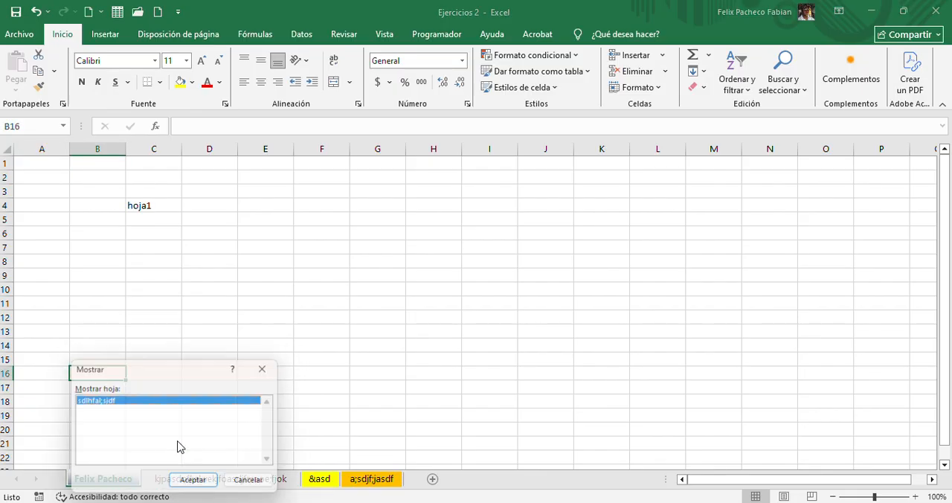
click(207, 481)
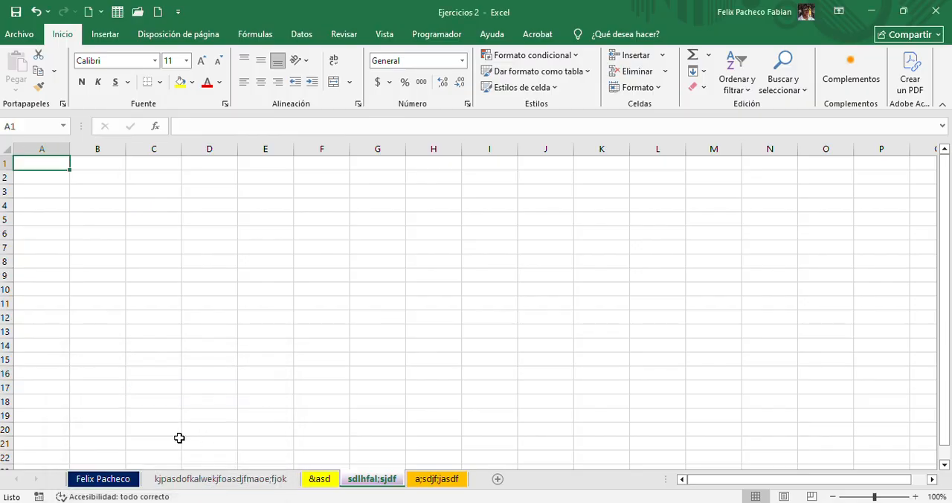
Delete the "kjpasdofkalwekjfoasdjfmaoe;fjok", "&asd", "sdlhfal;sjdf" and "a;sdjf;jasdf" worksheets, keeping only the first one
click(102, 481)
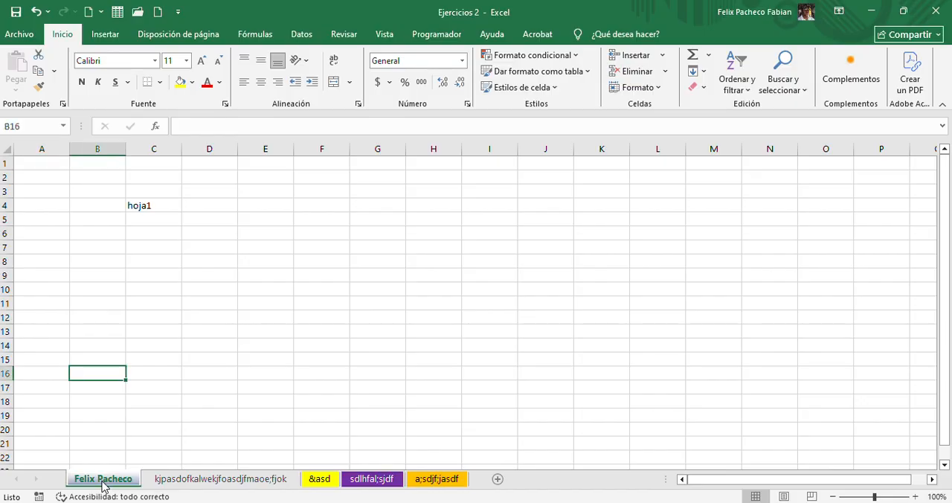
right_click(220, 484)
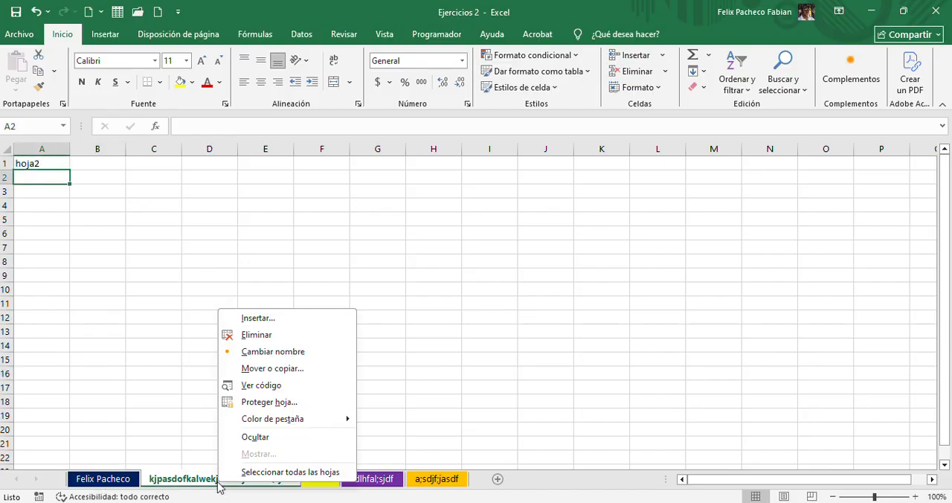
click(273, 341)
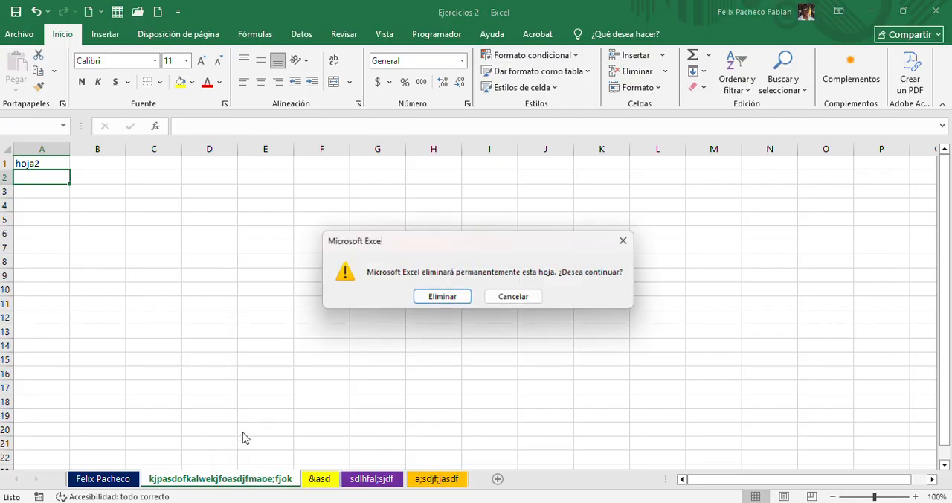
click(426, 301)
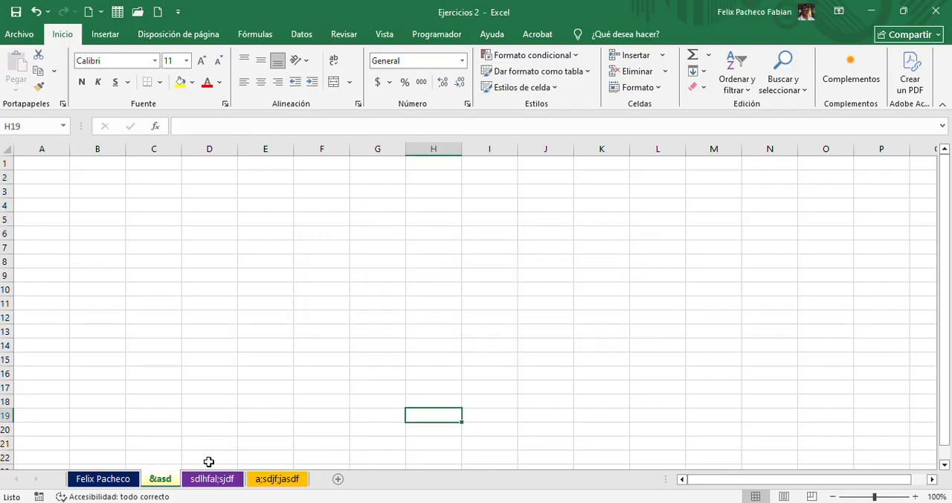
right_click(164, 481)
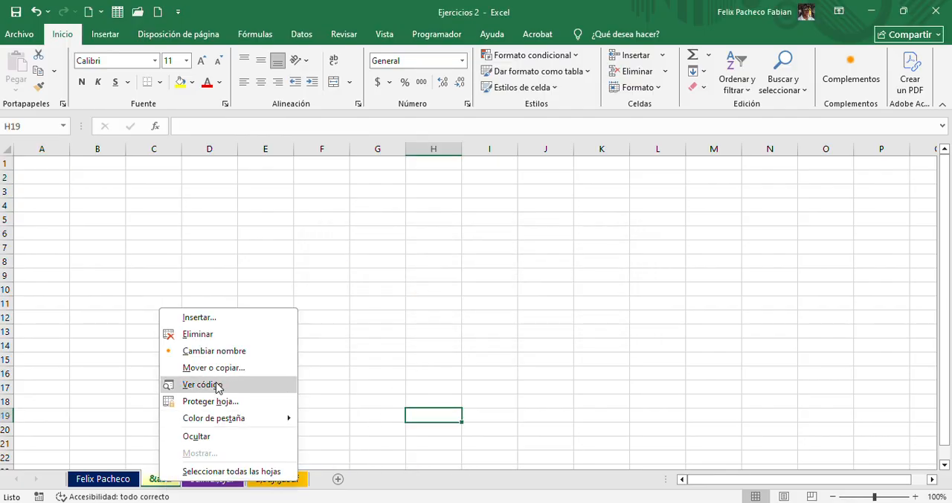
click(262, 336)
right_click(169, 479)
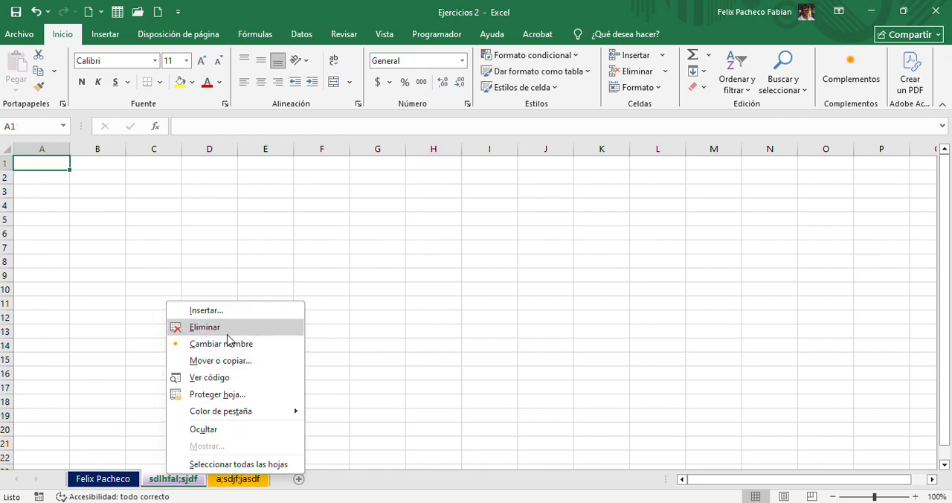
click(197, 328)
right_click(176, 477)
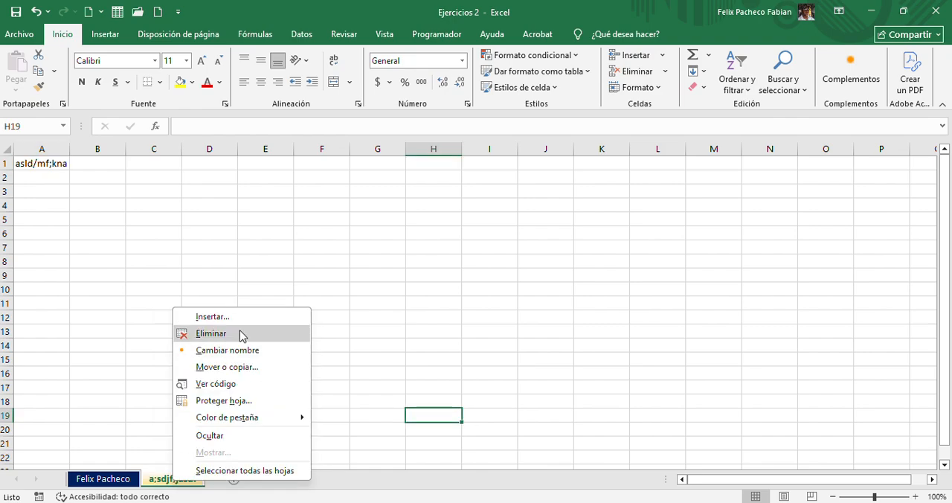
click(239, 333)
click(442, 297)
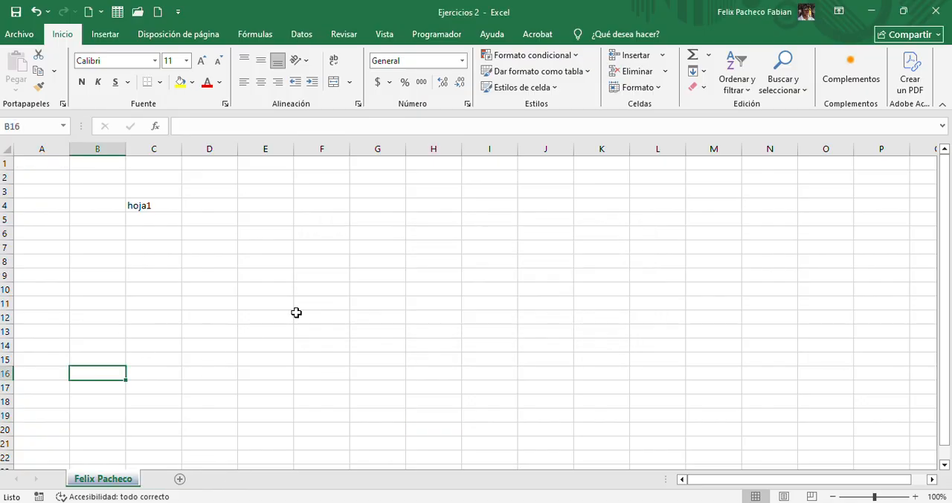
Clear the text "hoja1" from cell C4 of the remaining worksheet
click(135, 333)
click(105, 209)
click(133, 205)
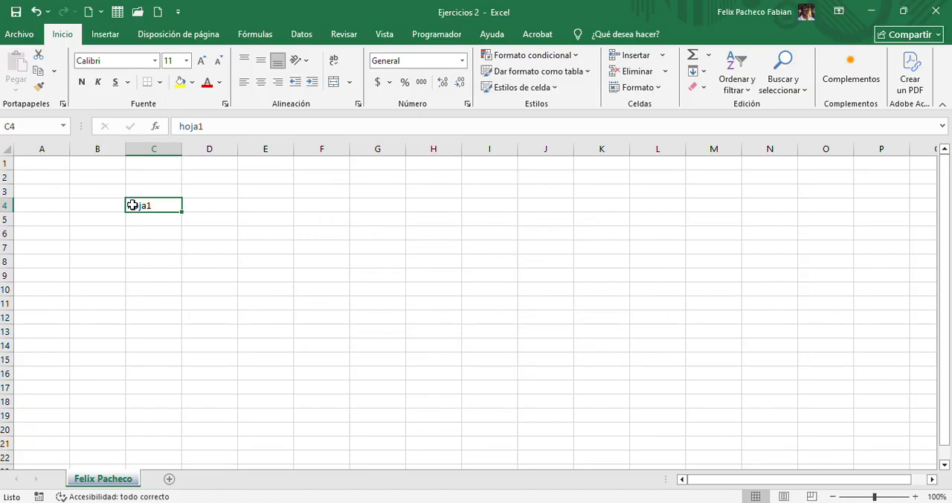
key(Delete)
click(452, 316)
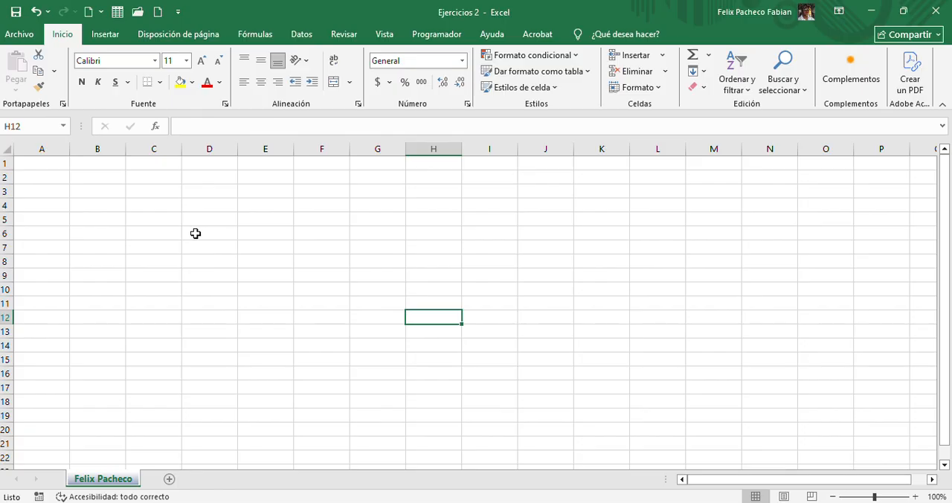
Select several scattered cells, the whole of column A and row 1, and finish on cell A1
click(225, 215)
click(350, 208)
click(473, 256)
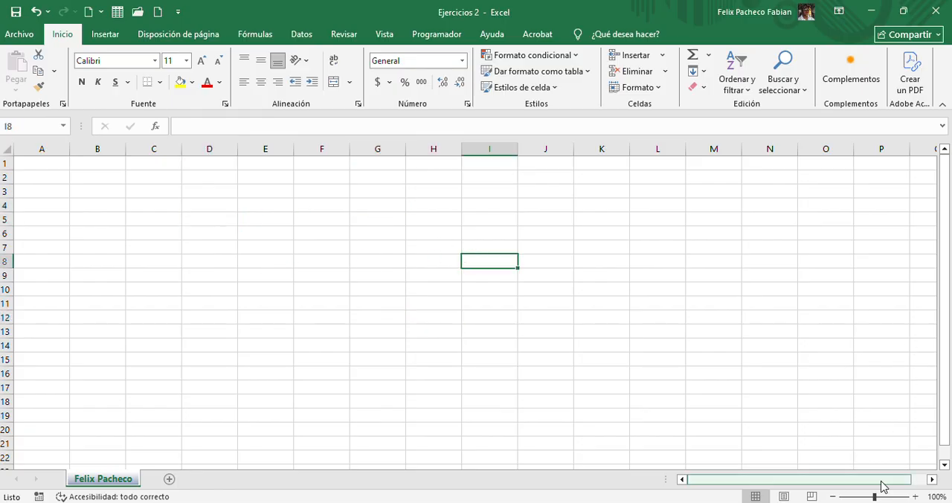
drag(882, 480, 749, 446)
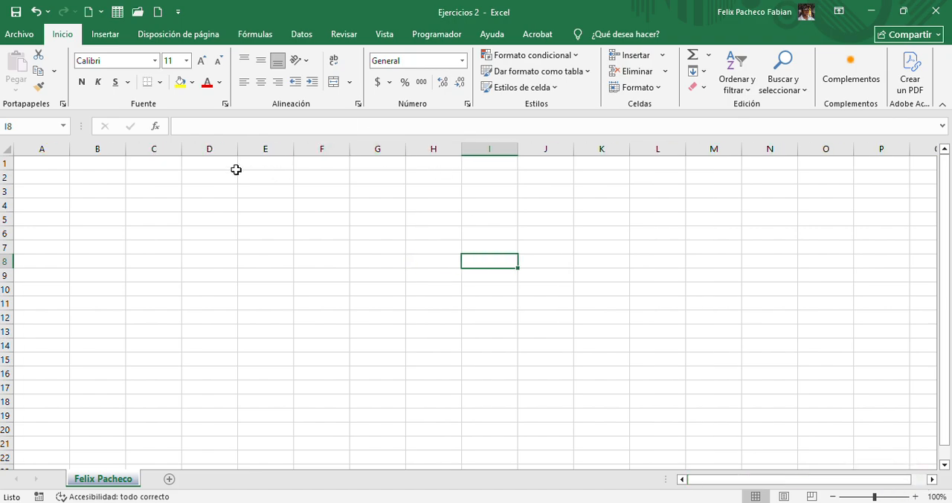
click(81, 160)
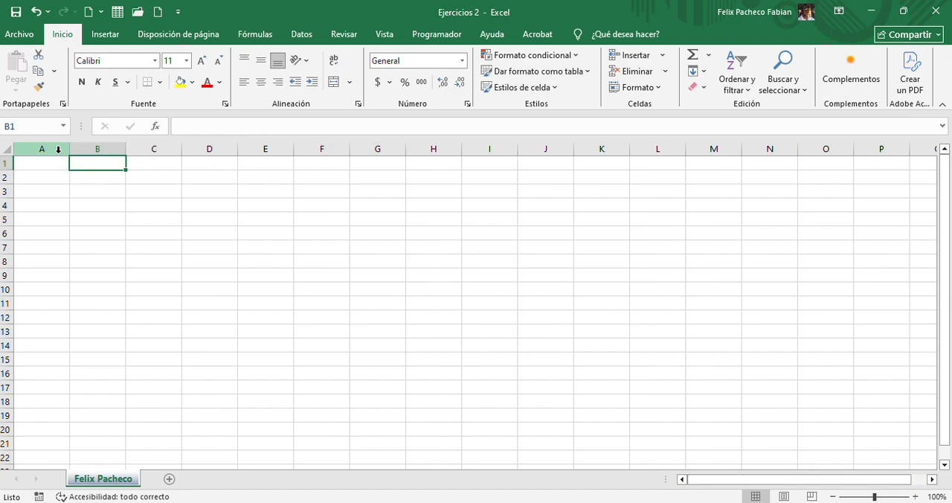
click(56, 148)
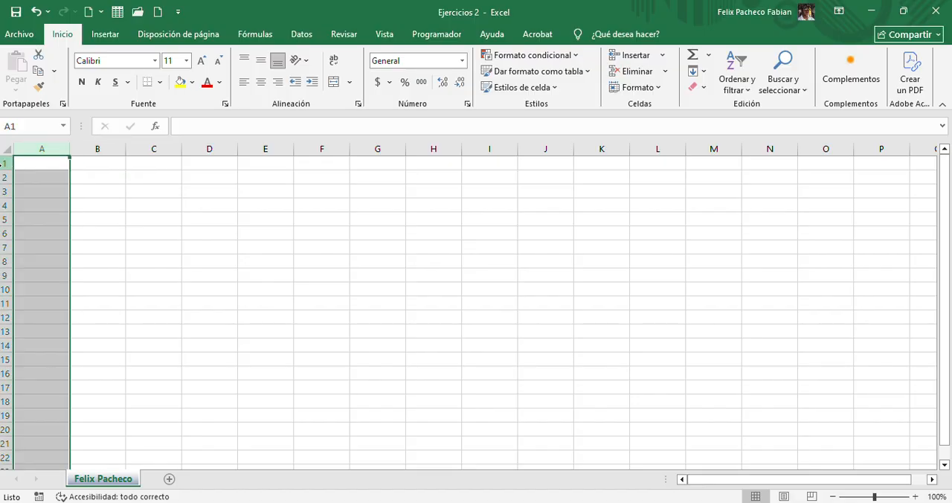
click(4, 163)
click(42, 163)
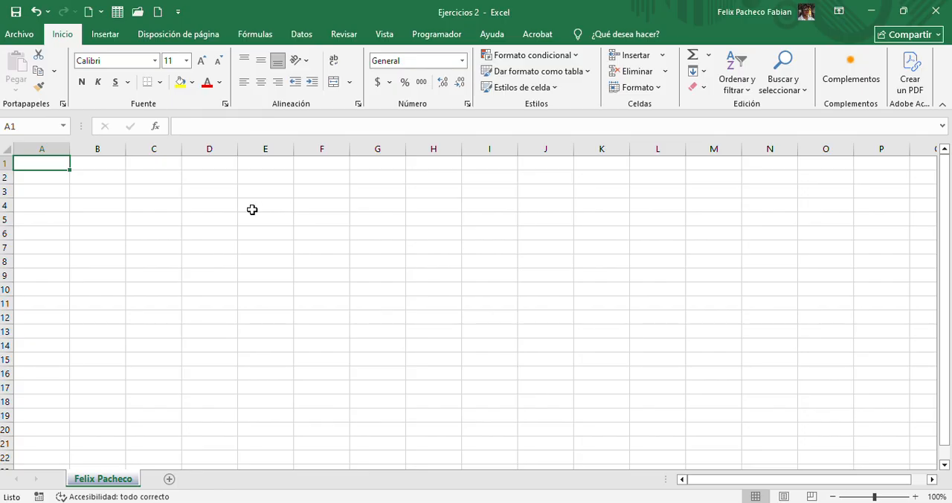
text(C)
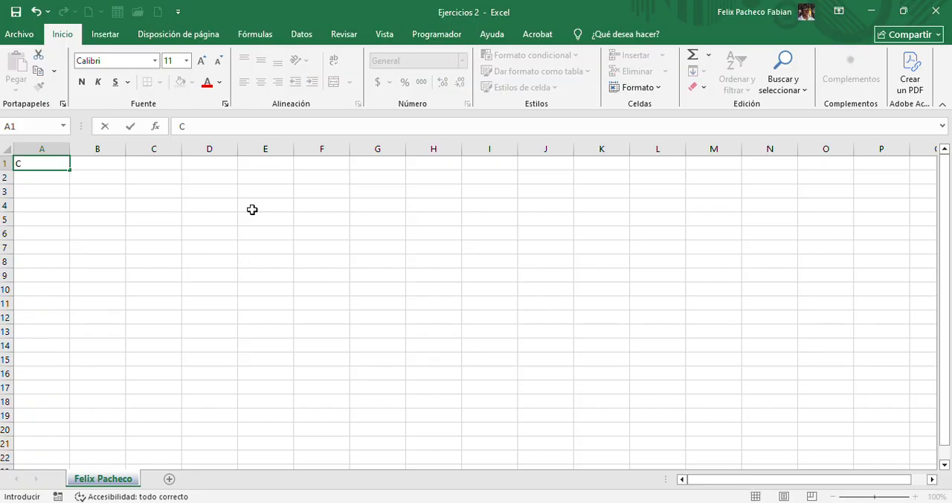
text(trl+)
key(Escape)
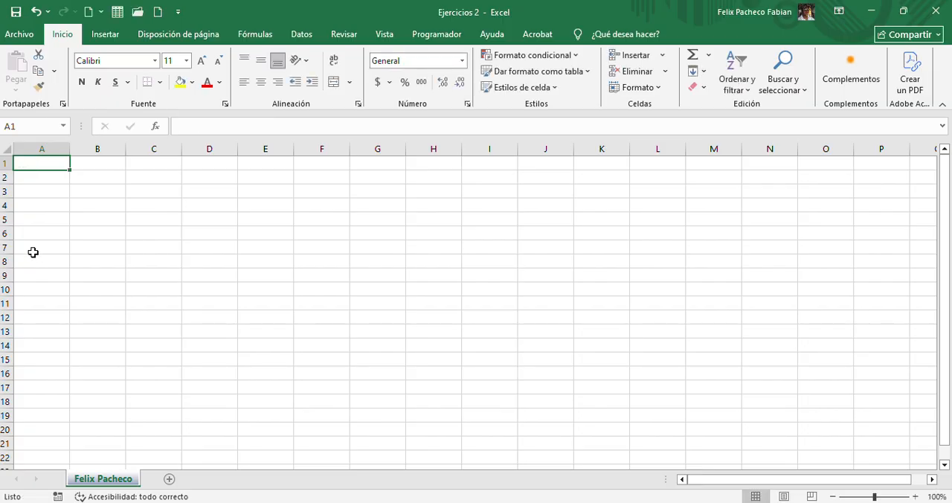
Enter "Desplazarme" in cell A1 and clear it again
text(Desplza)
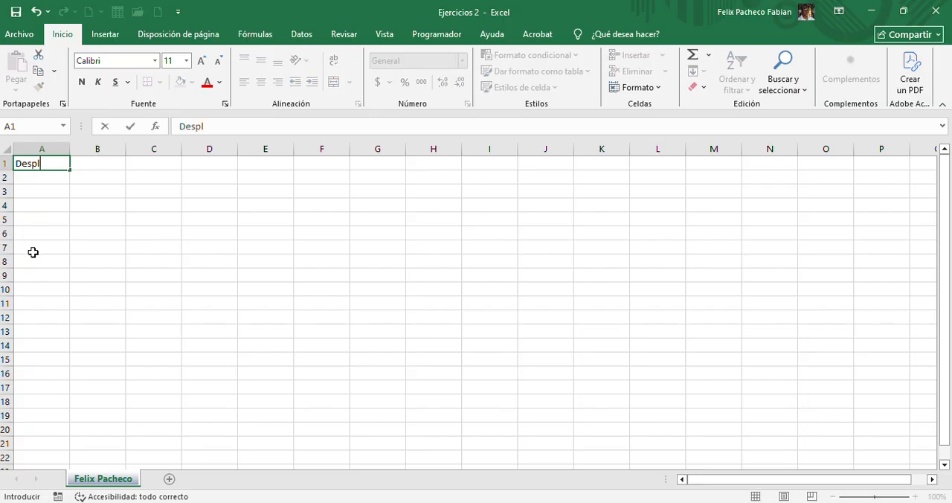
key(BackSpace)
key(BackSpace)
key(BackSpace)
text(lazarme)
key(Tab)
key(Left)
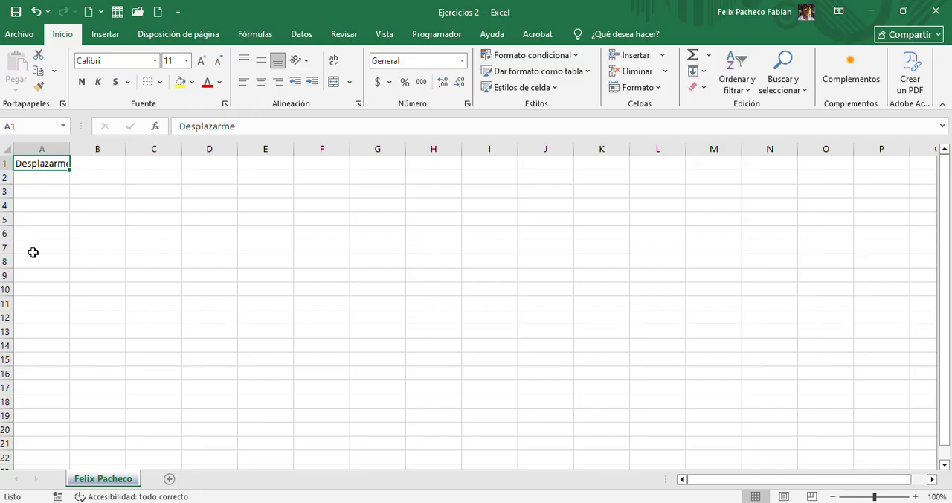
key(Delete)
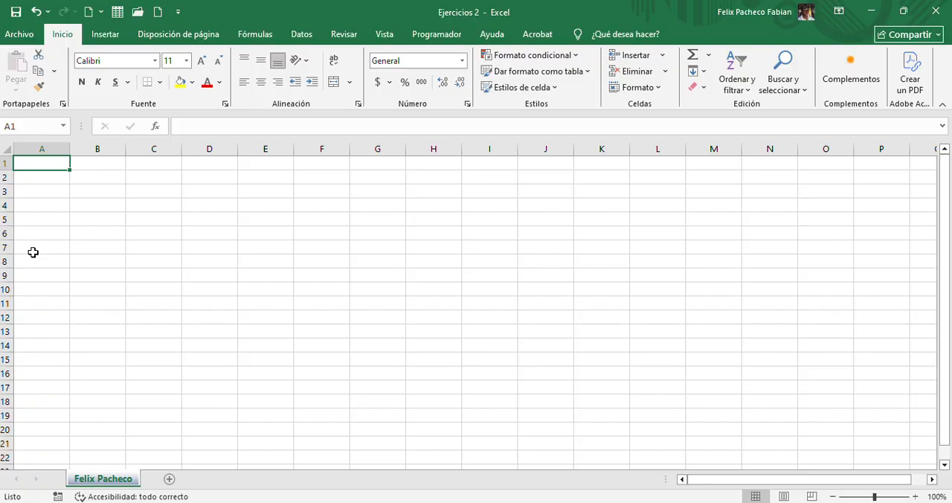
Fill cells A1 to E1 with the numbers 1, 2, 3, 4 and 5
text(1)
key(Tab)
text(2)
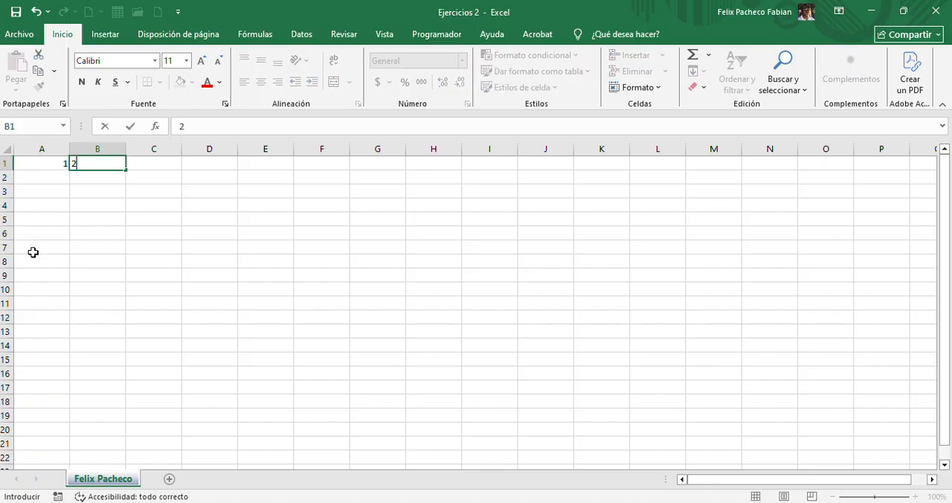
key(Tab)
text(3)
key(Tab)
text(4)
key(Tab)
text(5)
key(Tab)
Return to cell A1 and jump straight to the last filled cell of row 1
key(Left)
key(Left)
key(Left)
key(Left)
key(Left)
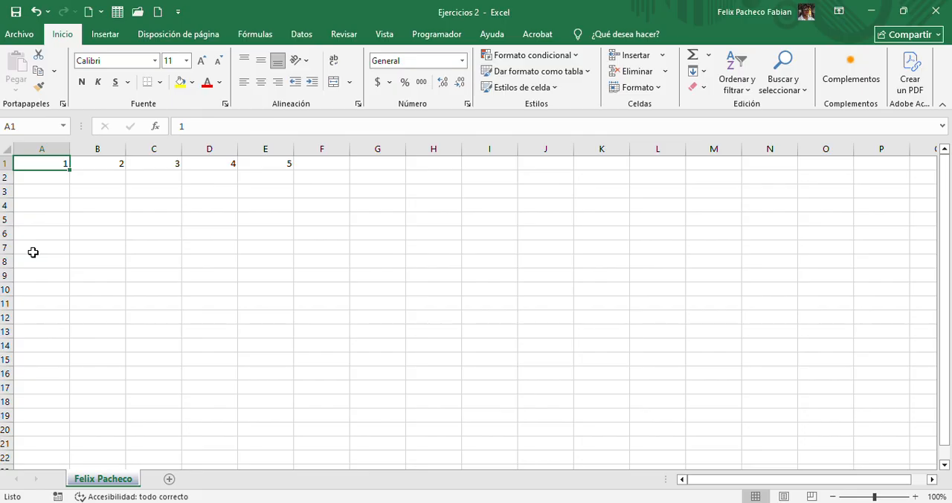
key(ctrl+Right)
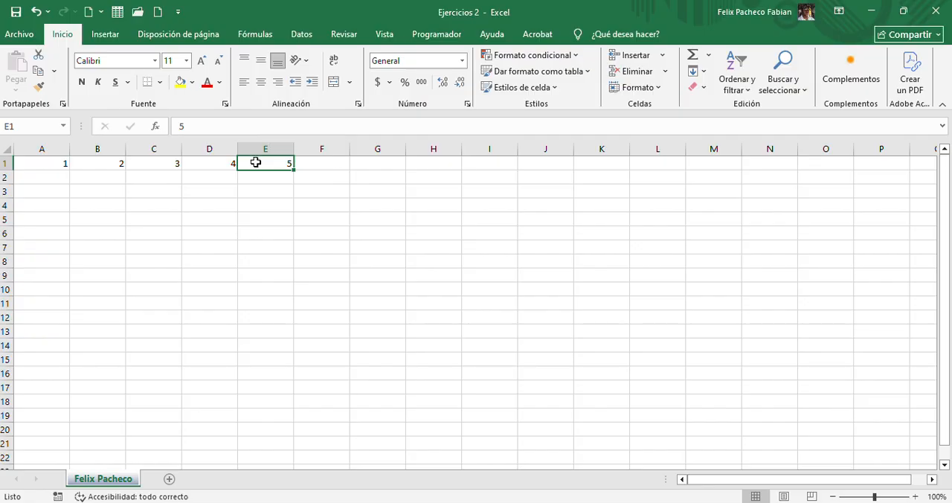
Jump to the sheet's last column in row 1, select that whole column, and jump back to cell A1
key(ctrl+Right)
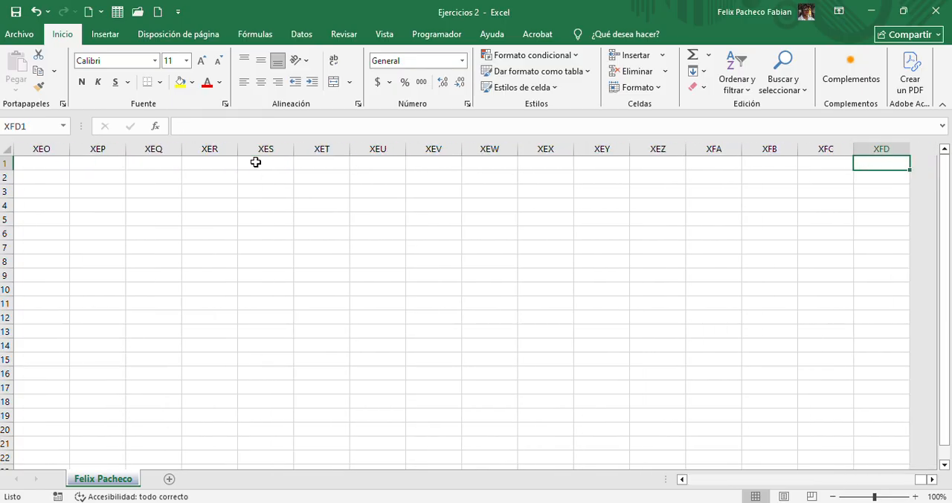
click(875, 147)
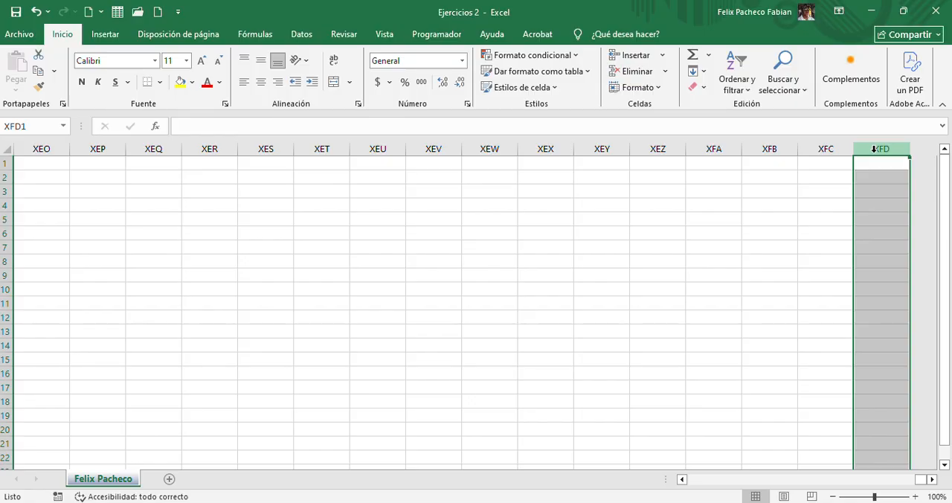
click(878, 167)
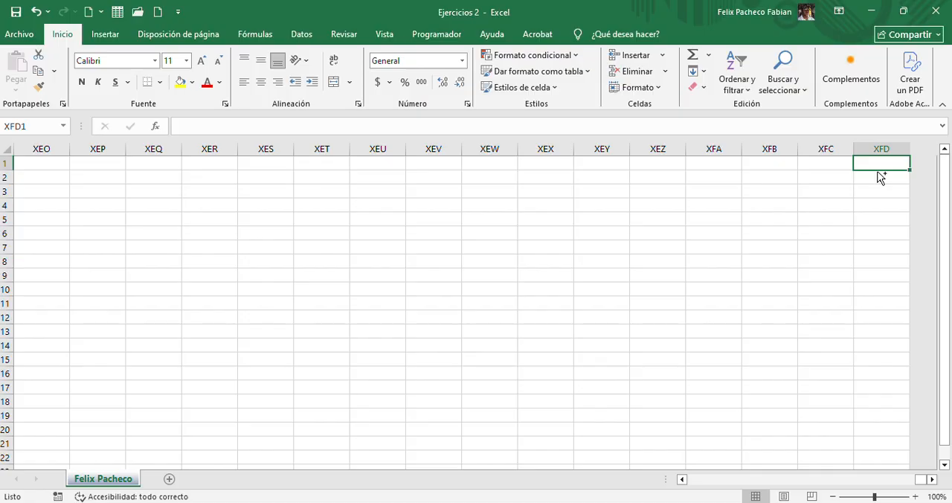
key(ctrl+Left)
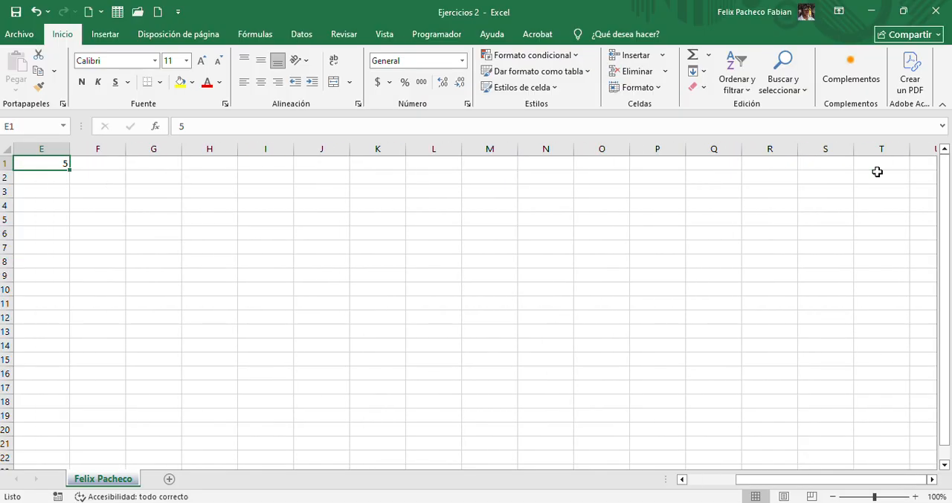
key(ctrl+Left)
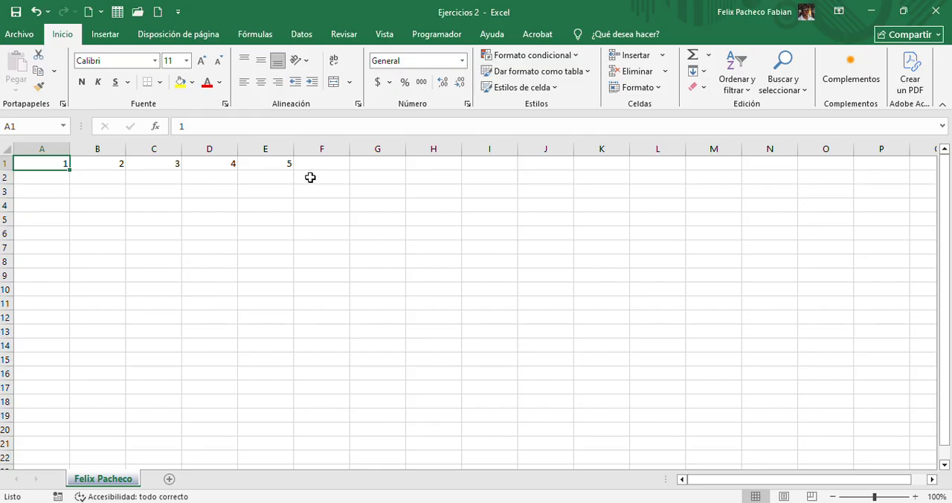
Jump from cell A1 to the sheet's last row and back up to A1
key(ctrl+Down)
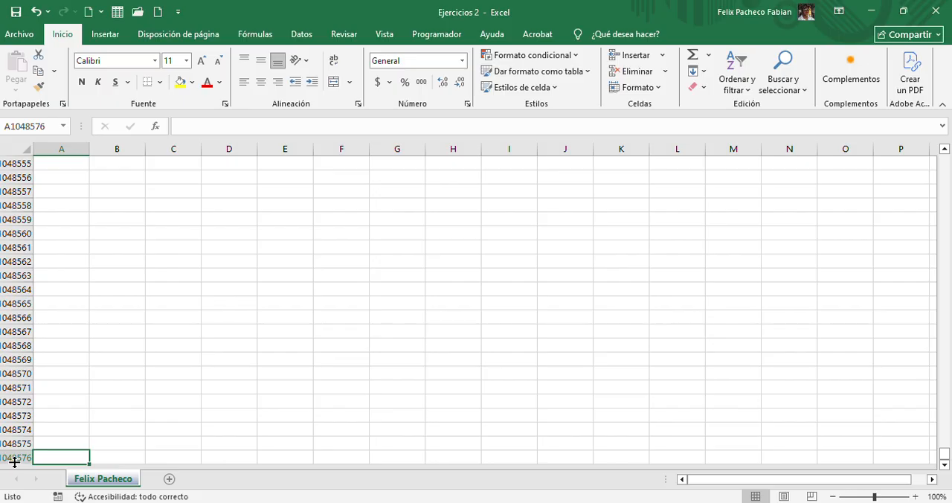
click(17, 458)
key(ctrl+Up)
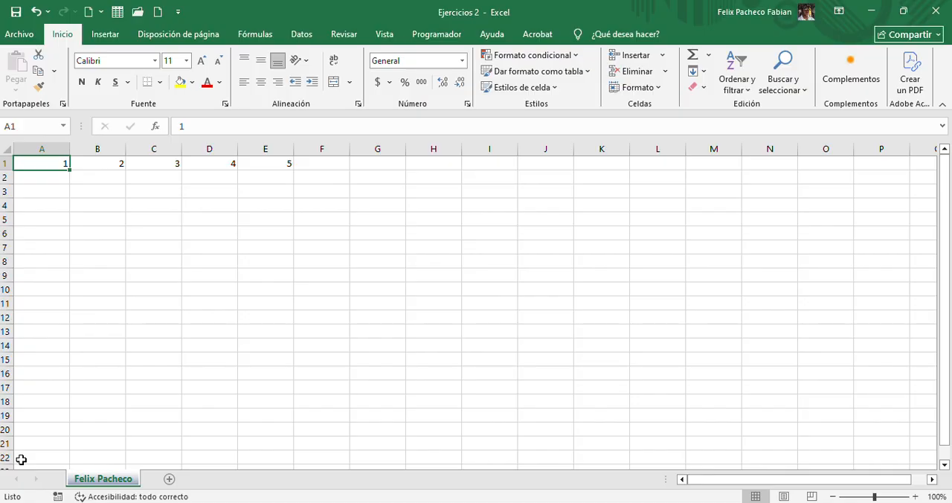
Select A1:E1, delete its contents, and undo the deletion
key(shift+Right)
key(shift+Right)
key(shift+Right)
key(shift+Right)
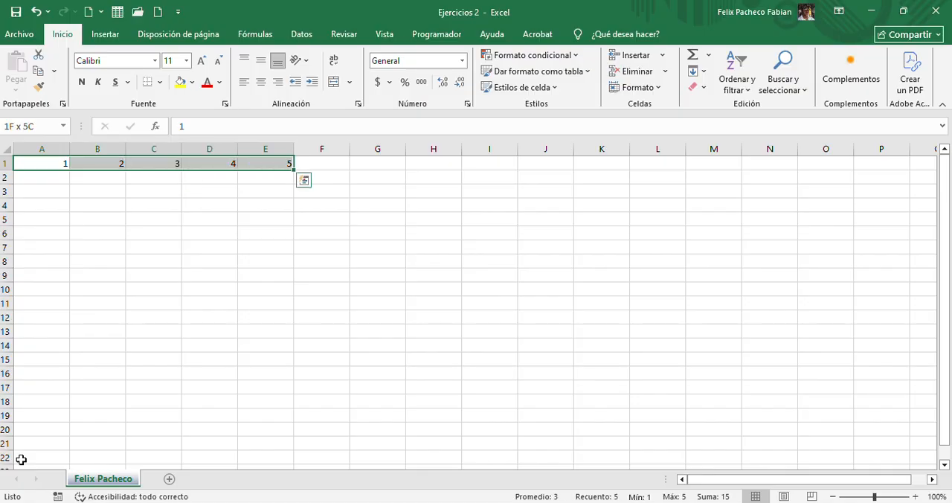
key(Delete)
key(Left)
key(Right)
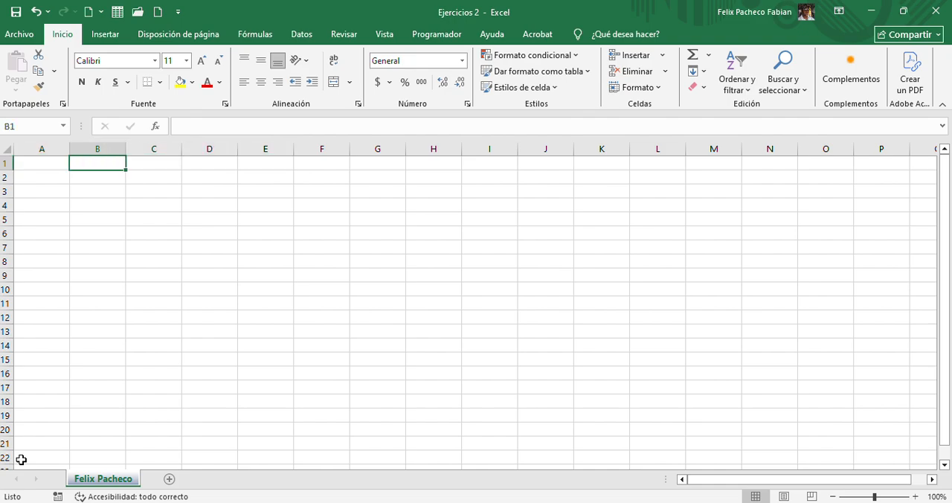
key(ctrl+z)
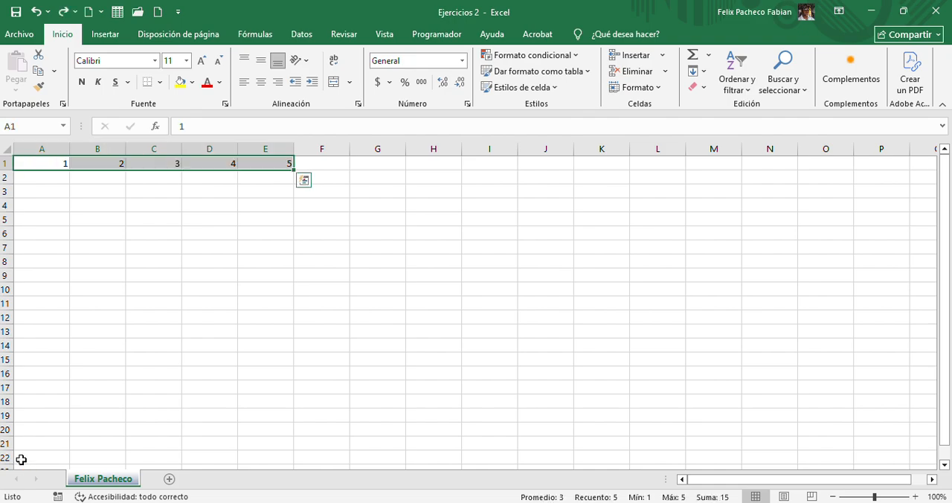
Fill the numbers of A1:E1 down through row 18 as copies and select cell B5
key(Down)
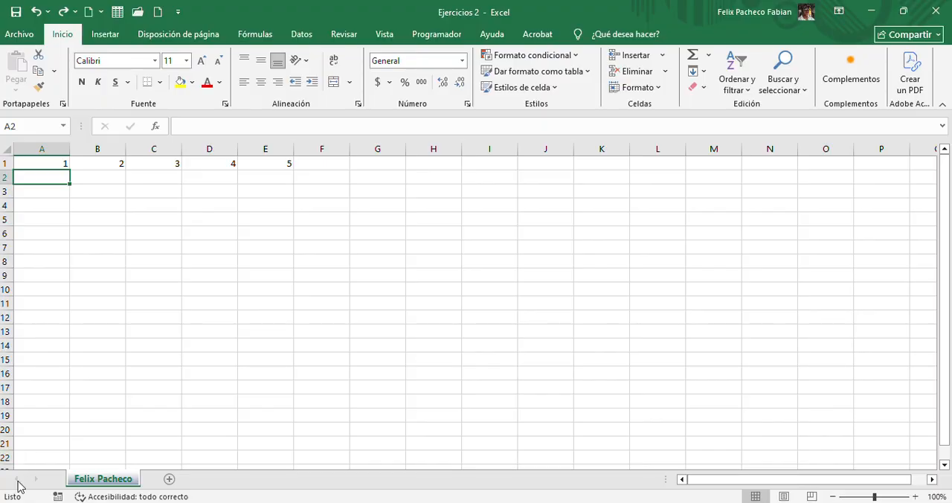
drag(53, 162, 295, 409)
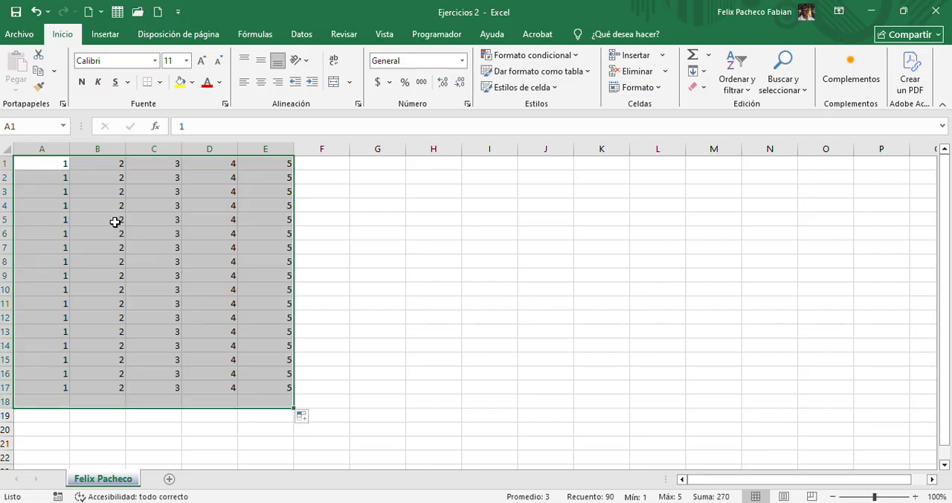
click(114, 220)
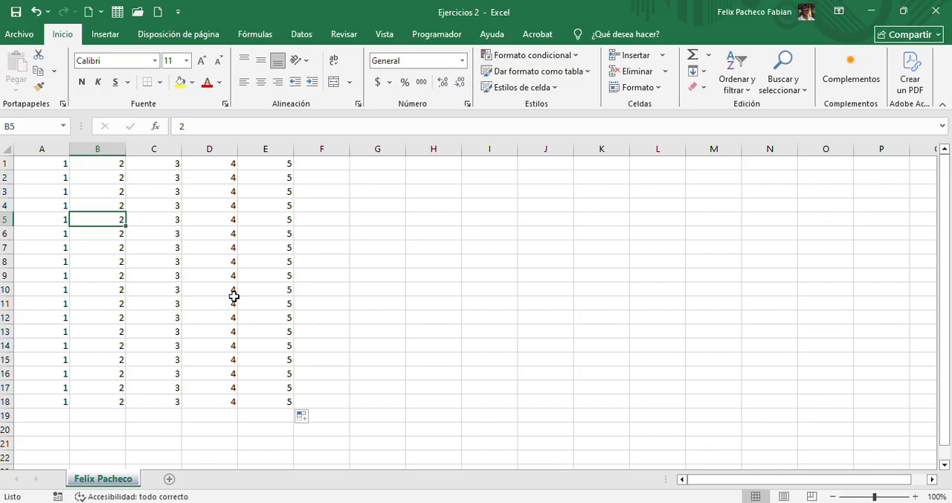
Move cell by cell to A1, jump to the last filled cell of row 1, and jump back to A1
key(Up)
key(Up)
key(Up)
key(Up)
key(Left)
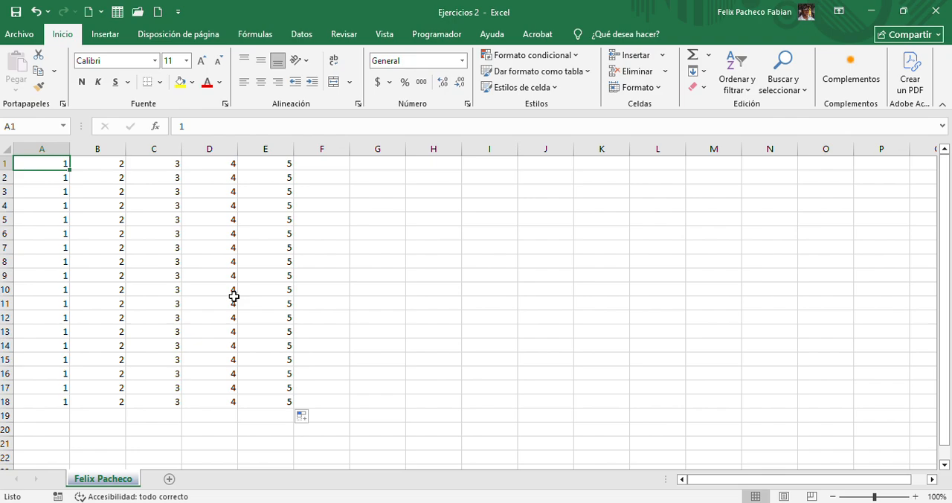
key(ctrl+Right)
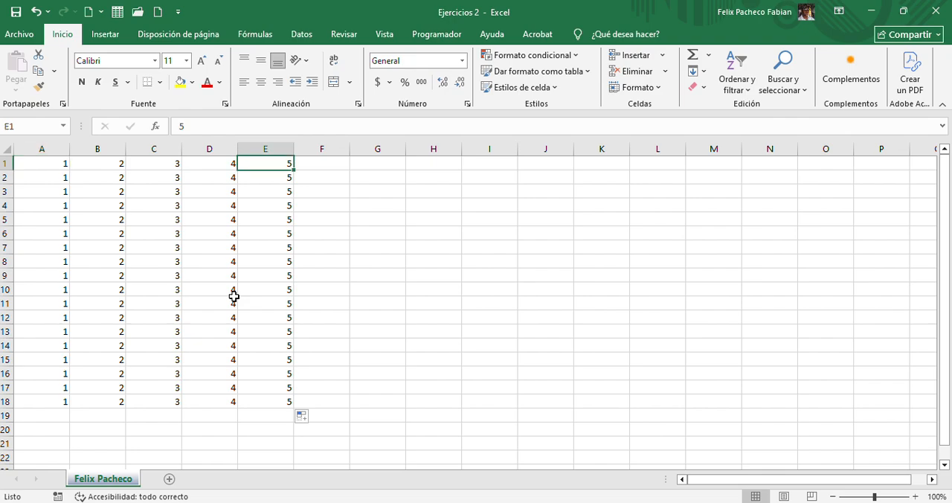
key(ctrl+Left)
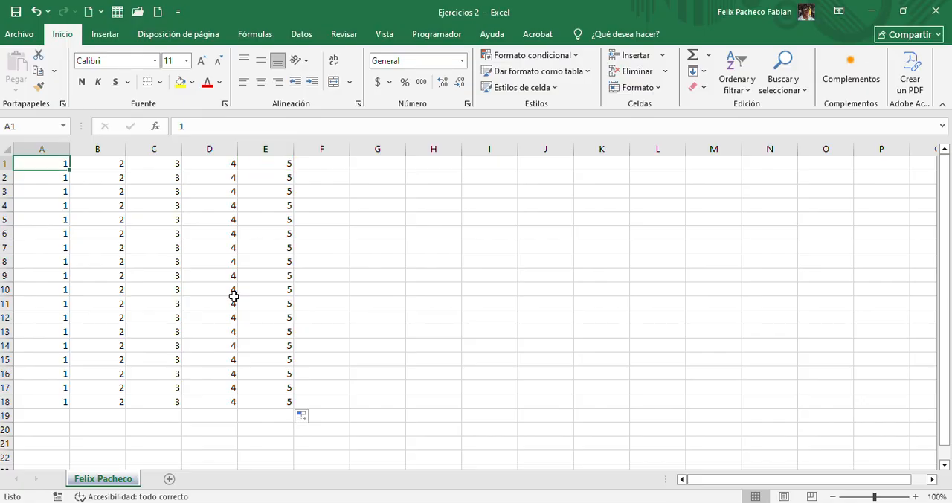
Jump between the first and last filled cells of column A, finishing on the data block's last cell, E18
key(ctrl+Down)
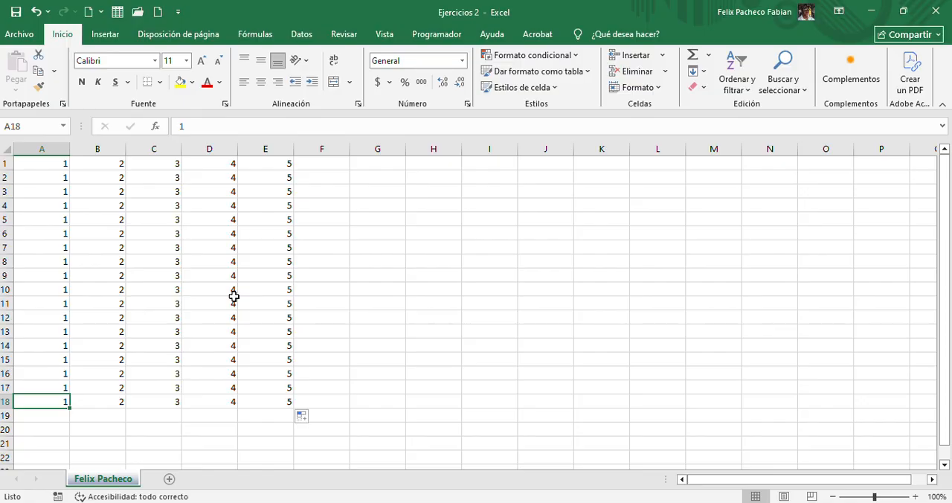
key(ctrl+Up)
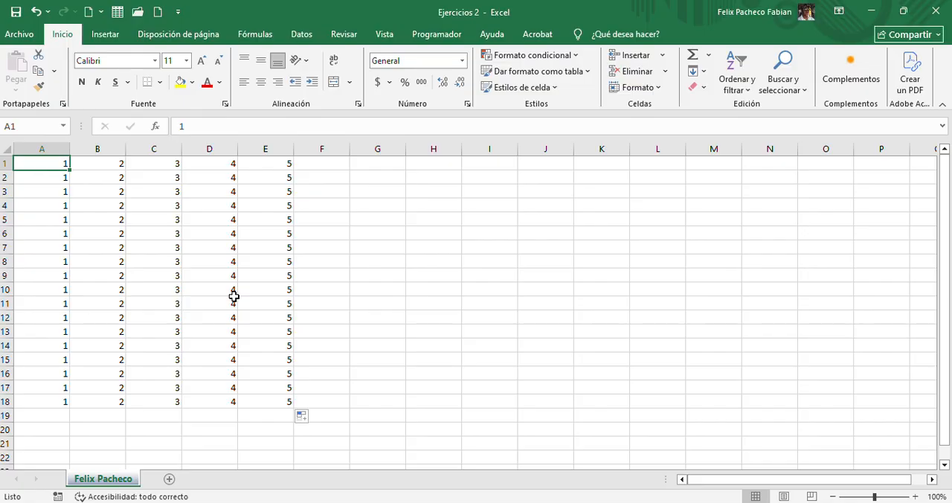
key(ctrl+Down)
key(ctrl+Right)
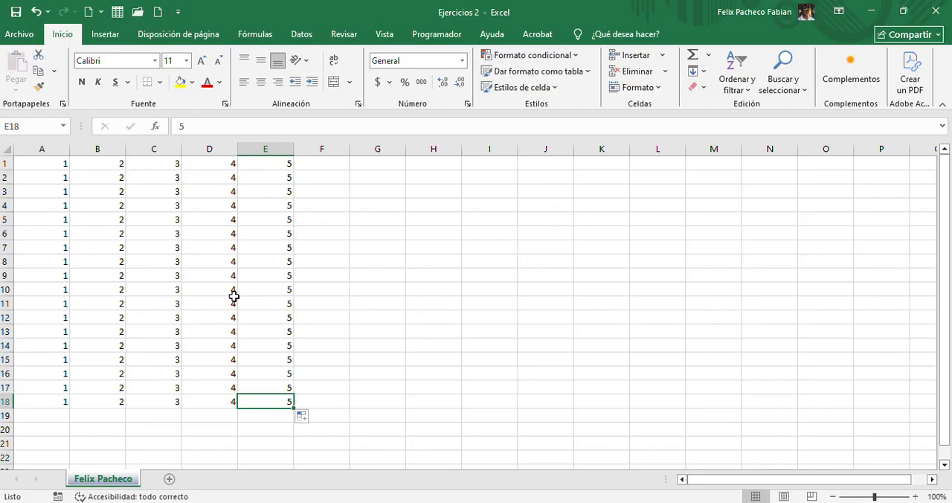
Select column B and its first cell, and jump between the column's last filled cell and B1, finishing on B1
click(81, 247)
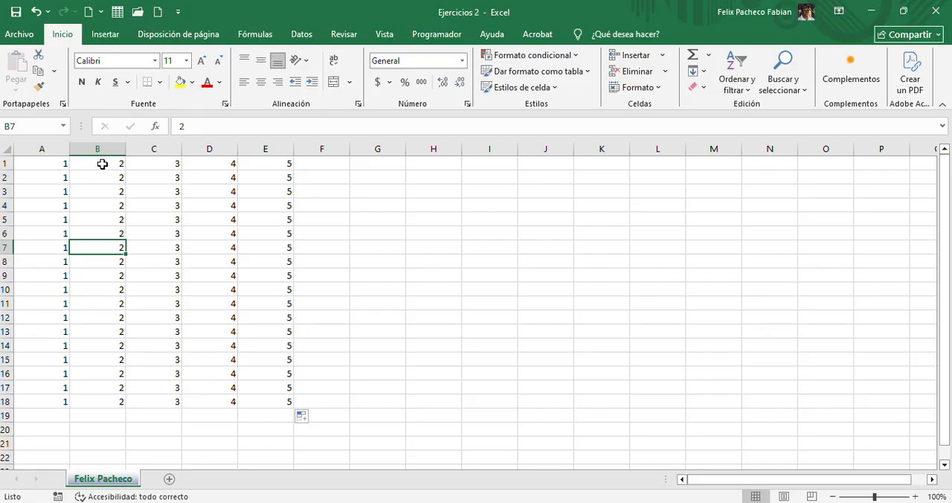
click(104, 163)
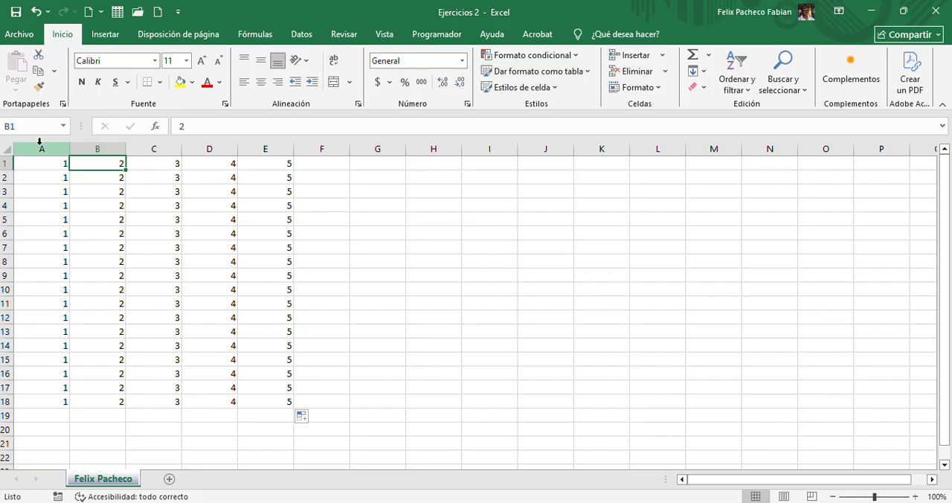
click(100, 149)
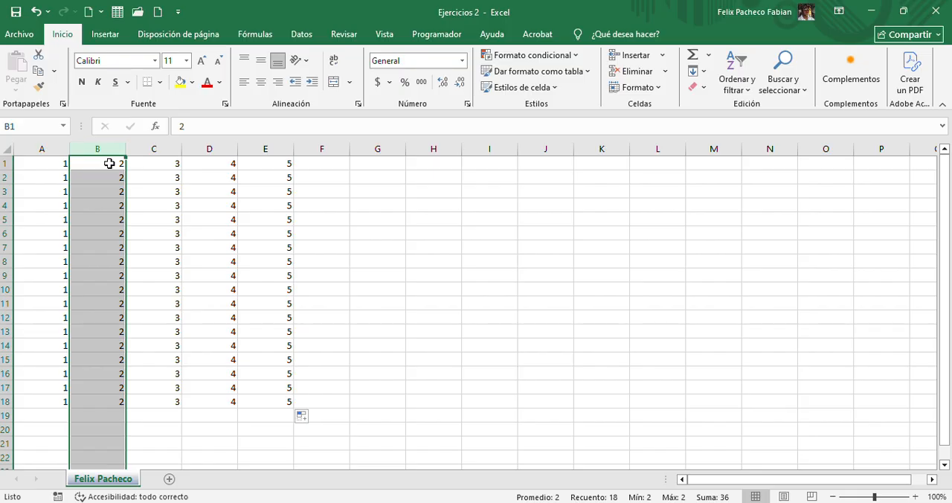
click(110, 163)
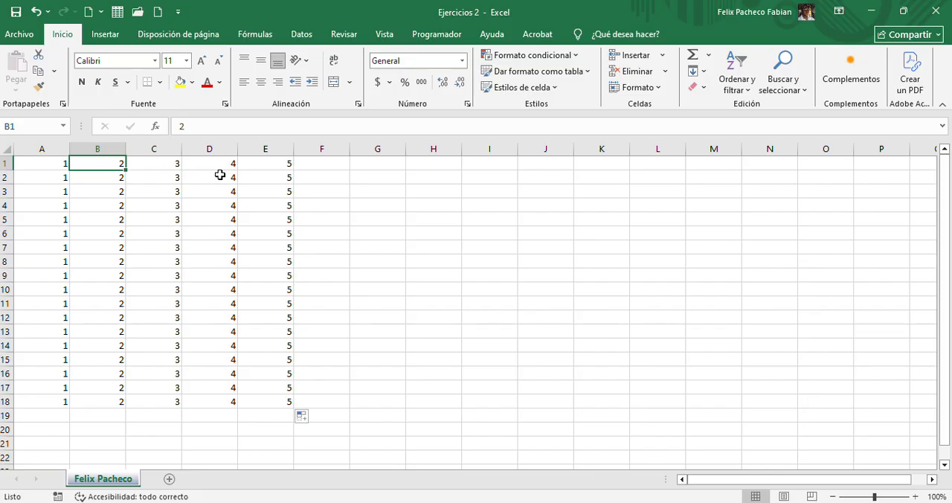
key(ctrl+Down)
key(ctrl+Up)
key(ctrl+Down)
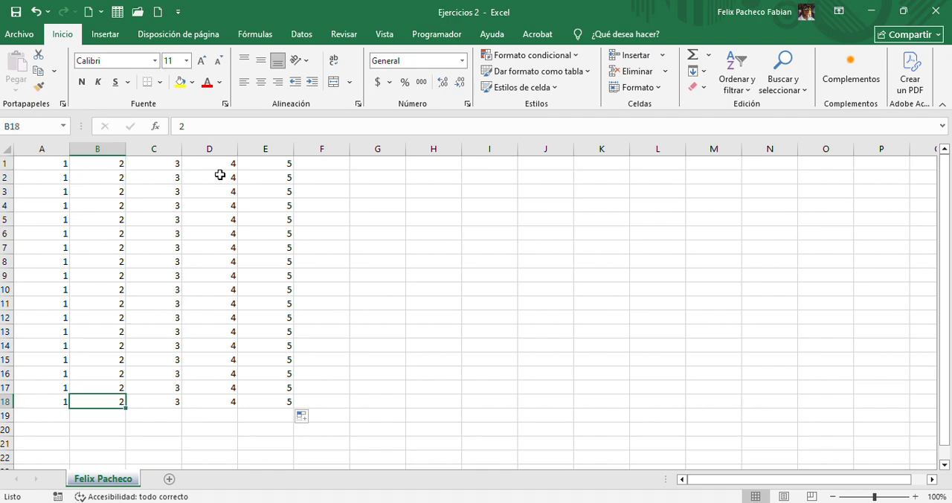
key(ctrl+Up)
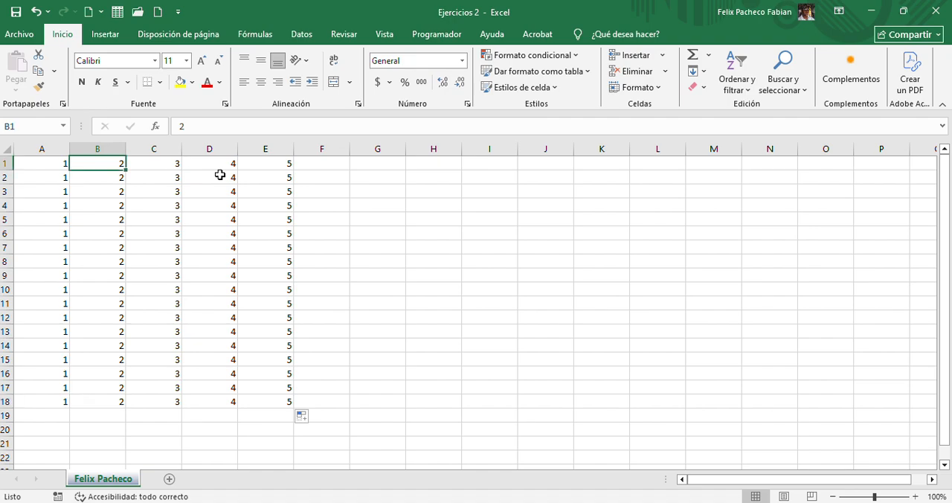
Enter "Shift" in cell G3 and select that cell again
click(352, 192)
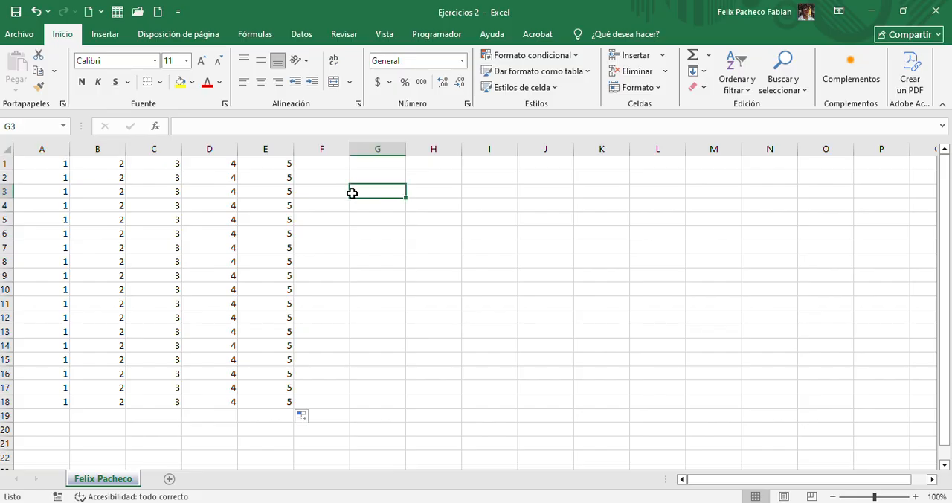
text(S)
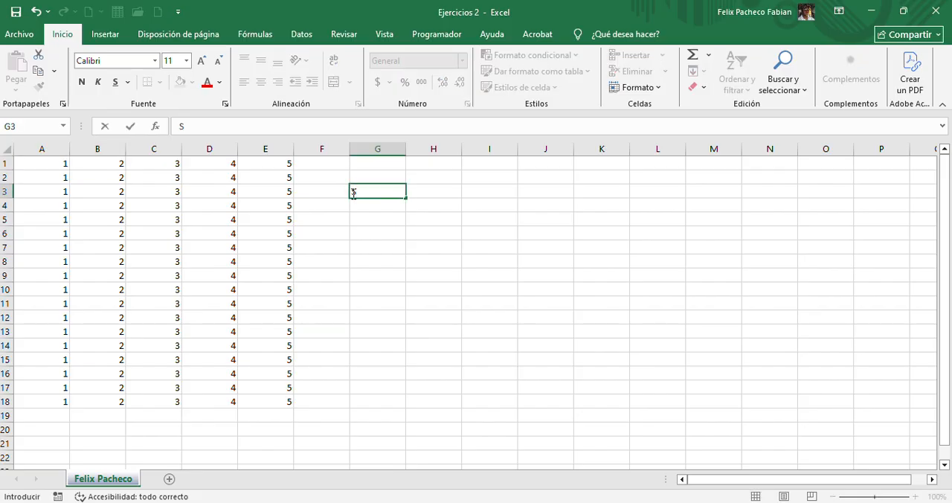
text(hift)
key(Return)
click(353, 193)
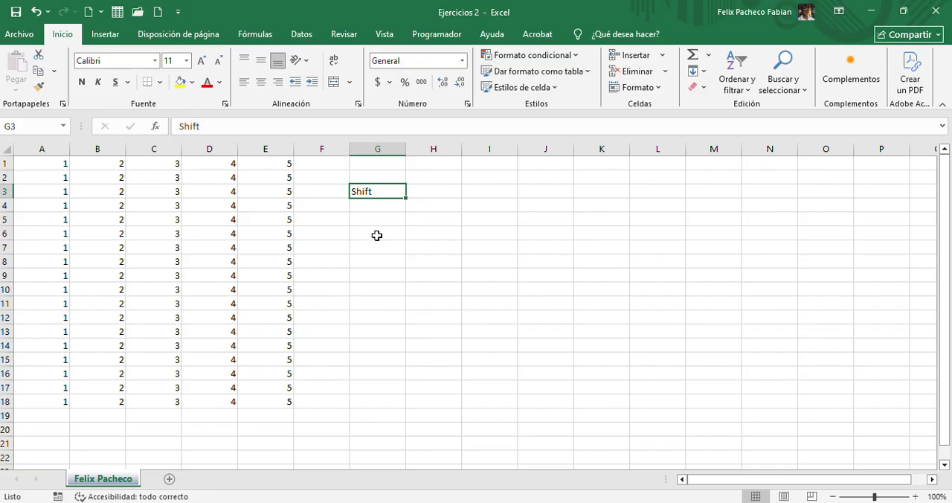
Enter "Ctrl" in cell F3 and "Flecha" in cell H3, on either side of "Shift"
key(Down)
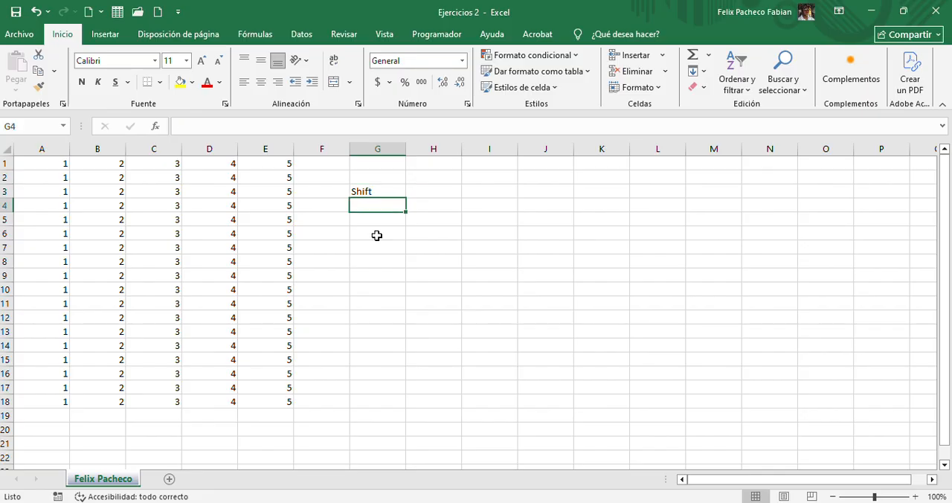
key(Up)
key(Left)
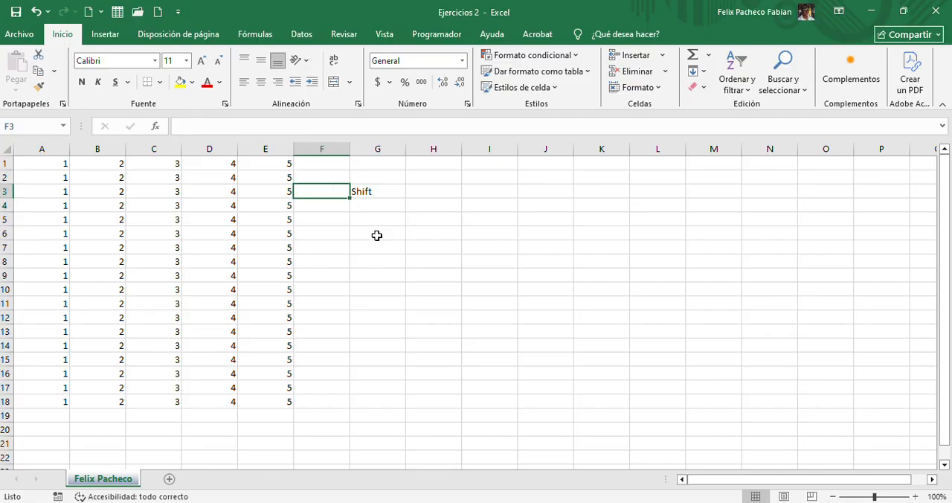
text(Ctrl)
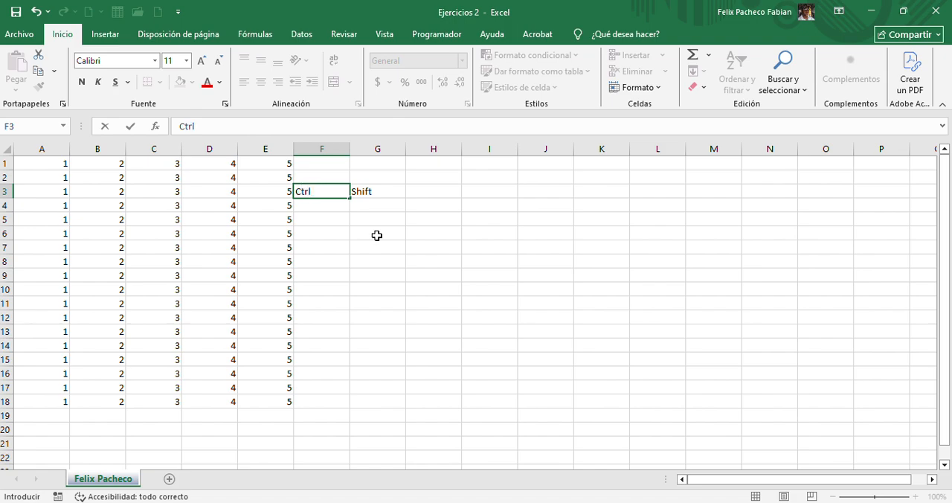
key(Tab)
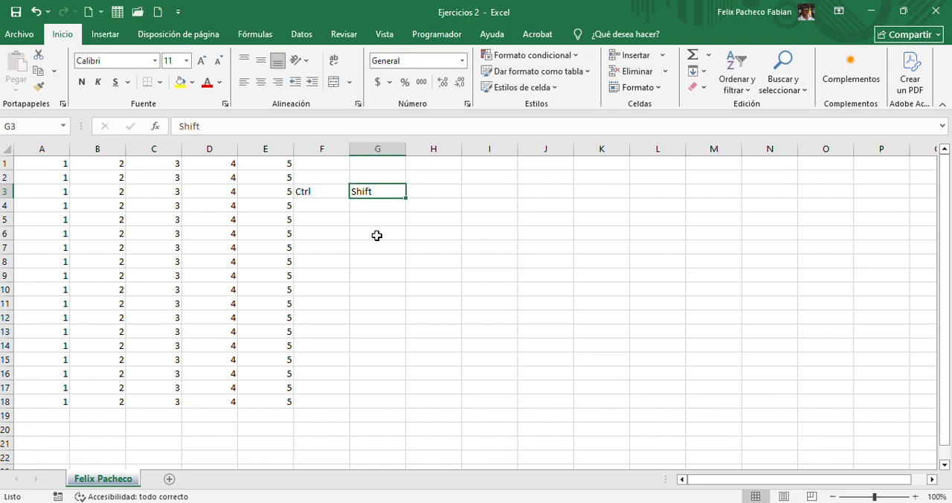
key(Tab)
text(Fle)
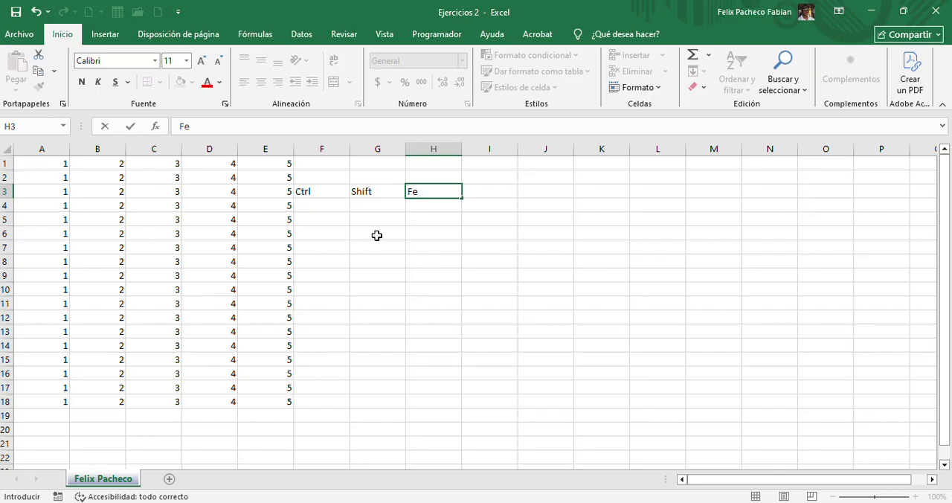
text(cha)
key(Tab)
Move cell by cell back and forth across the labels in F3:H3 and finish on cell E3
key(Left)
key(Left)
key(Left)
key(Right)
key(Right)
key(Left)
key(Left)
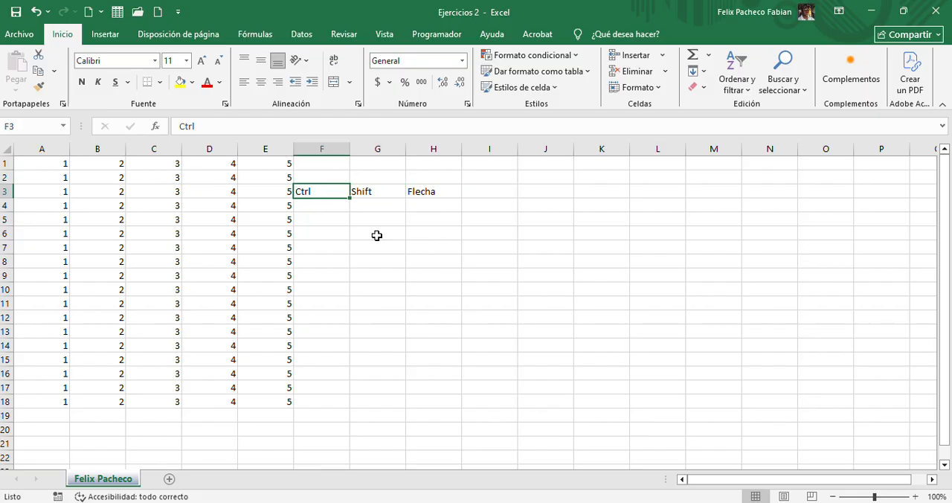
key(Left)
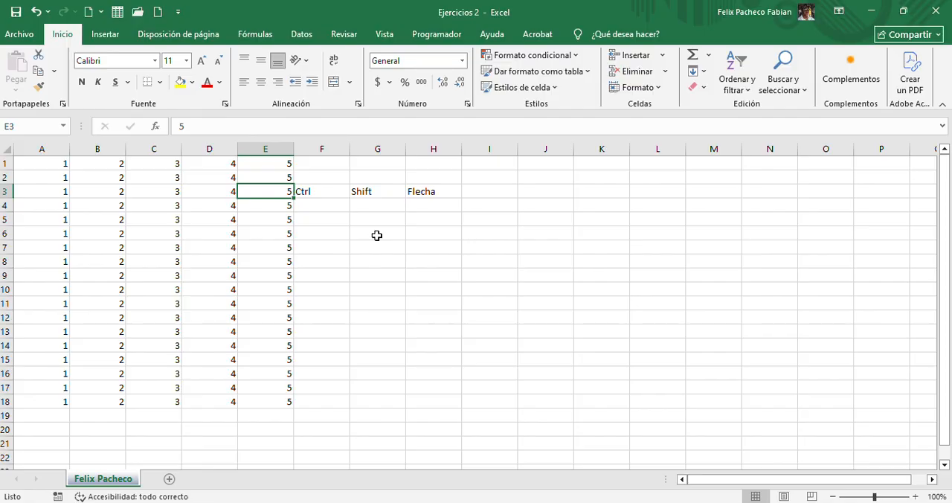
Move to cell A1, extend the selection across the filled row and down to A1:E18, and release it by selecting G6
key(Left)
key(Left)
key(Left)
key(Left)
key(Up)
key(Up)
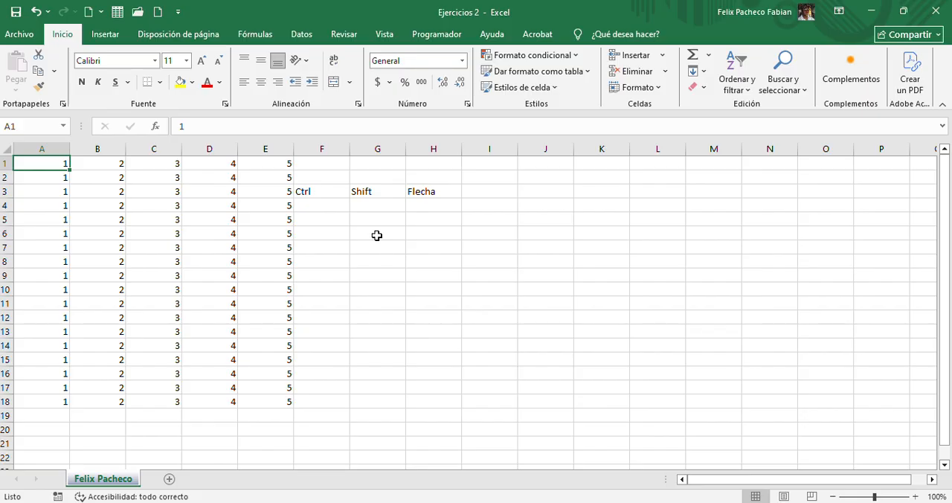
key(ctrl+shift+Right)
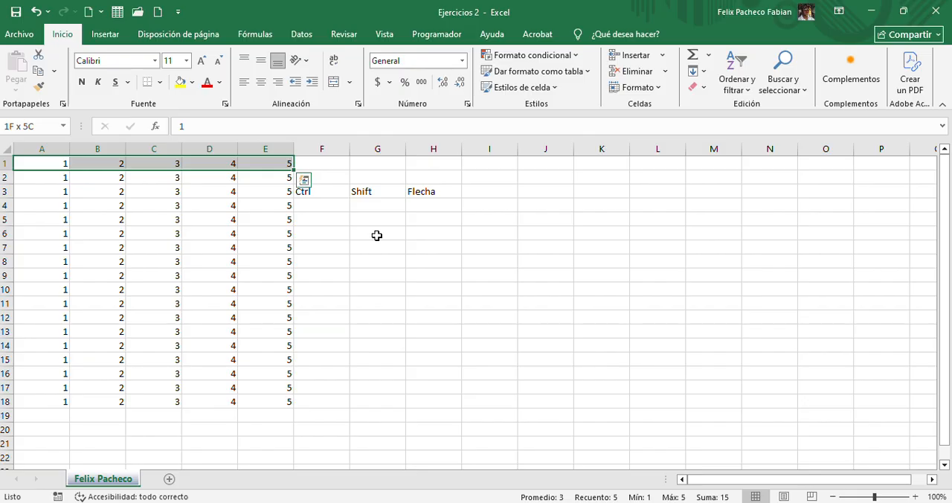
key(ctrl+shift+Down)
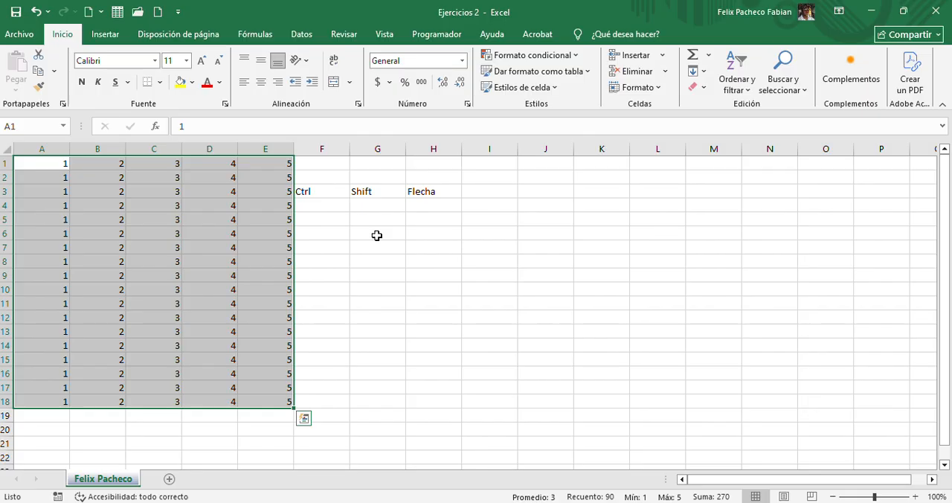
click(376, 235)
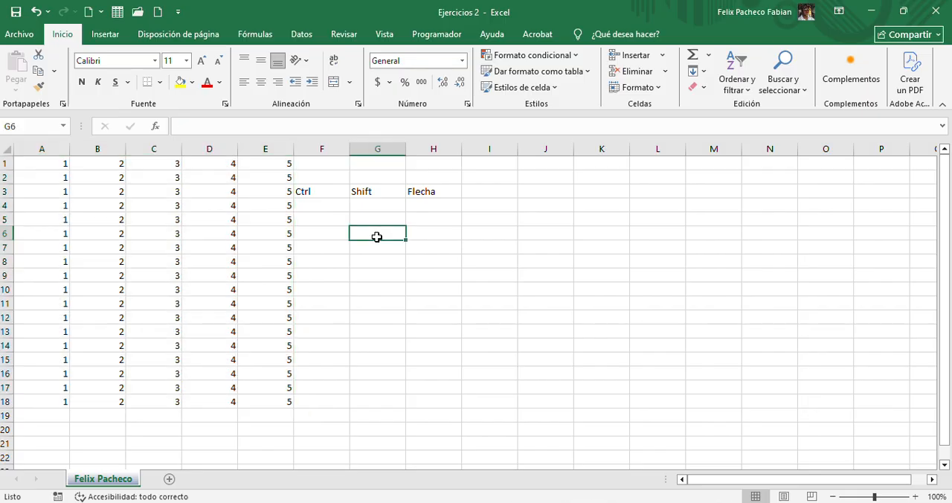
Clear the labels in F3:H3 and the block of numbers in A1:E18
drag(319, 187, 414, 206)
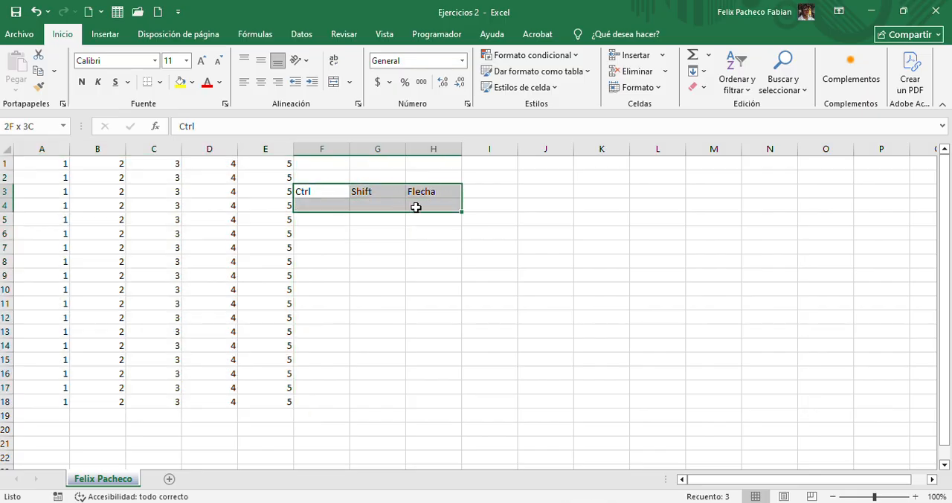
key(Delete)
click(179, 299)
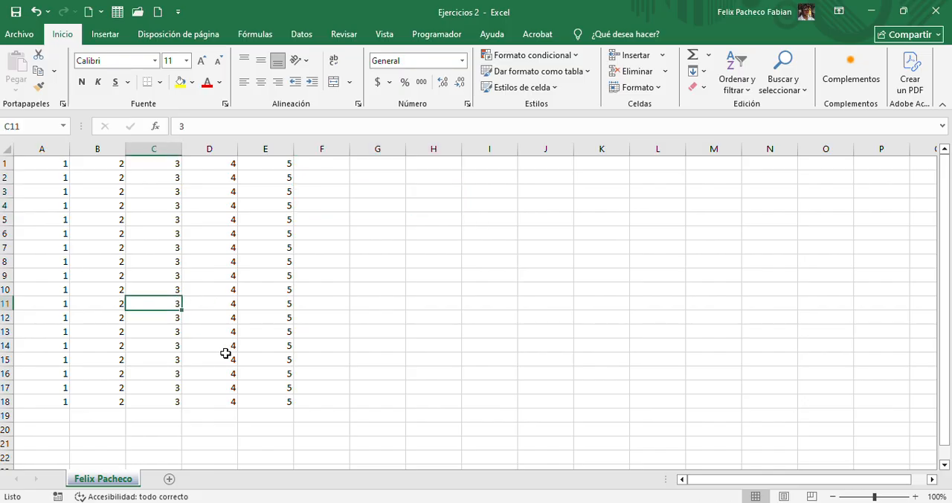
drag(267, 399, 4, 147)
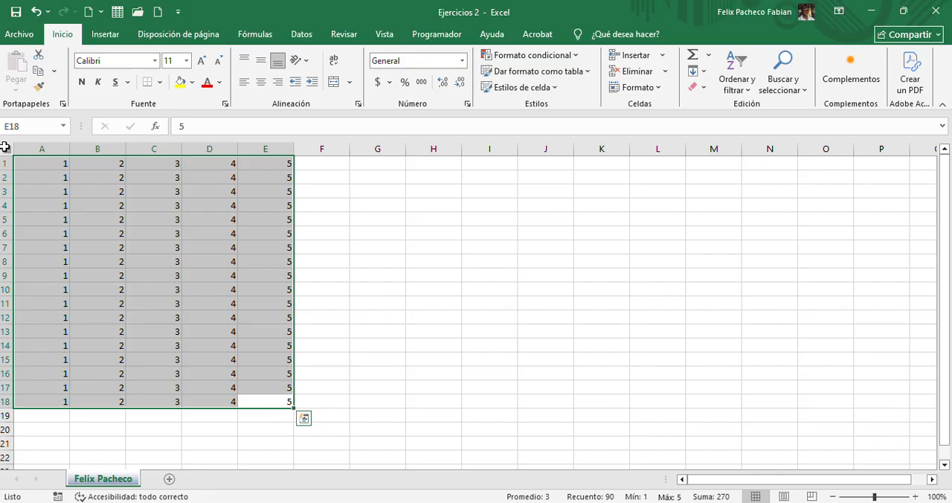
key(Delete)
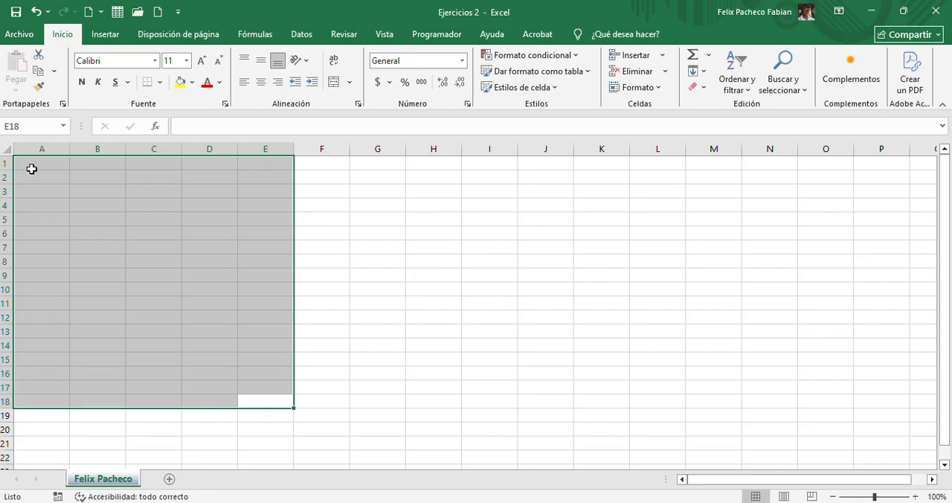
click(109, 206)
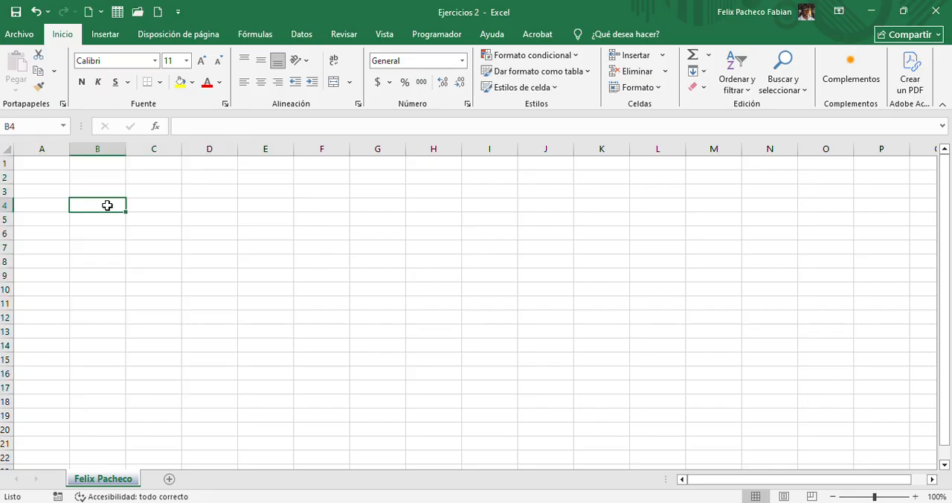
Enter the column headings "No", "Nombre" and "Apellido" in cells A1:C1
click(59, 166)
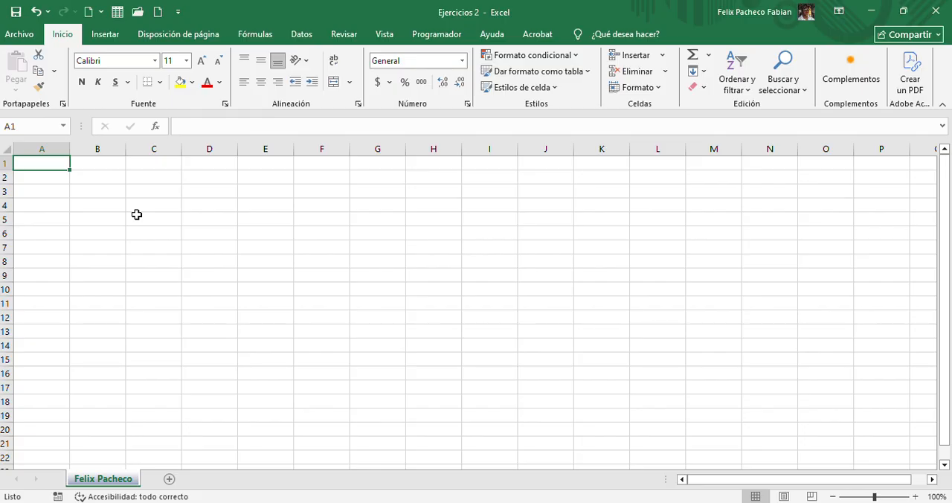
text(No)
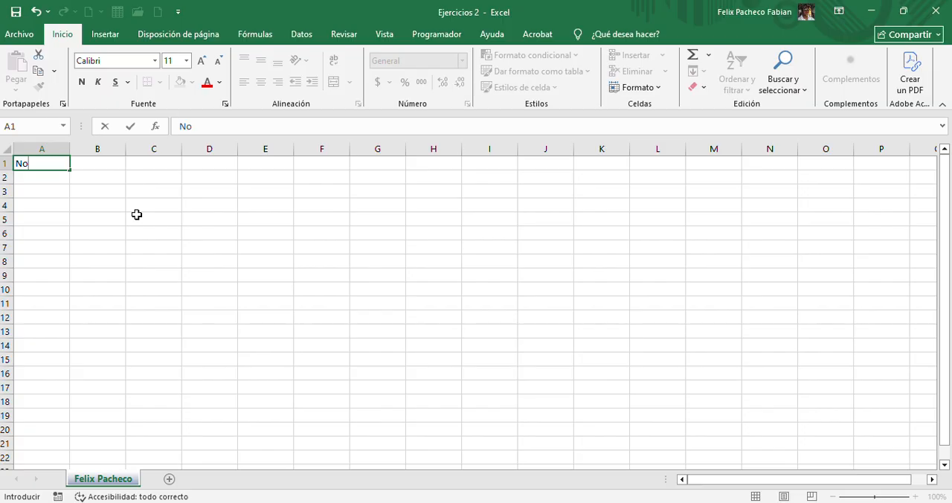
key(Return)
key(Up)
key(Right)
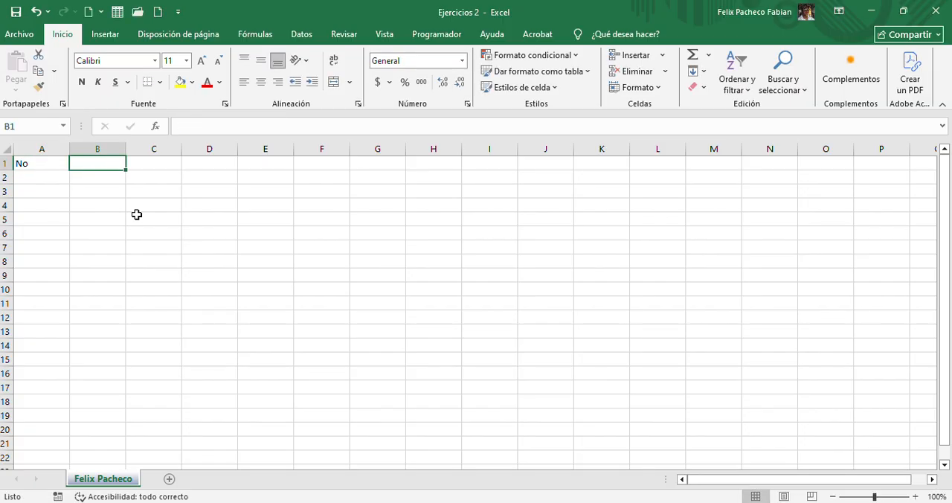
text(Nombre)
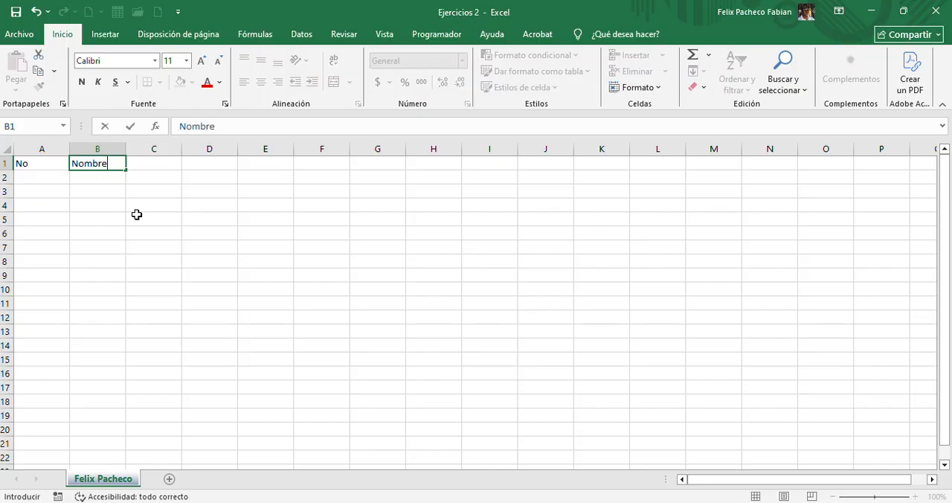
key(Tab)
text(Apellido)
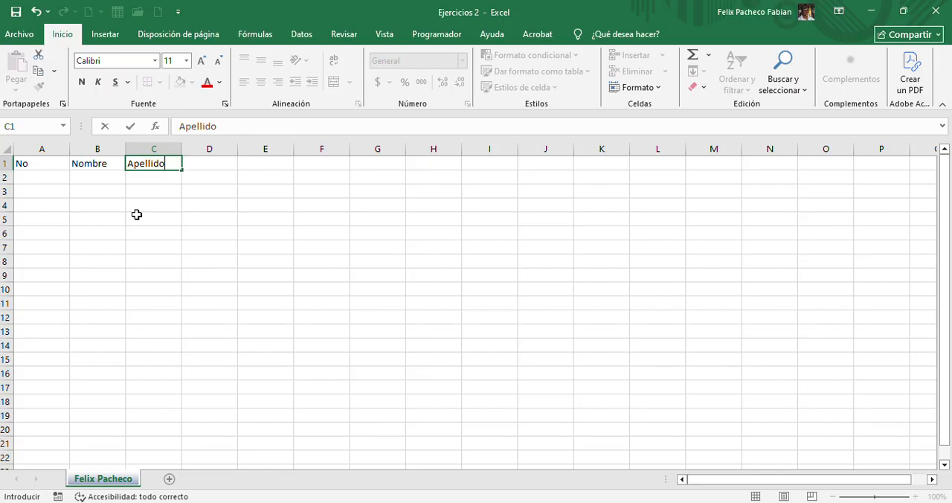
key(Tab)
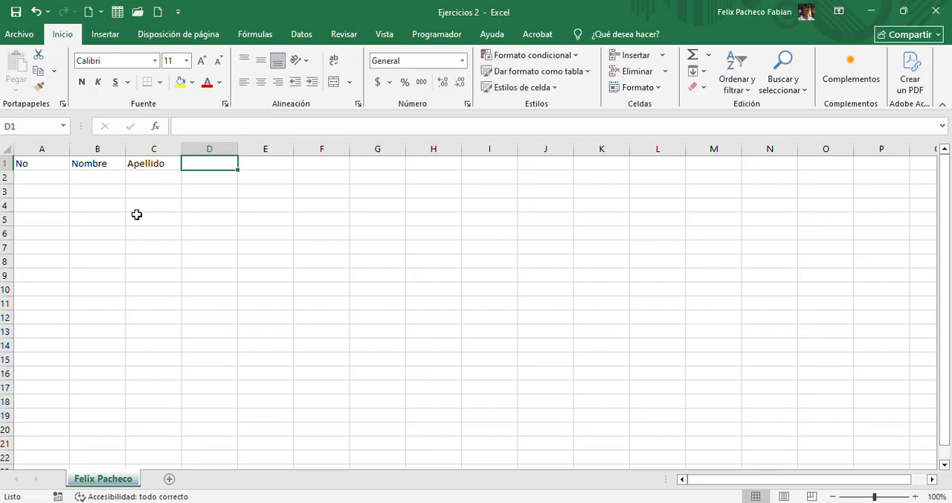
Enter the heading "Fecha de Ingreso" in cell D1, correcting the misspelled last word
text(Fecha de)
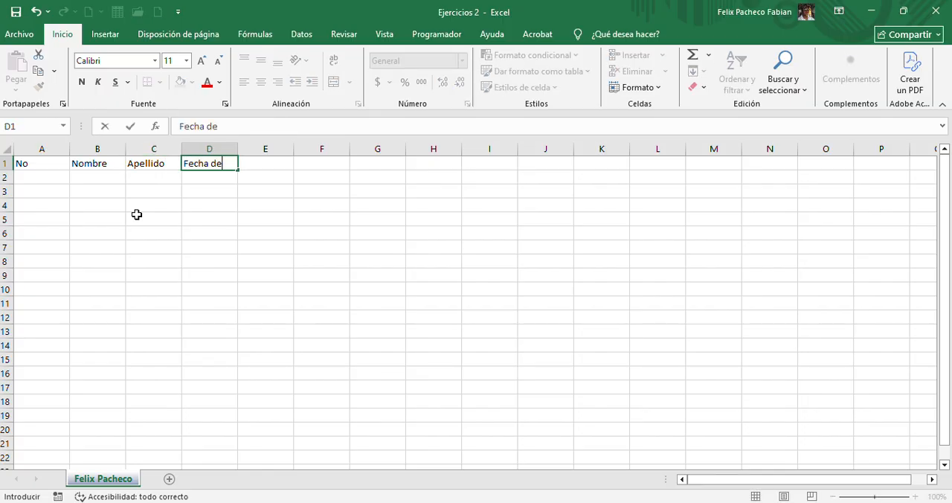
text( lngteso)
key(Tab)
key(Left)
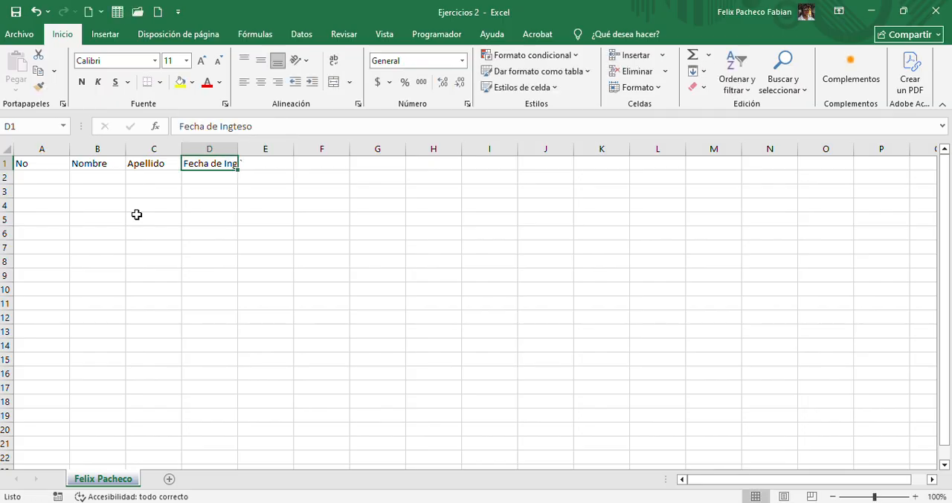
click(237, 128)
text(r)
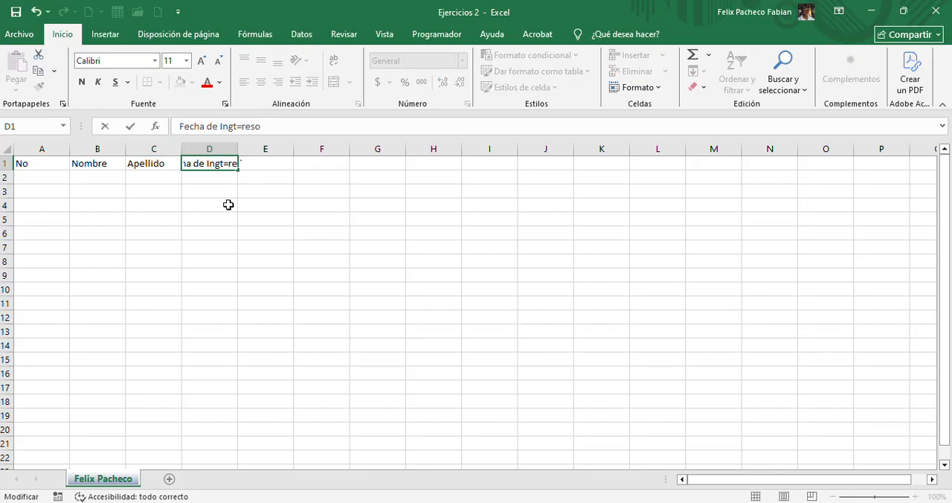
key(Delete)
key(Tab)
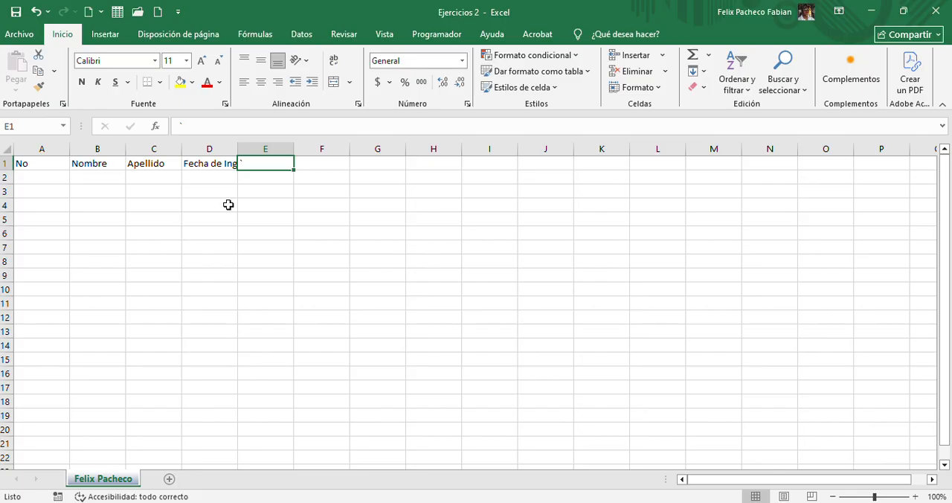
Enter the headings "Tel", "Ced", "Cargo" and "Departamento" in cells E1:H1, replacing the stray character in E1
text(Tel)
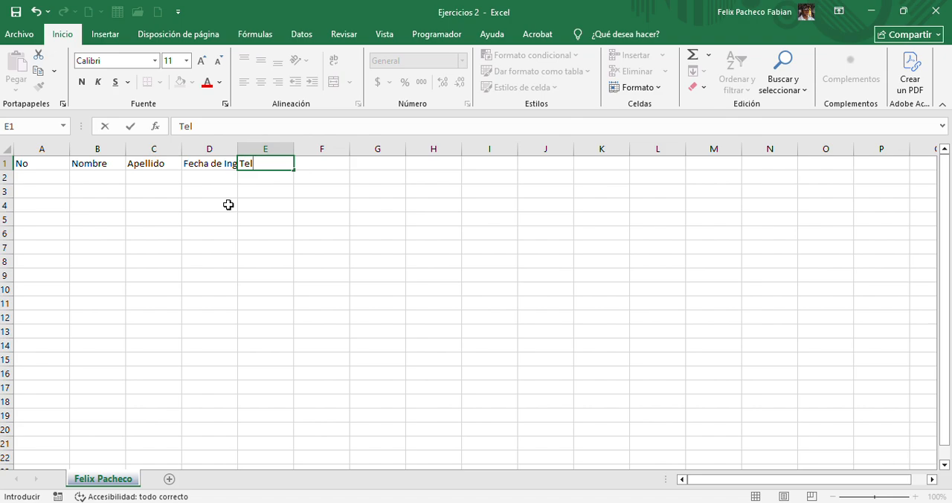
key(Tab)
text(Ced)
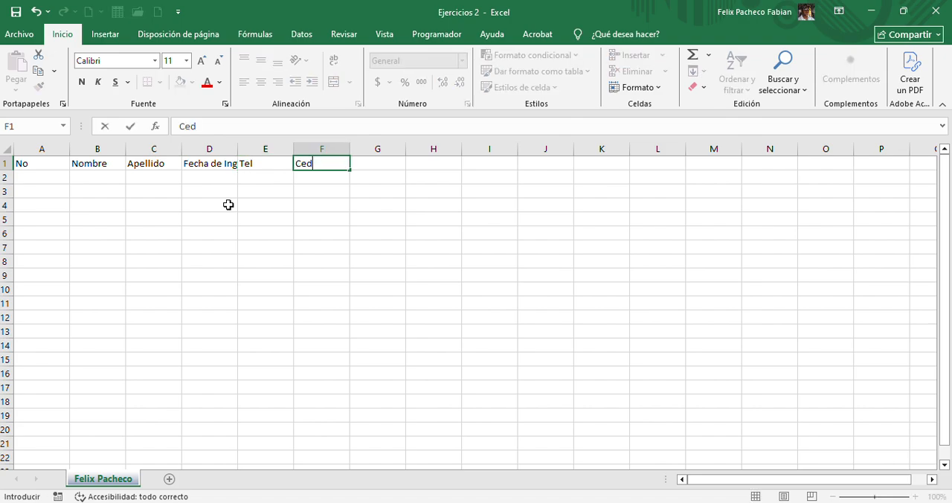
key(Tab)
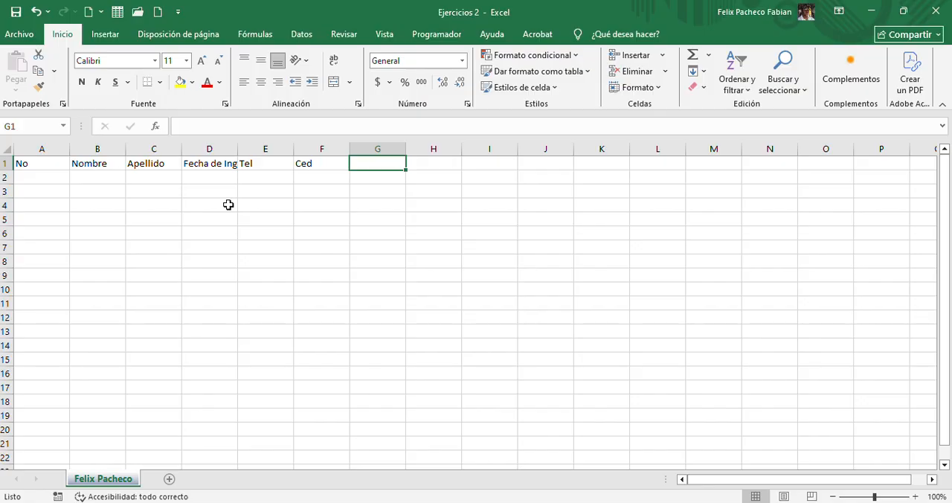
text(Cargo)
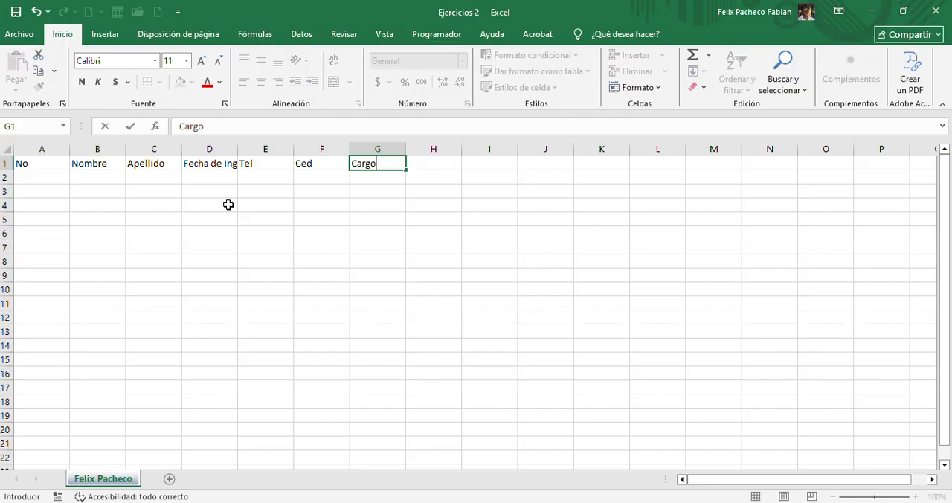
key(Tab)
text(D)
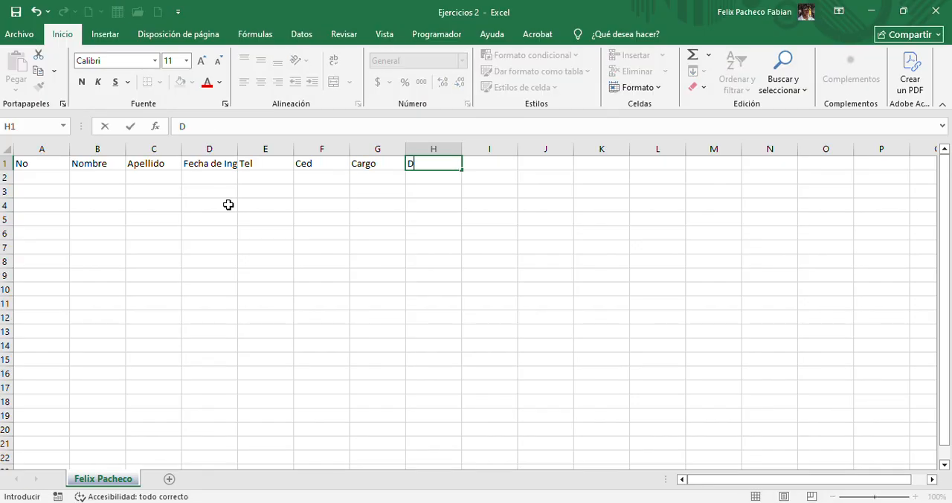
text(epartamento)
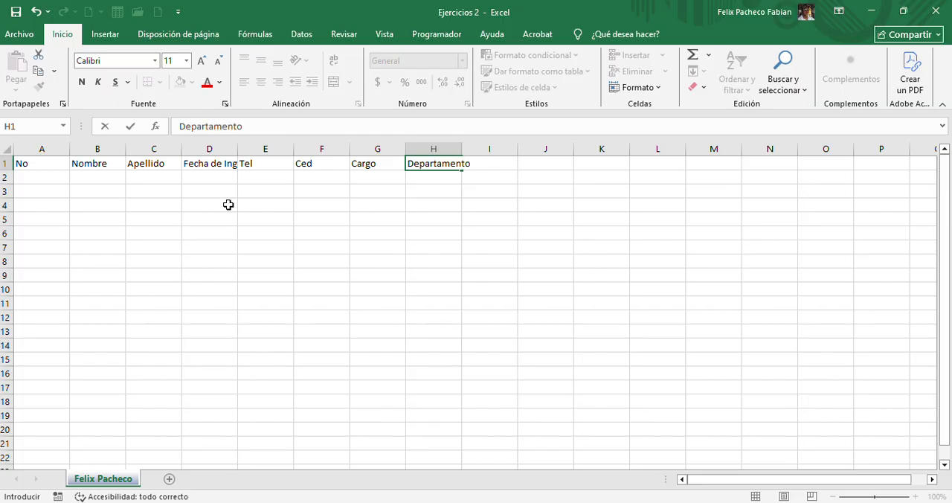
key(Tab)
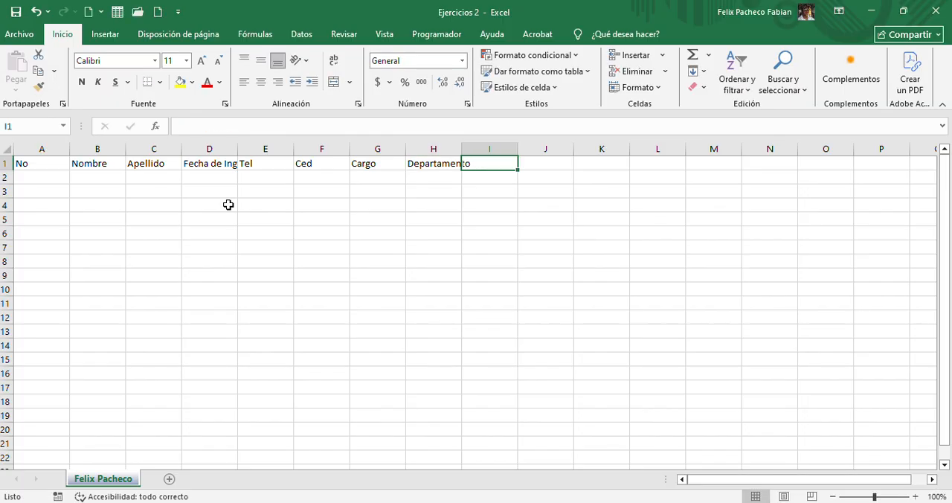
Enter the headings "Edad Aparenta" in cell I1 and "Salario Soñado" in cell J1
text(Eda)
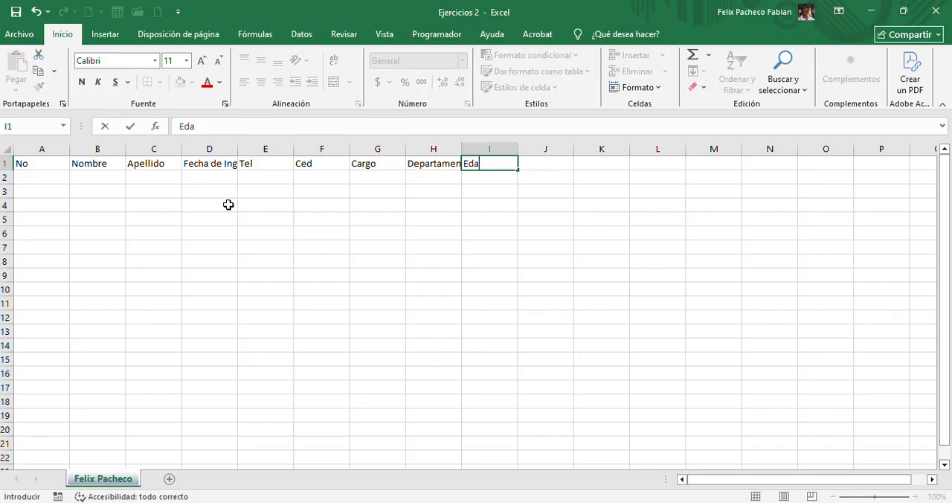
text(d Aparenta)
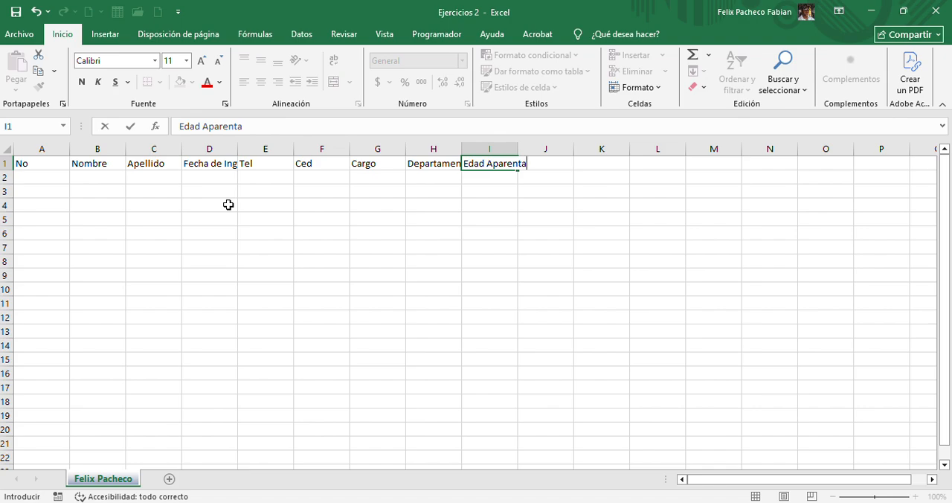
key(Tab)
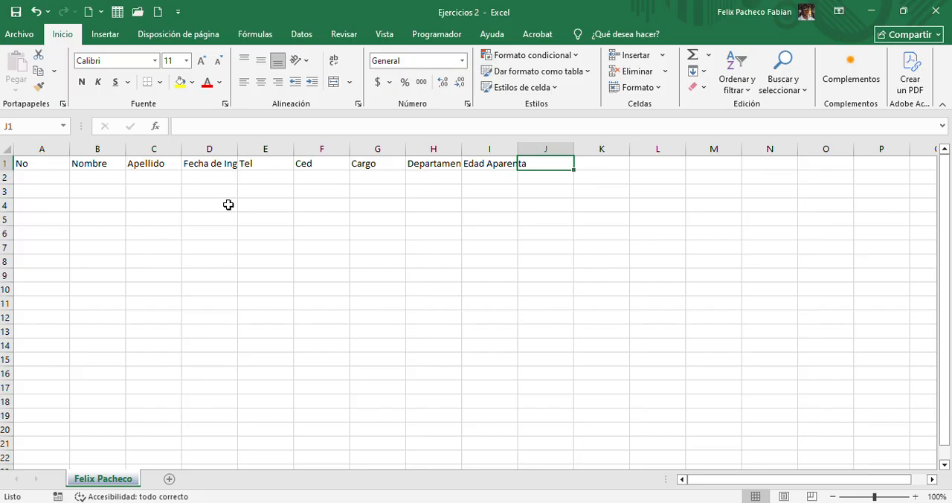
text(Salario)
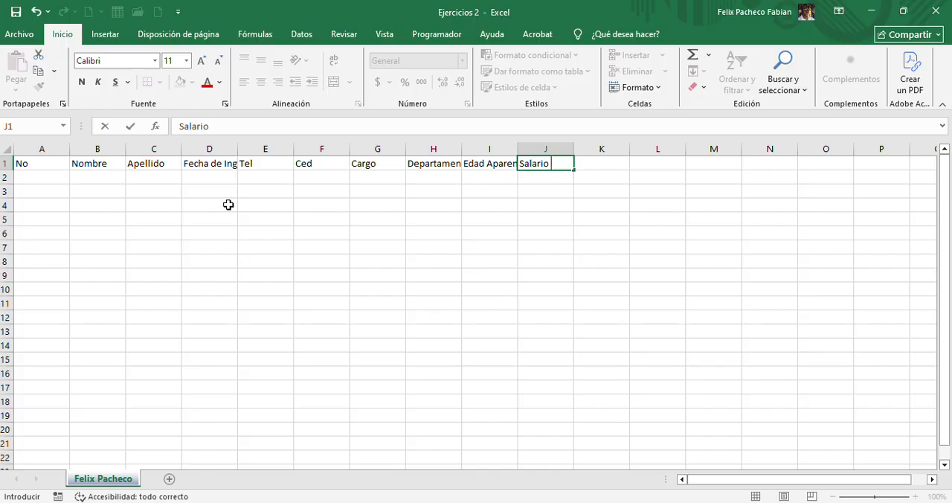
text( Soñado)
key(Tab)
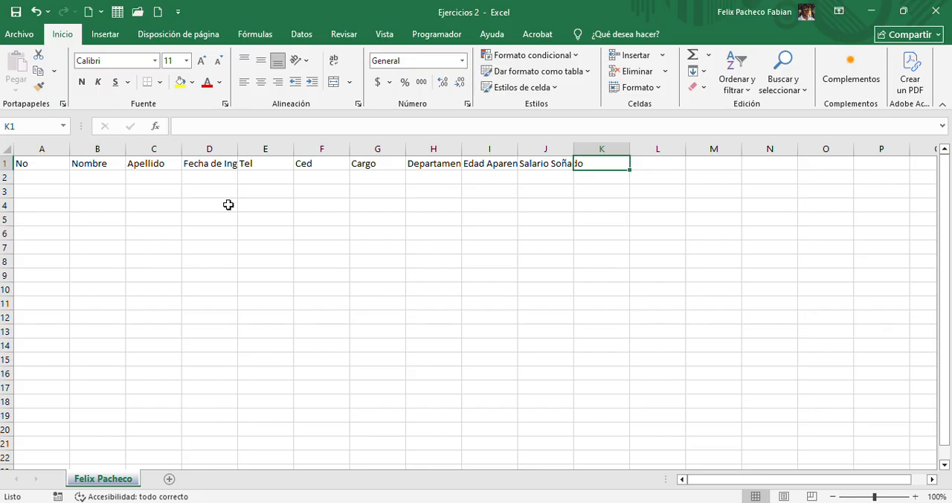
Enter the headings "AFP", "SFS", "Retenciones" and "Salario Neto" in cells K1:N1
text(AFP)
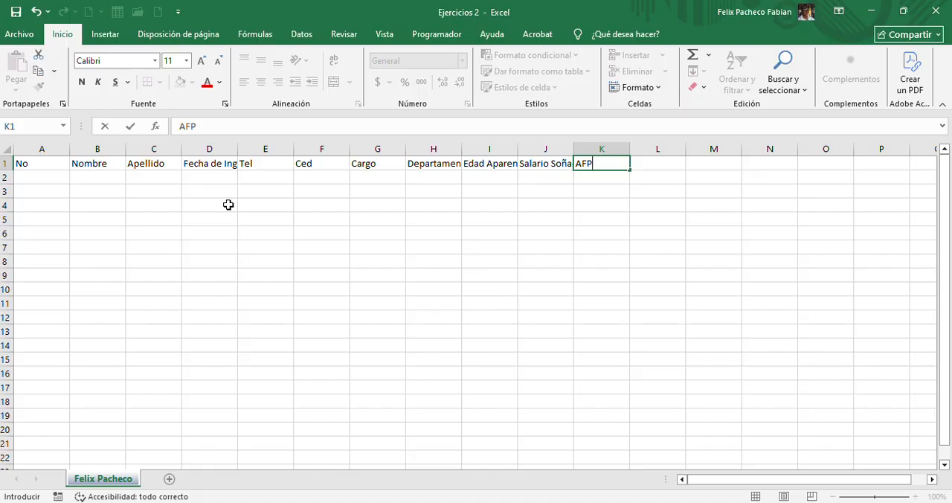
key(Tab)
text(SFS)
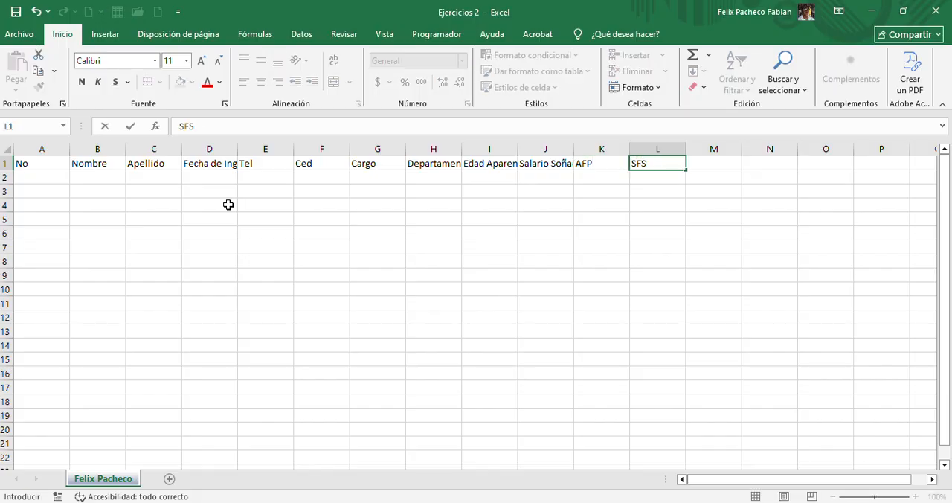
key(Tab)
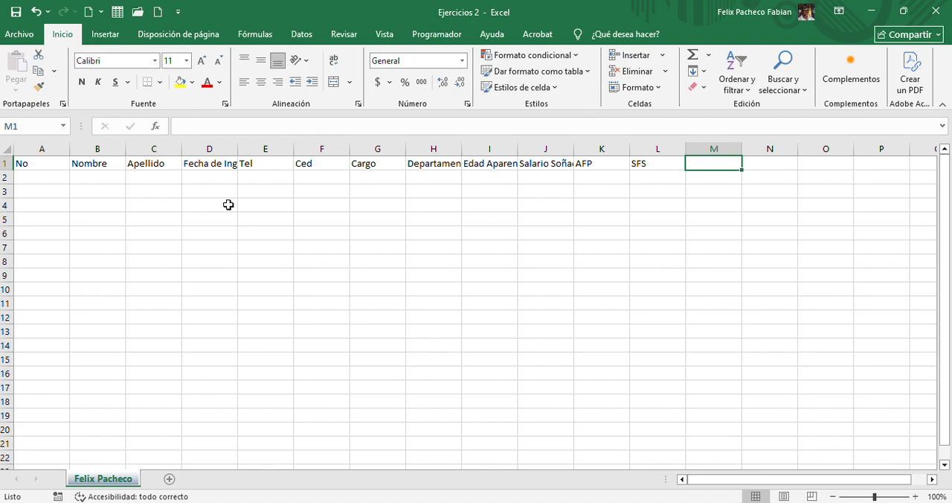
text(Reten)
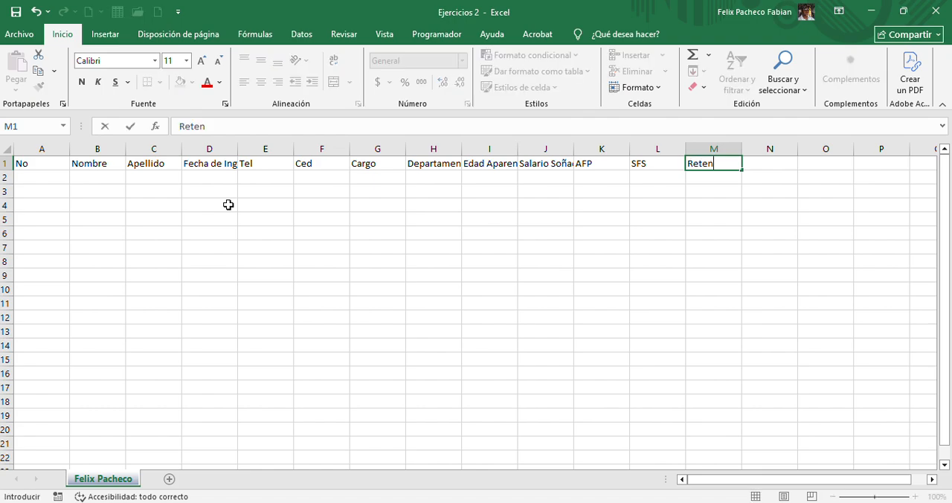
text(ciones)
key(Tab)
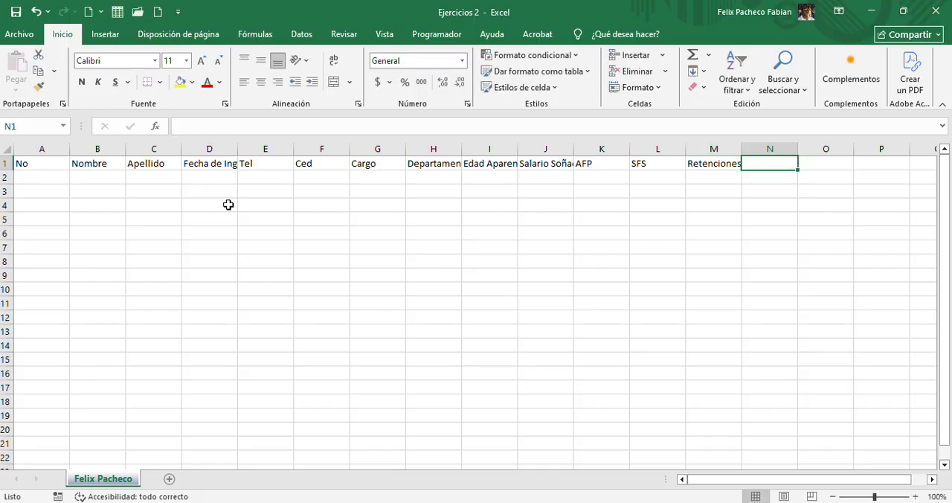
text(Salario )
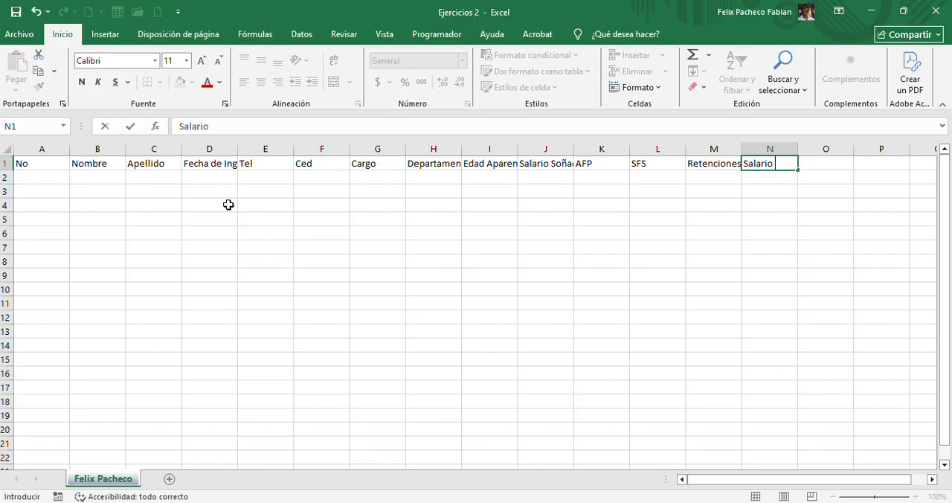
text(Neto)
key(Return)
Enter the numbers 1 and 2 in cells A2 and A3 of the "No" column
key(Left)
key(Left)
key(Left)
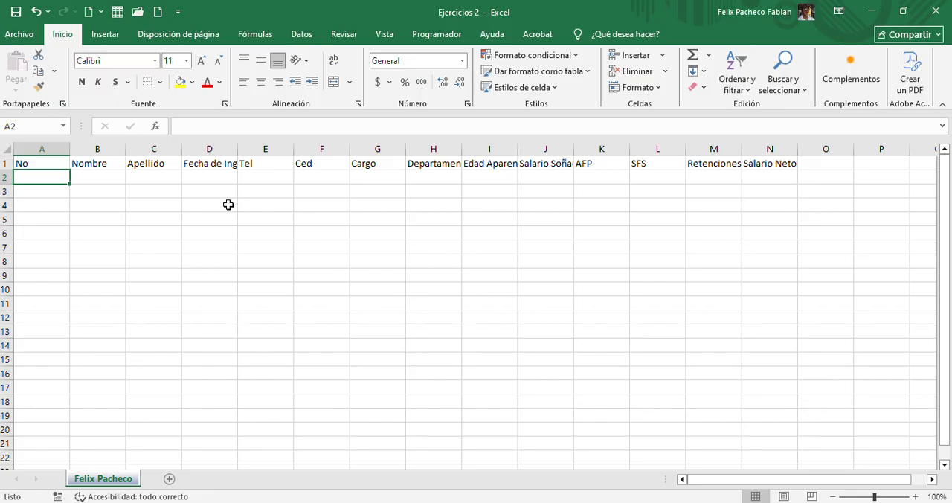
text(1)
key(Return)
text(2)
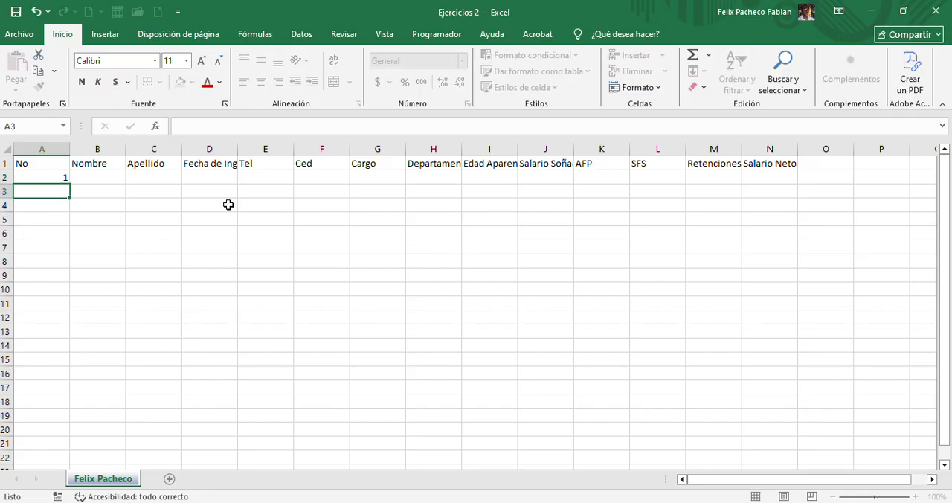
key(Return)
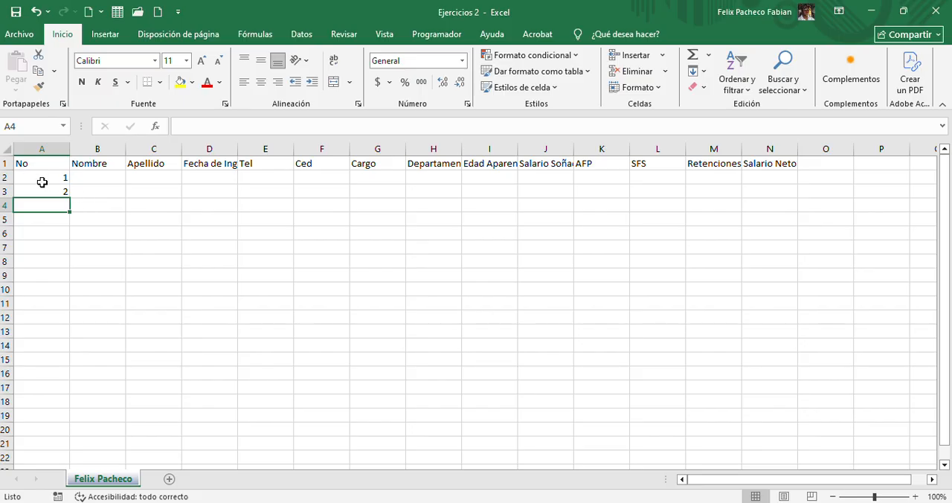
Fill the number series from A2:A3 down to cell A11, numbering the rows 1 to 10
click(42, 183)
drag(42, 182, 44, 185)
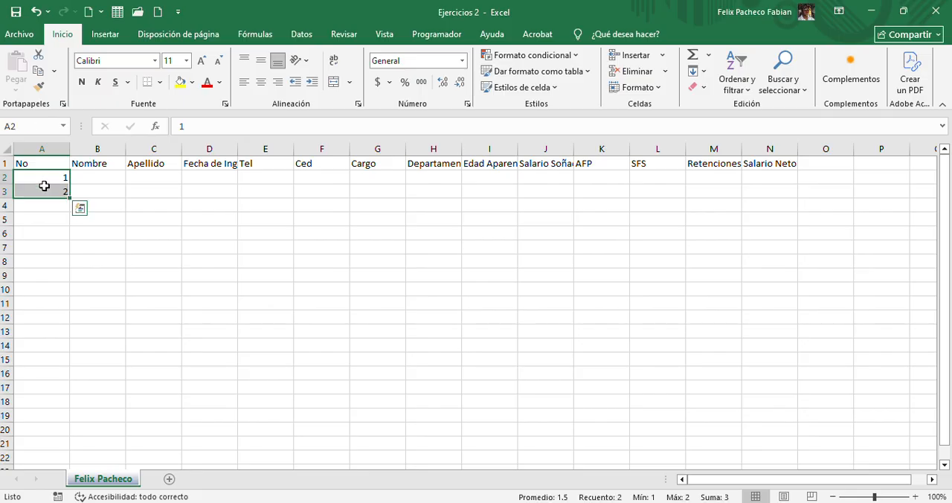
click(44, 181)
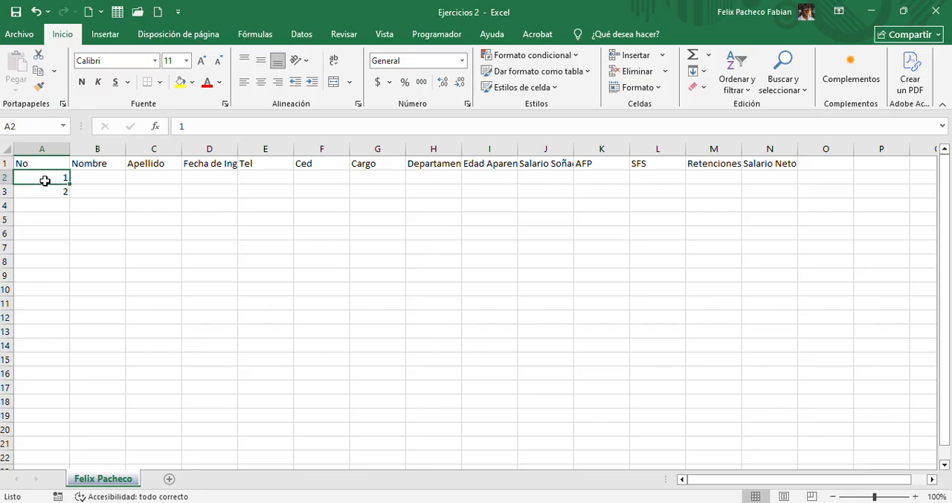
click(47, 189)
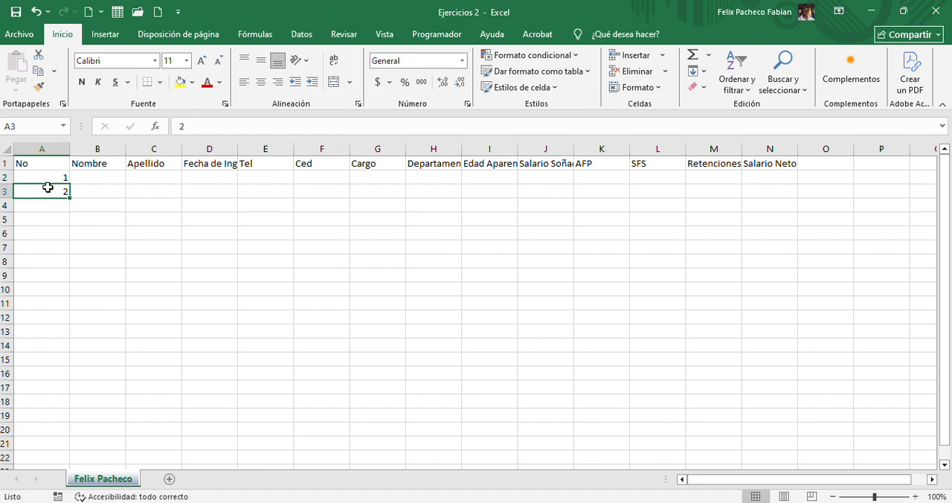
click(49, 175)
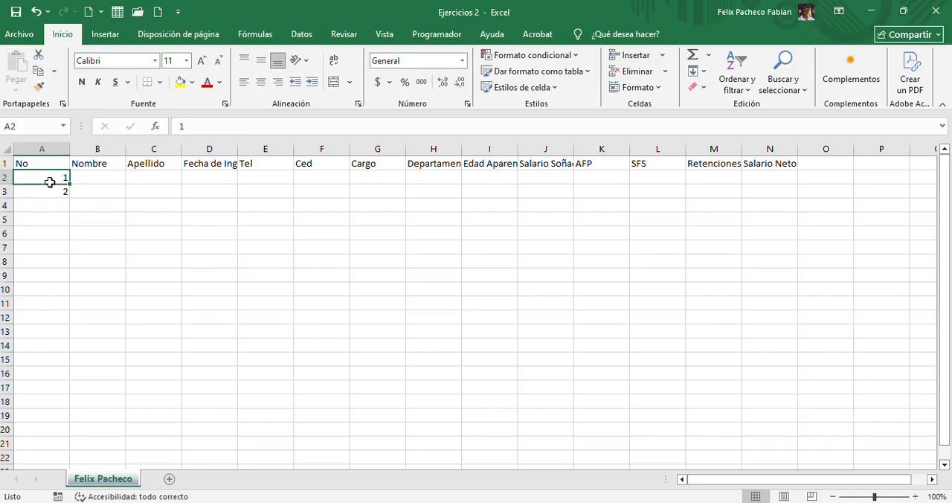
drag(47, 182, 49, 192)
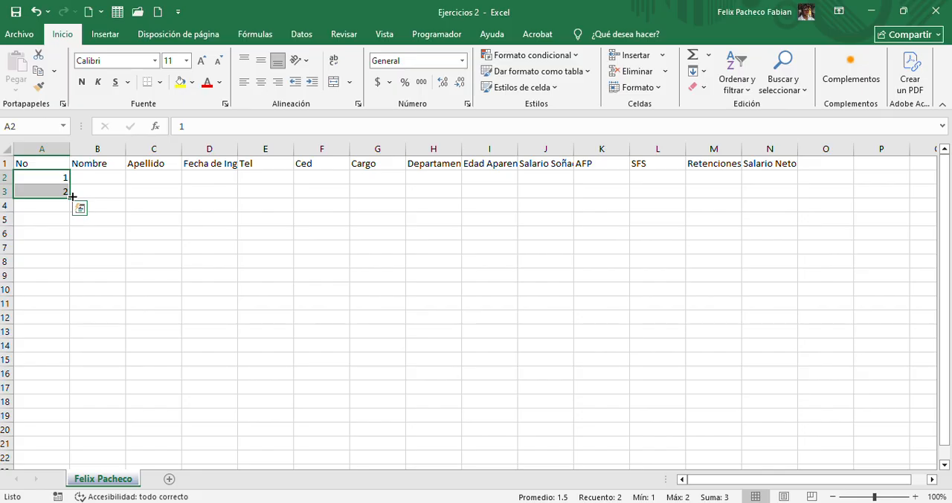
drag(73, 195, 60, 314)
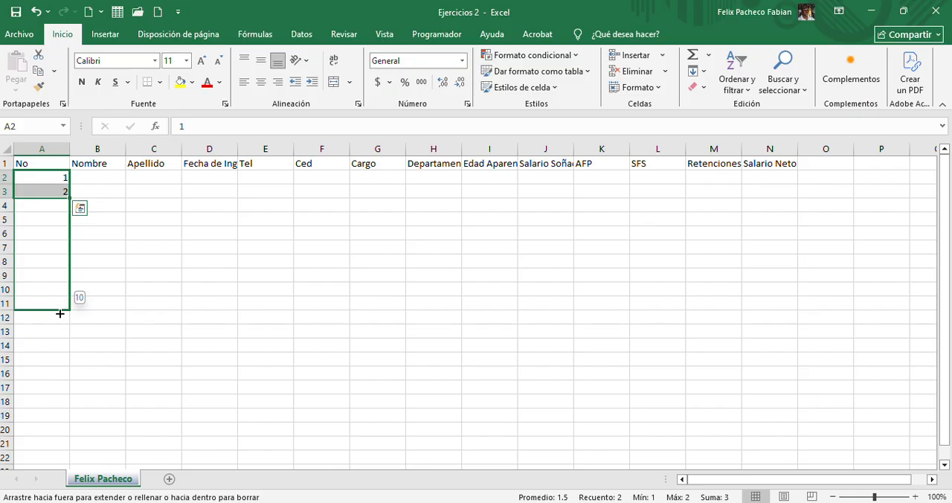
drag(60, 314, 59, 312)
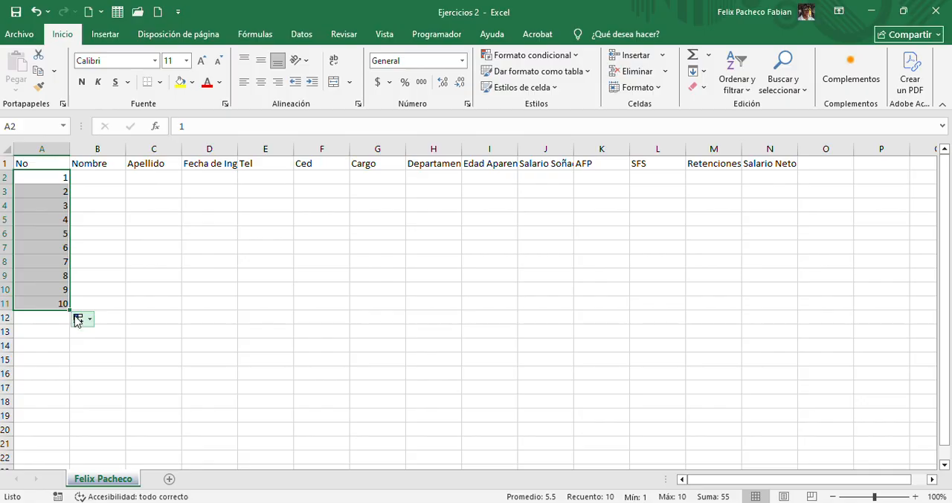
Try the "Copiar celdas" fill option on A2:A11 and restore "Serie de relleno"
click(77, 319)
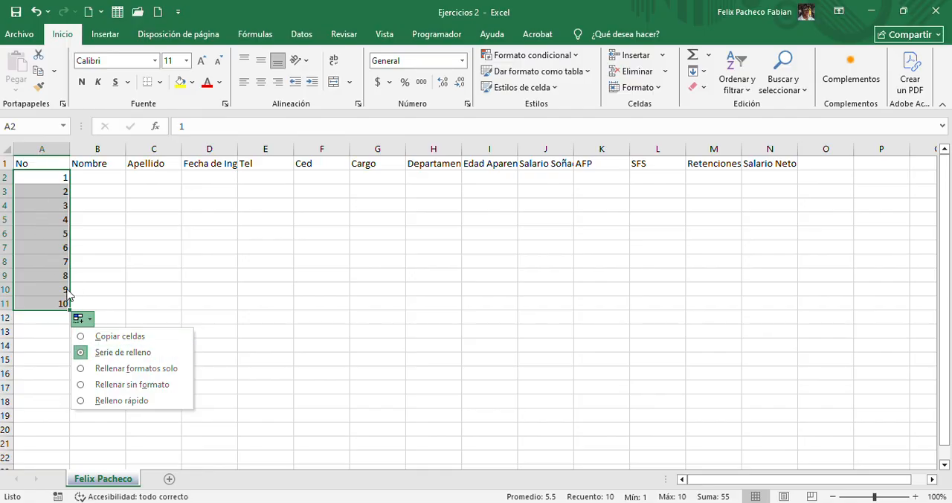
click(108, 336)
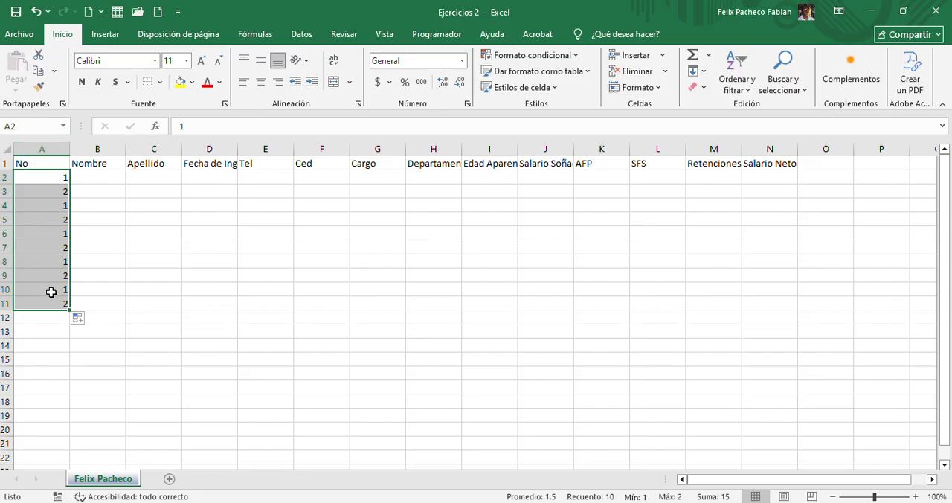
click(79, 319)
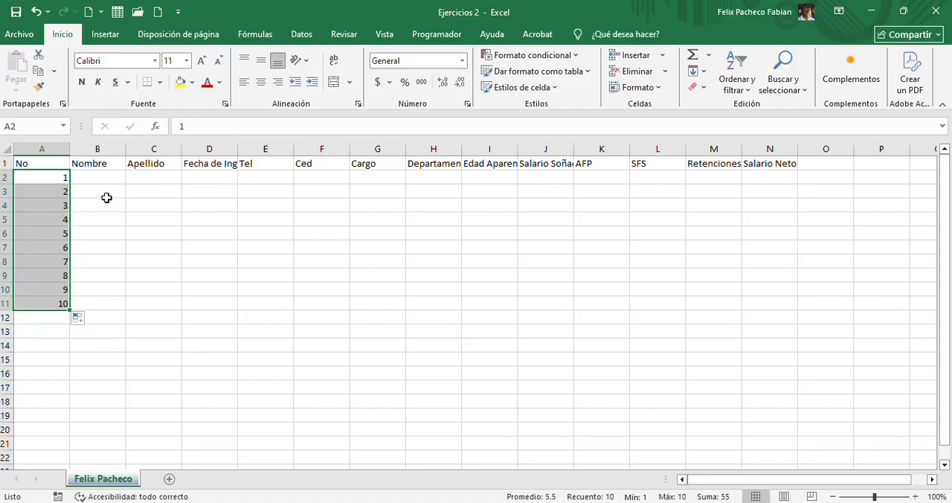
Enter the first employee's first name in B2 and surname in C2
click(108, 166)
click(110, 172)
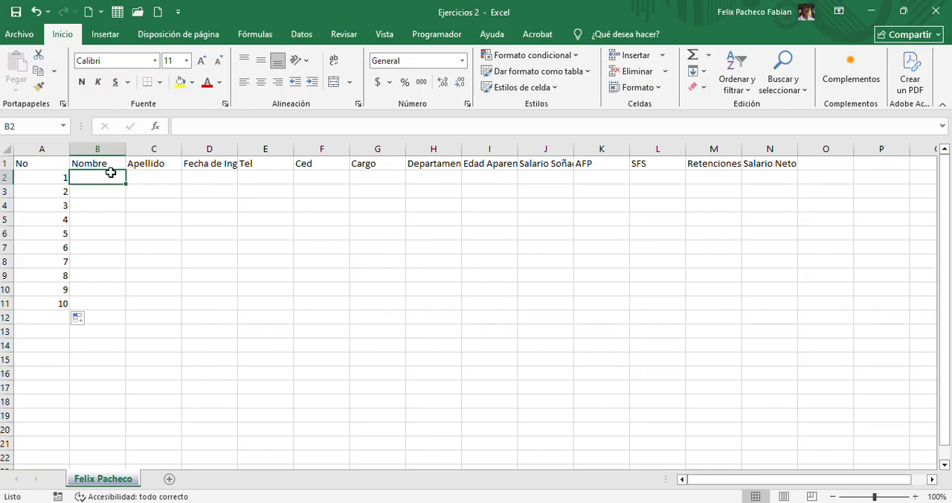
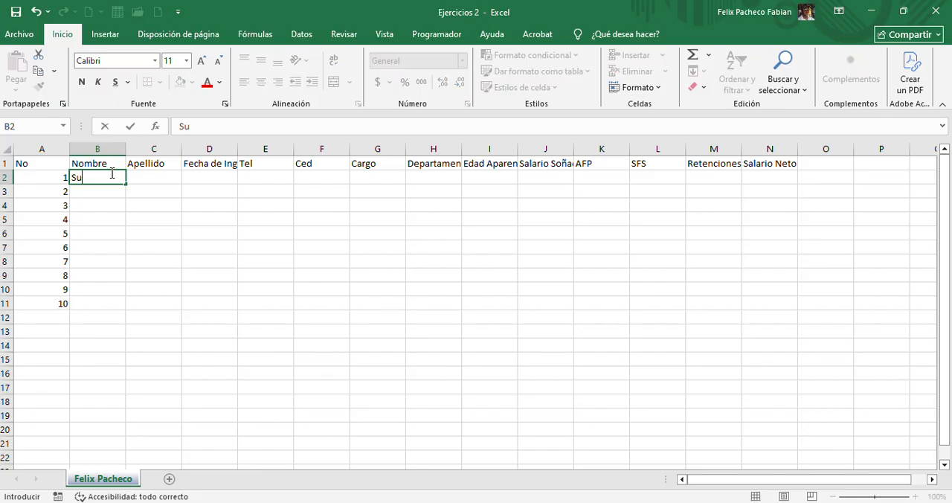
key(Tab)
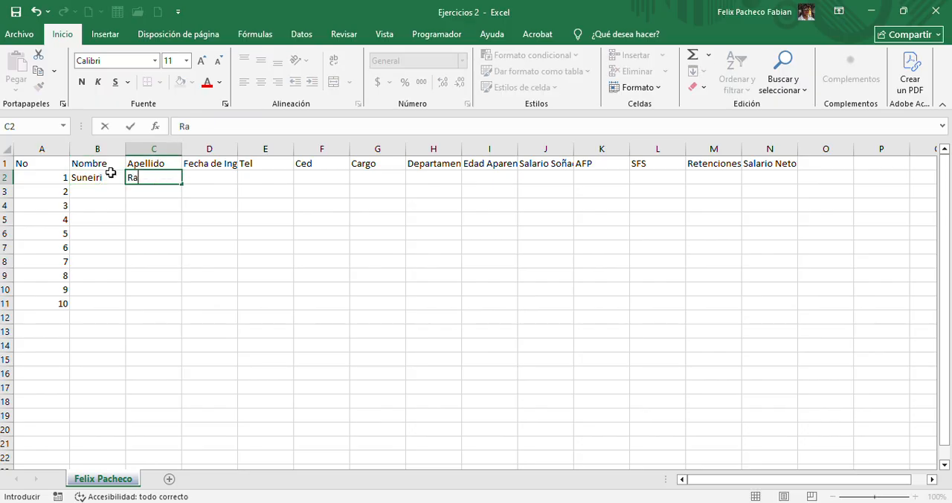
key(Return)
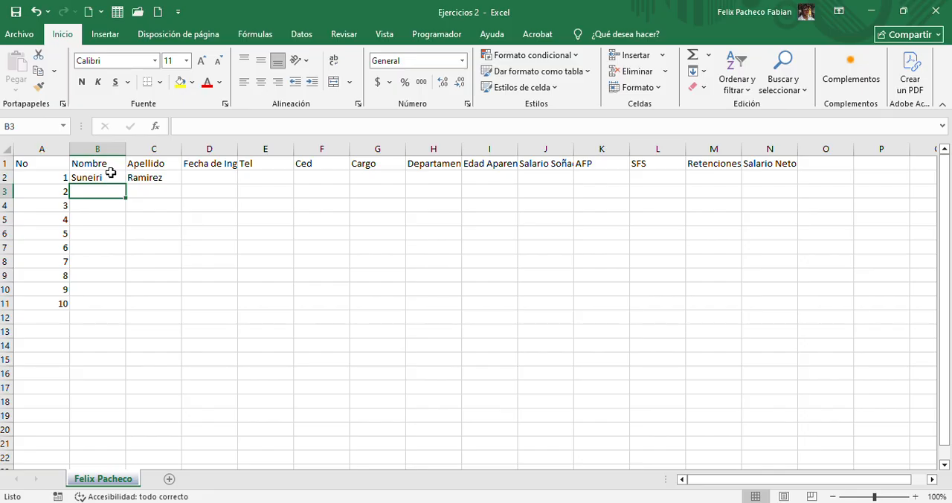
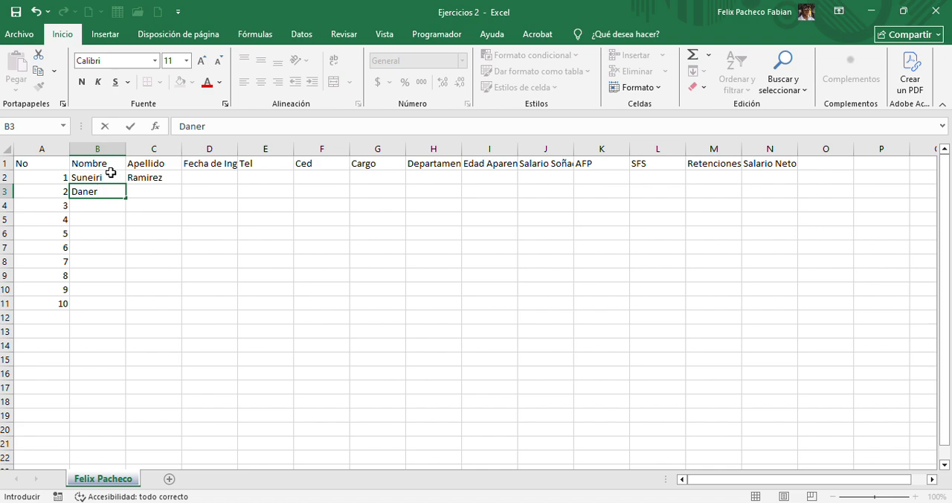
Enter the second employee's first name in B3 and surname in C3
key(Tab)
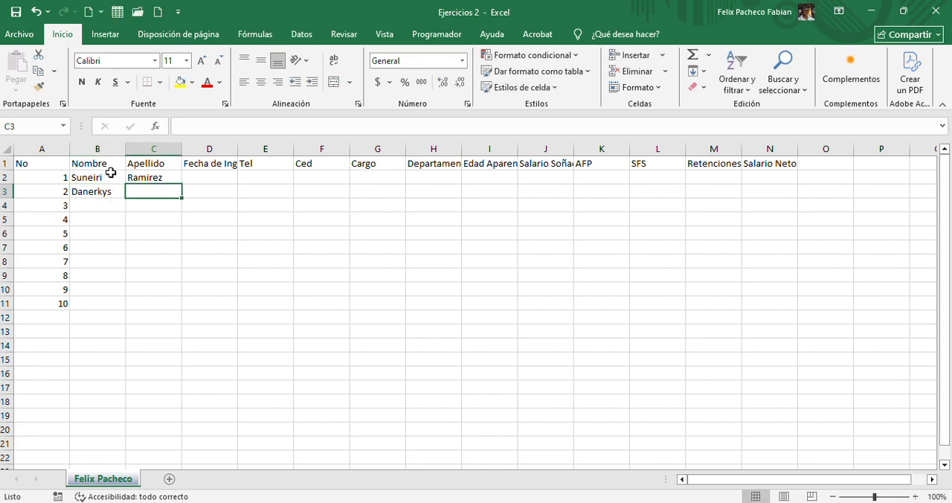
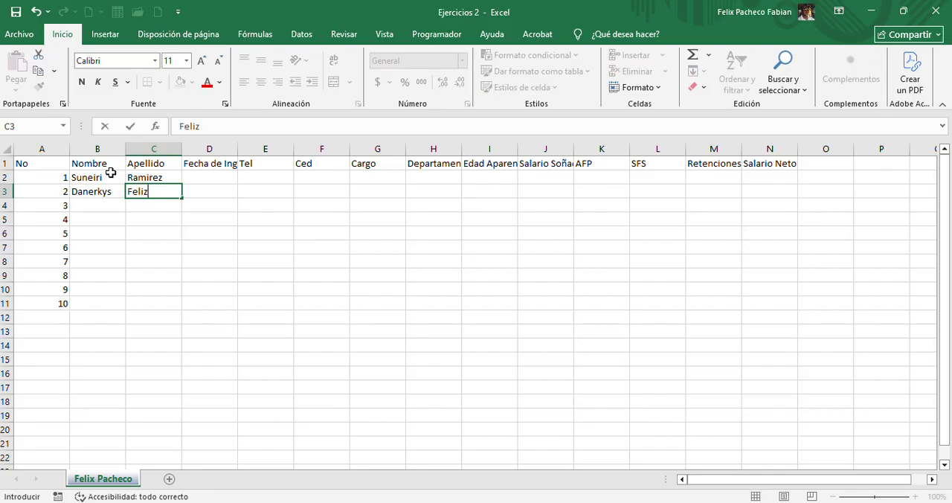
key(Return)
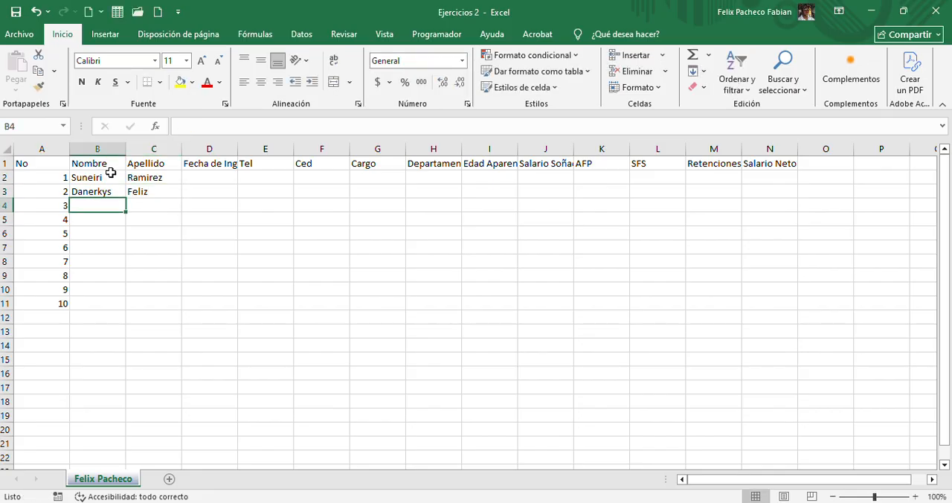
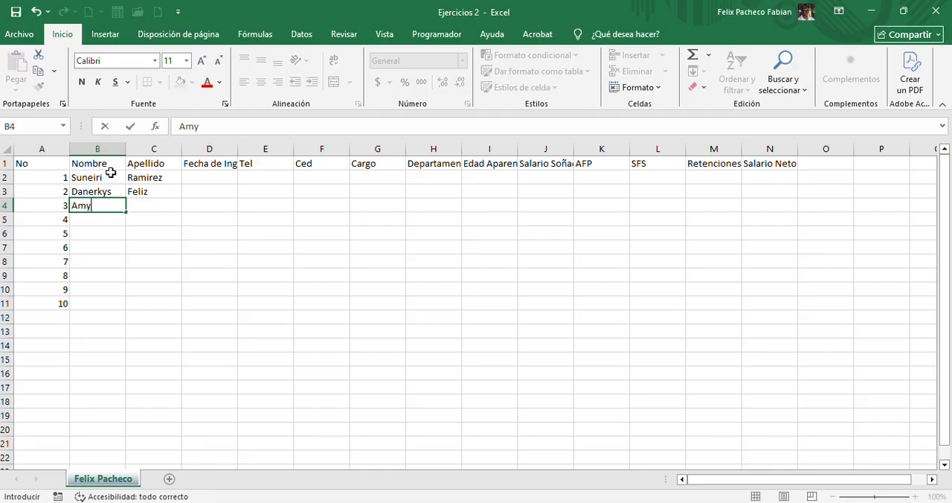
Enter the third employee's first name in B4 and surname in C4
key(Tab)
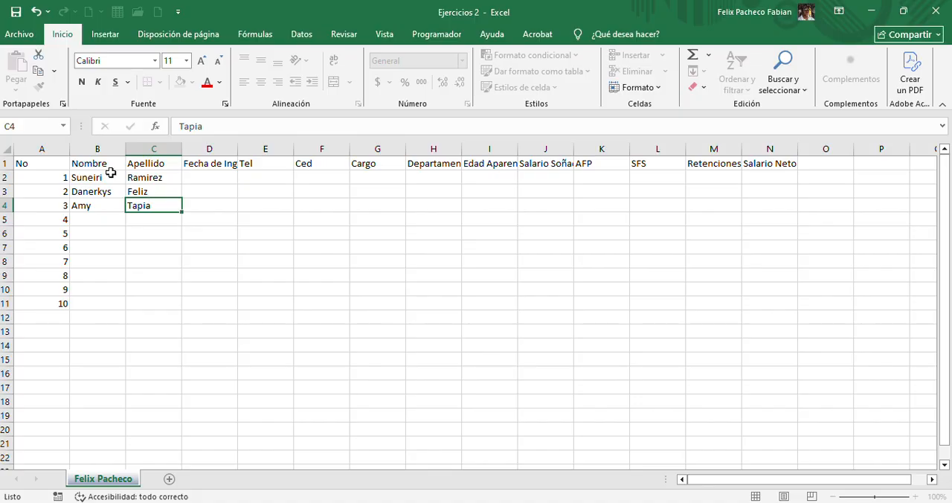
key(Return)
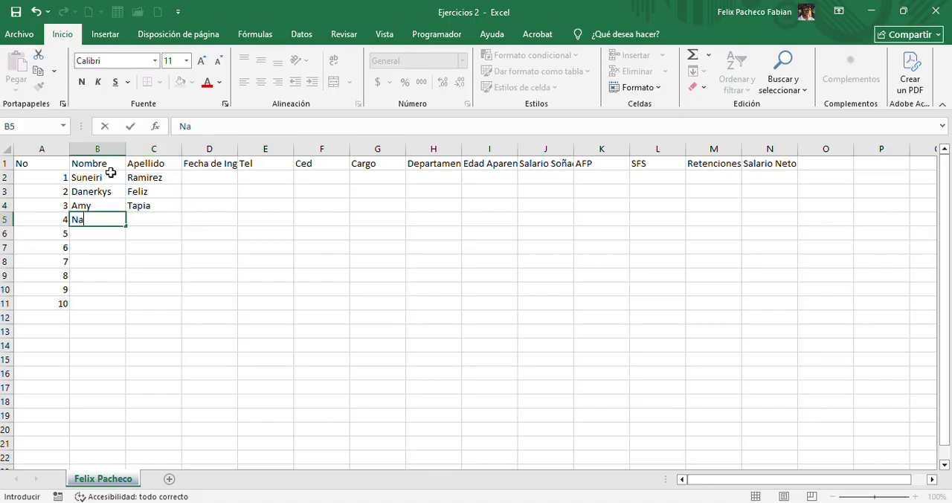
Enter the fourth employee's first name in B5 and surname in C5
key(Tab)
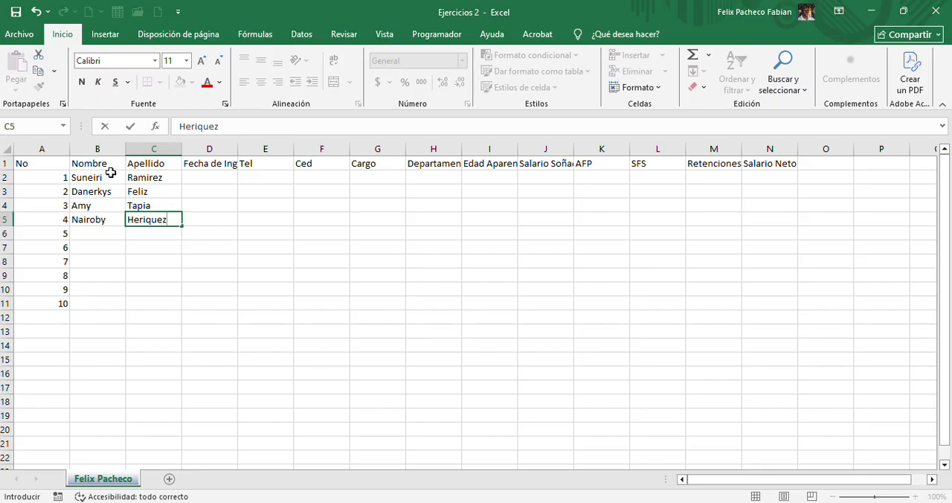
key(Return)
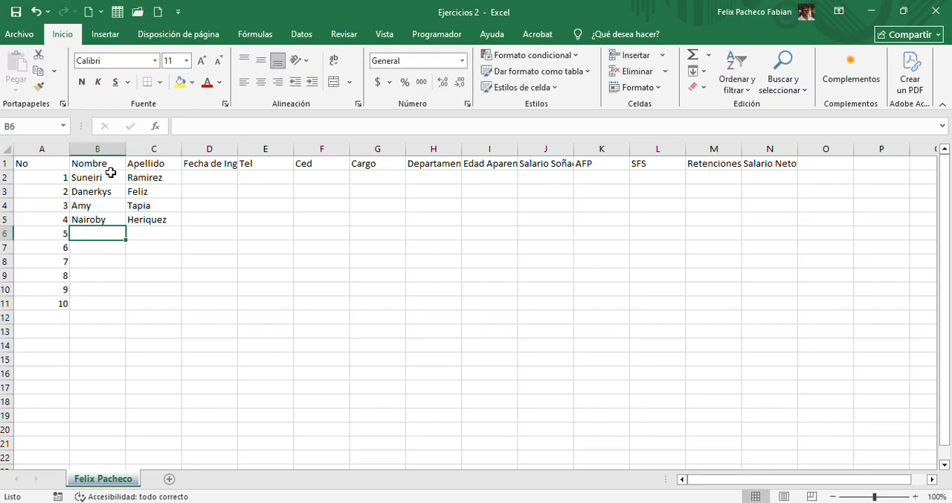
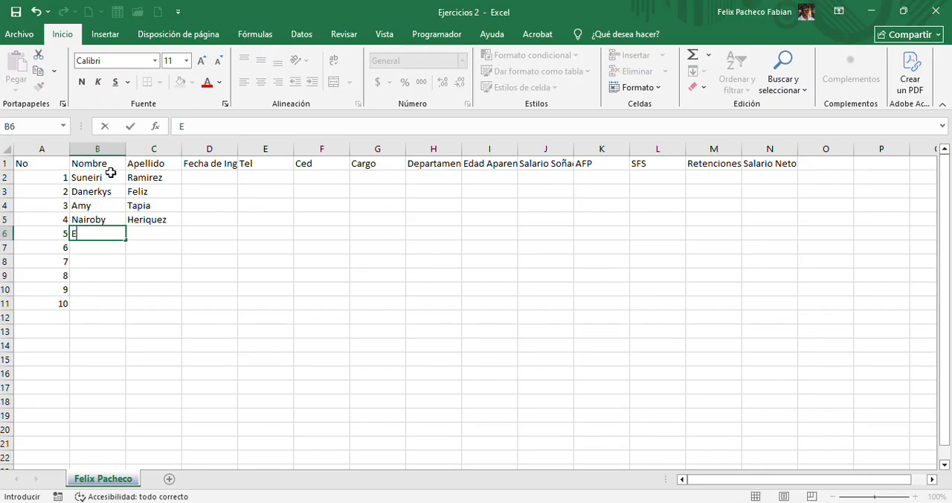
Enter the fifth employee's first name in B6 and surname in C6
key(Tab)
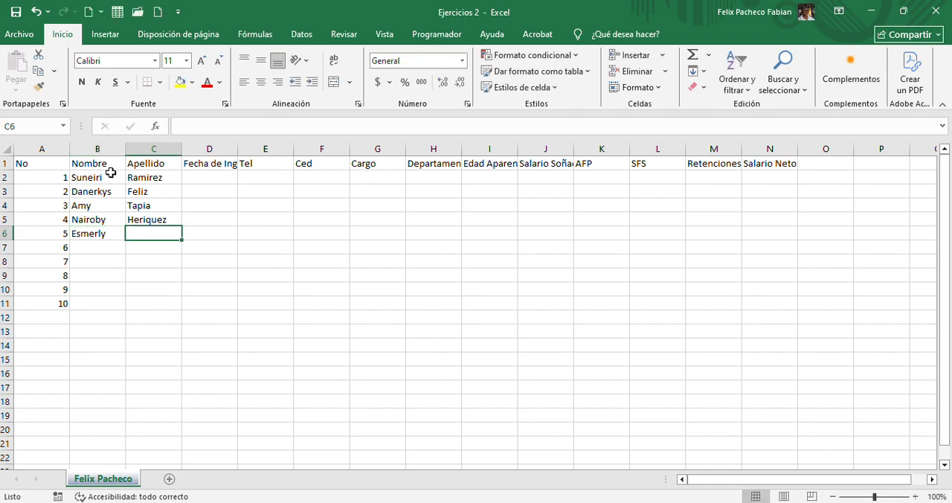
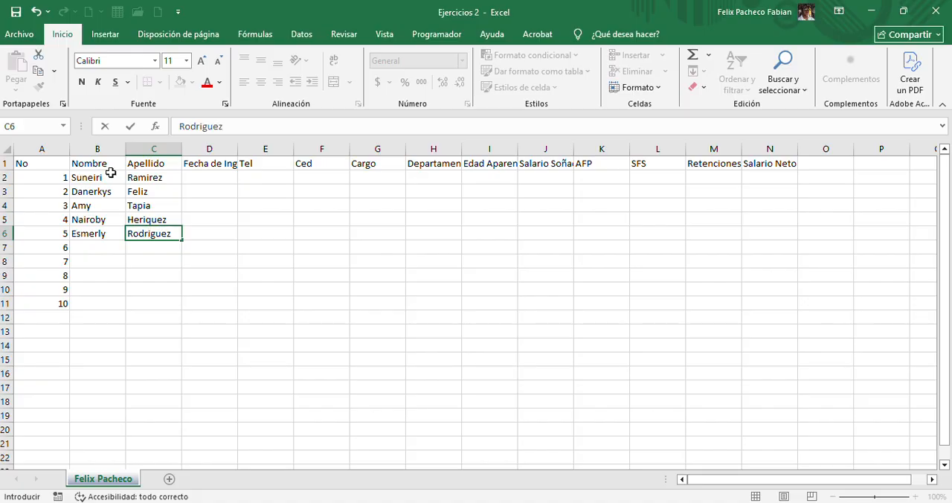
key(Tab)
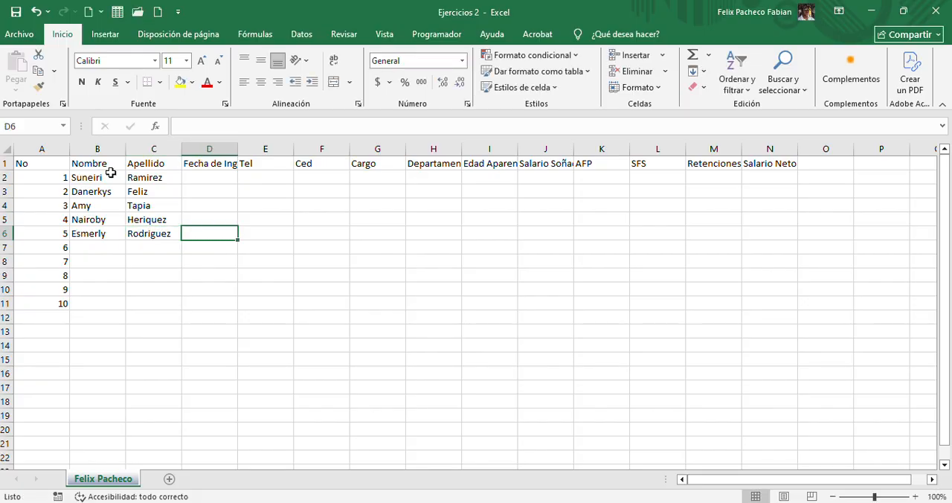
click(178, 178)
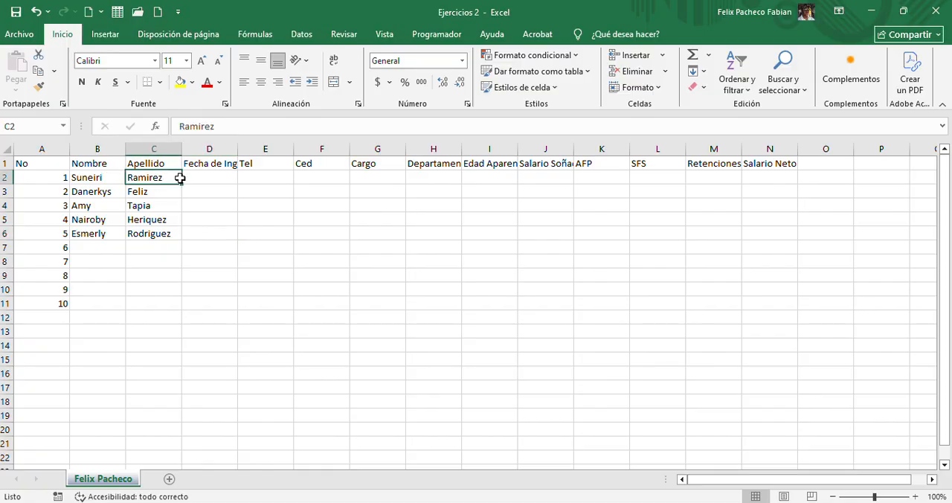
click(201, 181)
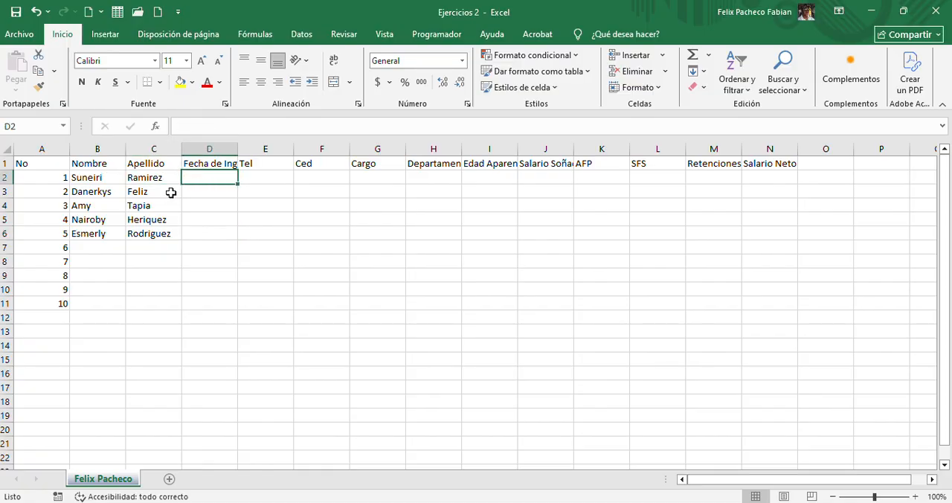
click(203, 162)
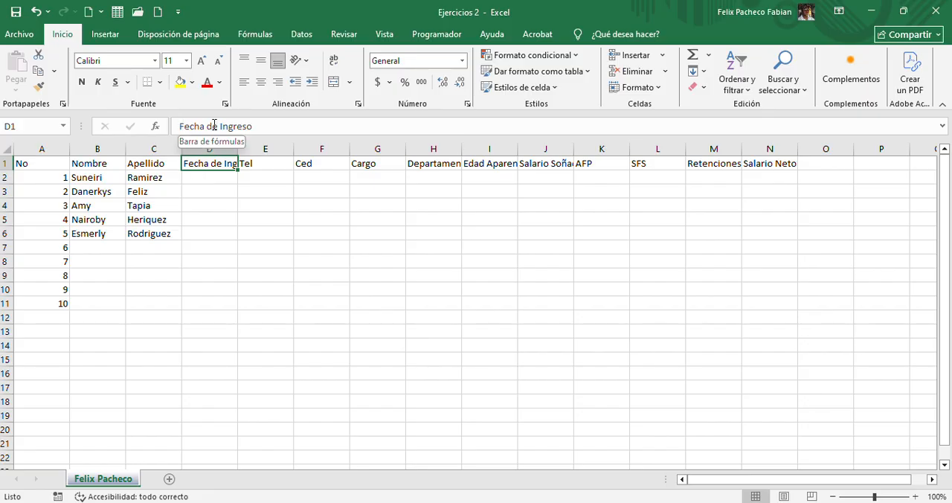
click(208, 197)
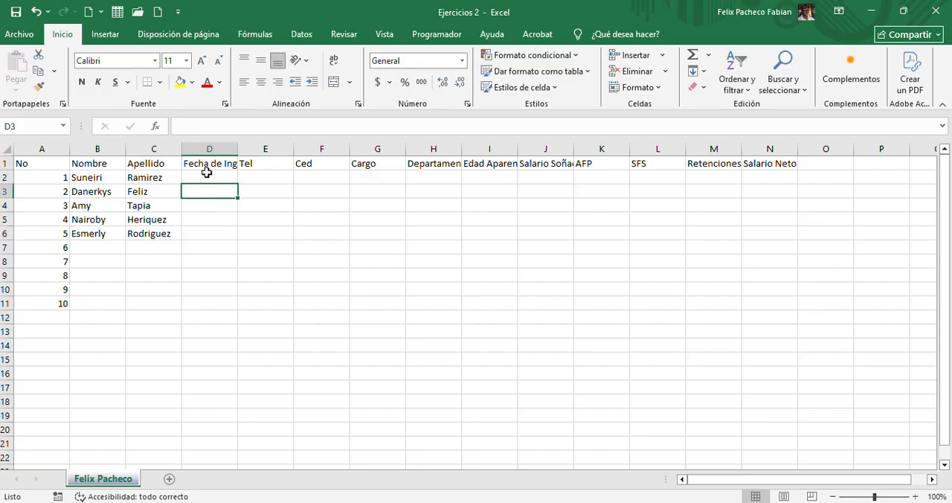
click(214, 167)
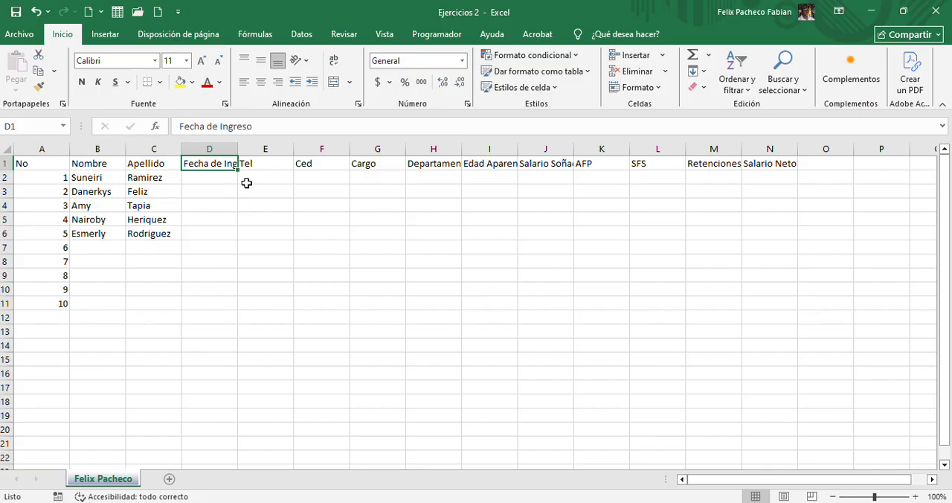
Widen the Fecha de Ingreso column by its border and narrow it back to a width of 13
click(236, 150)
click(212, 148)
drag(238, 148, 303, 150)
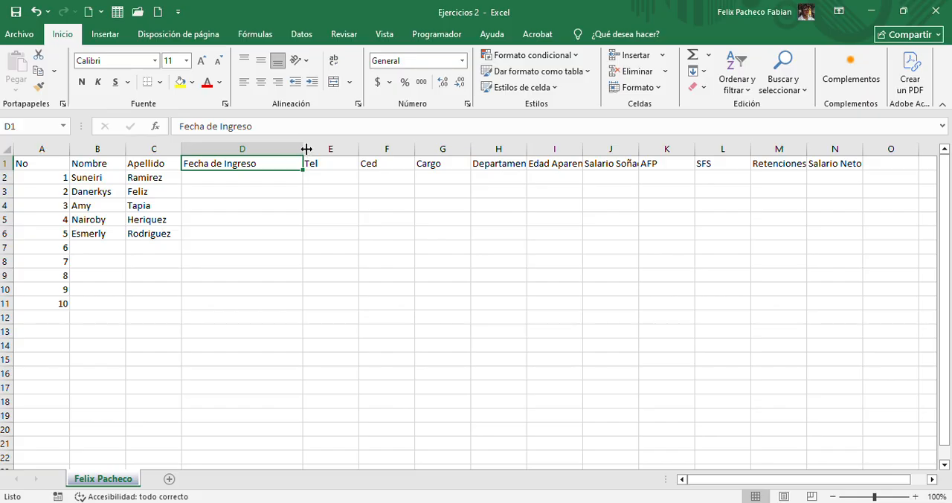
drag(307, 152, 252, 149)
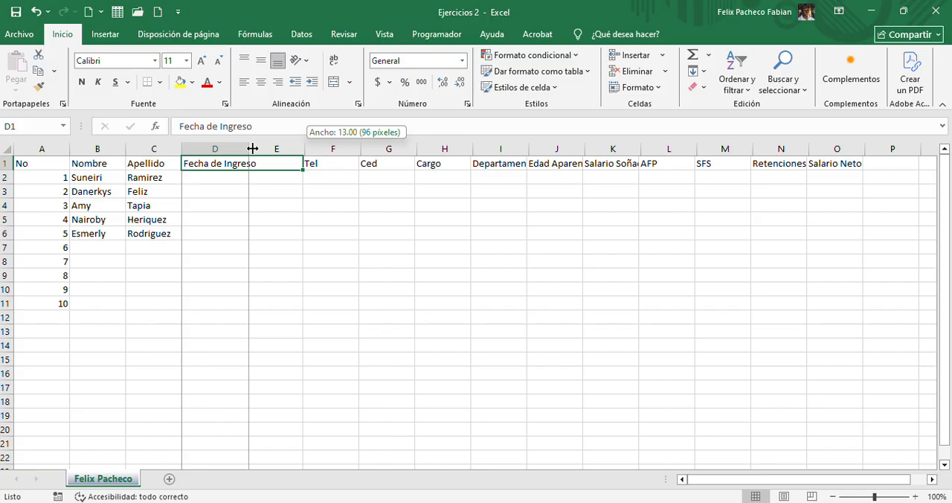
drag(252, 149, 253, 148)
Set the Fecha de Ingreso column's width to exactly 14 and AutoFit the column to its heading
click(237, 146)
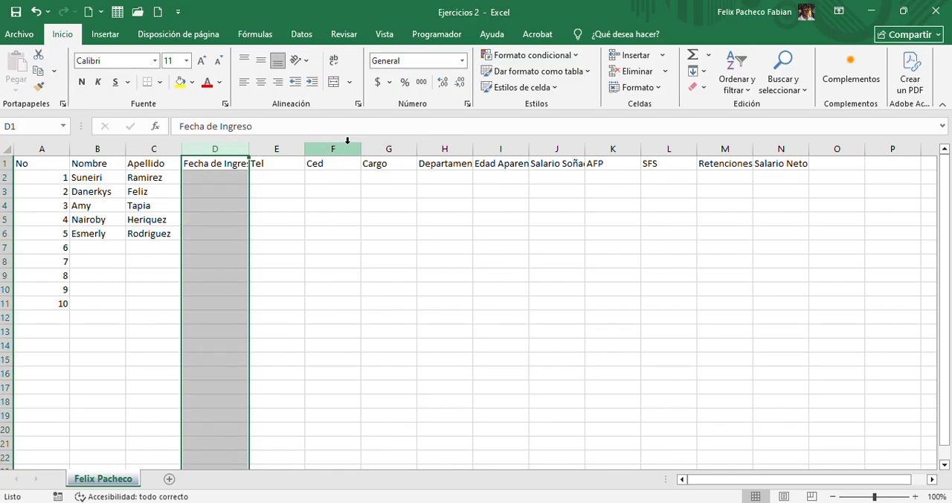
click(658, 88)
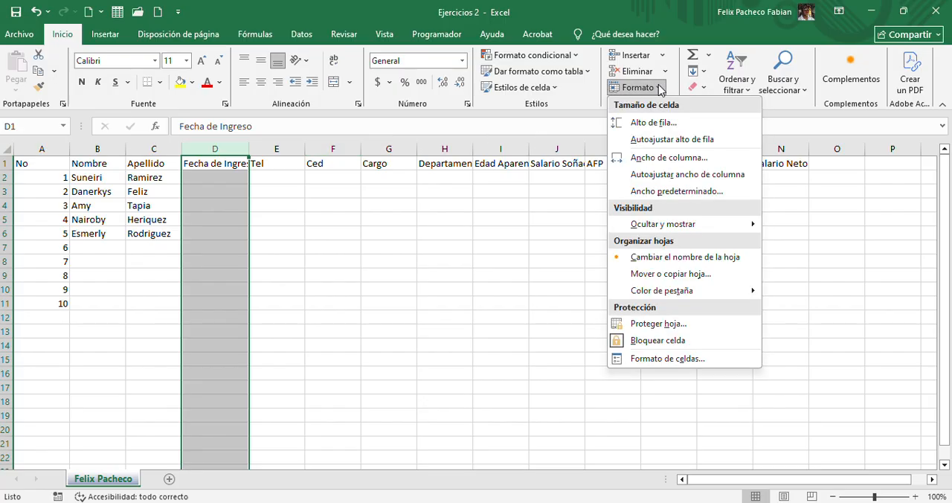
click(659, 156)
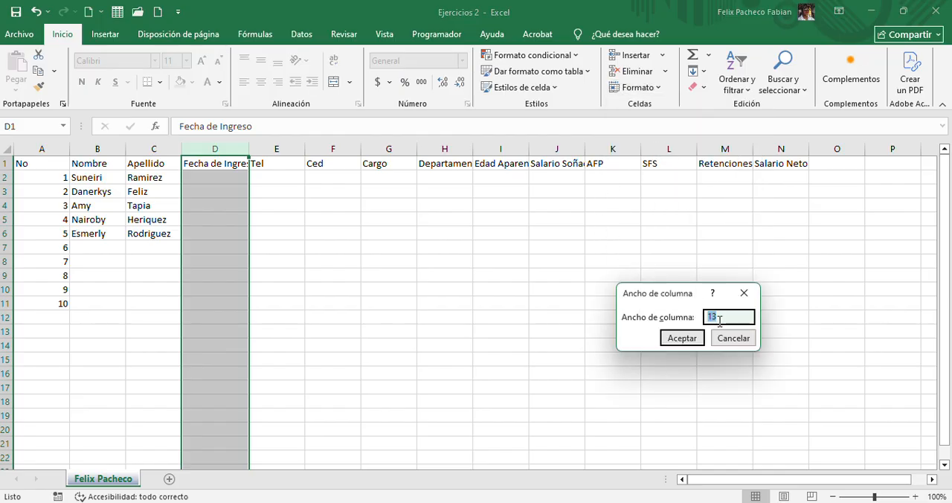
text(14)
click(691, 339)
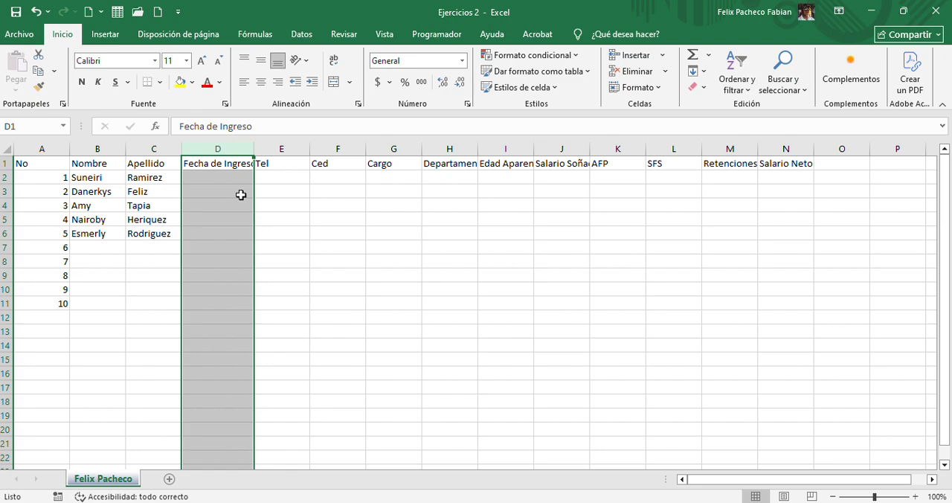
double_click(253, 151)
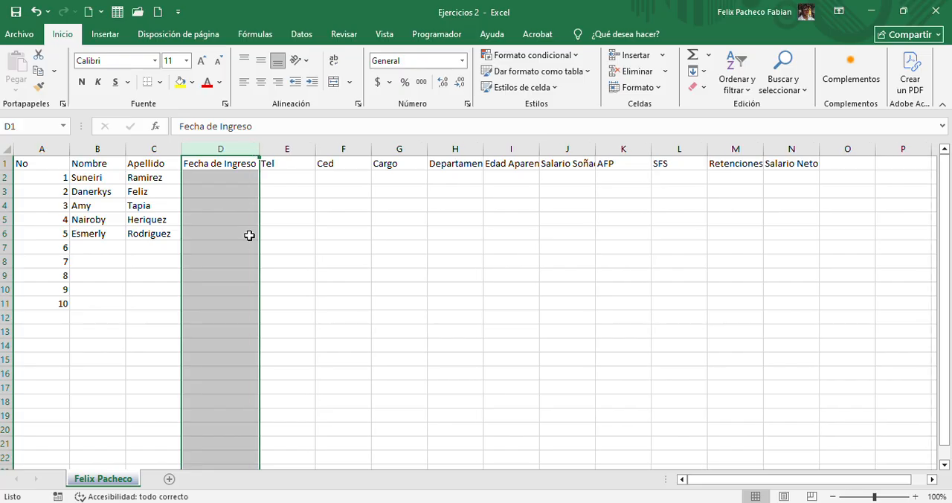
click(241, 191)
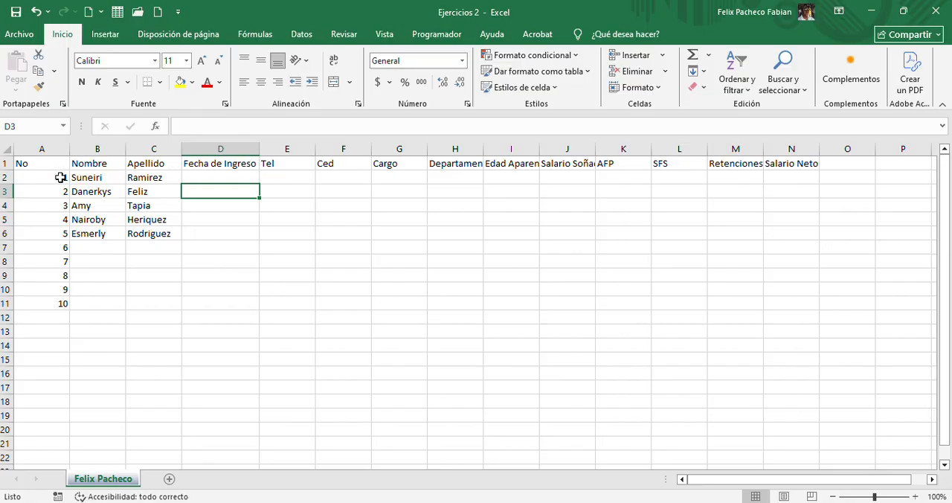
Make row 2 taller by its lower border and AutoFit the row height to its contents
click(10, 182)
drag(10, 183, 9, 195)
click(25, 179)
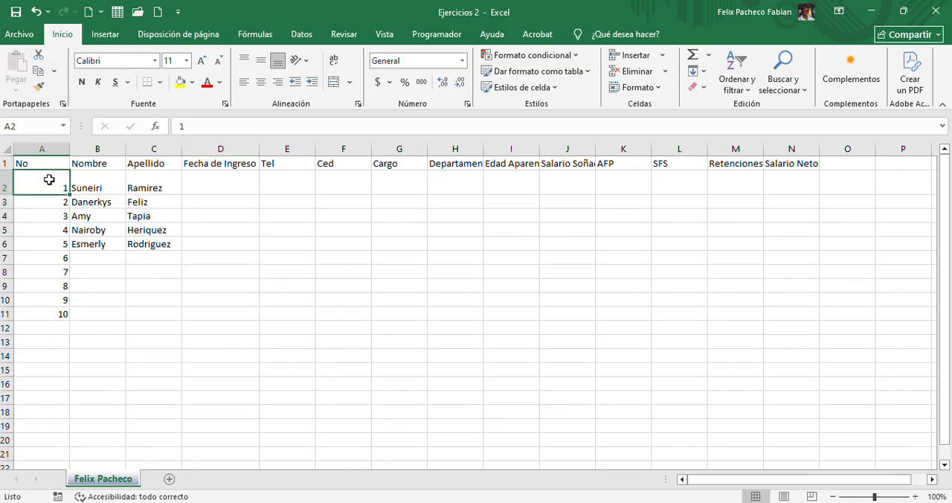
click(77, 178)
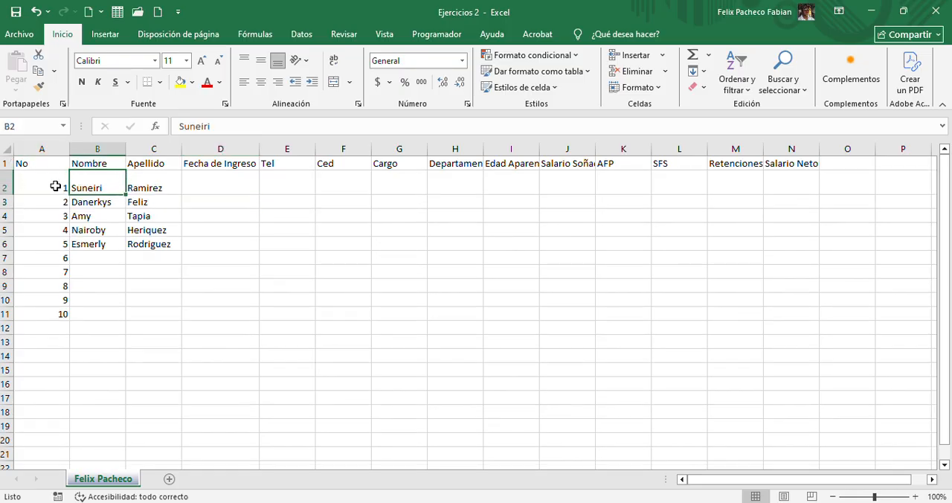
double_click(6, 191)
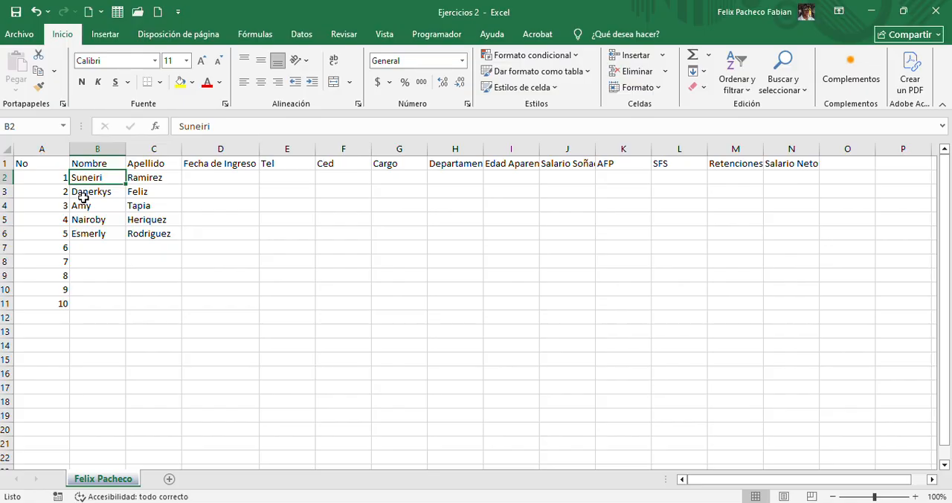
click(42, 146)
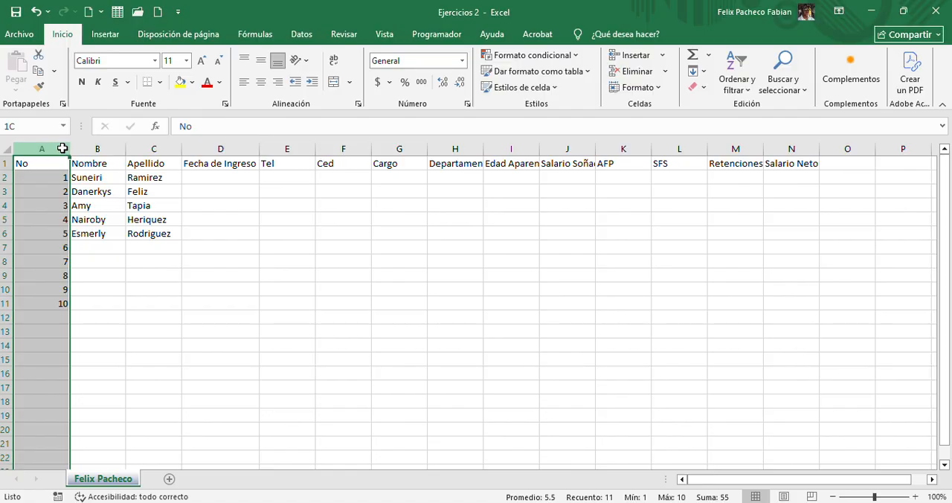
drag(62, 148, 791, 149)
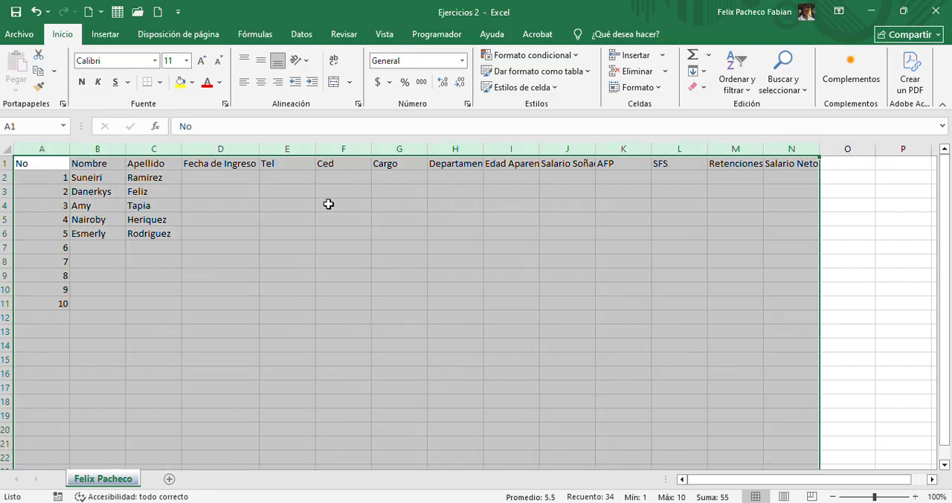
click(271, 210)
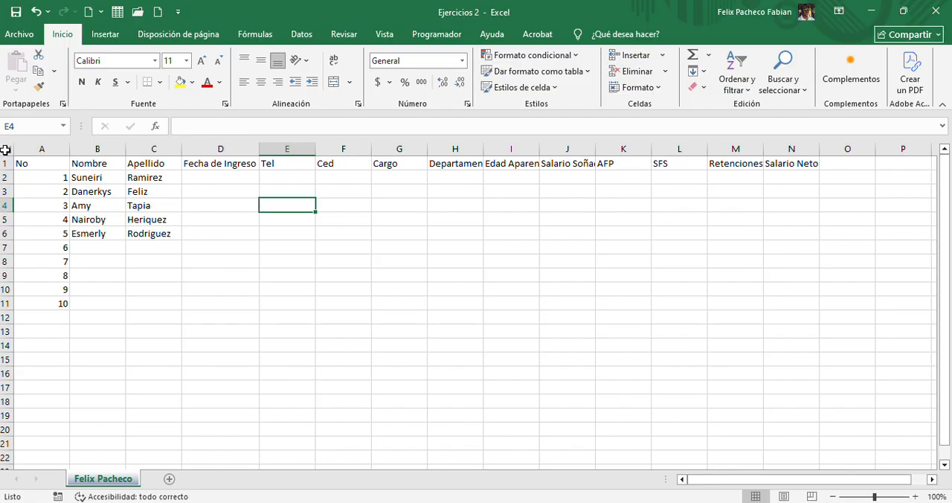
Select the whole sheet and AutoFit the width of all columns to their contents
click(5, 150)
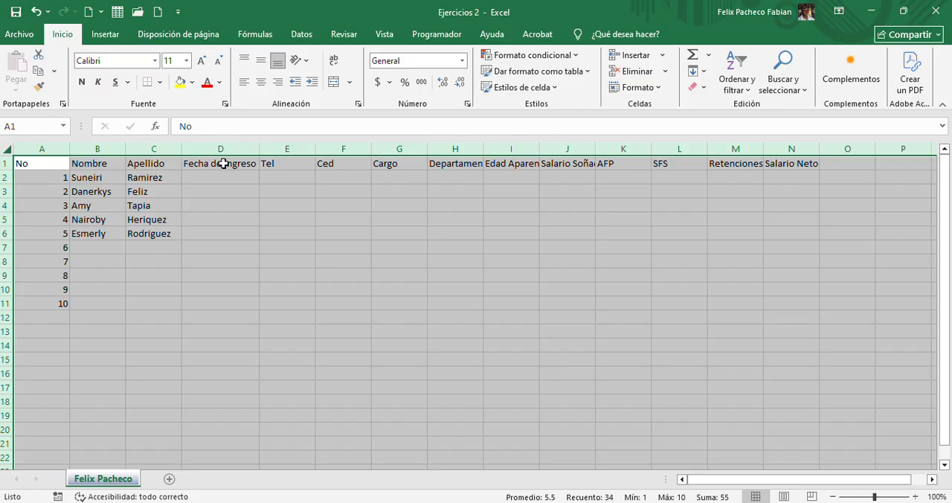
double_click(179, 148)
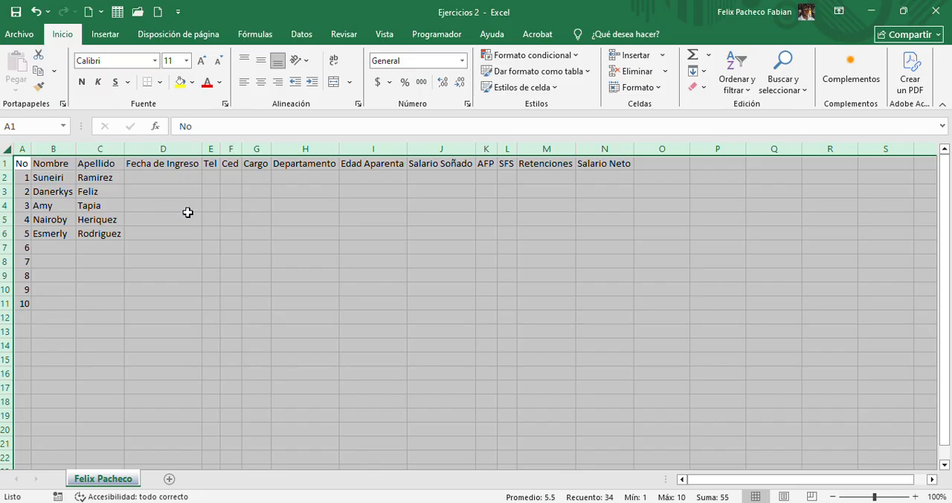
click(253, 198)
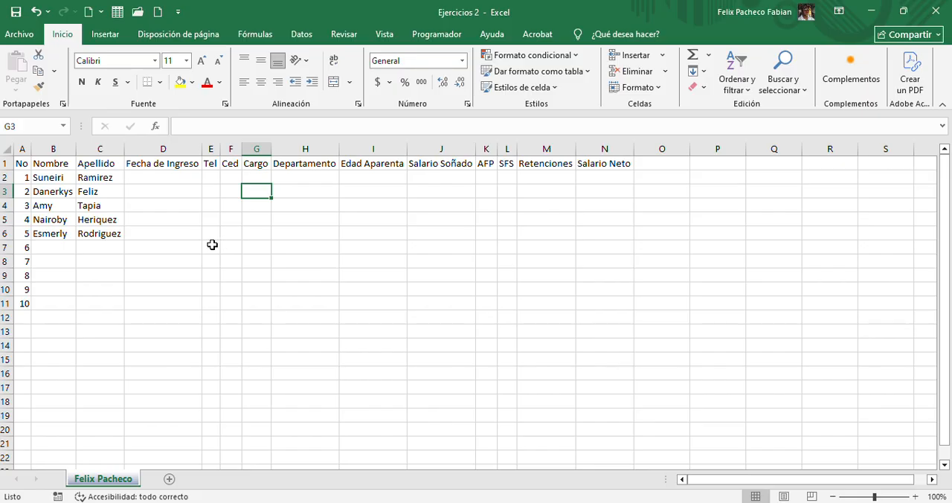
Enter the first employee's Fecha de Ingreso as 9/10/2021 in D2
click(147, 174)
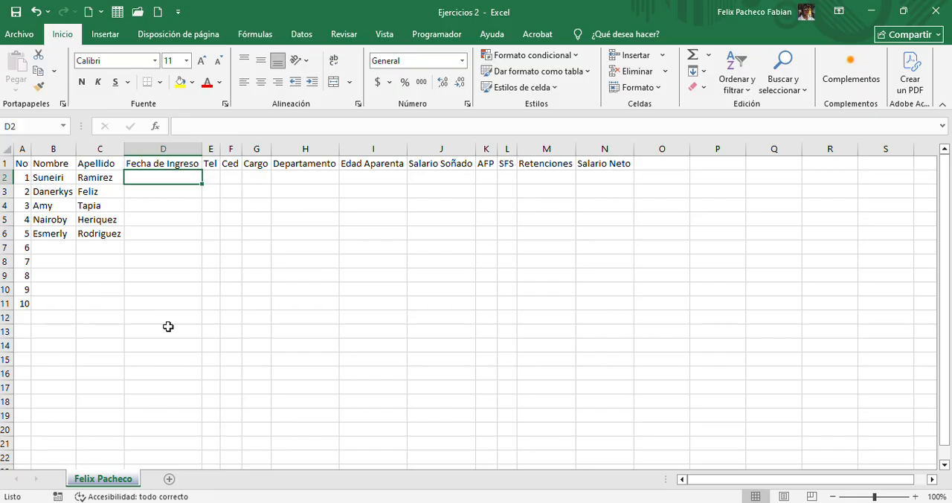
text(9/)
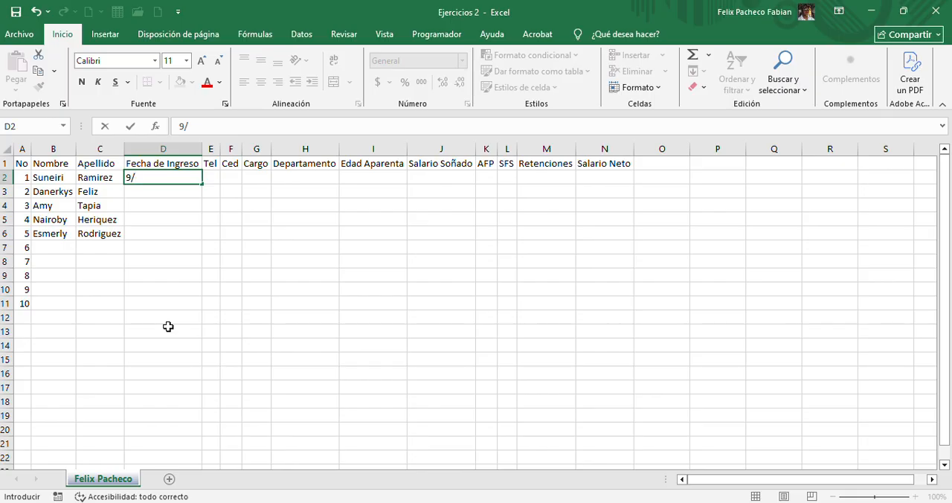
text(10/2021)
key(Return)
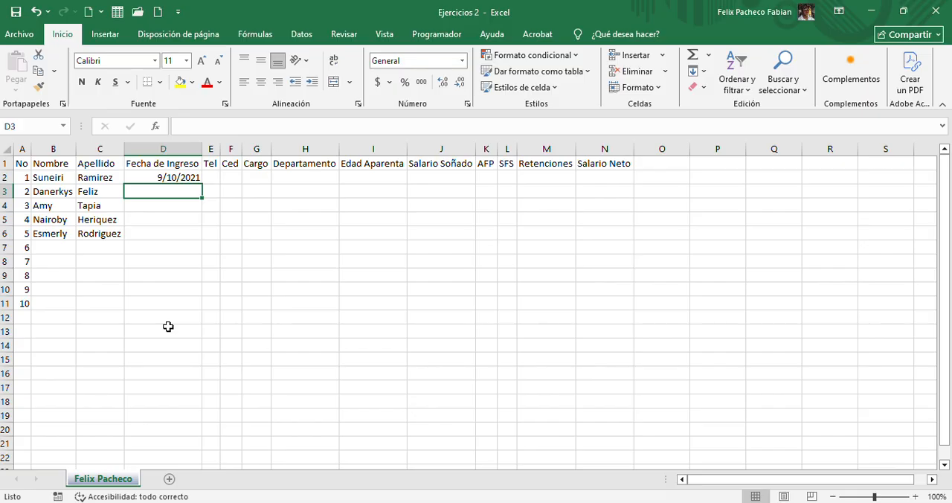
Enter the second employee's Fecha de Ingreso as 2/1/2025 in D3
text(2/1)
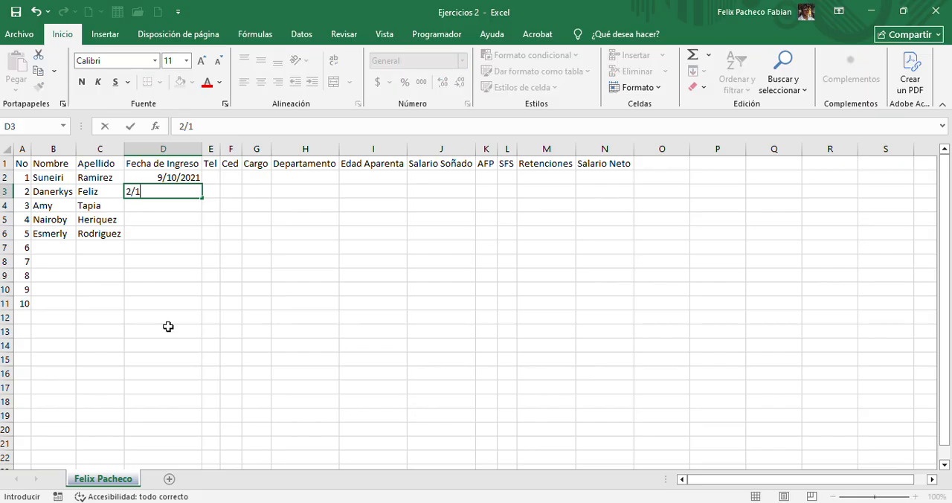
text(/2025)
key(Return)
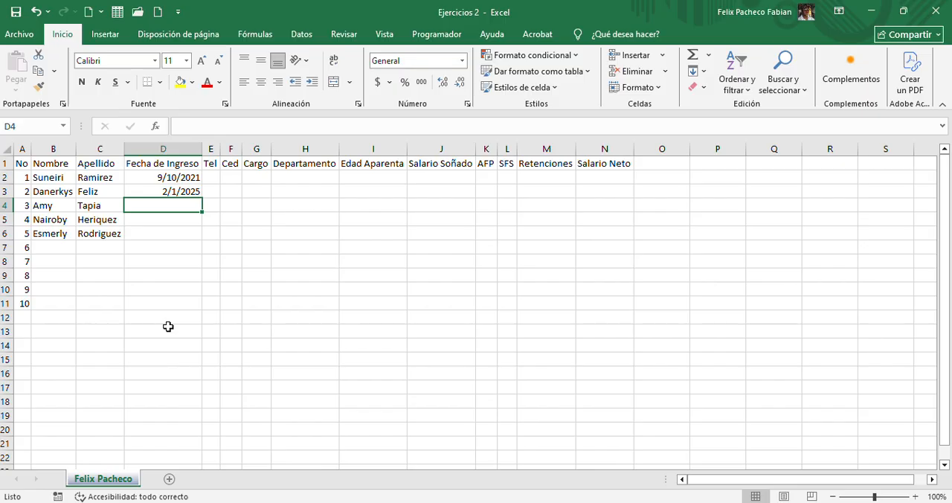
Enter the third employee's Fecha de Ingreso as 1/2/2024 in D4
text(1/2/)
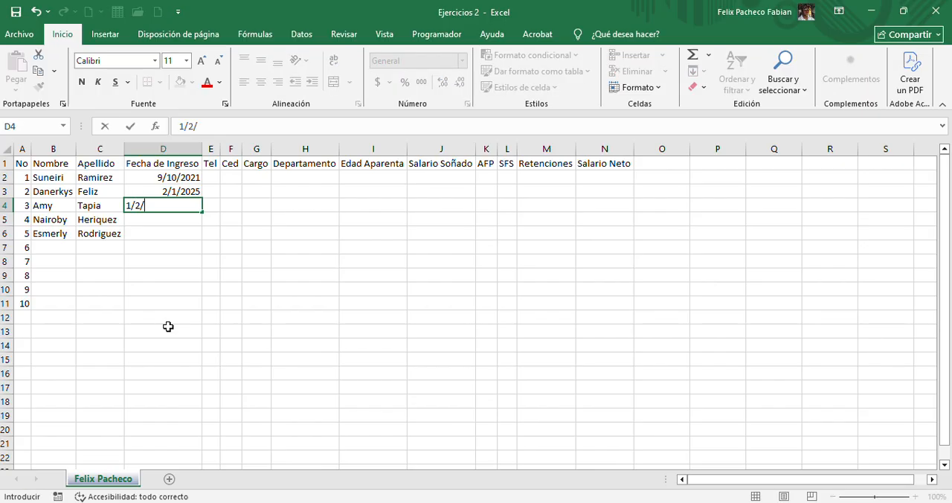
text(2024)
key(Return)
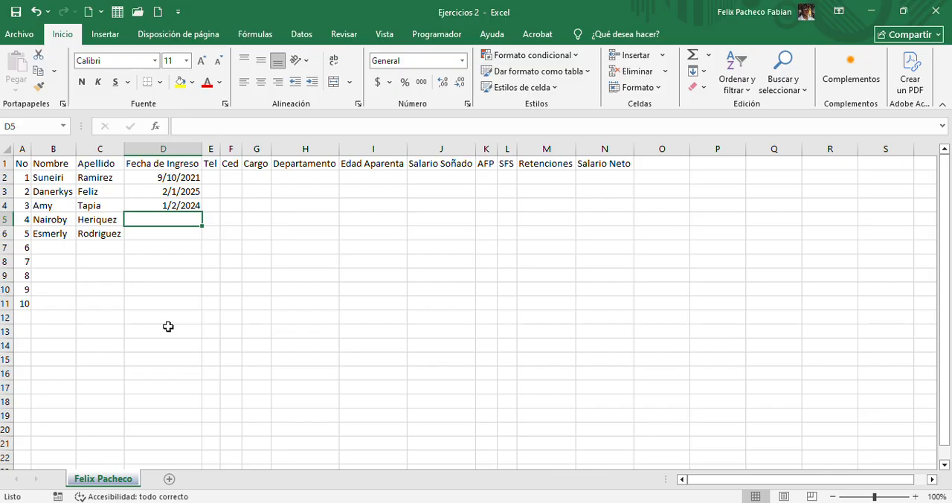
Enter the fourth employee's Fecha de Ingreso as 5/5/2023 in D5
text(5/5/)
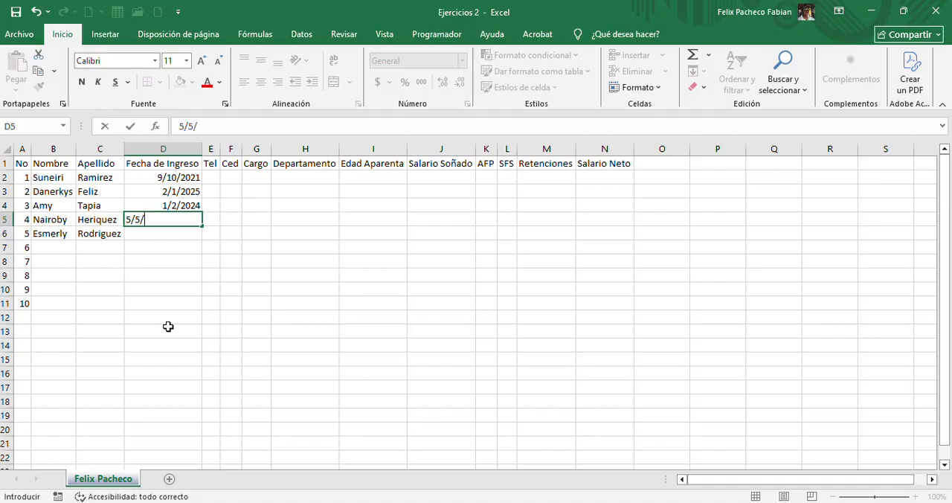
text(2023)
key(Return)
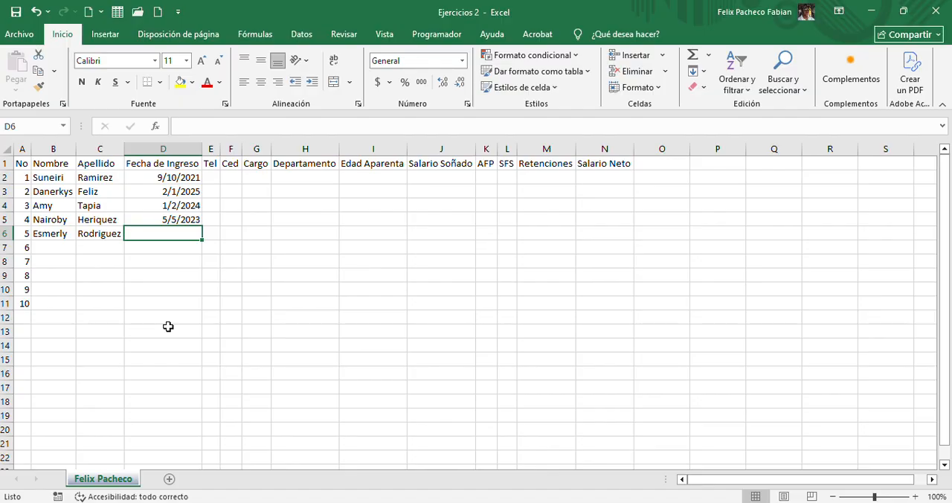
Enter the fifth employee's Fecha de Ingreso as 8/1/2023 in D6
text(8/)
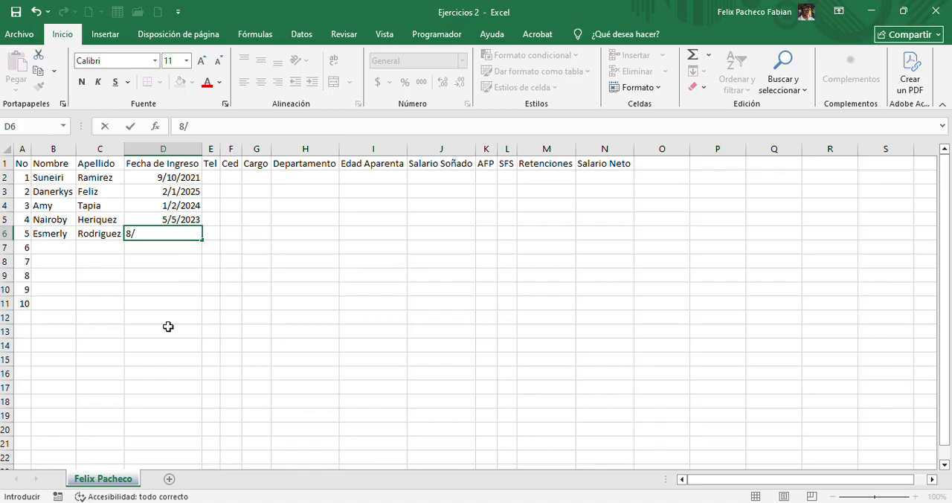
text(1/2023)
key(ctrl+Return)
key(Return)
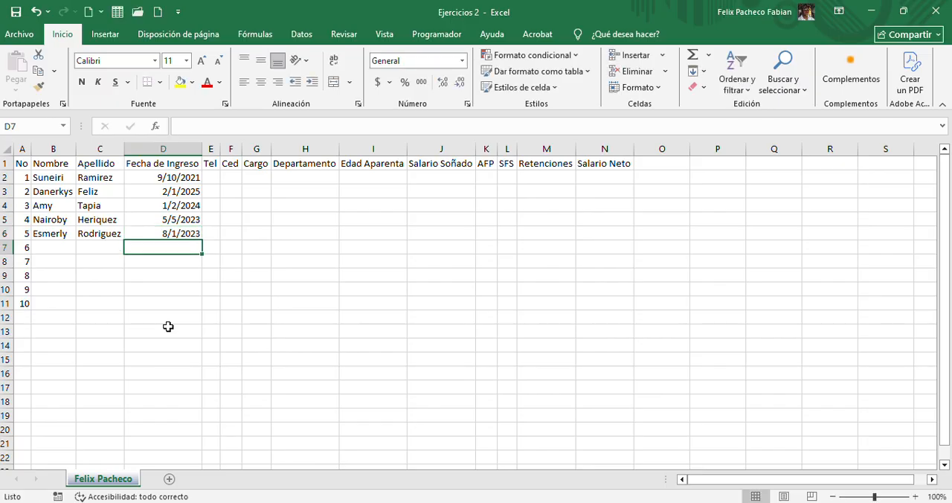
click(155, 204)
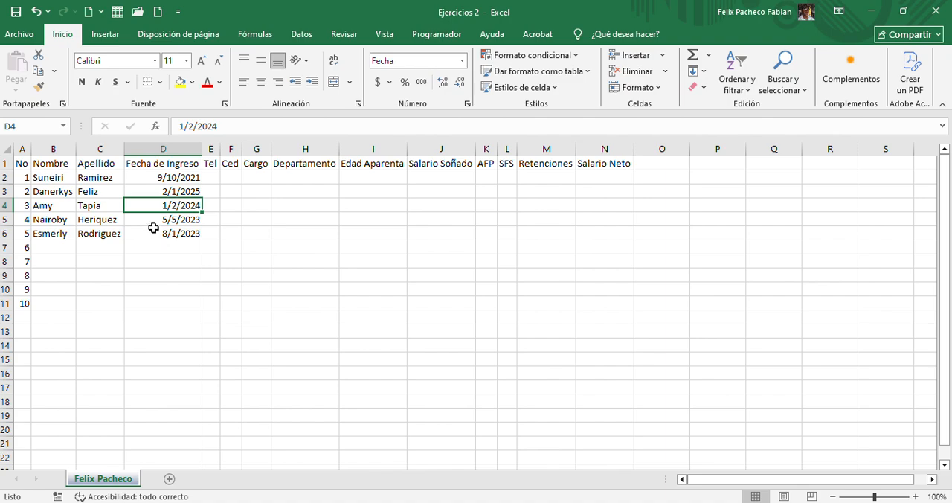
drag(159, 180, 153, 233)
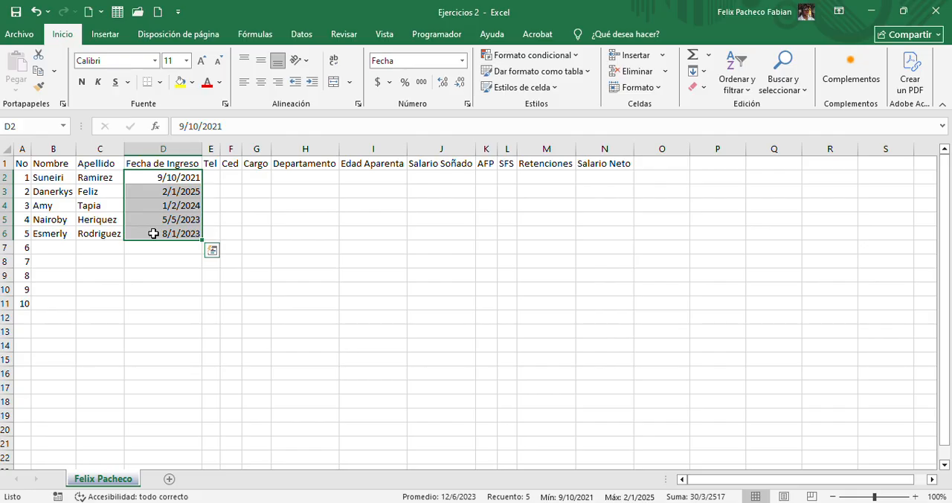
click(157, 245)
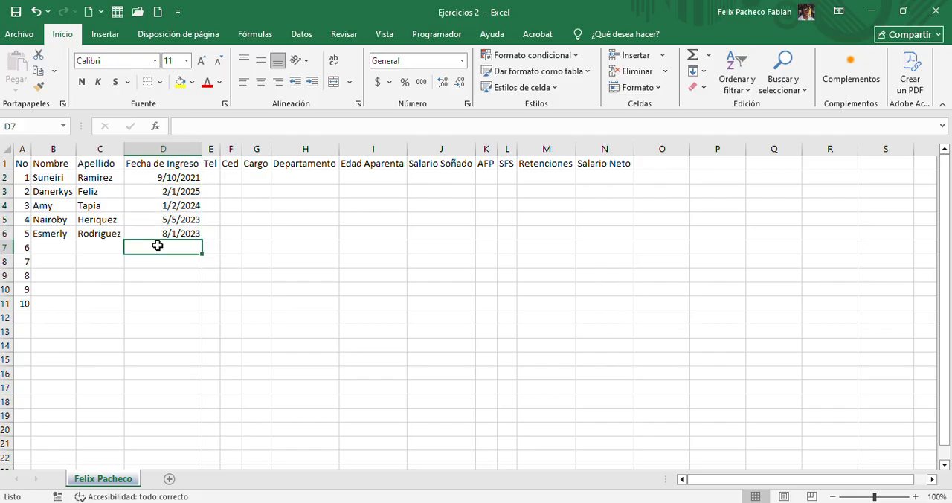
Open the cell format settings for column D from D2 down to the last sheet row and choose the Fecha category
click(179, 177)
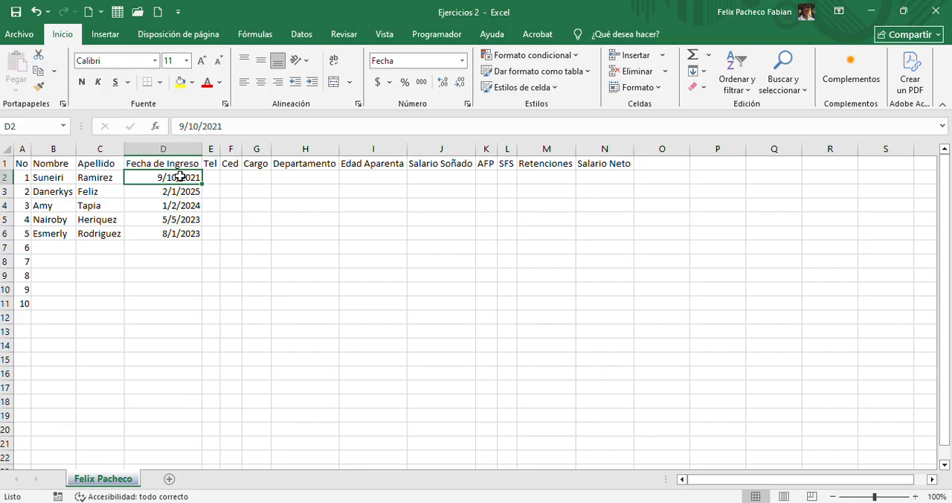
key(ctrl+shift+Down)
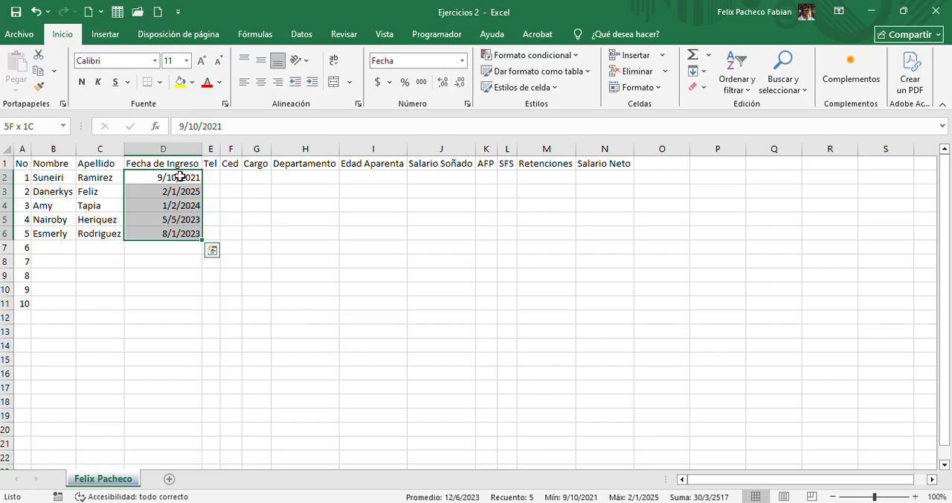
key(ctrl+shift+Down)
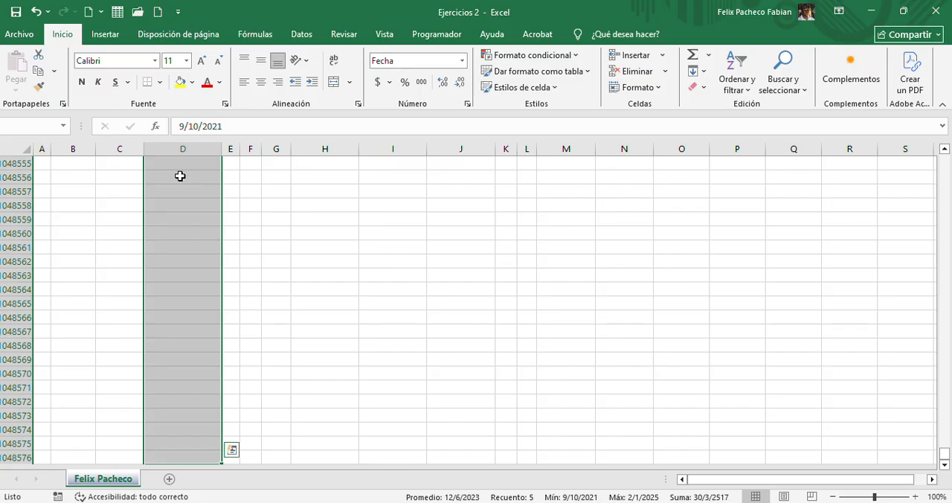
drag(943, 453, 941, 159)
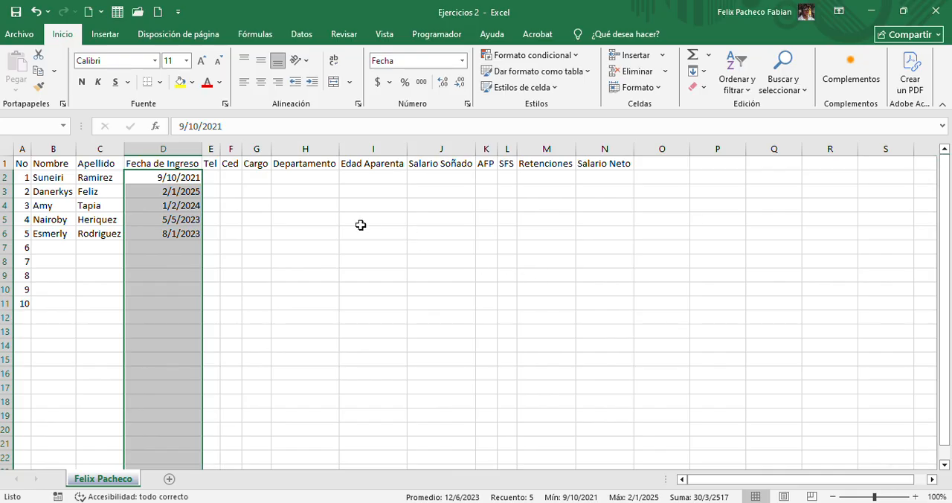
right_click(158, 221)
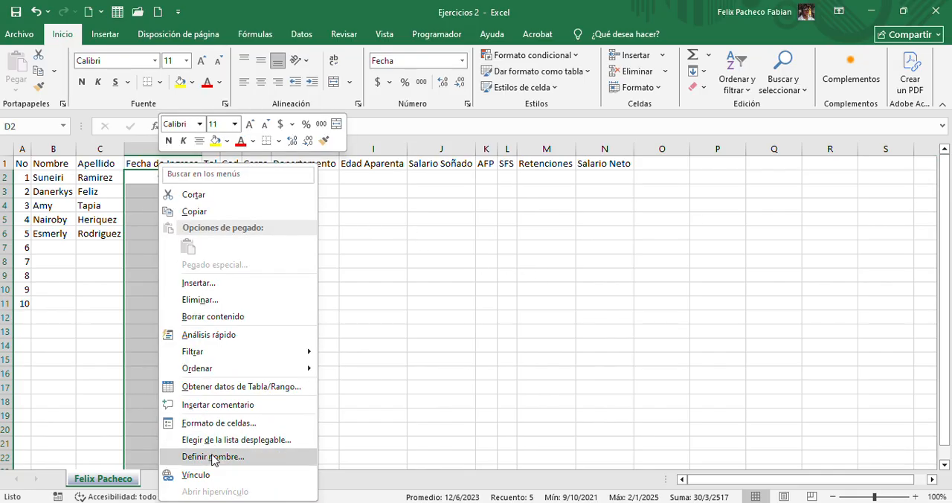
click(198, 421)
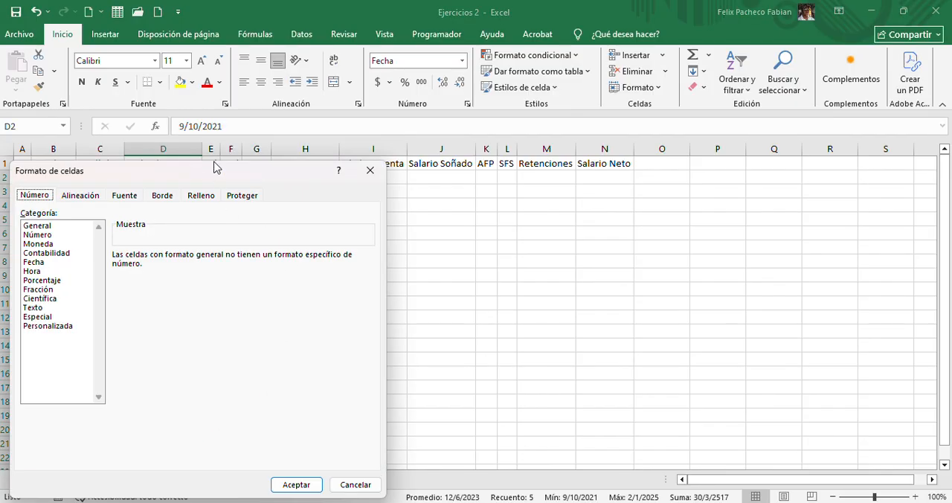
drag(214, 167, 529, 131)
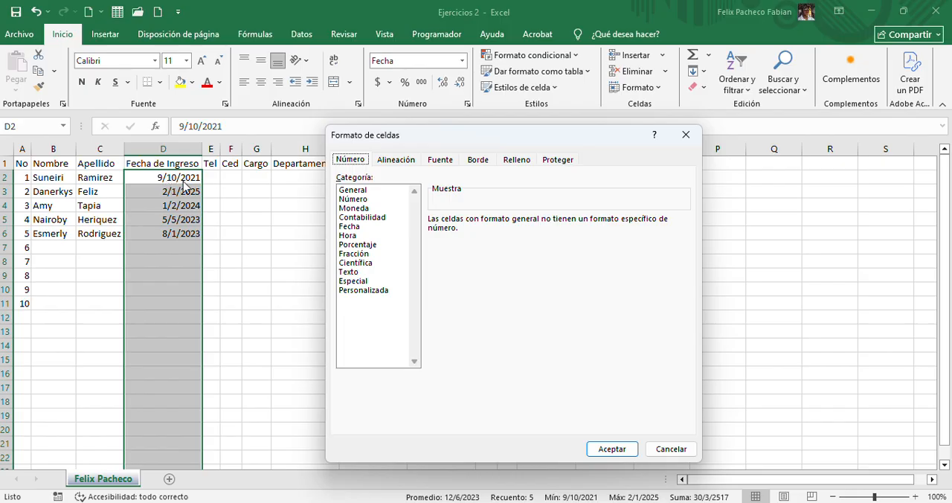
click(352, 228)
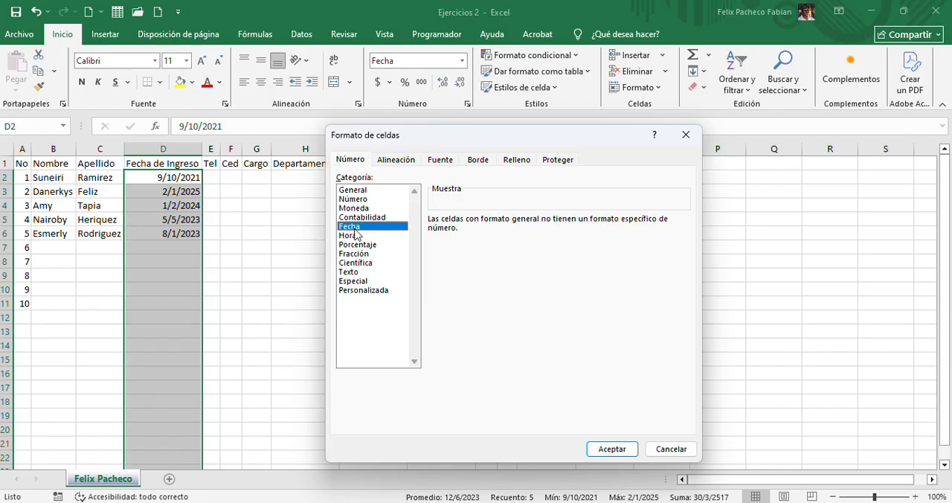
Compare the short, long and two-digit-year Fecha display types using the sample preview of the first hire date
click(447, 240)
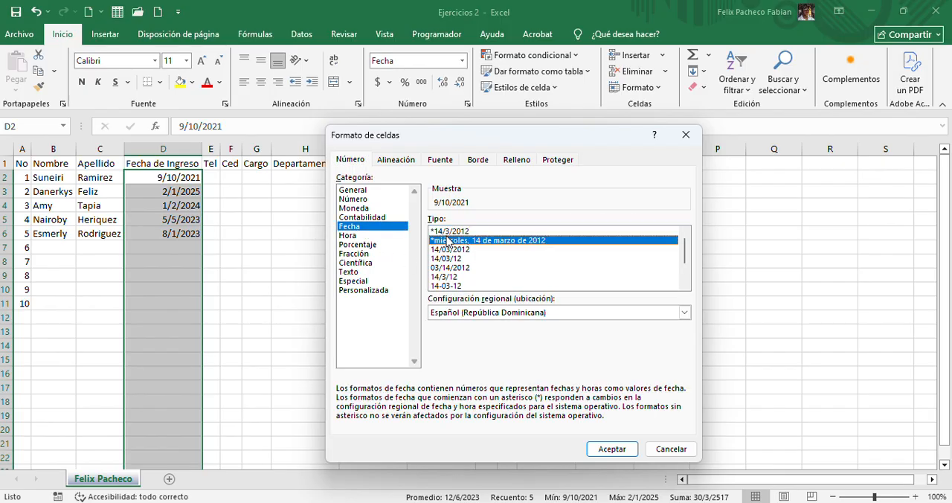
key(Down)
key(Down)
key(Down)
key(Down)
key(Down)
key(Down)
key(Down)
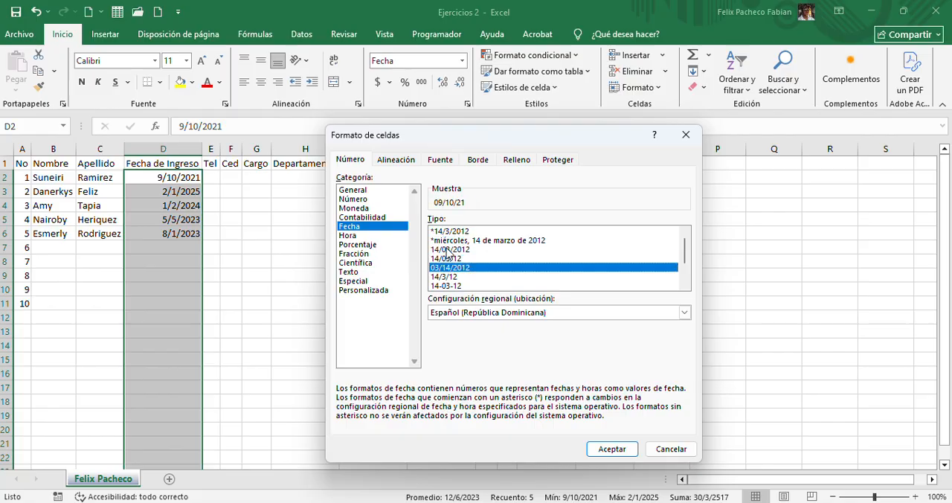
key(Down)
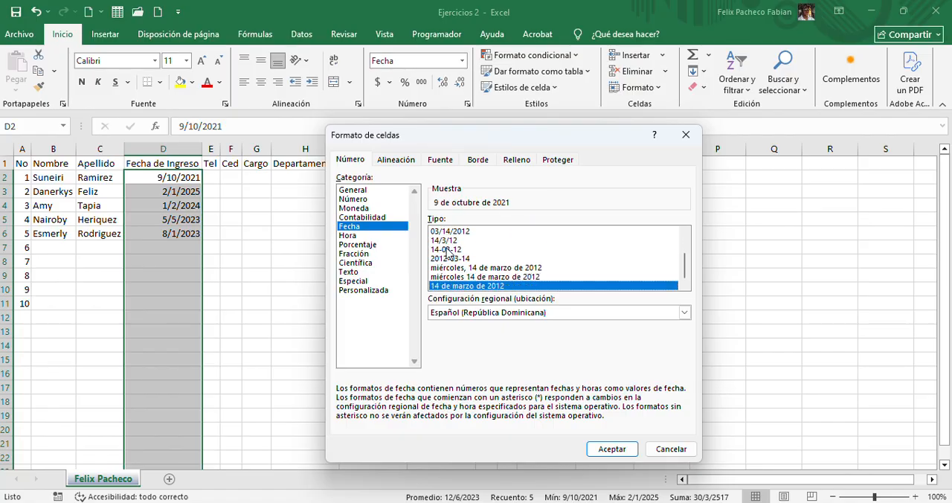
key(Up)
key(Up)
key(Up)
key(Up)
key(Up)
key(Up)
key(Up)
key(Up)
key(Up)
key(Up)
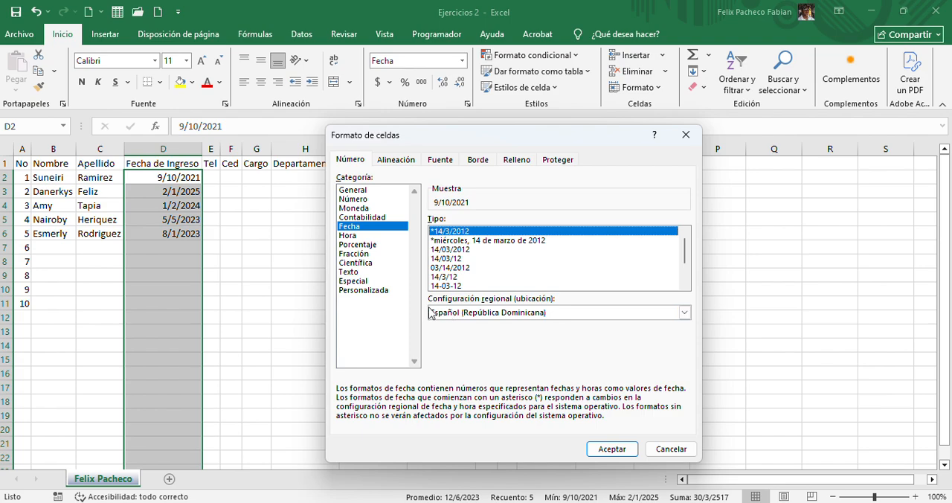
click(457, 241)
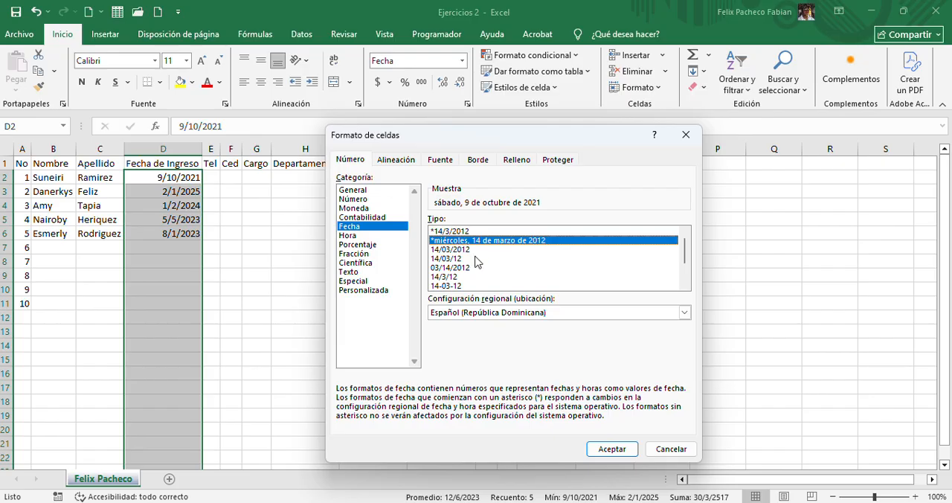
click(478, 232)
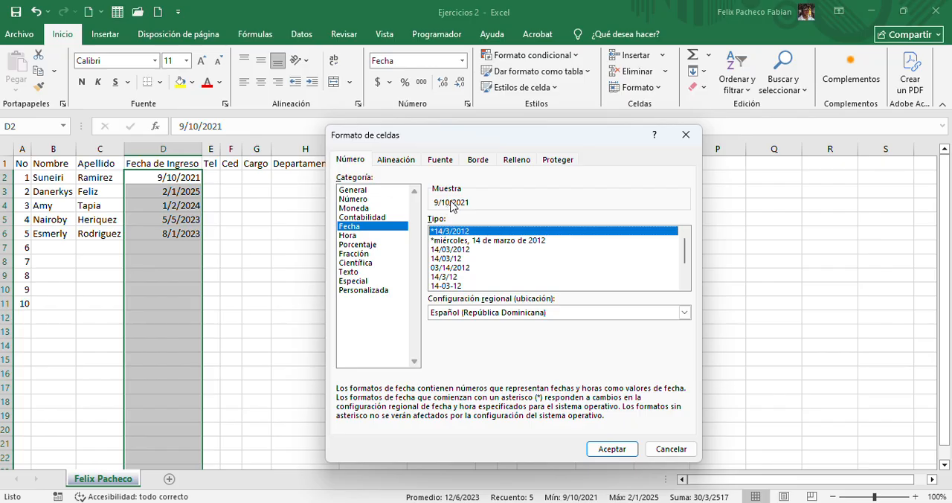
key(Down)
key(Down)
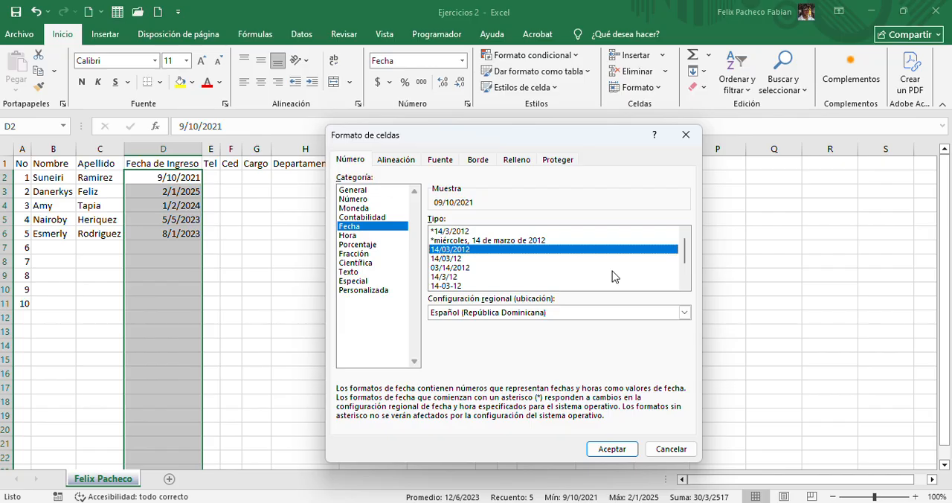
key(Down)
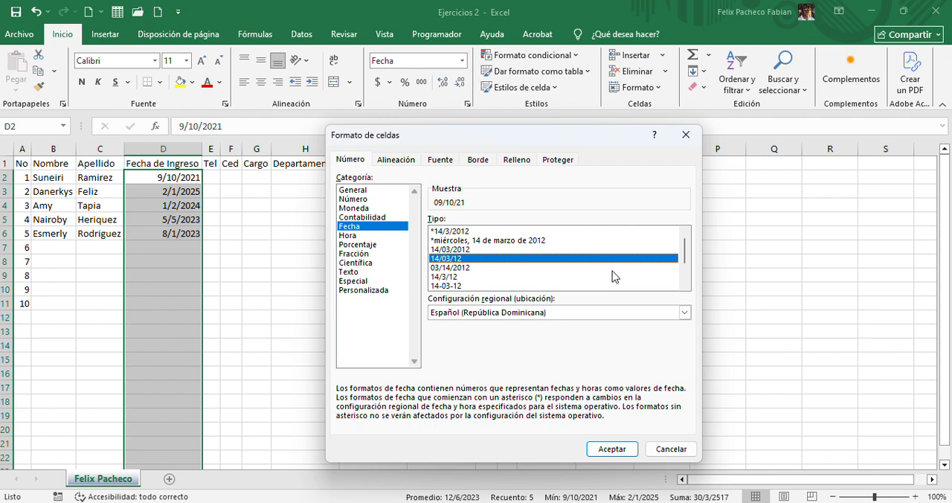
click(612, 269)
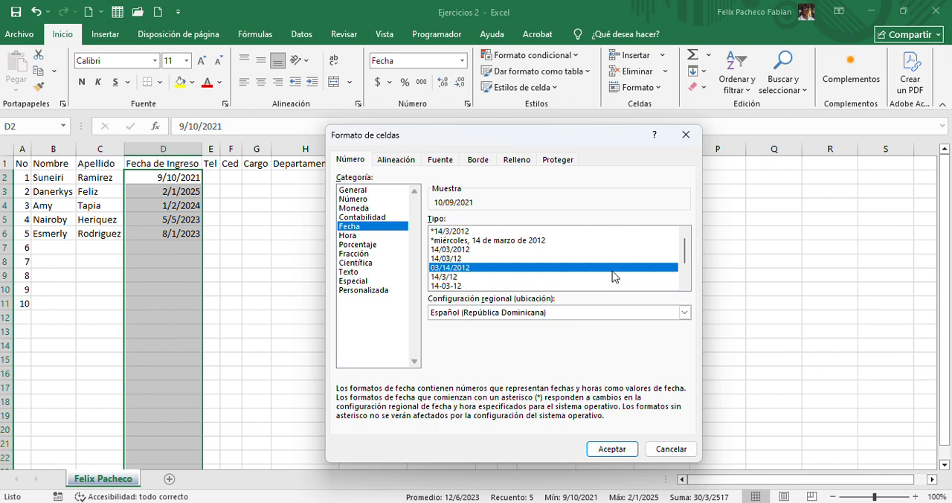
click(613, 276)
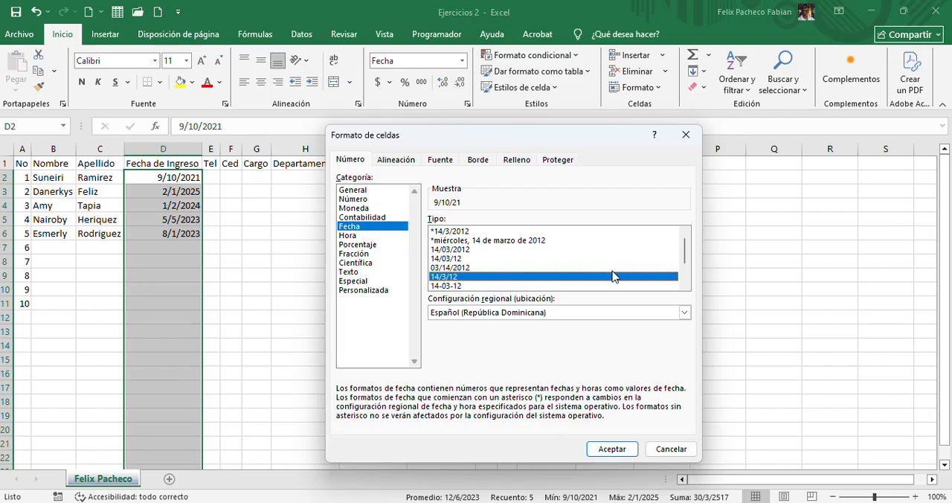
key(Down)
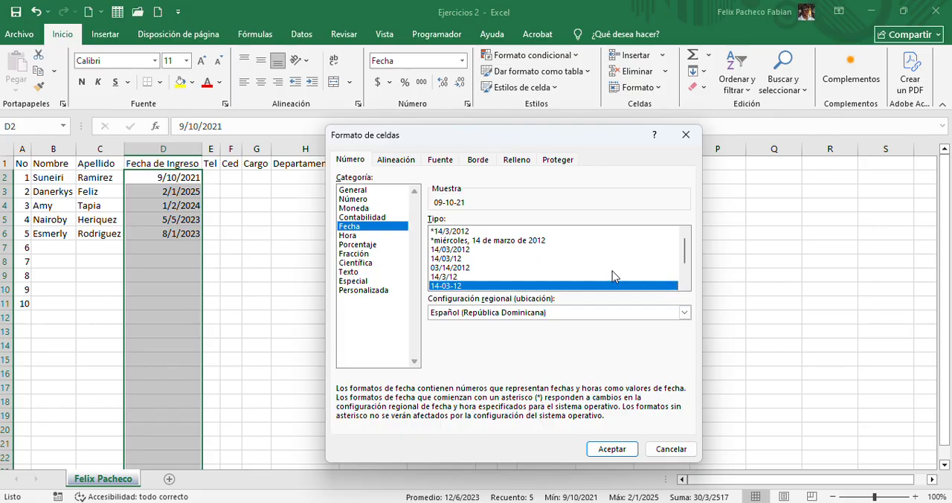
Apply the long date type "*miércoles, 14 de marzo de 2012" to the selected Fecha de Ingreso cells
key(Up)
key(Up)
key(Up)
key(Up)
key(Up)
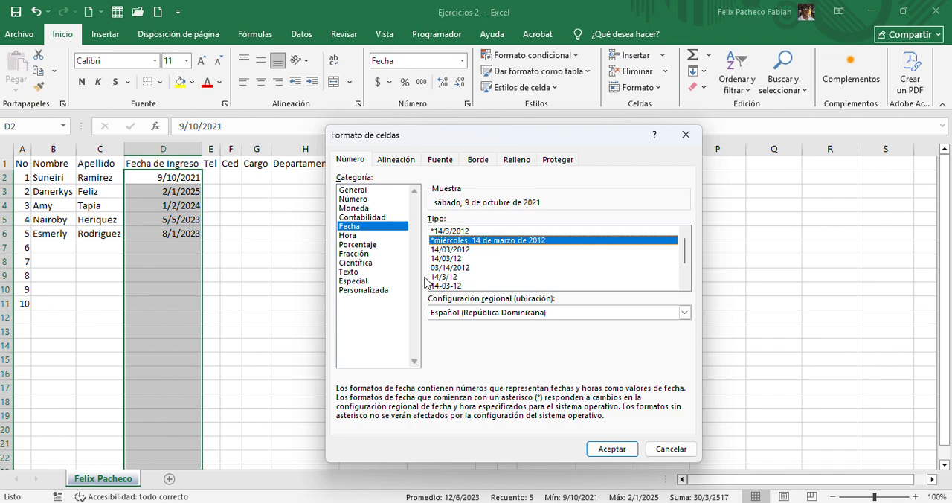
click(611, 449)
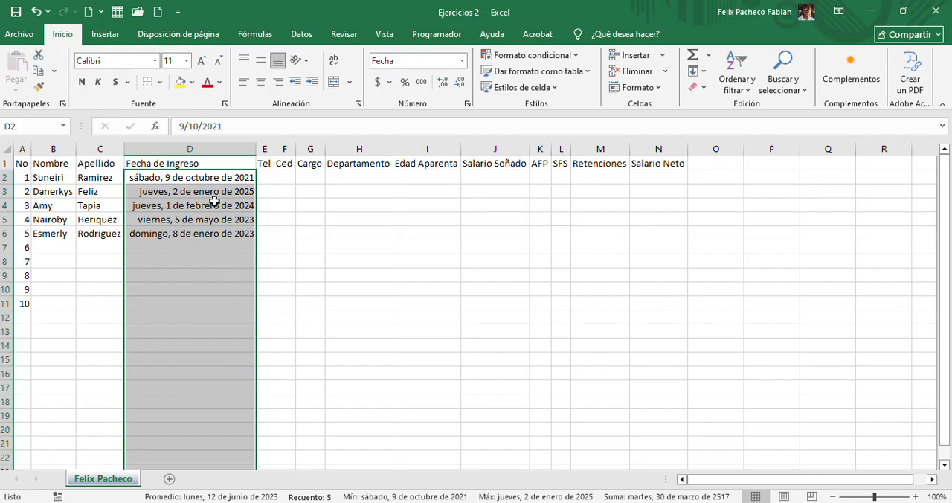
click(183, 180)
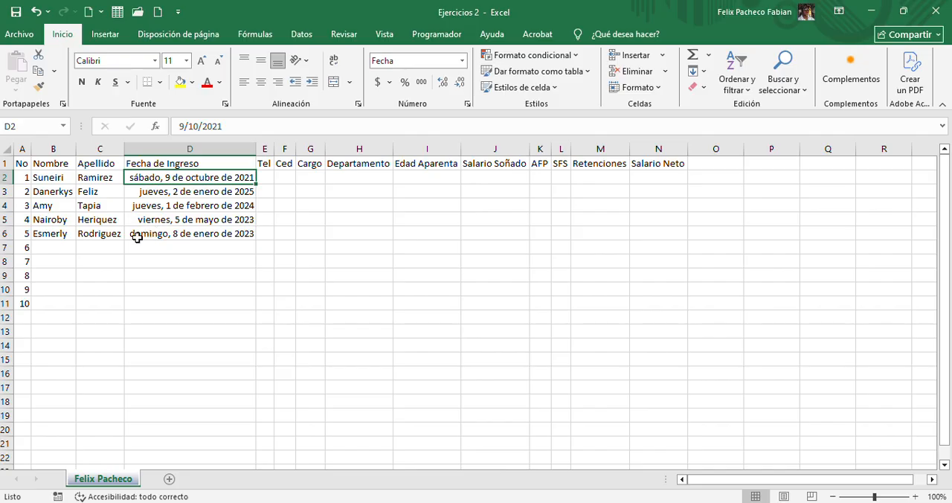
click(159, 236)
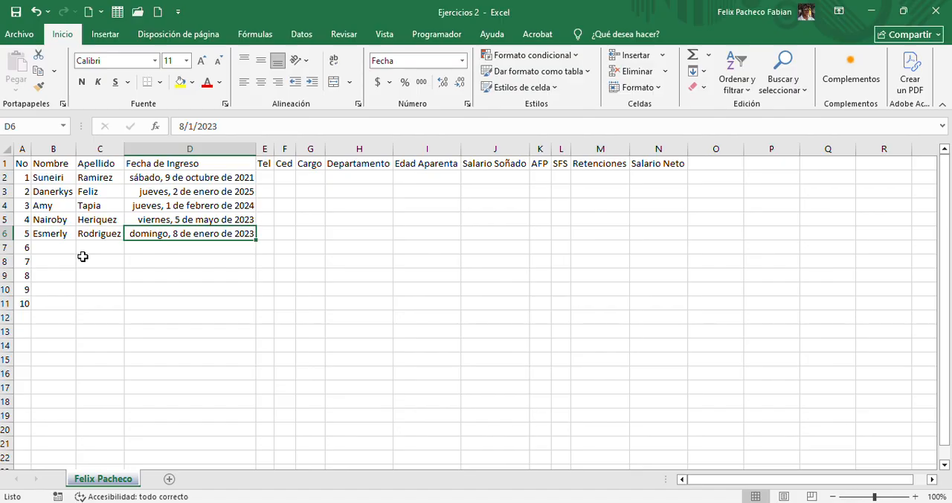
click(186, 244)
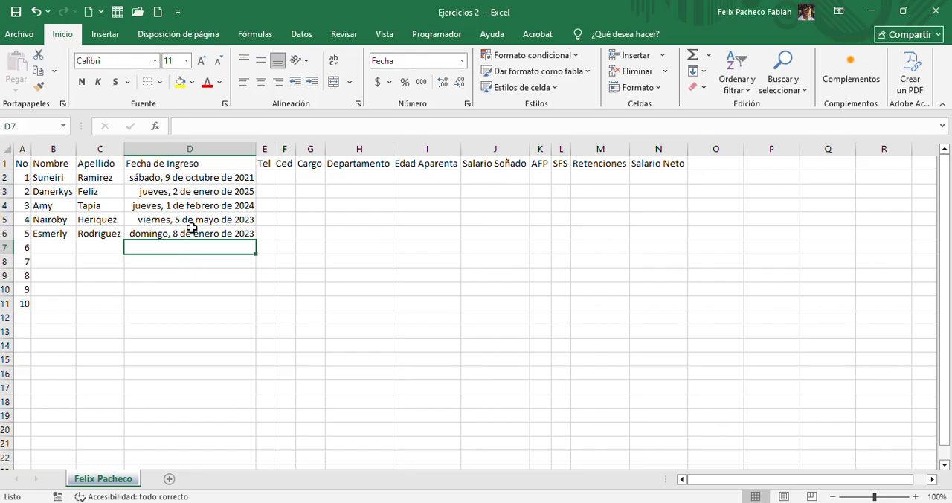
click(191, 234)
Enter 10/6/2024 as the Fecha de Ingreso for row number 6 in D7
click(191, 245)
text(10/)
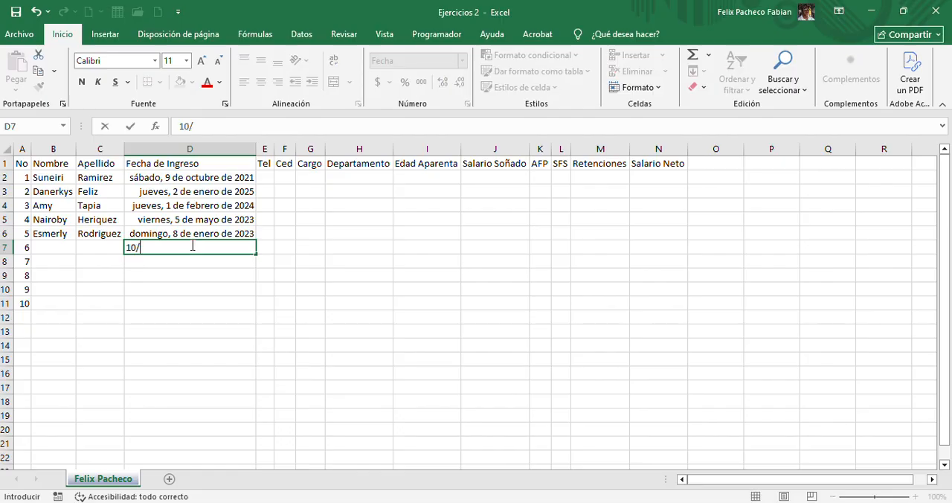
text(6/2024)
key(Return)
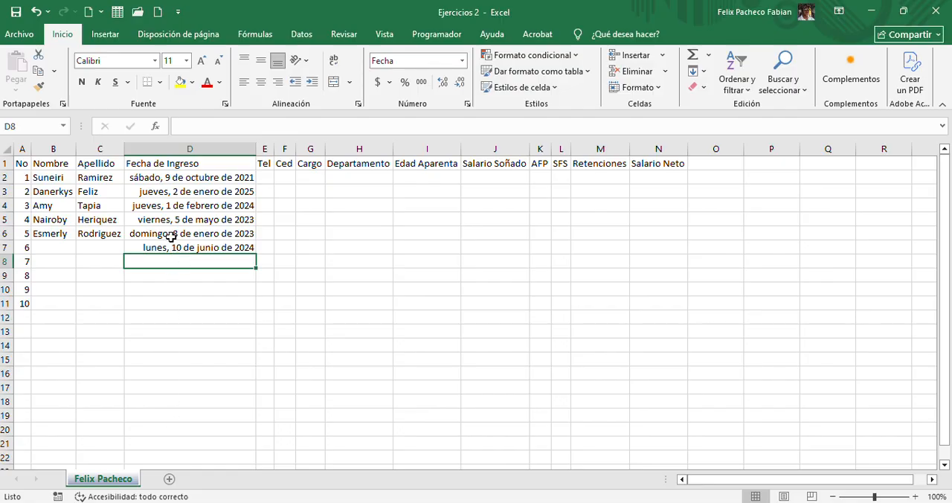
Enter the first employee's phone number in the Tel column at E2
click(260, 176)
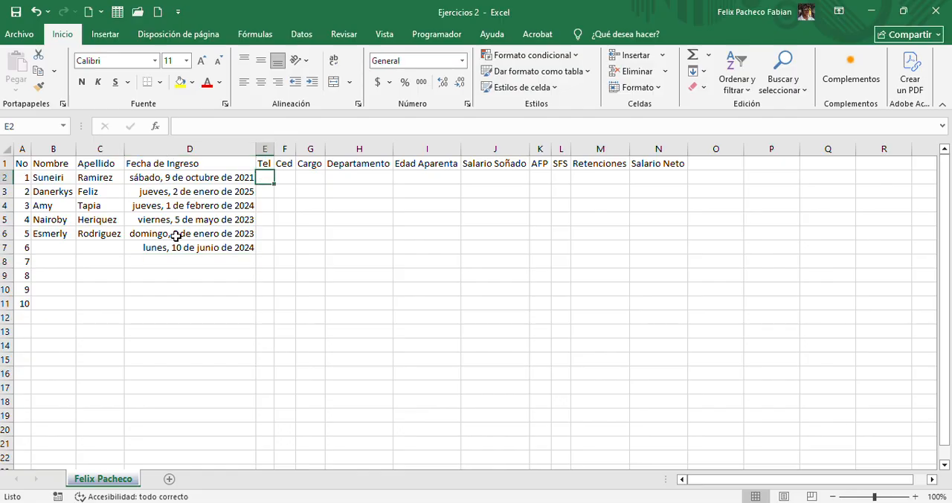
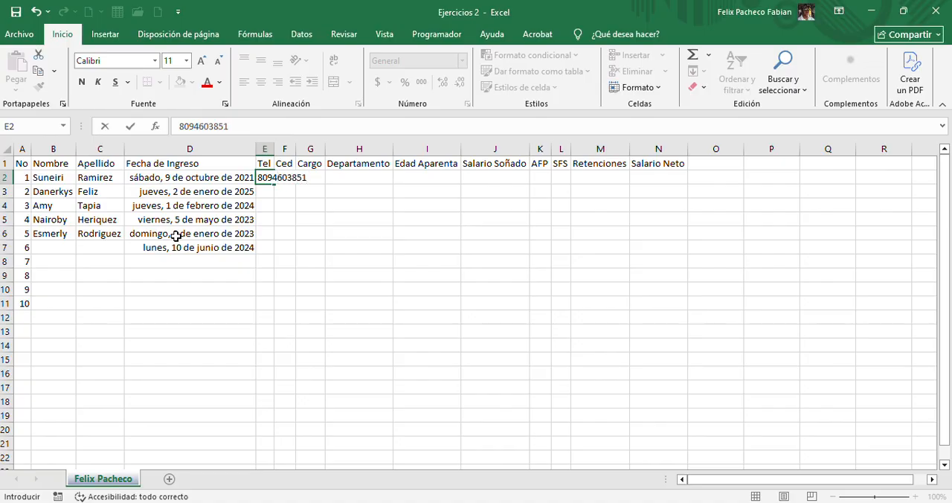
key(Return)
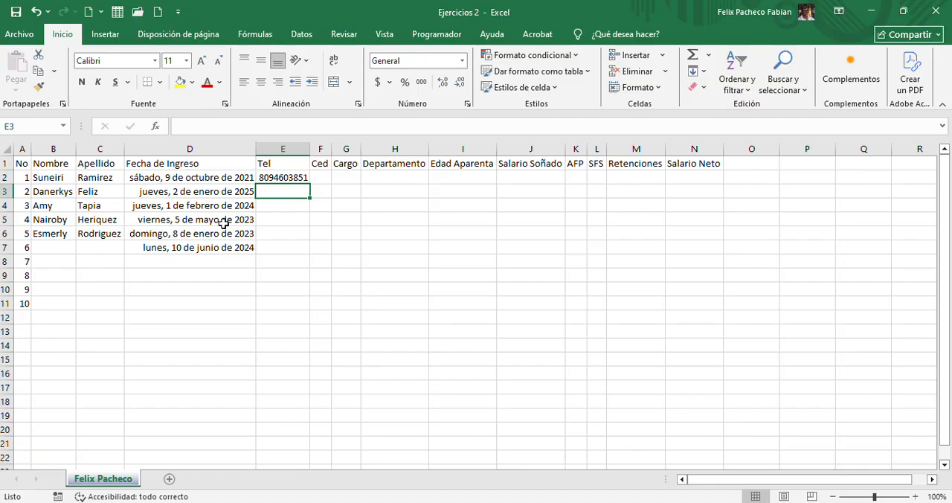
click(270, 178)
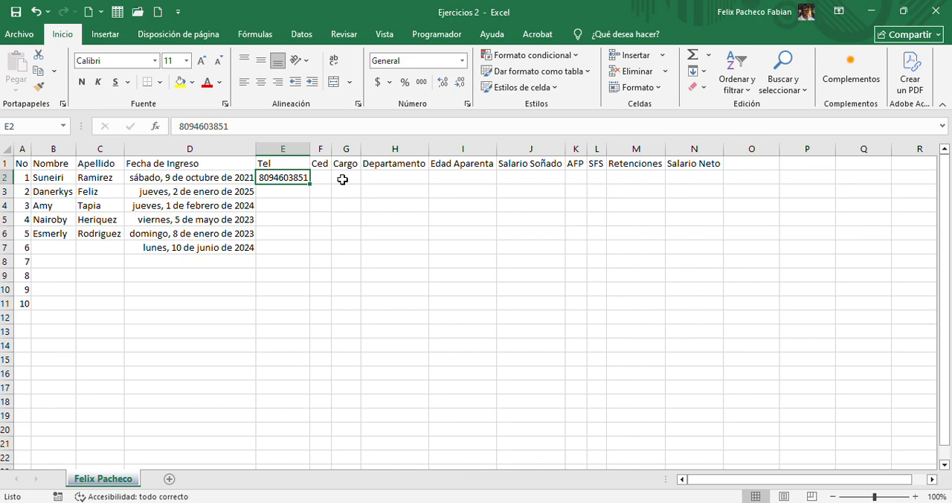
key(ctrl+shift+Down)
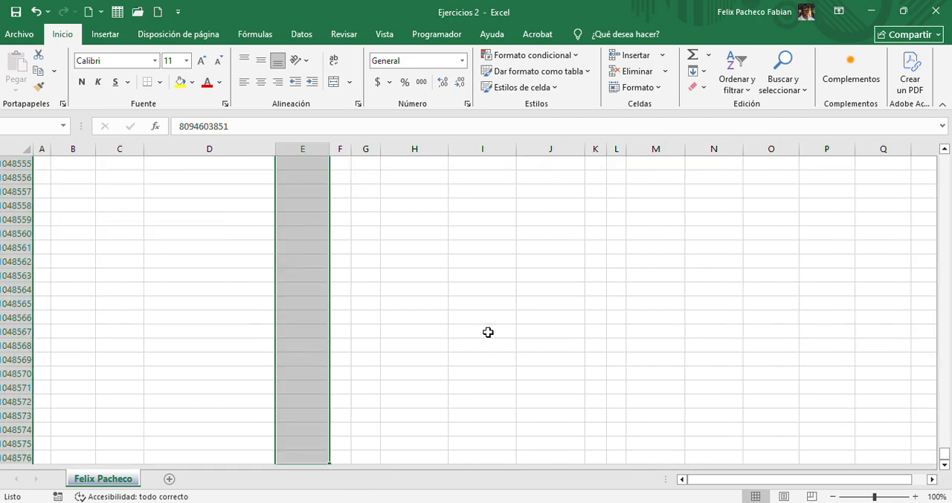
drag(944, 452, 935, 134)
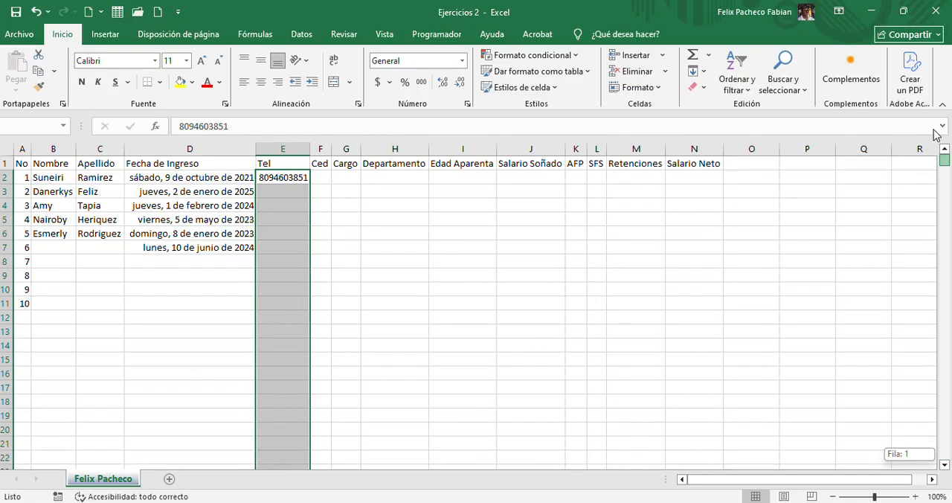
right_click(283, 200)
click(326, 422)
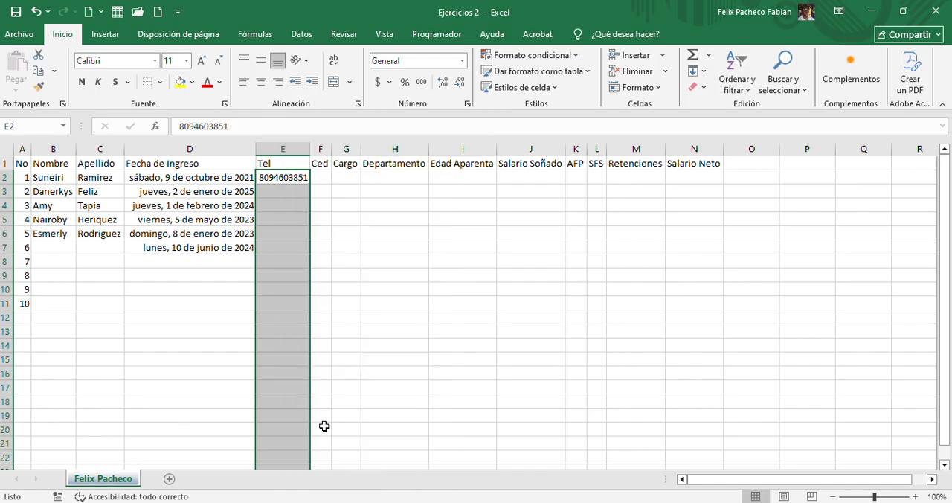
click(174, 326)
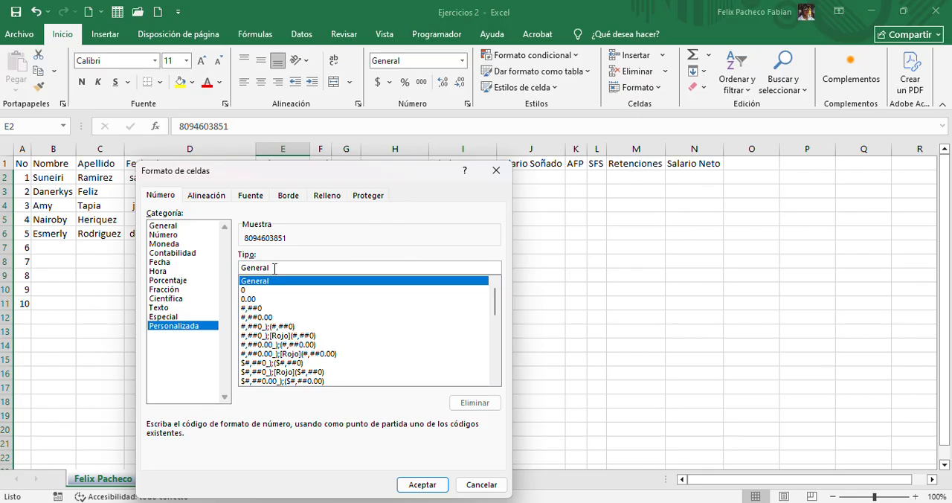
drag(273, 268, 187, 266)
key(BackSpace)
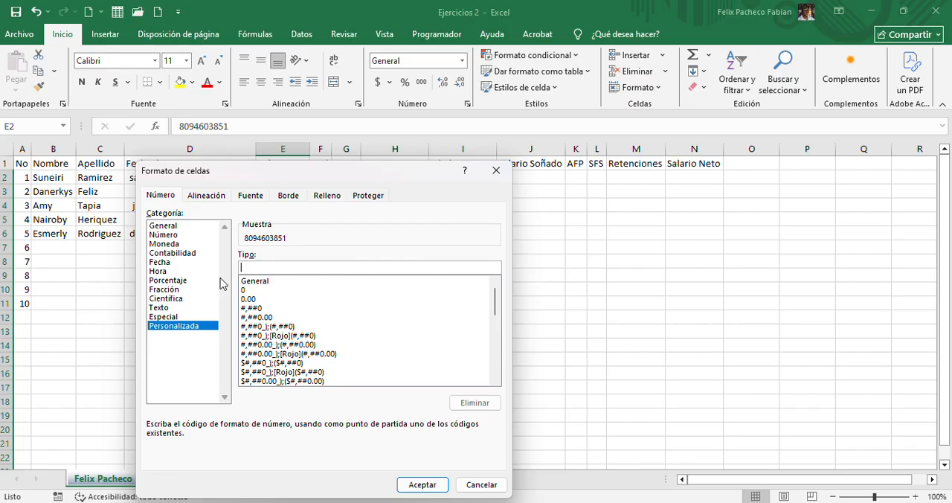
text(()
text(000)
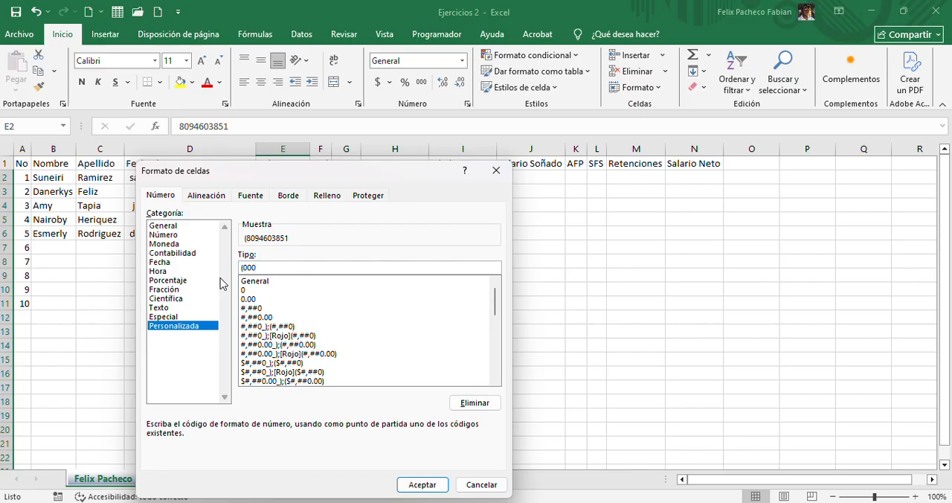
text())
text(000-0000)
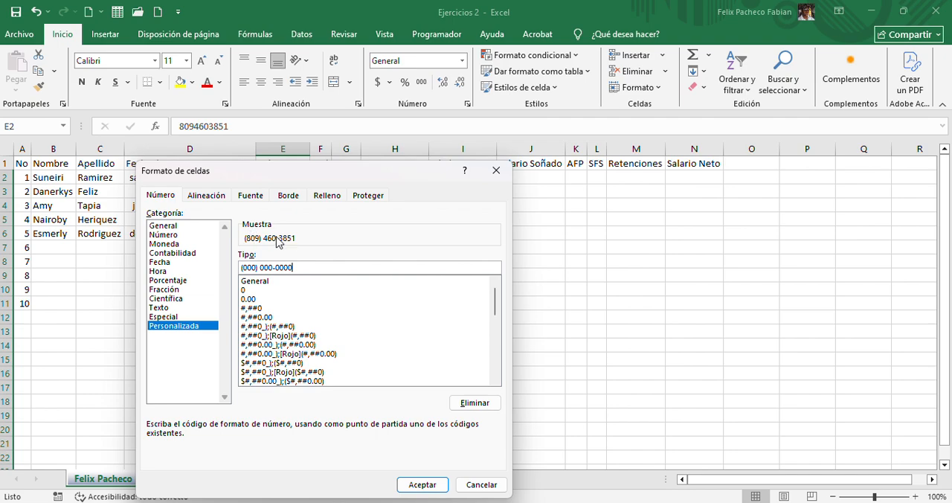
click(423, 485)
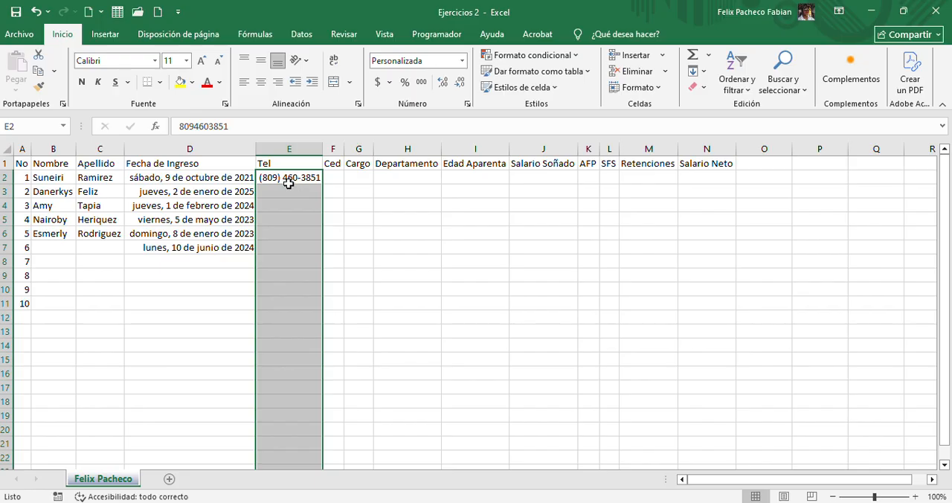
Enter the second employee's phone number in the Tel column at E3
click(288, 191)
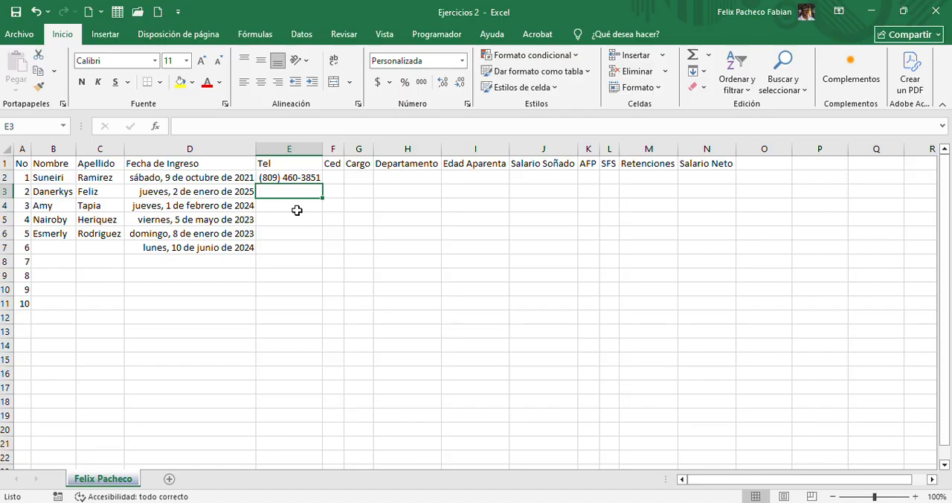
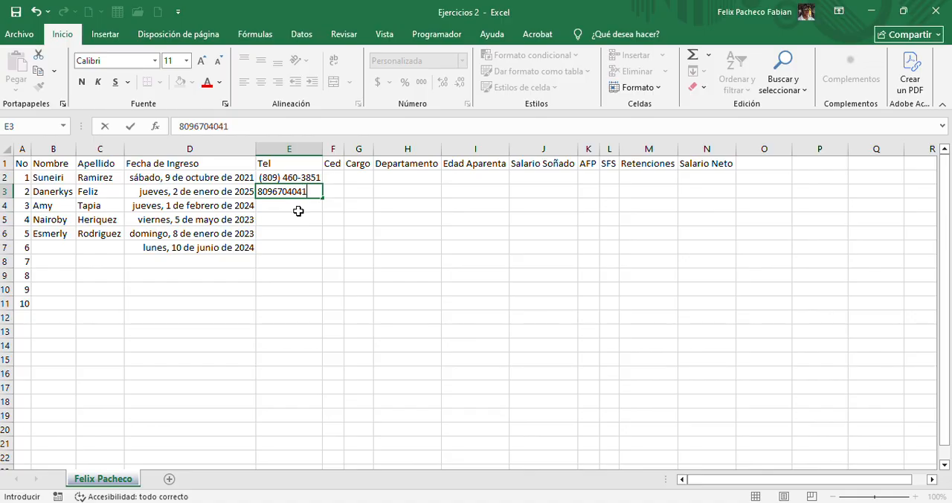
click(299, 211)
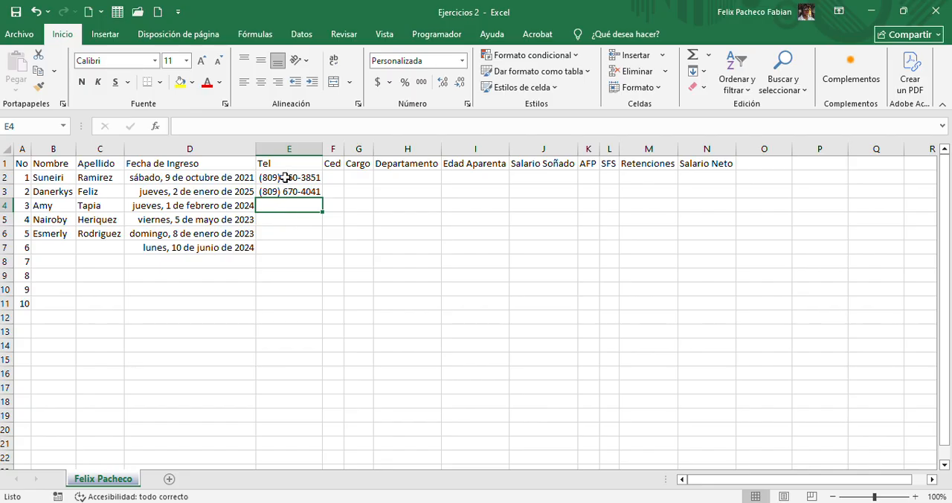
click(286, 179)
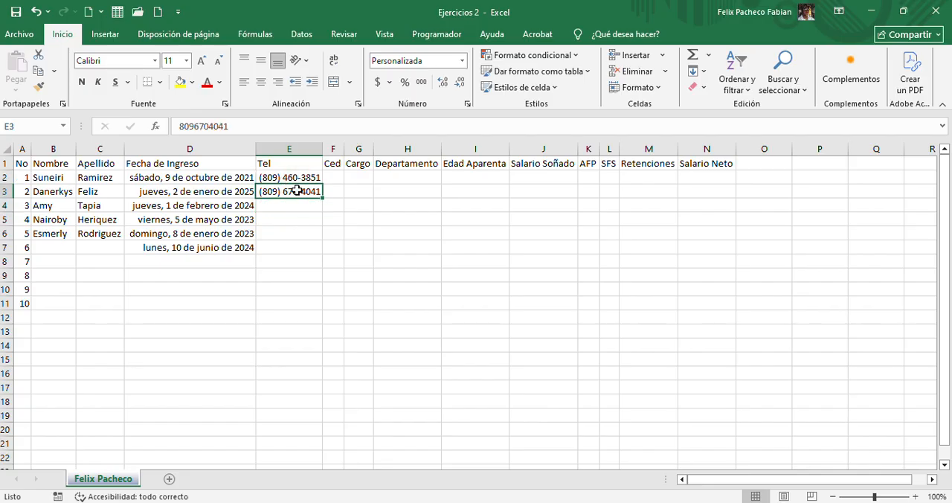
Try entering a number with leading zeros in the Ced column at F2, and clear the entry
click(336, 177)
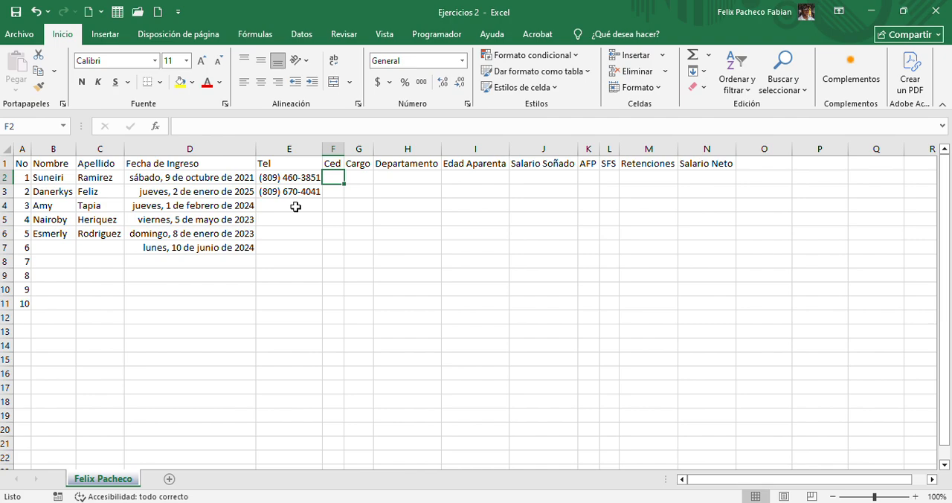
text(00)
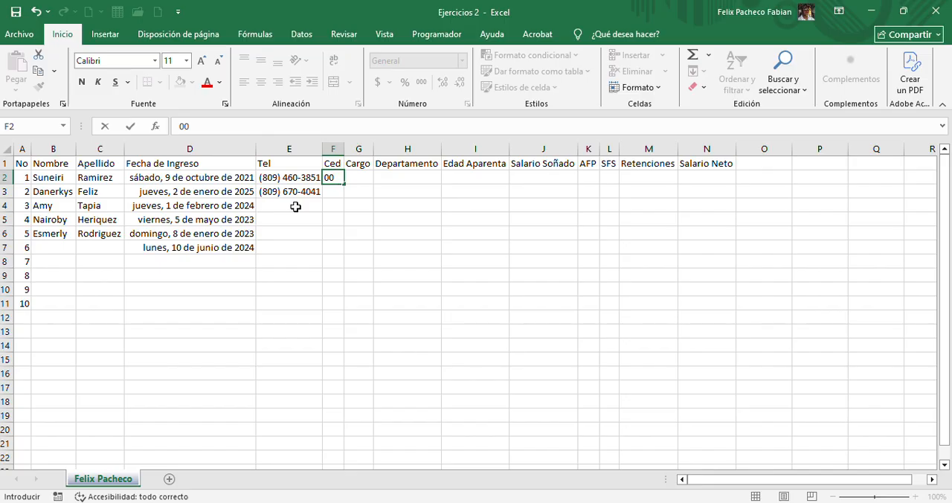
text(1)
key(Return)
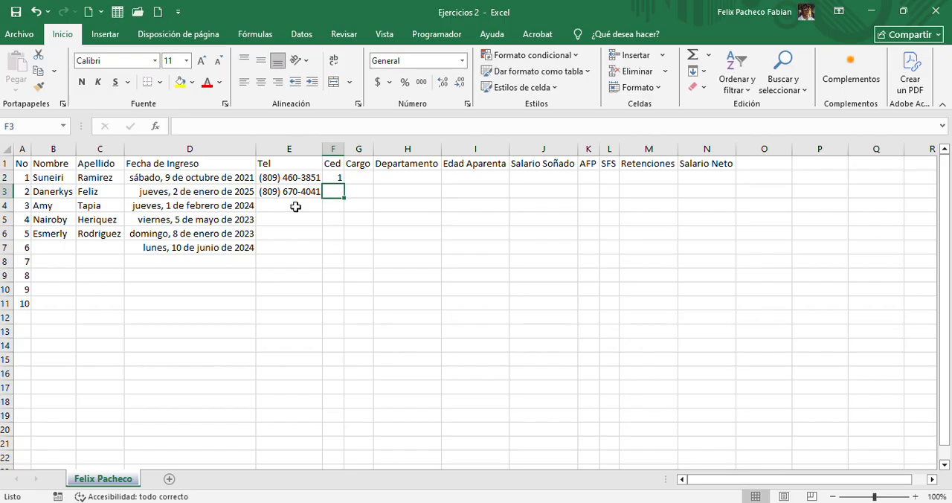
key(Up)
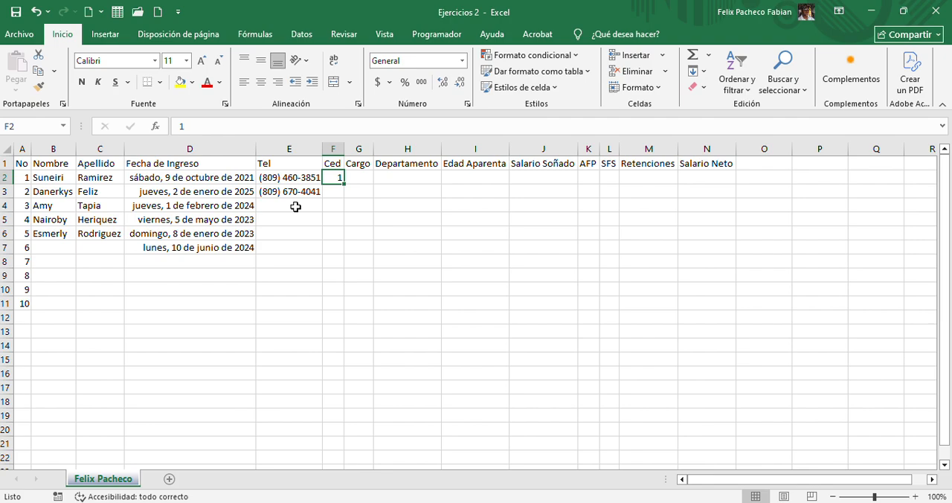
key(Down)
key(Down)
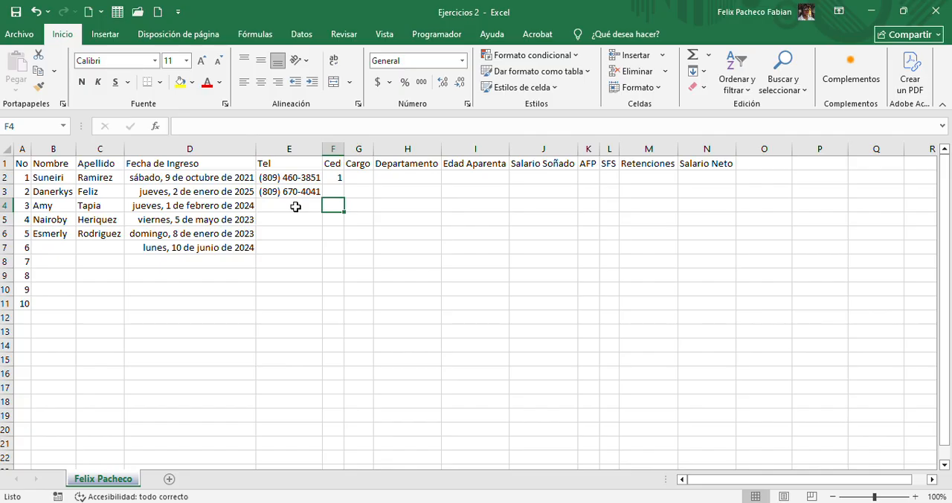
key(Up)
key(Up)
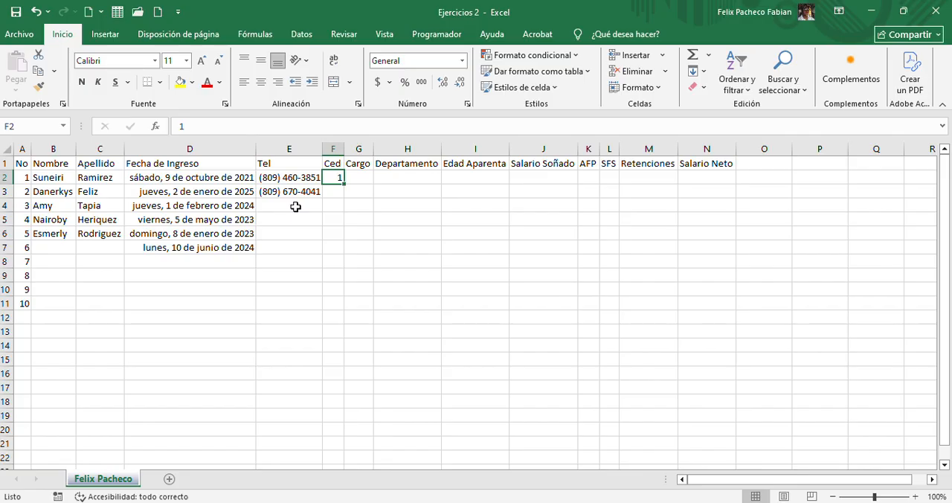
key(Delete)
key(ctrl+shift+Down)
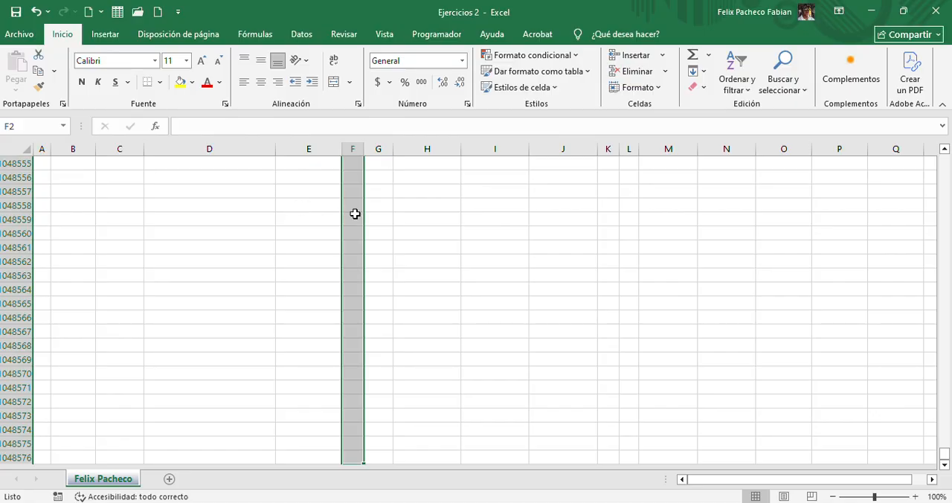
click(463, 60)
scroll(410, 337, down, 1)
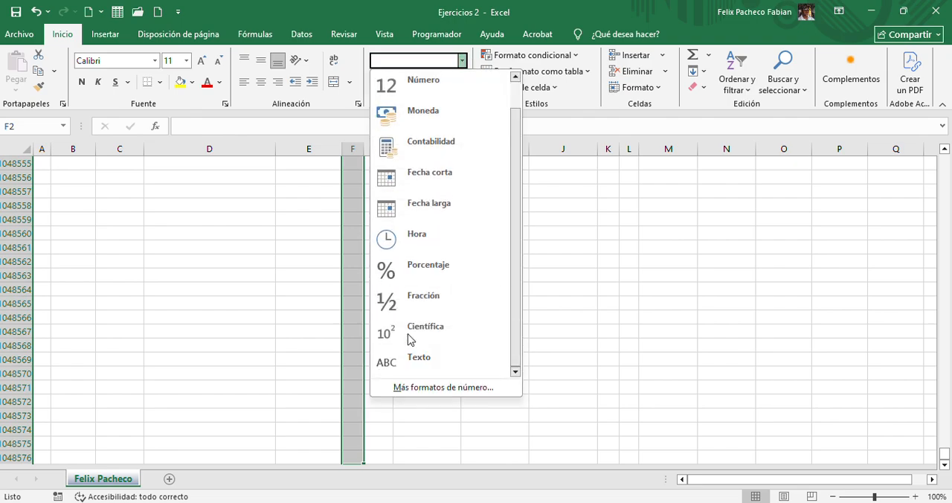
click(426, 391)
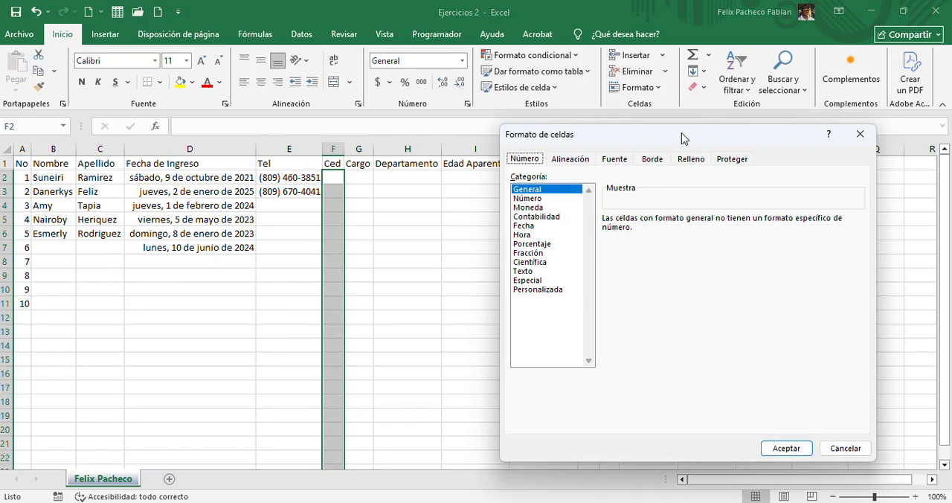
drag(680, 135, 575, 89)
click(425, 239)
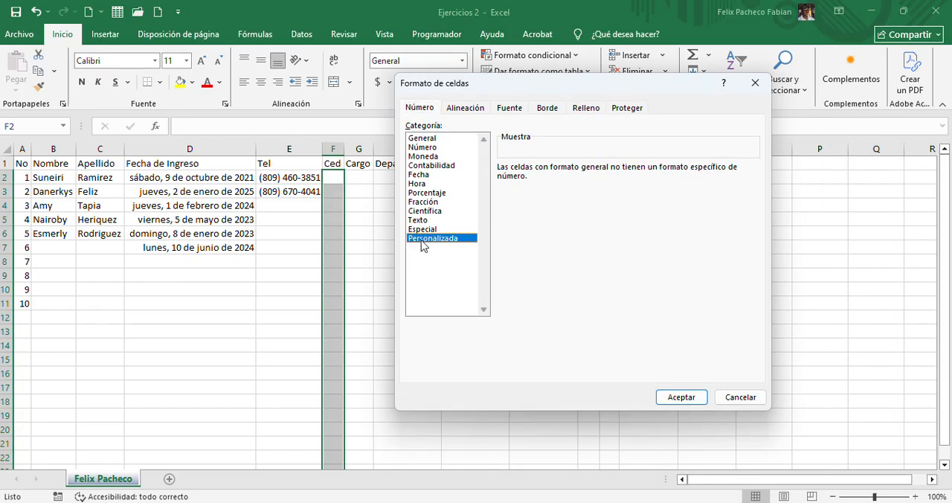
drag(542, 185, 487, 179)
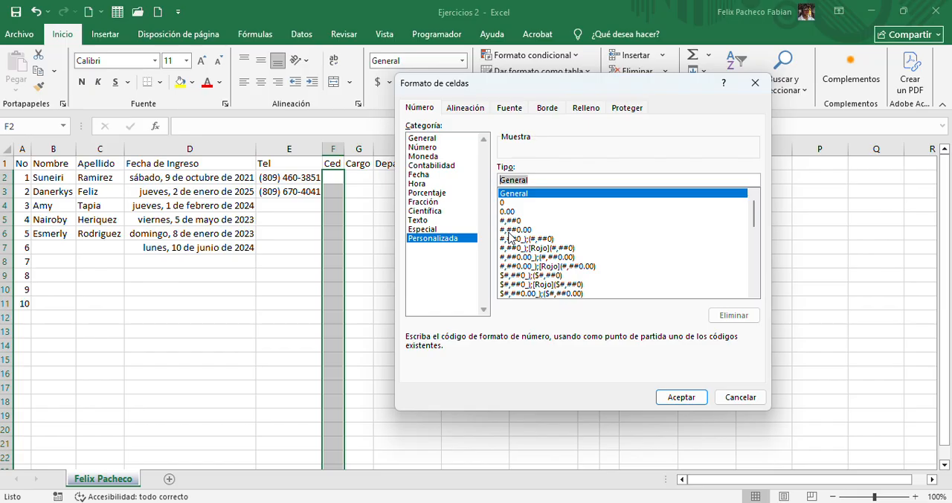
text(000)
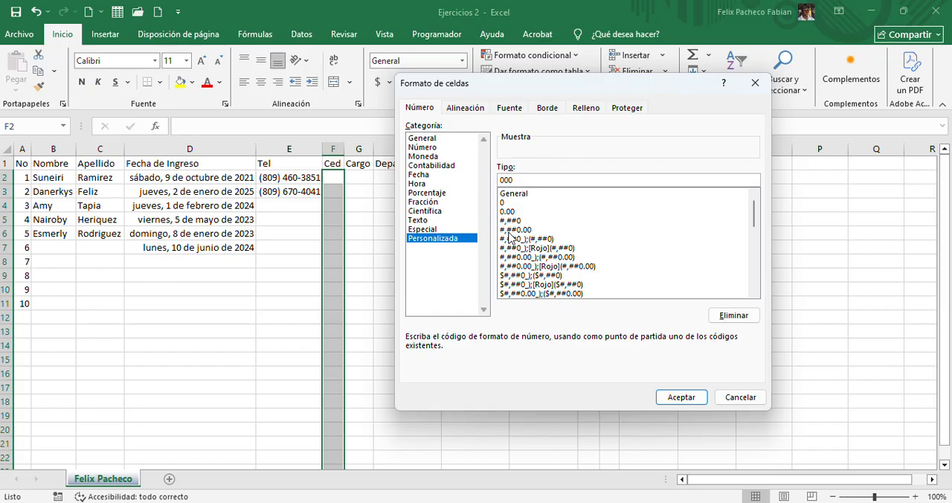
text(-0000000-0)
key(Return)
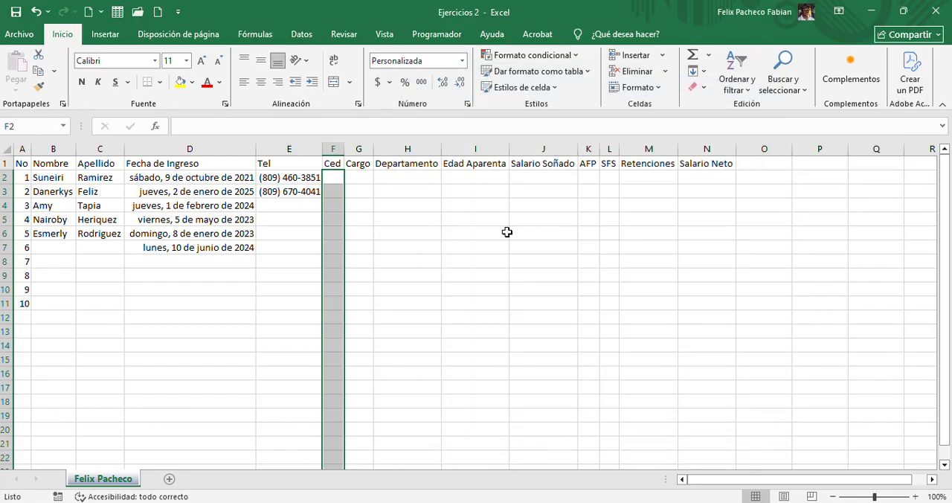
Enter the first employee's ID number in the Ced column at F2 and inspect its stored value
click(337, 176)
text(00)
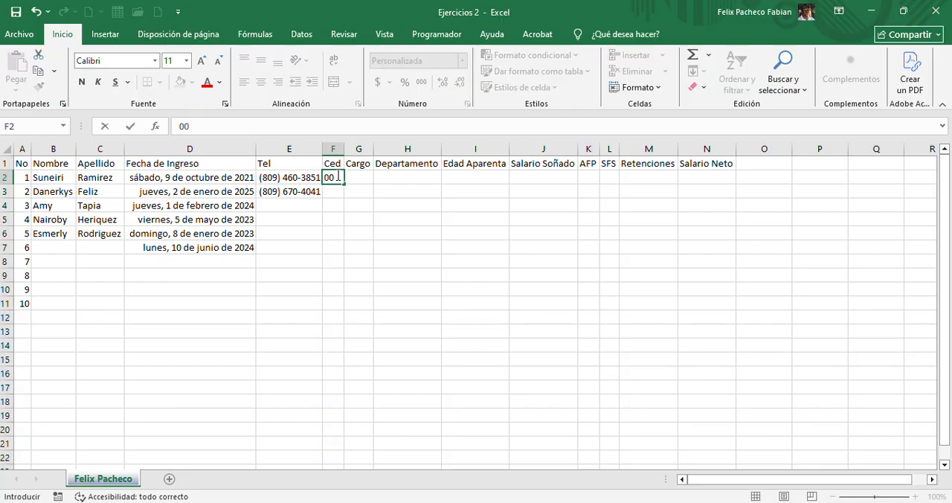
text(1-)
text(1234)
text(567-8)
key(Return)
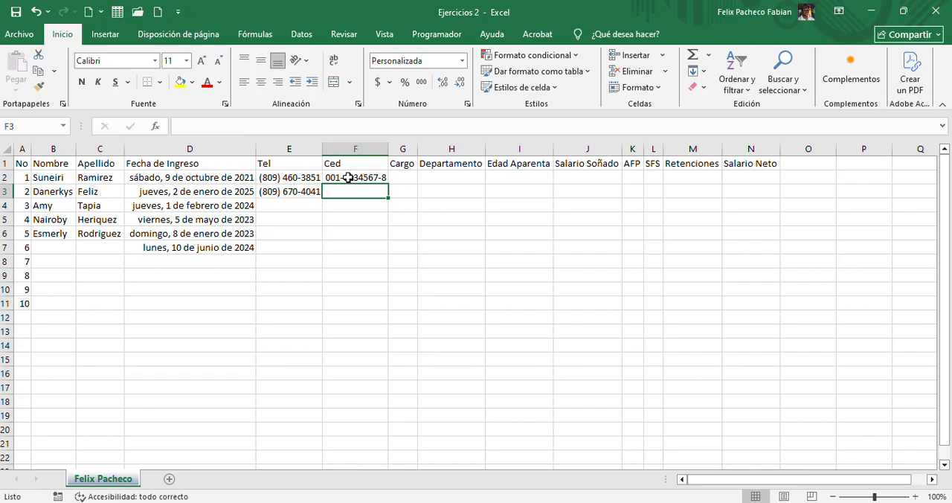
click(347, 177)
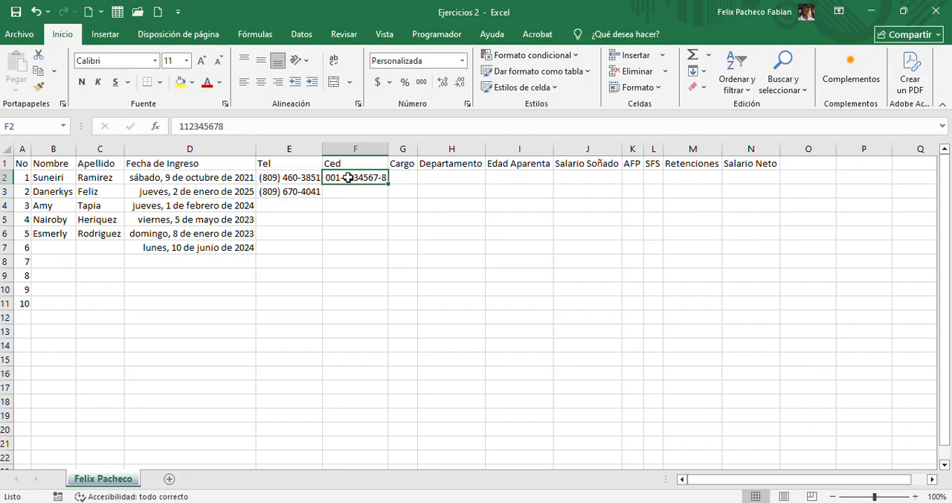
Fill the Tel column down to E7, continuing the pattern of the phone numbers in E2 and E3
click(395, 177)
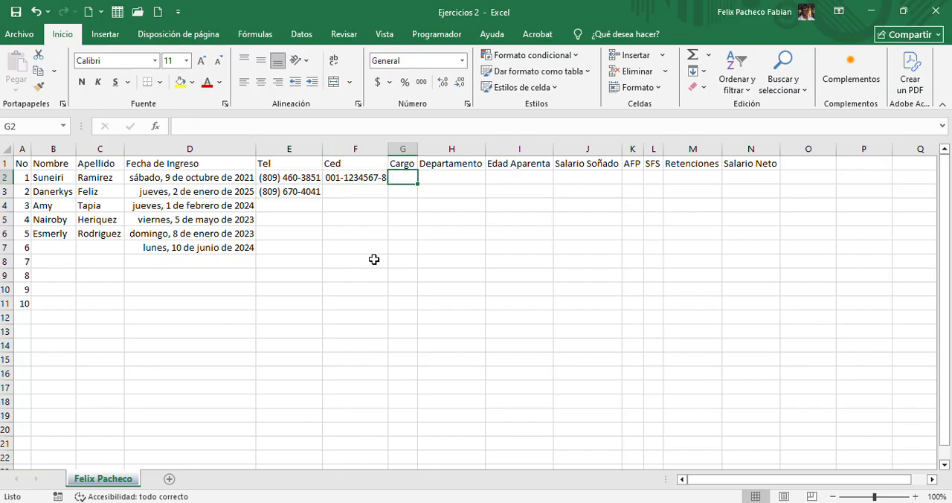
click(308, 190)
drag(302, 178, 310, 251)
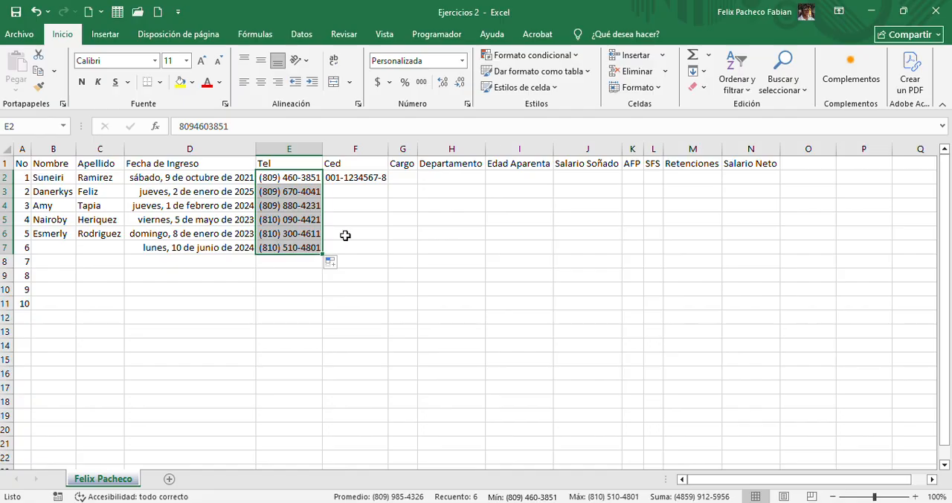
Fill the Ced number from F2 down to F7 as a series using Serie de relleno
click(383, 178)
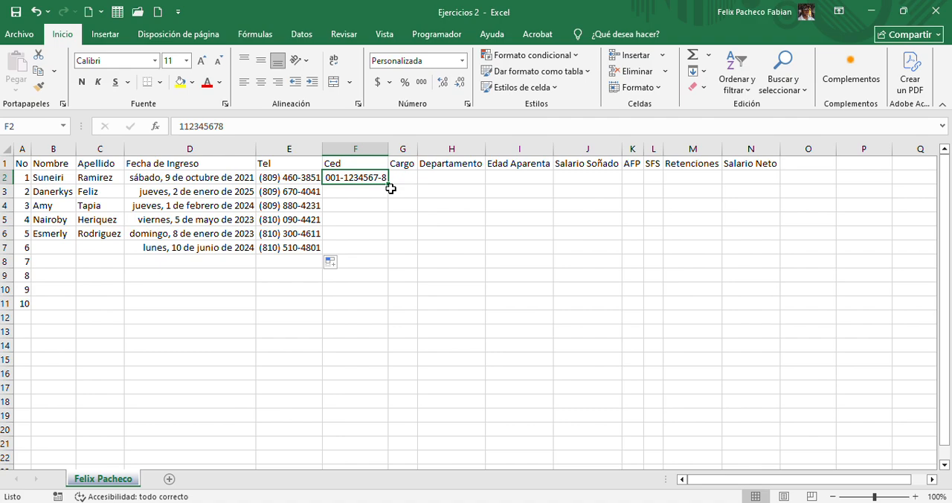
drag(388, 185, 389, 250)
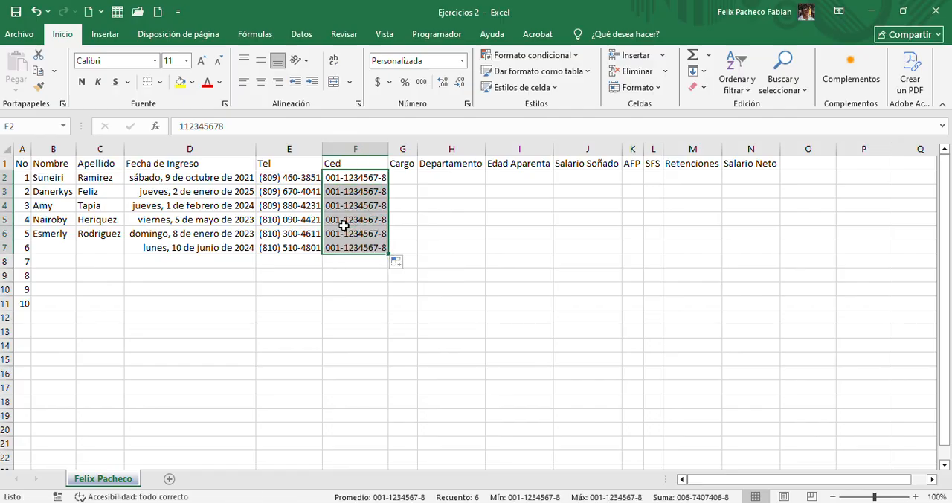
click(397, 263)
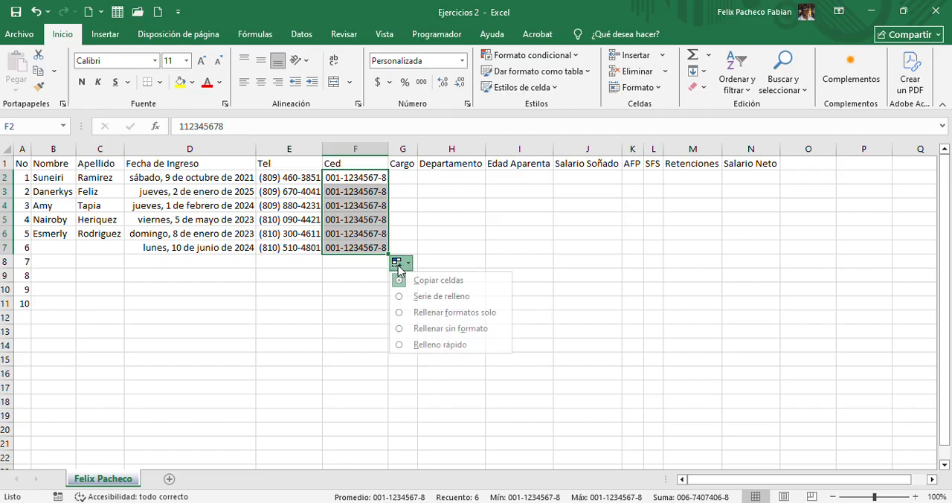
click(428, 297)
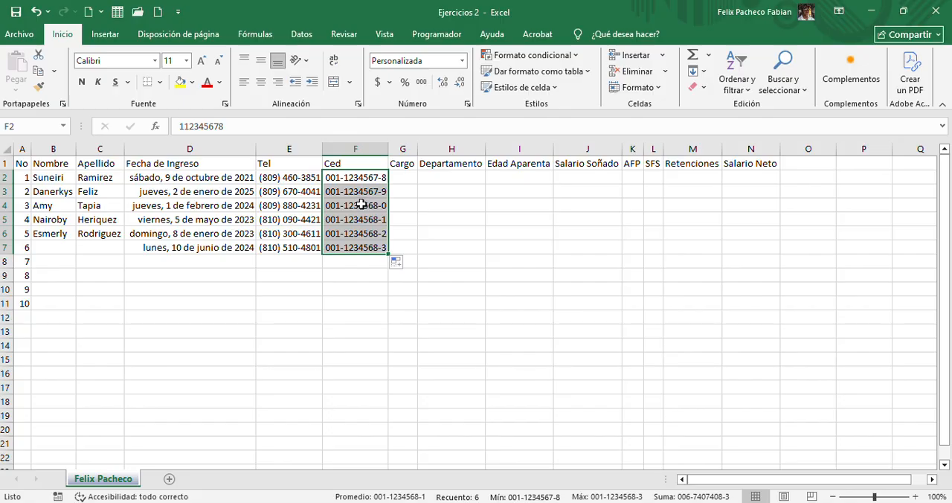
Enter Auxiliar as the first employee's Cargo in G2 and start the second employee's Cargo in G3
click(398, 178)
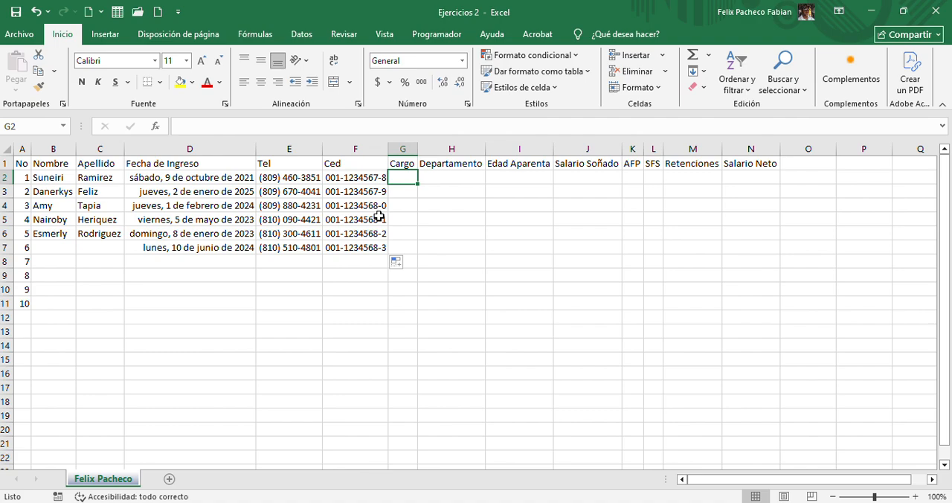
text(Au)
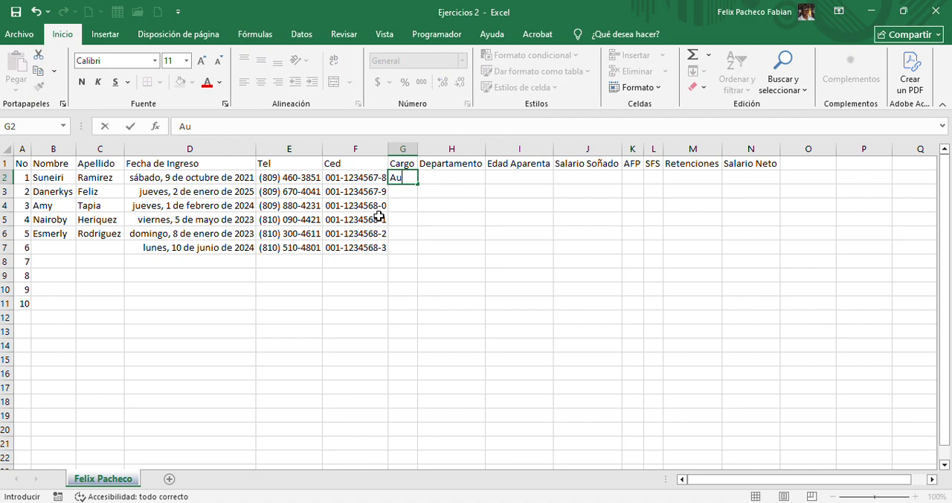
text(xiliar)
key(Return)
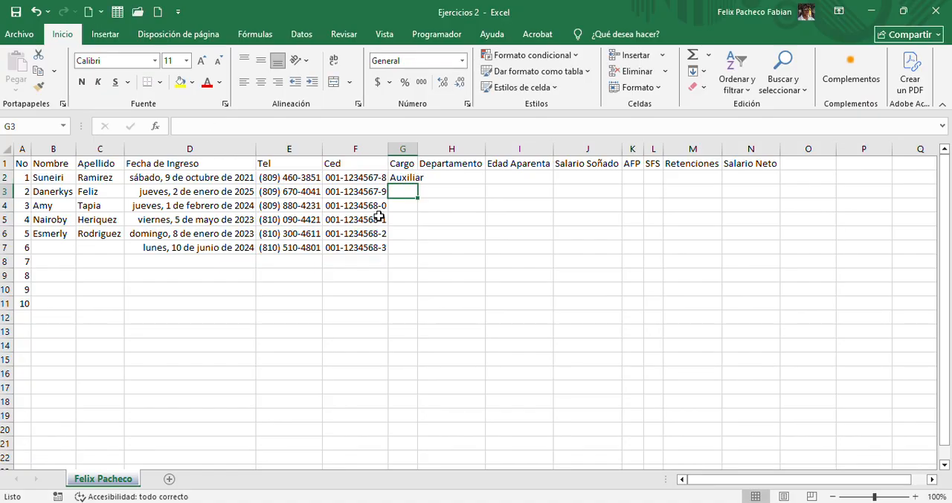
text(Auxiliar)
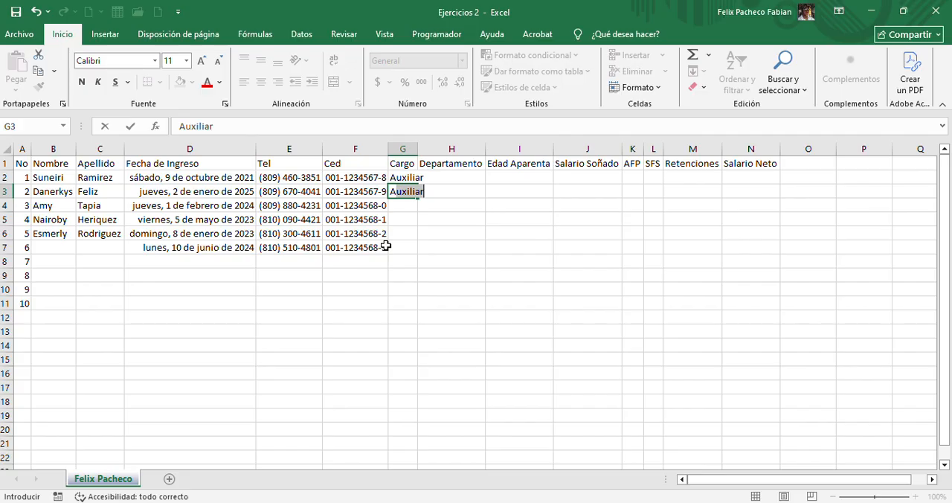
Complete the Cargo entries for the second to fourth employees: Auxiliar in G3 and G4, Asistente in G5
key(Tab)
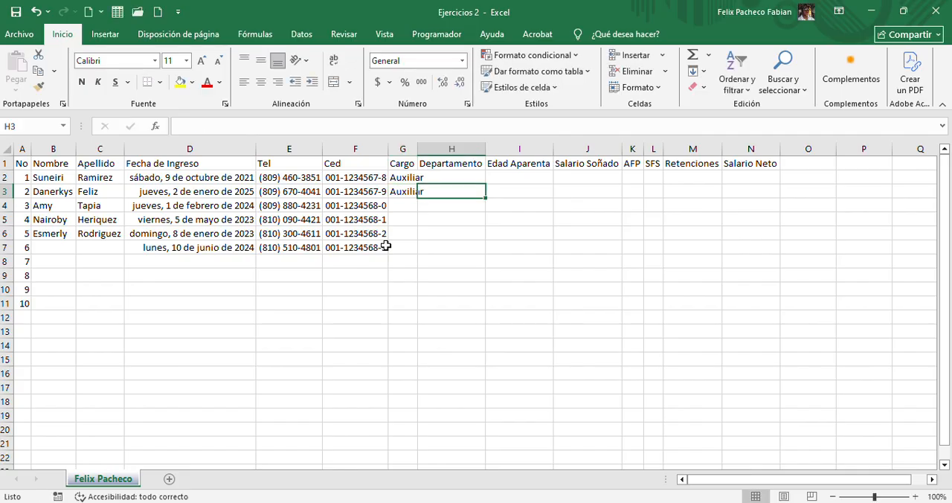
click(391, 206)
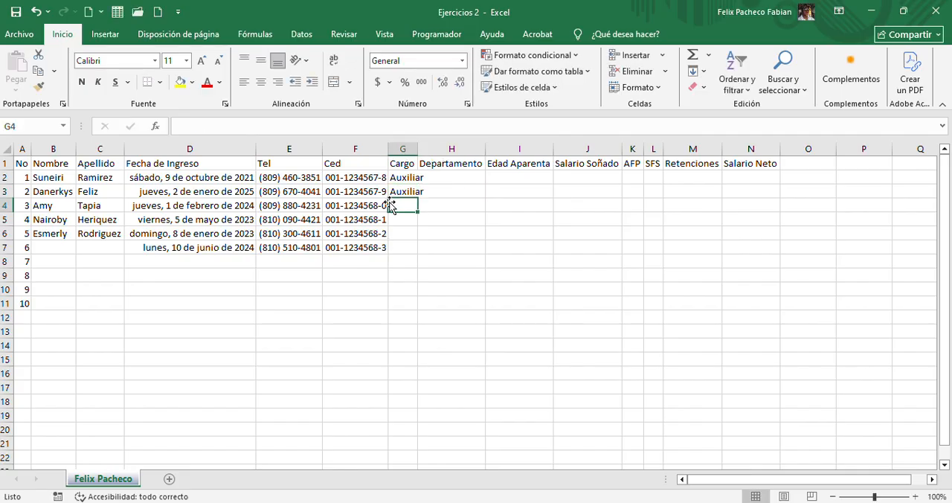
text(auxiliar)
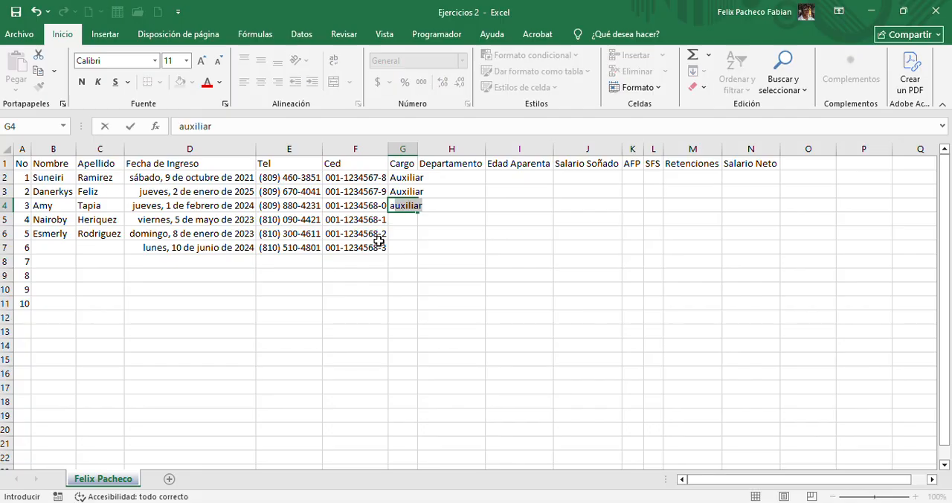
key(Return)
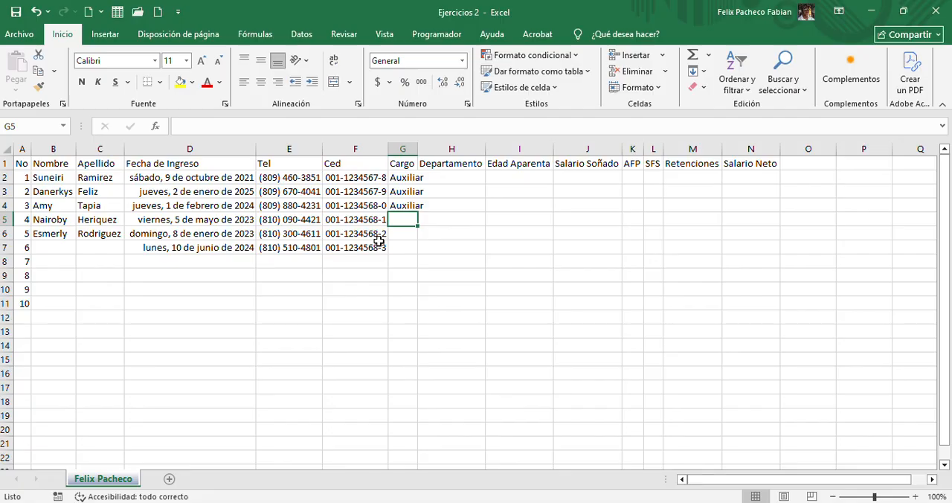
text(As)
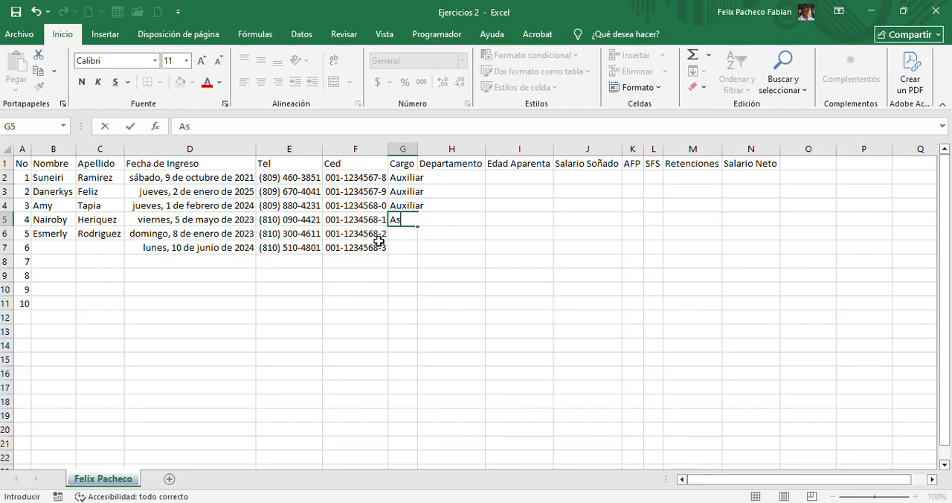
text(istente)
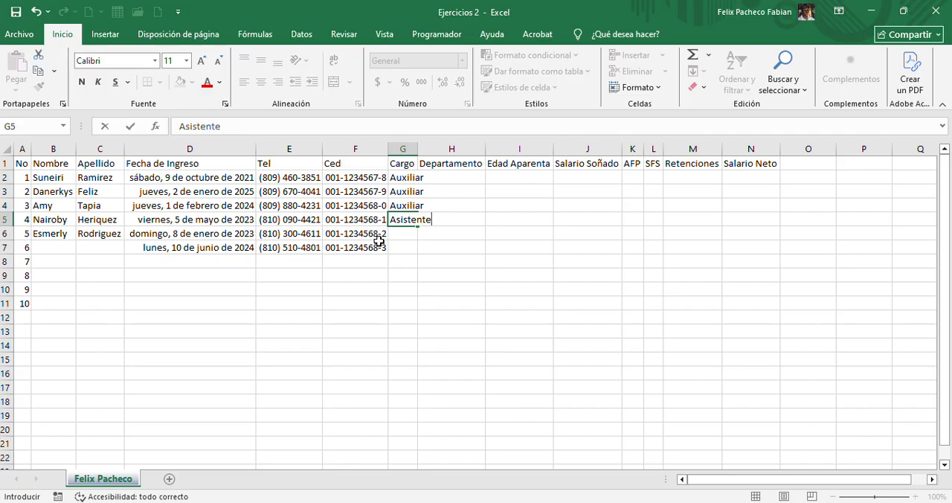
key(Return)
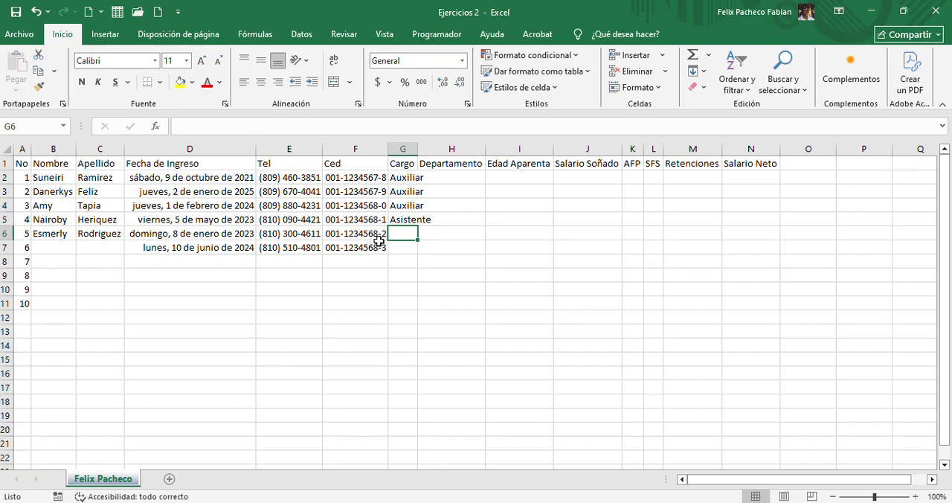
Enter Auxiliar in G6 and Asistente in G7 as the fifth and sixth employees' Cargo
text(a)
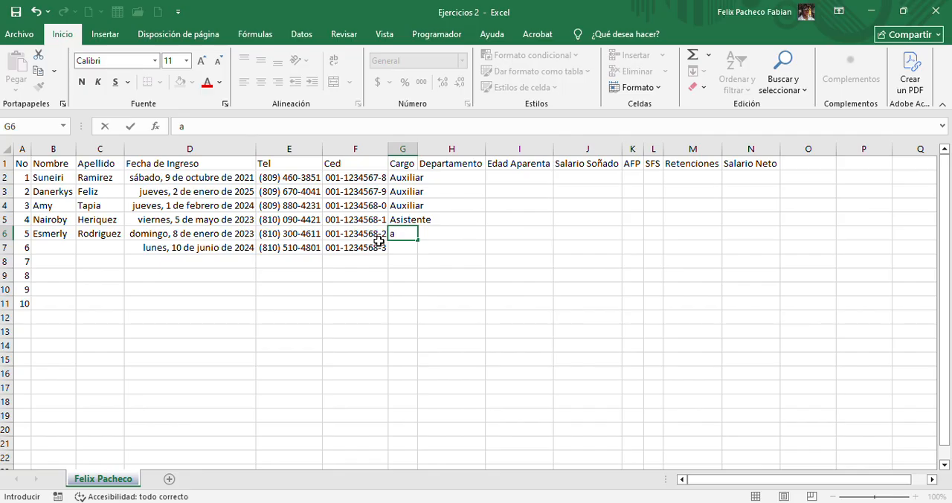
text(uxiliar)
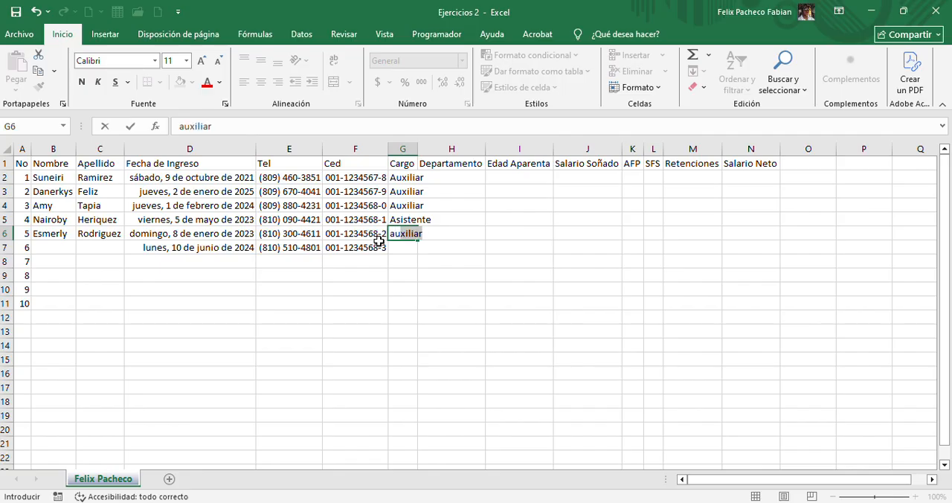
key(Return)
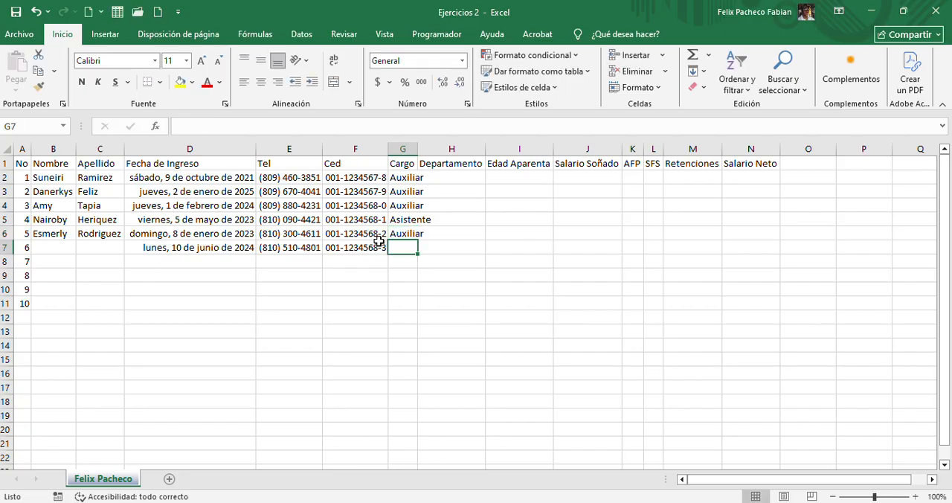
text(a)
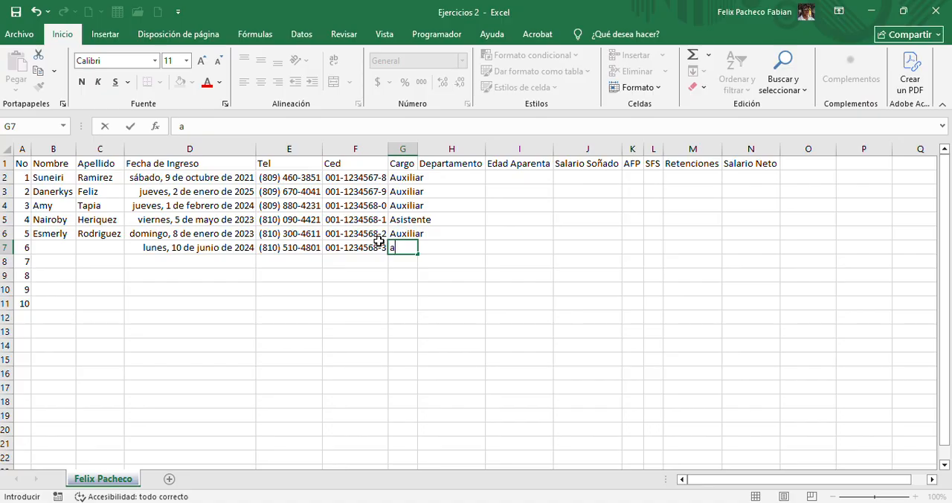
text(sistente)
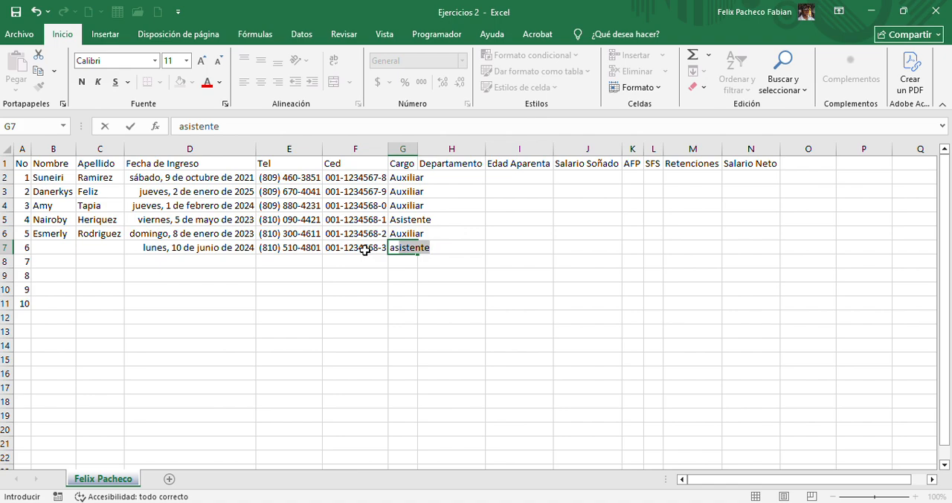
key(Return)
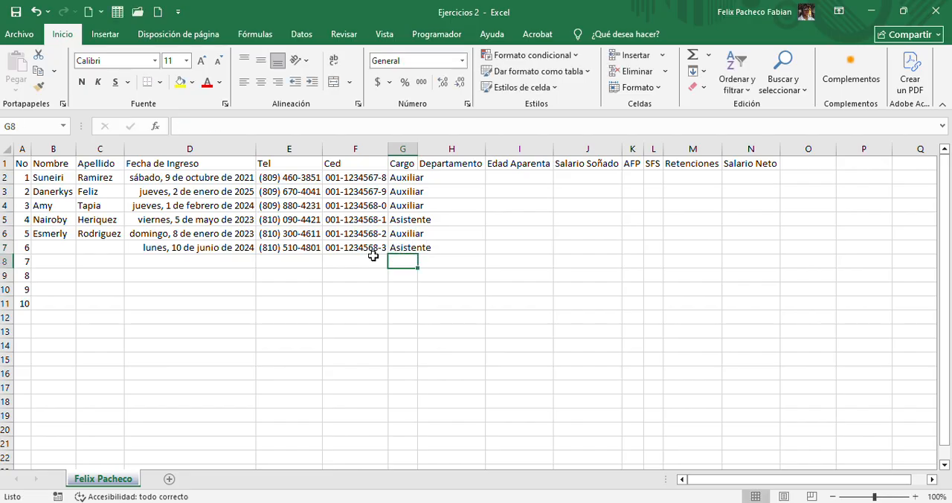
Fill in Departamento for the first three employees: Contabilidad in H2 and H3, Mercadeo in H4
click(442, 180)
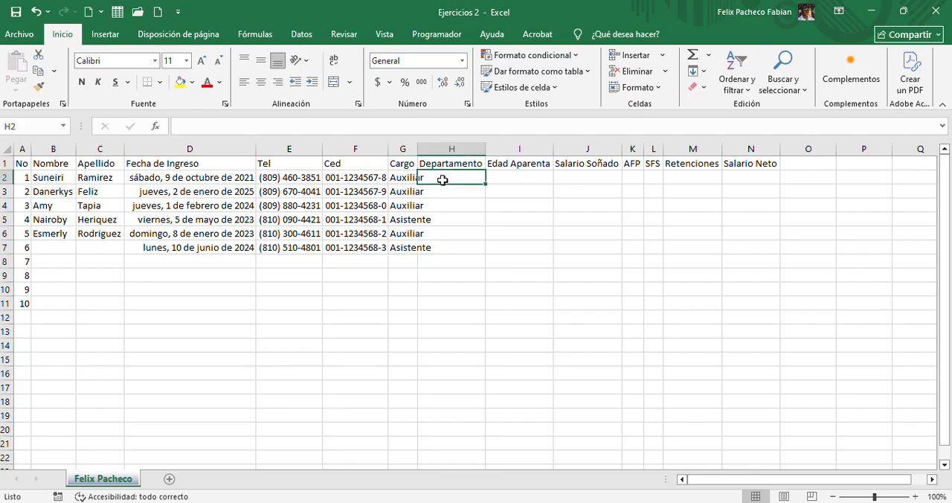
text(Cont)
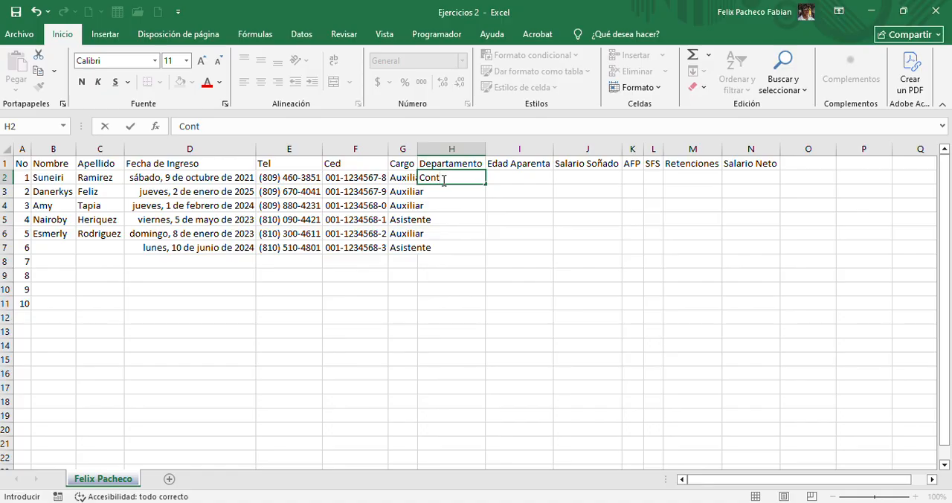
text(abilidad)
key(Return)
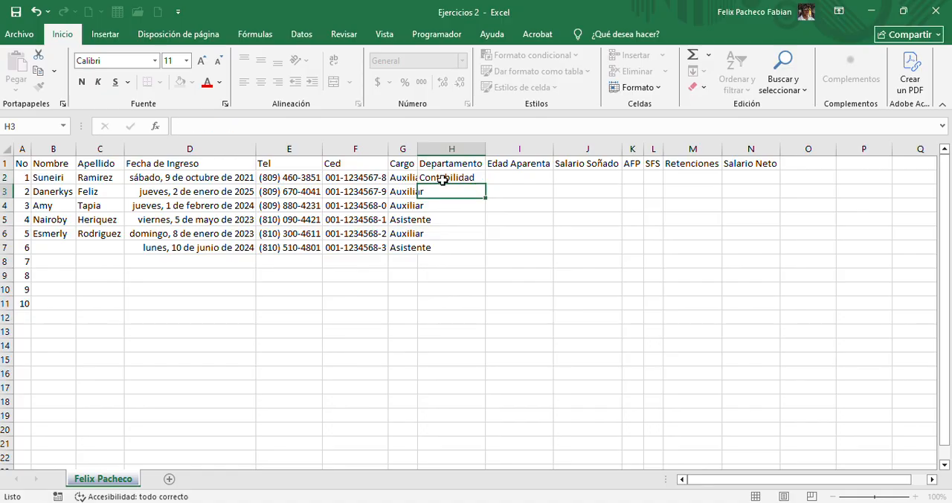
text(contabilidad)
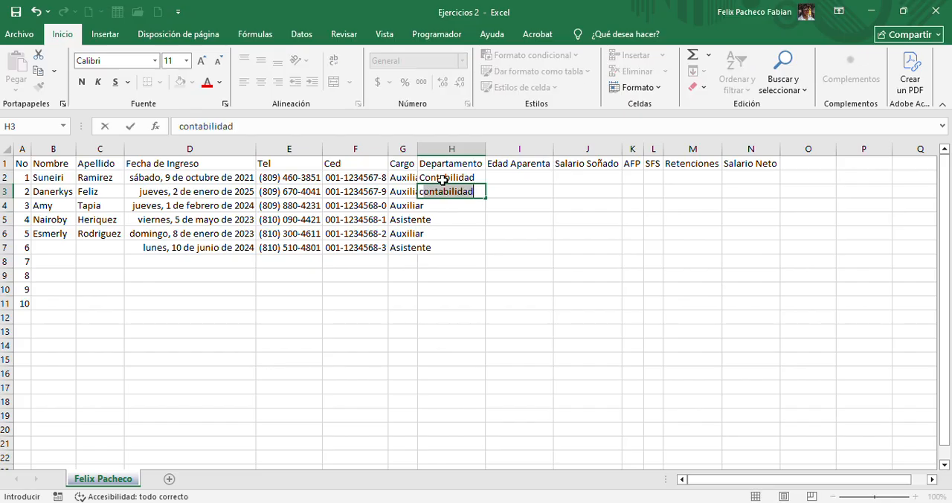
key(Return)
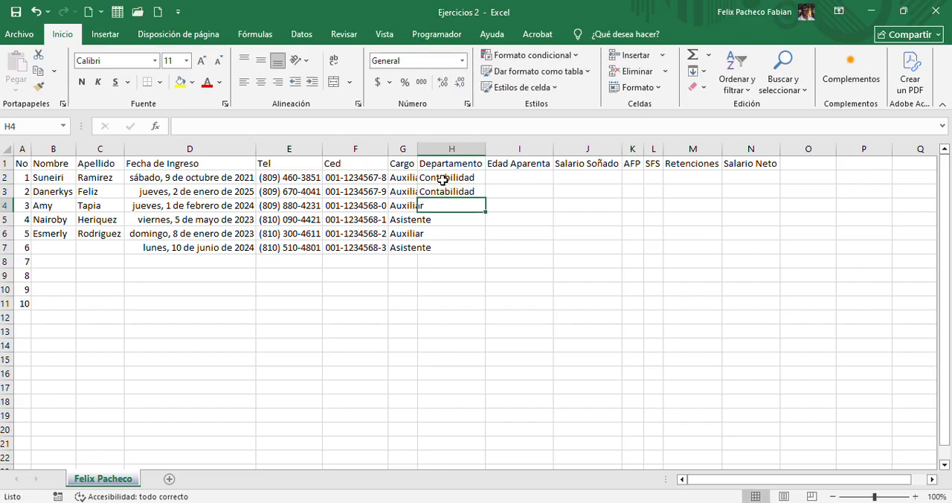
text(Merca)
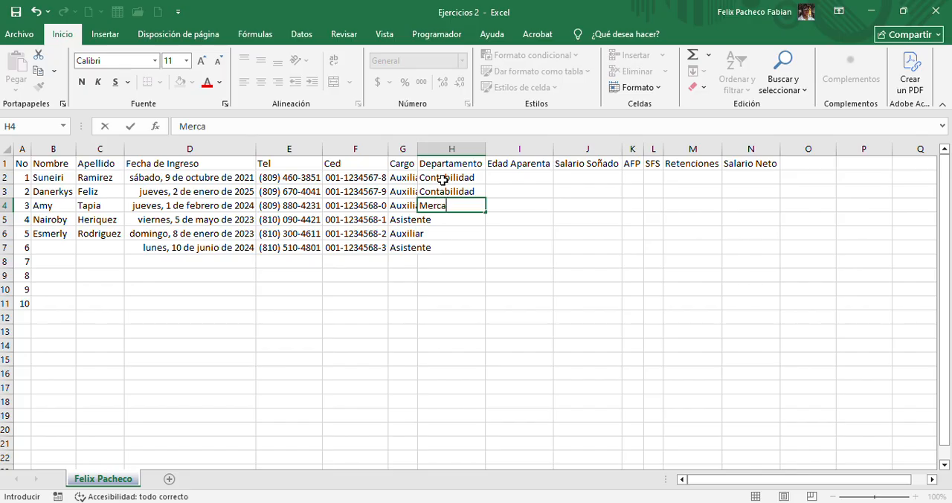
text(deo)
key(Return)
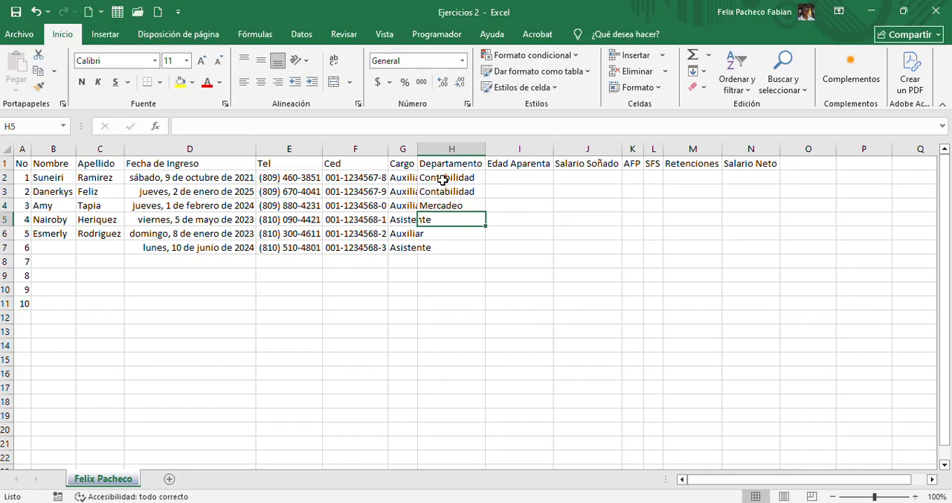
Enter Ventas as the Departamento of the fourth, fifth and sixth employees in H5 to H7
text(Ventas)
key(Return)
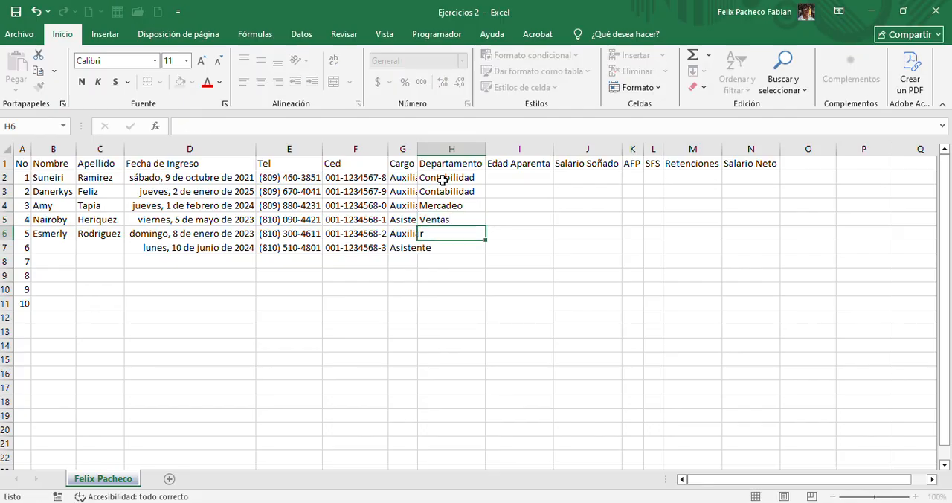
text(ventas)
key(Return)
text(ventas)
key(Return)
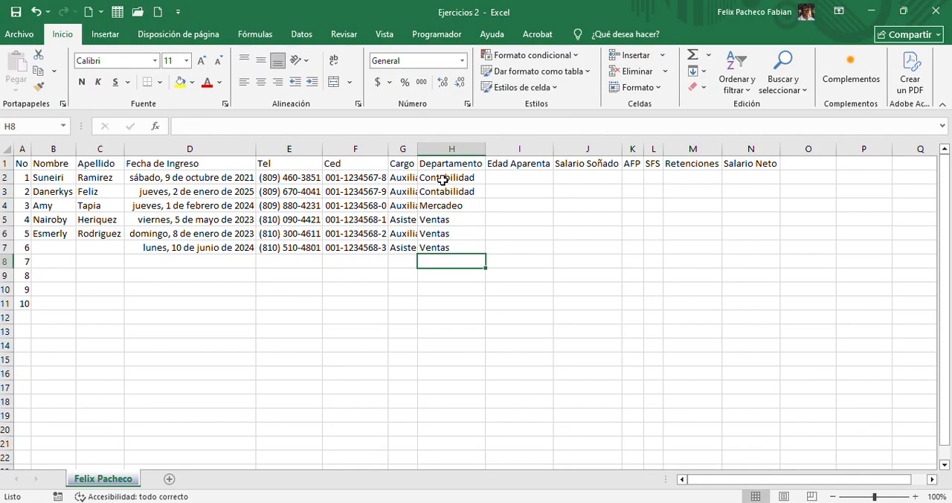
Enter the first three employees' Edad Aparenta values: 23 in I2, 22 in I3 and 24 in I4
key(Up)
key(Up)
key(Up)
key(Up)
key(Up)
key(Up)
key(Right)
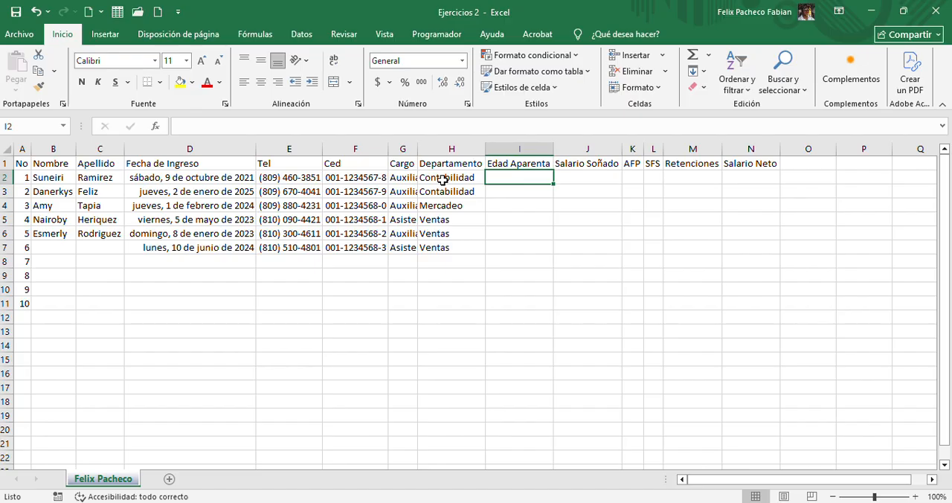
text(23)
key(Return)
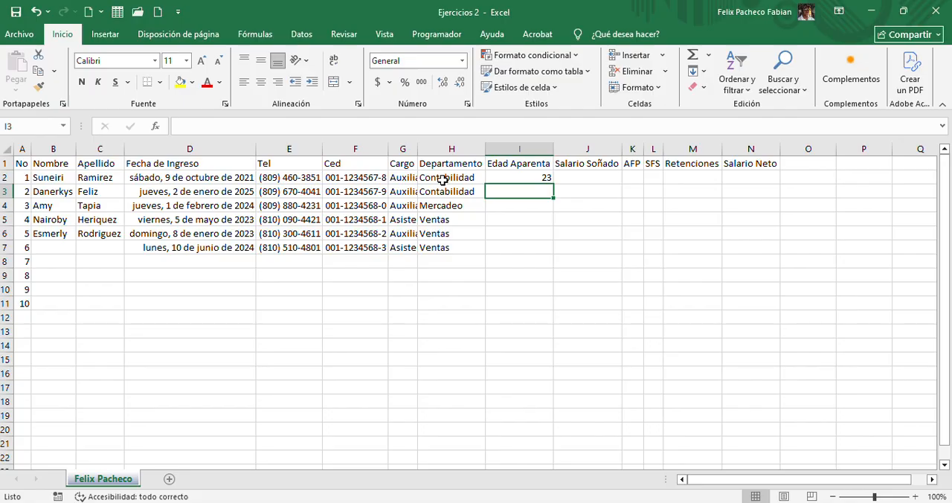
text(22)
key(Return)
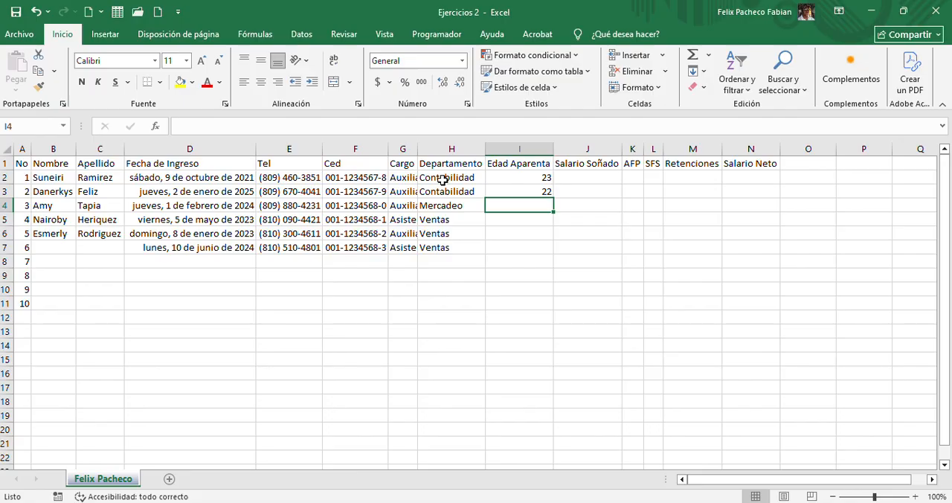
text(24)
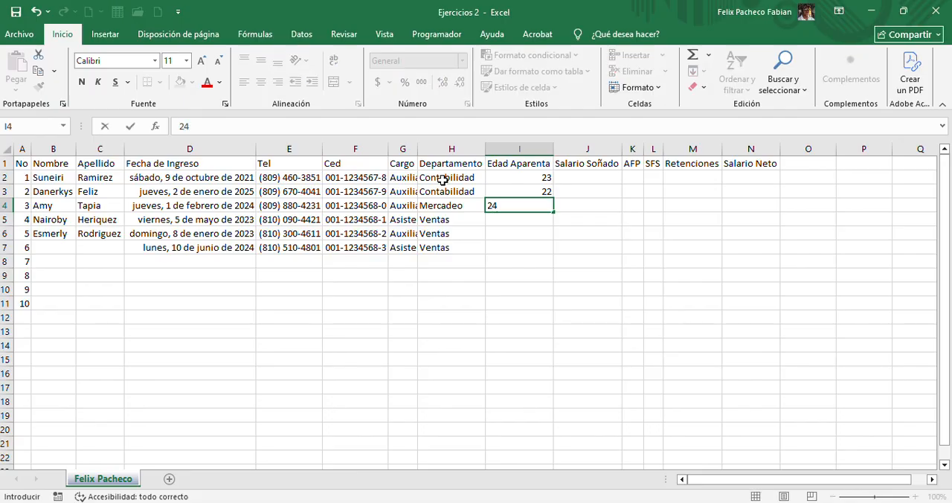
key(Return)
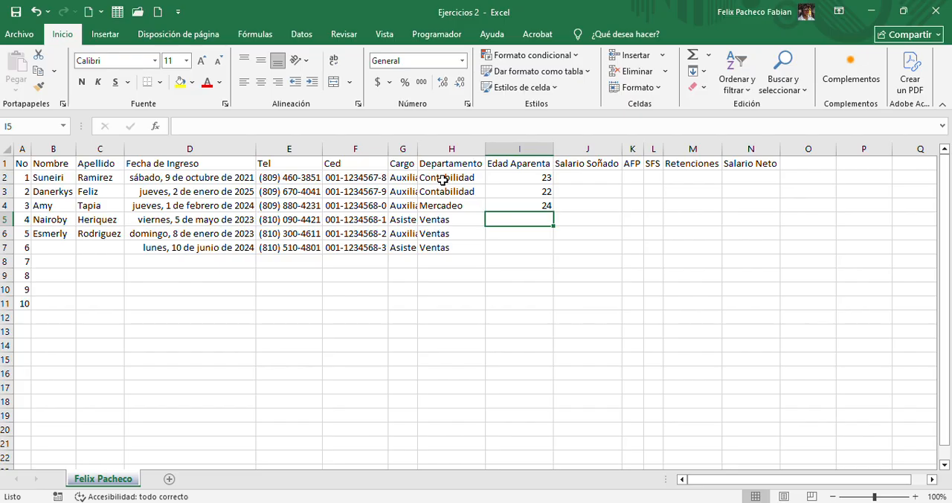
Enter 18 in I5 and 20 in I6 as the fourth and fifth employees' Edad Aparenta
text(18)
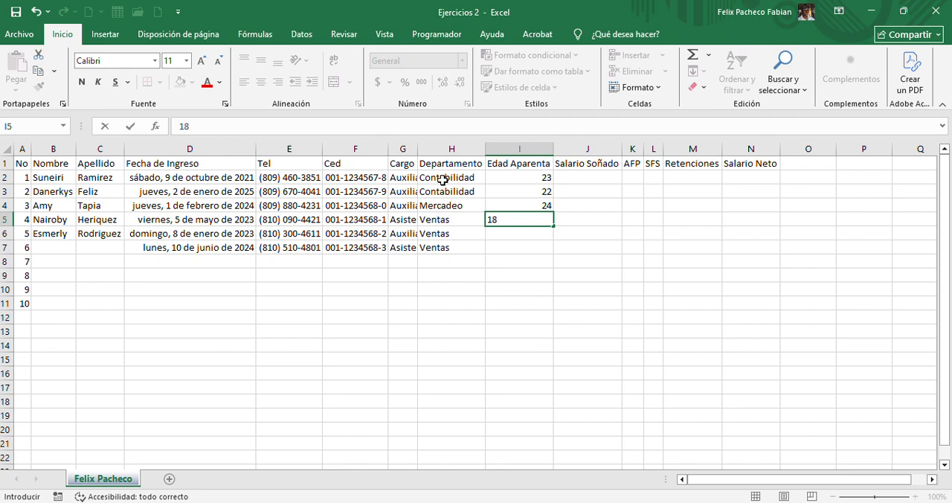
key(Return)
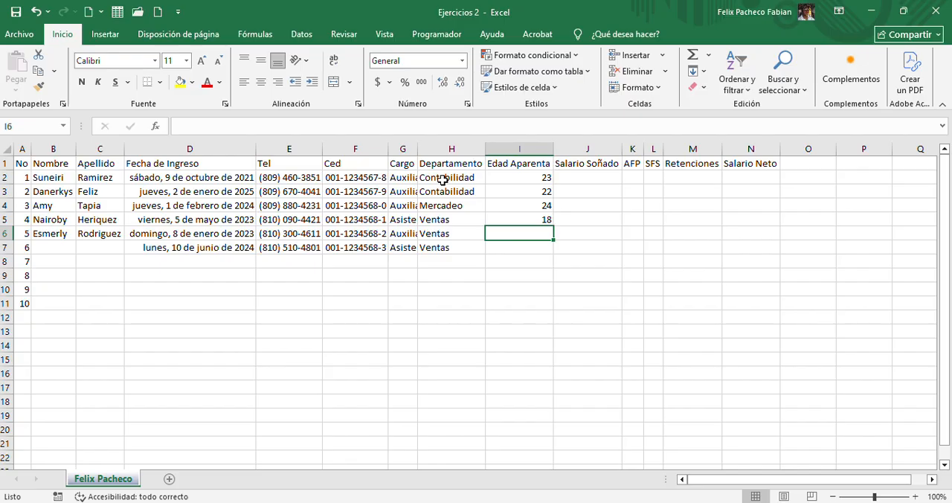
text(20)
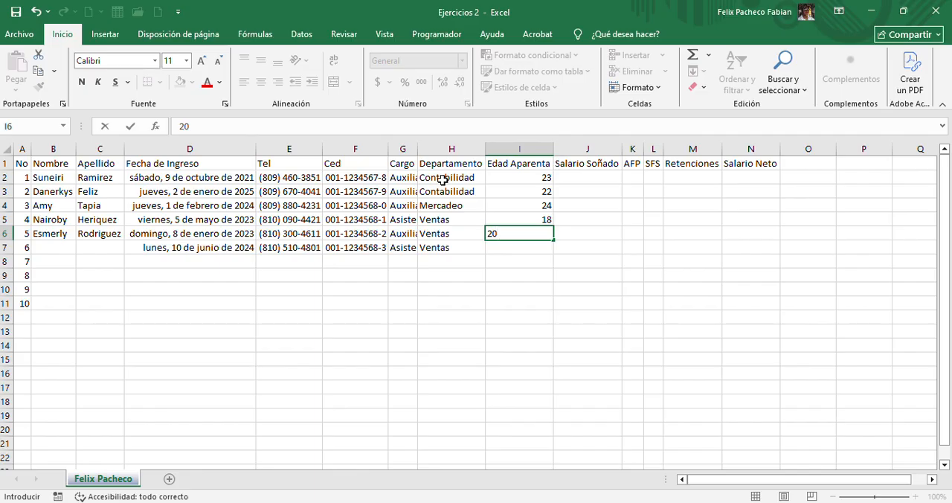
key(Return)
Enter the first two employees' Salario Soñado values: 500000 in J2 and 30000 in J3
key(Up)
key(Up)
key(Up)
key(Up)
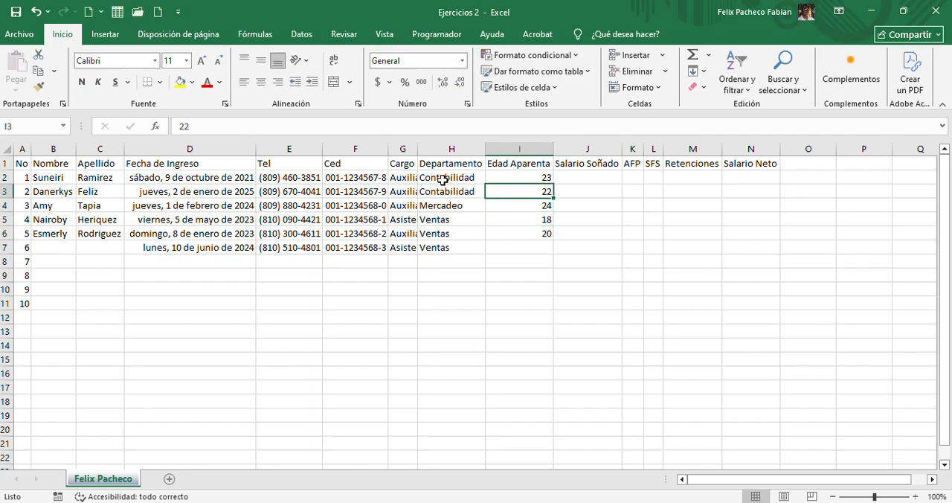
key(Right)
key(Up)
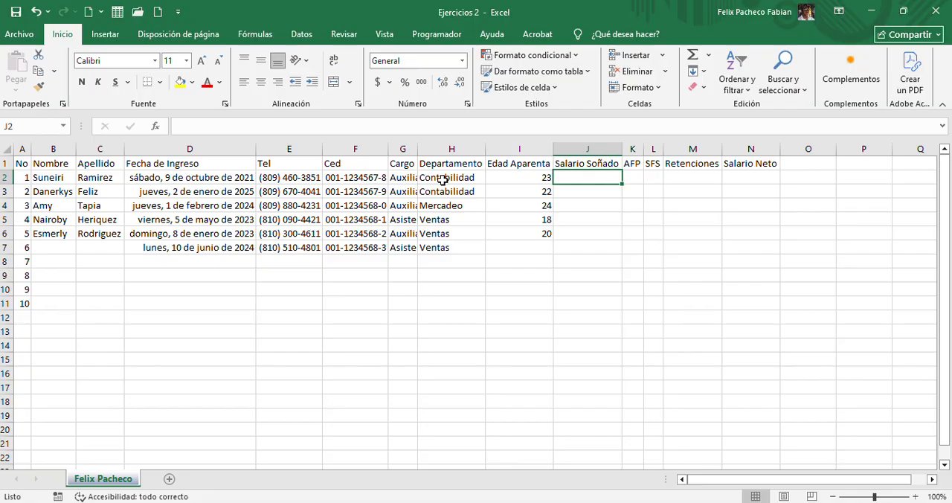
text(500000)
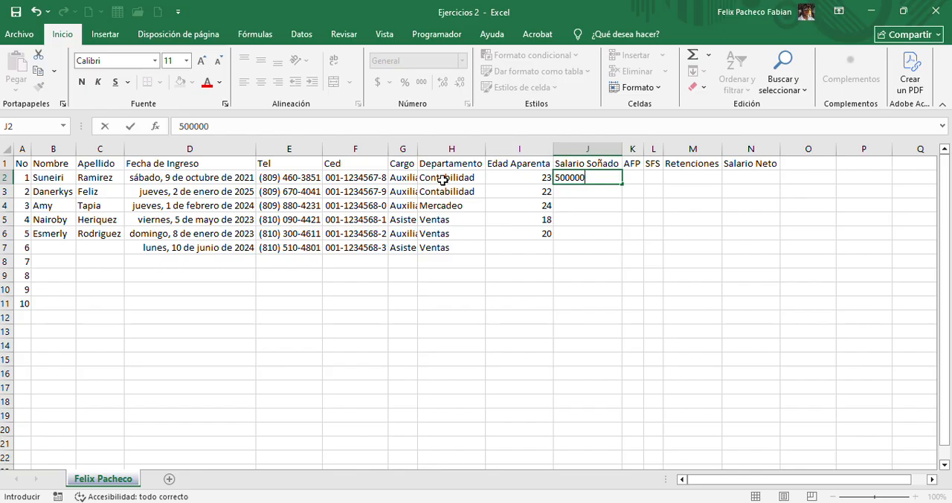
key(Return)
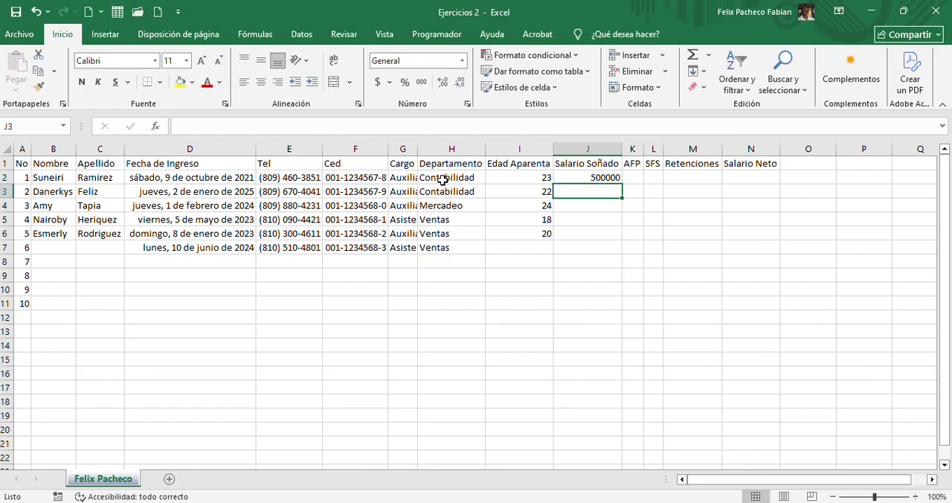
text(30)
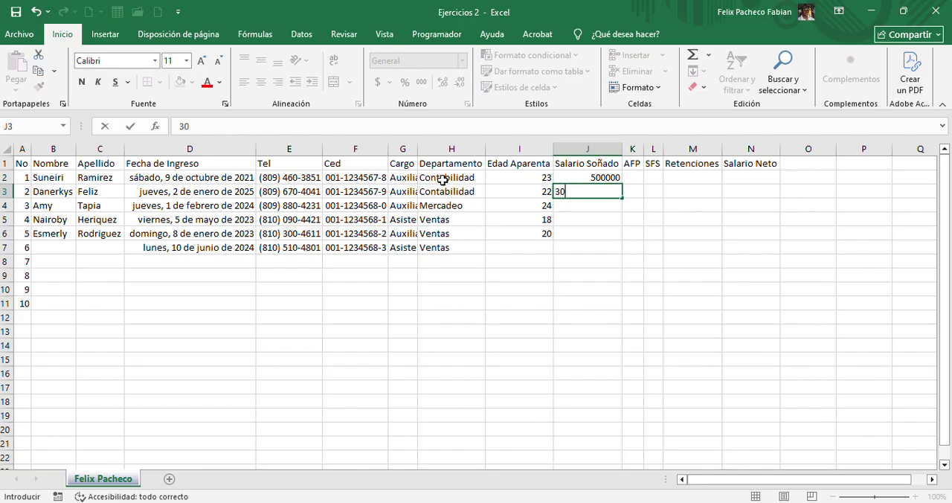
text(000)
key(Return)
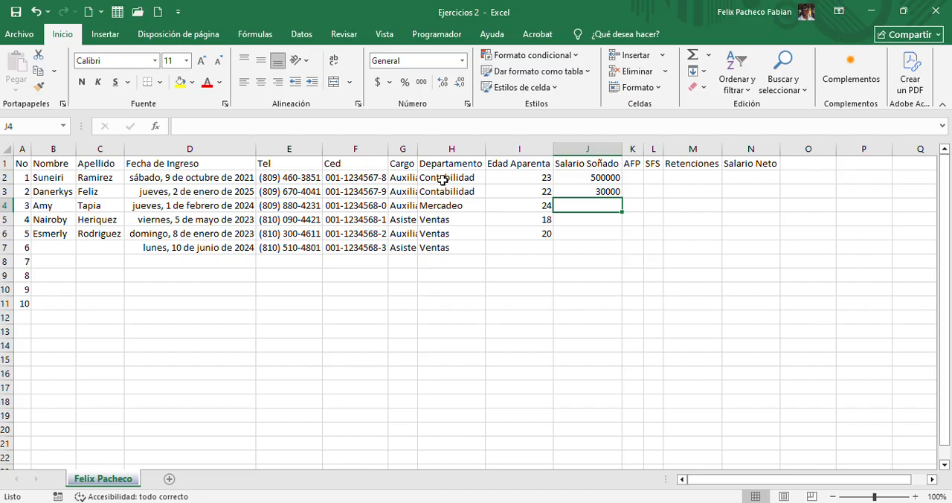
Enter the next three Salario Soñado values: 350000 in J4, 300000 in J5 and 500000 in J6
text(350000)
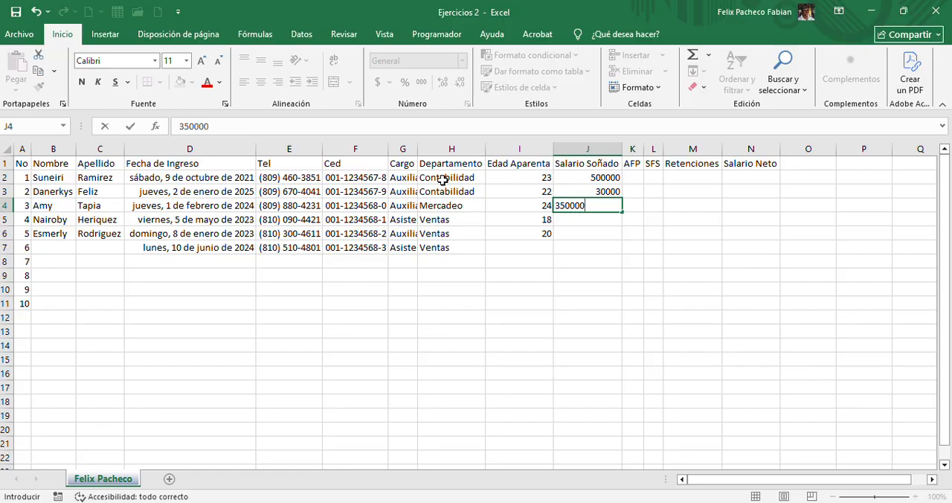
key(Return)
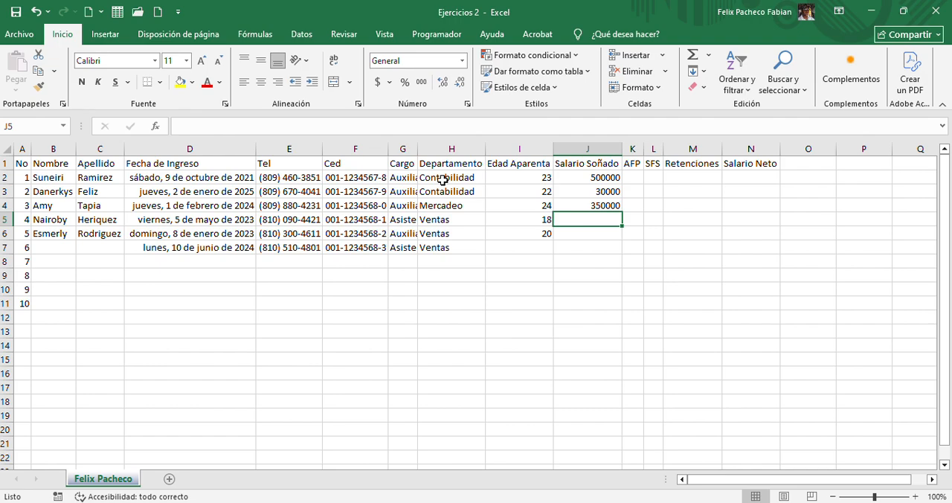
text(300000)
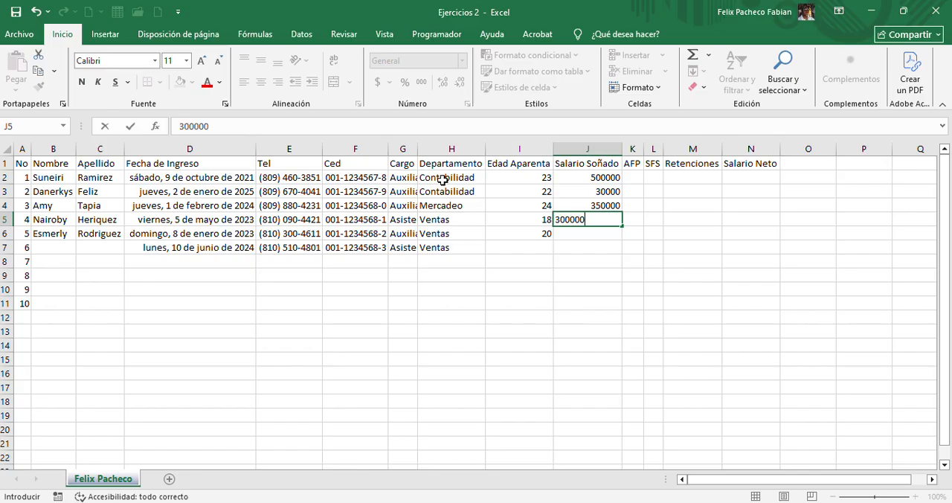
key(Return)
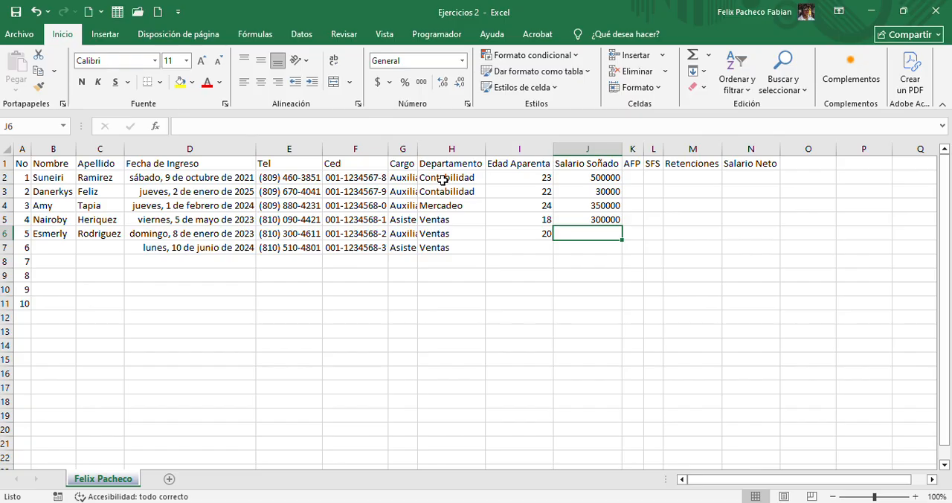
text(500)
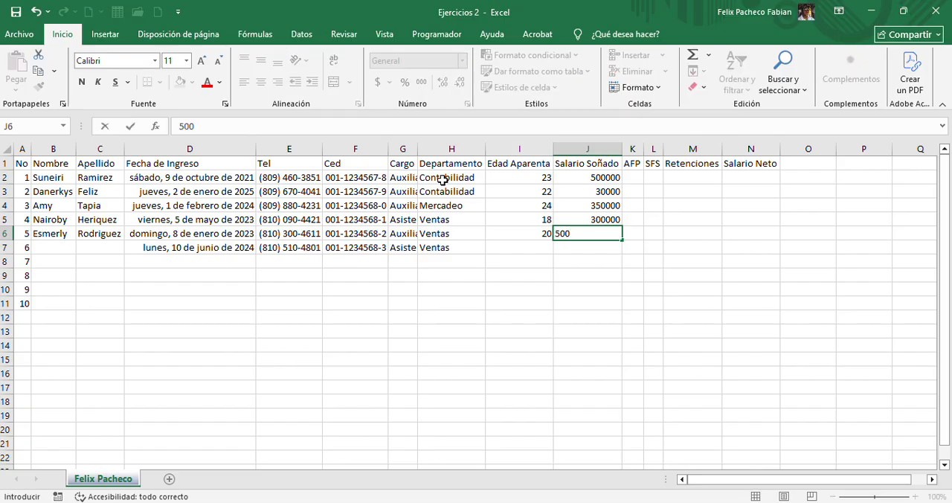
text(0)
key(Return)
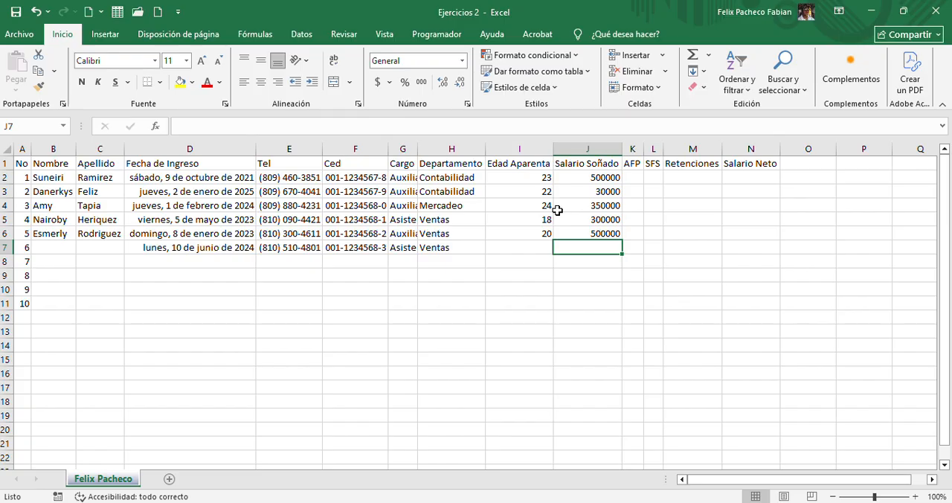
Try the Número format with two decimals and a thousands separator on the Salario Soñado column from J2 down, and undo it
click(587, 176)
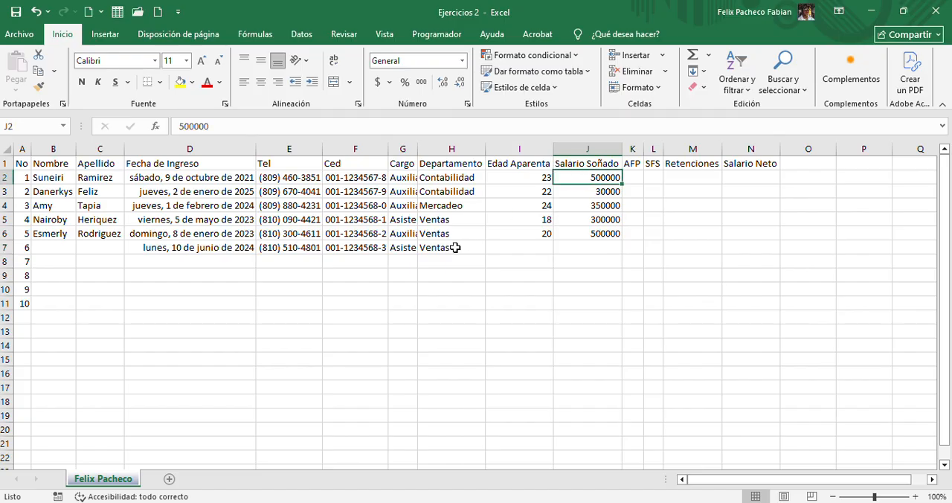
key(ctrl+shift+Down)
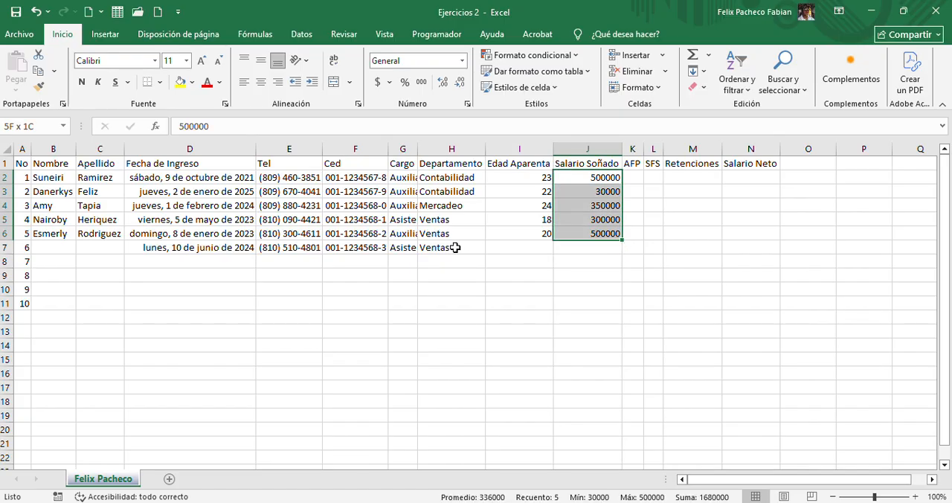
key(ctrl+shift+Down)
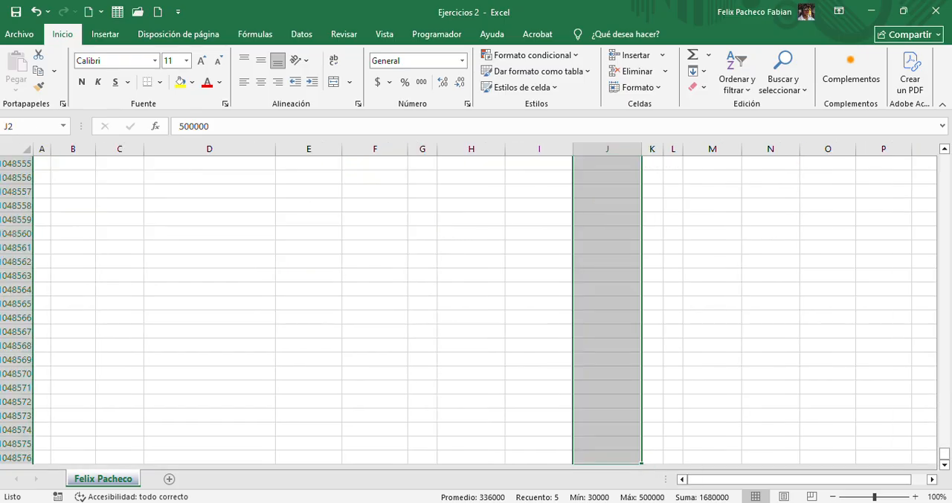
drag(944, 452, 890, 109)
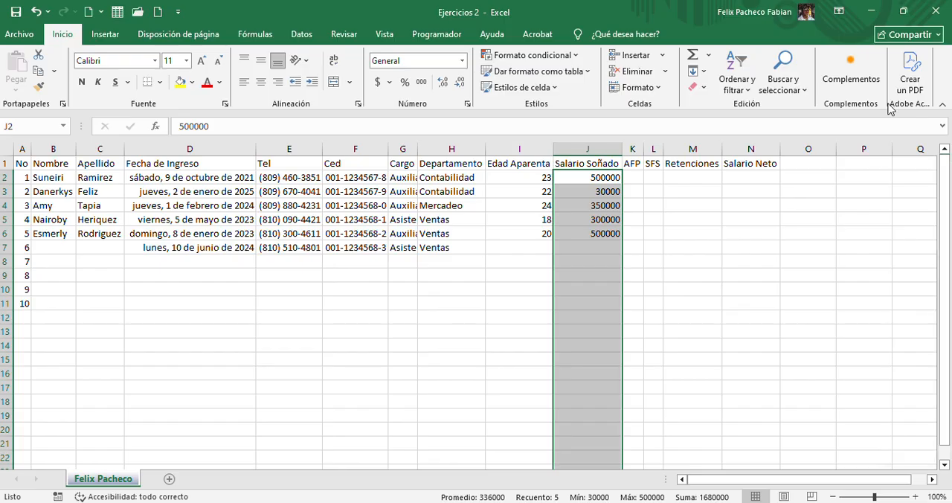
right_click(589, 214)
click(625, 423)
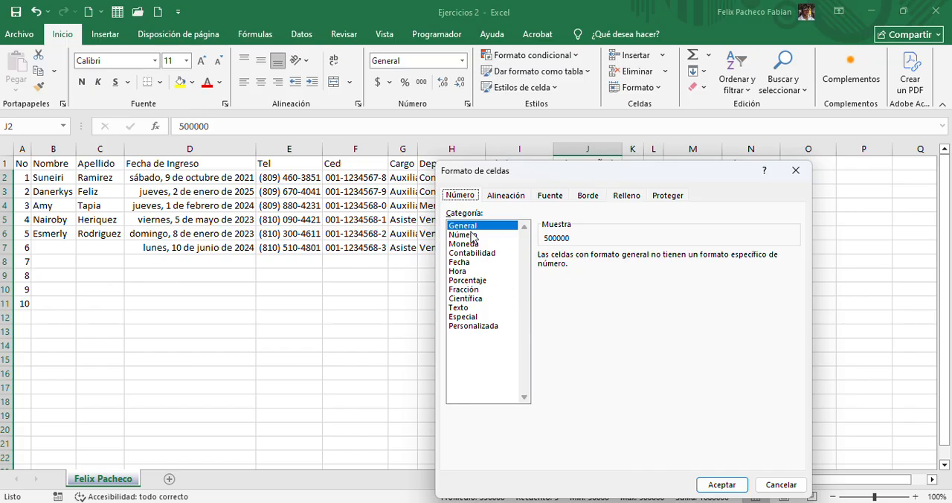
click(466, 235)
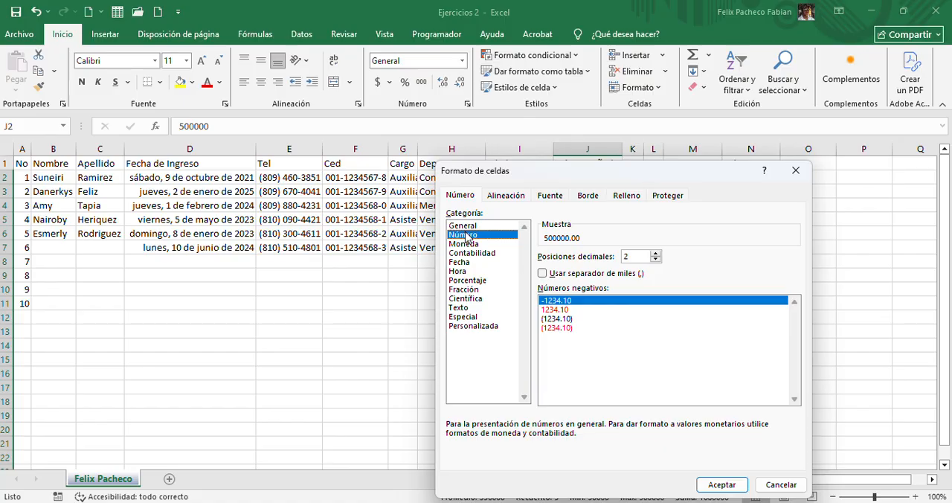
drag(553, 179, 245, 175)
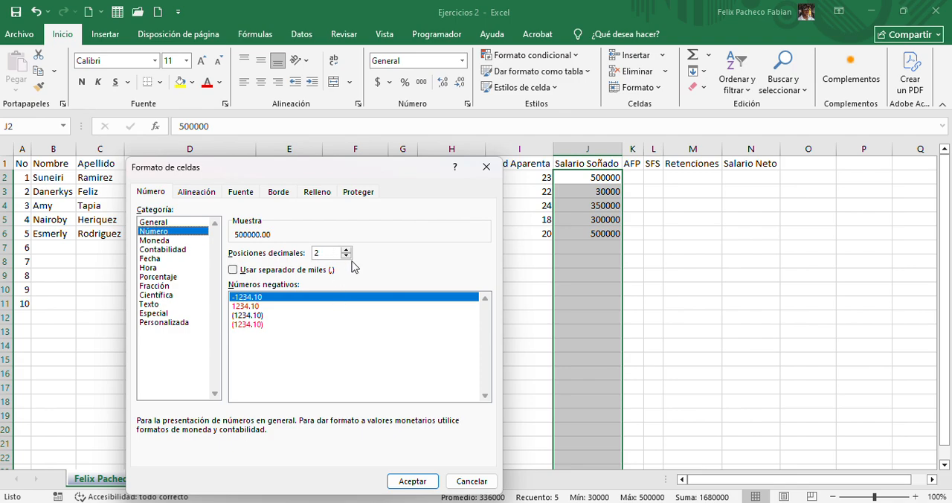
click(233, 271)
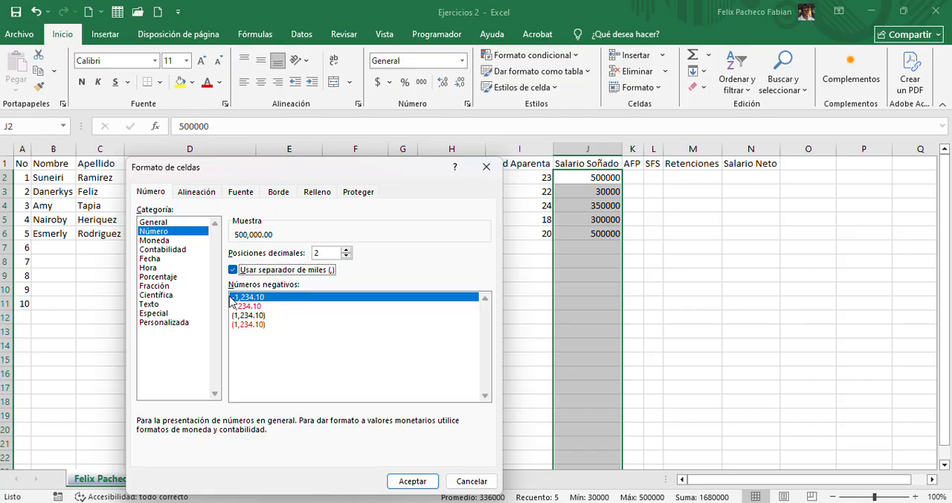
click(394, 480)
click(608, 263)
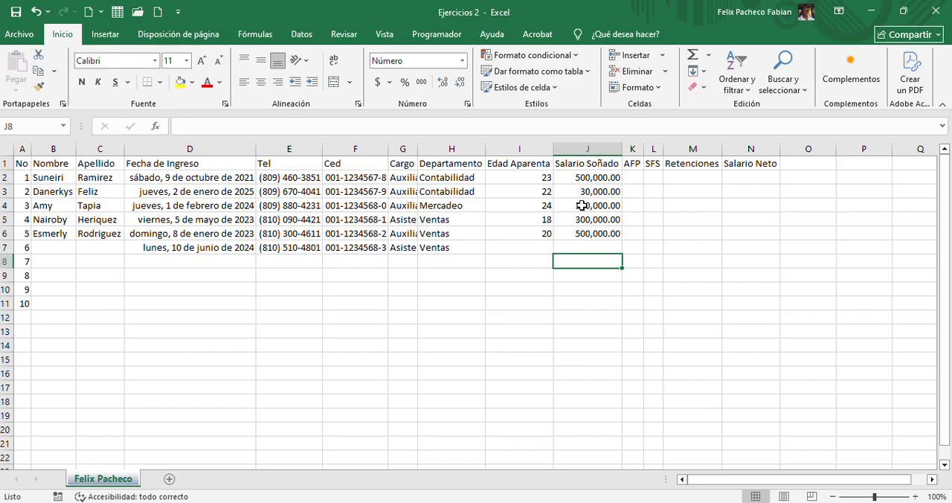
key(ctrl+z)
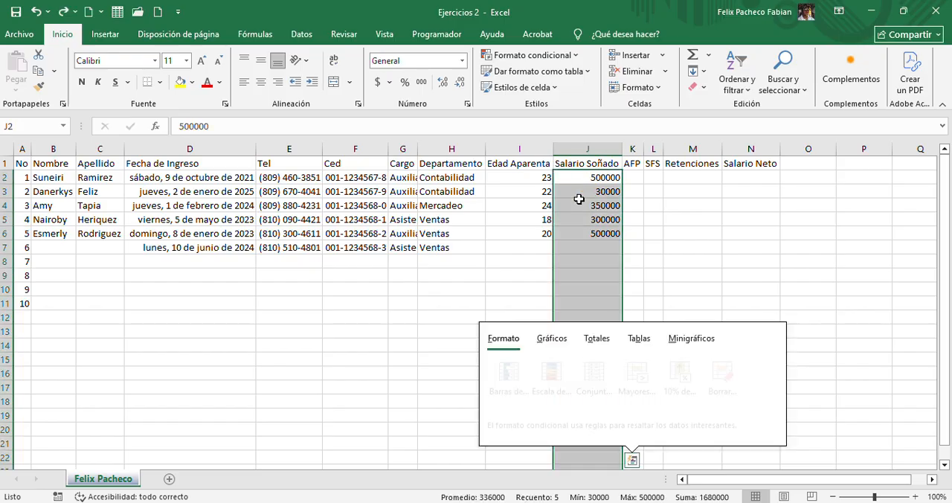
key(ctrl+q)
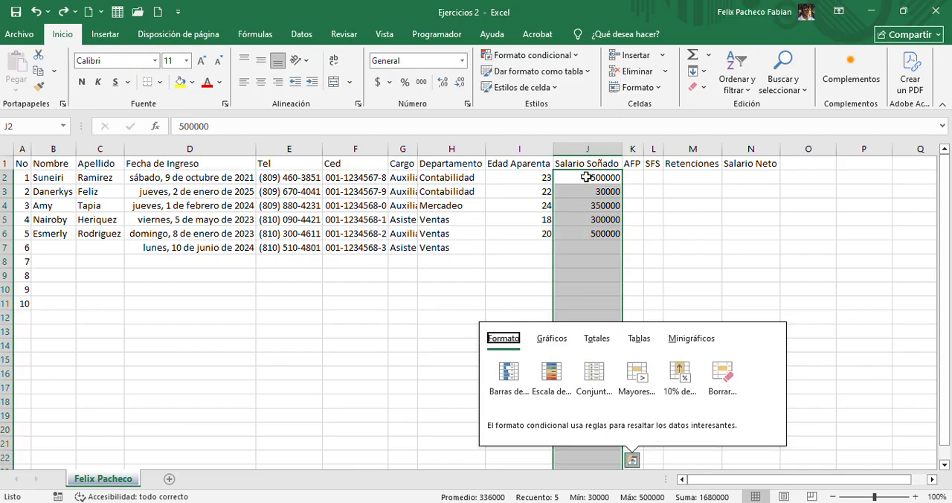
Apply the thousands style to the Salario Soñado column from J2 down and remove both decimal places
click(420, 83)
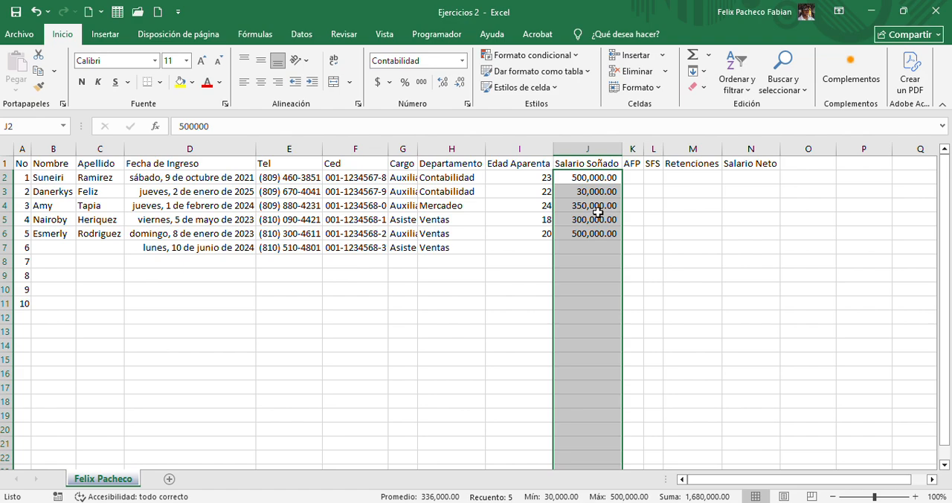
click(460, 83)
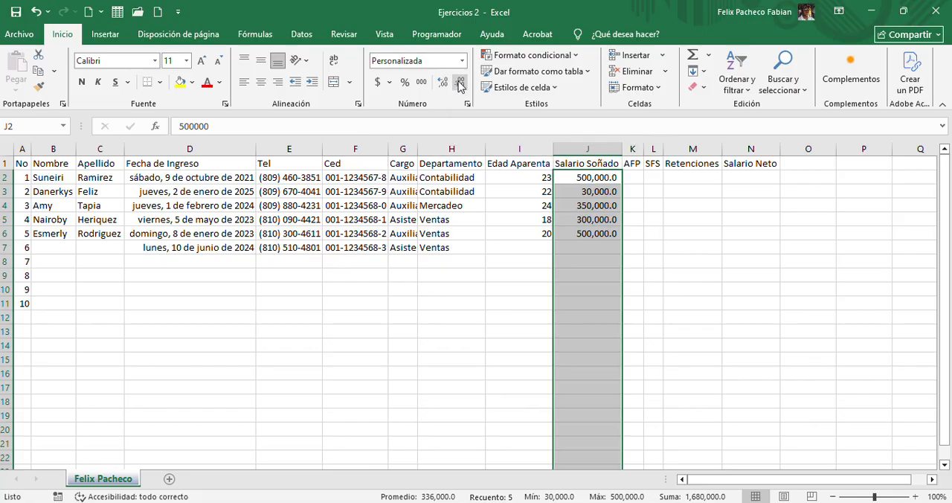
click(460, 82)
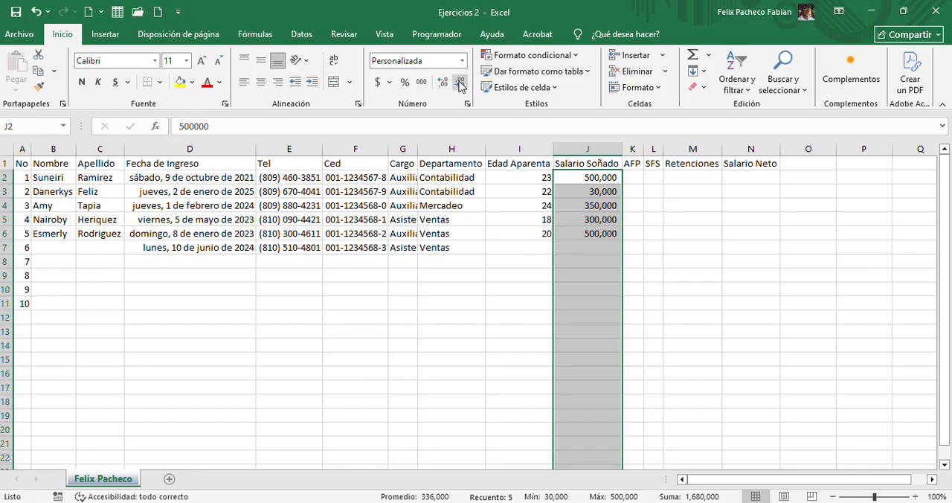
Change the Salario Soñado cells' format to the Número category with 0 decimals, a thousands separator and negatives in parentheses
right_click(578, 194)
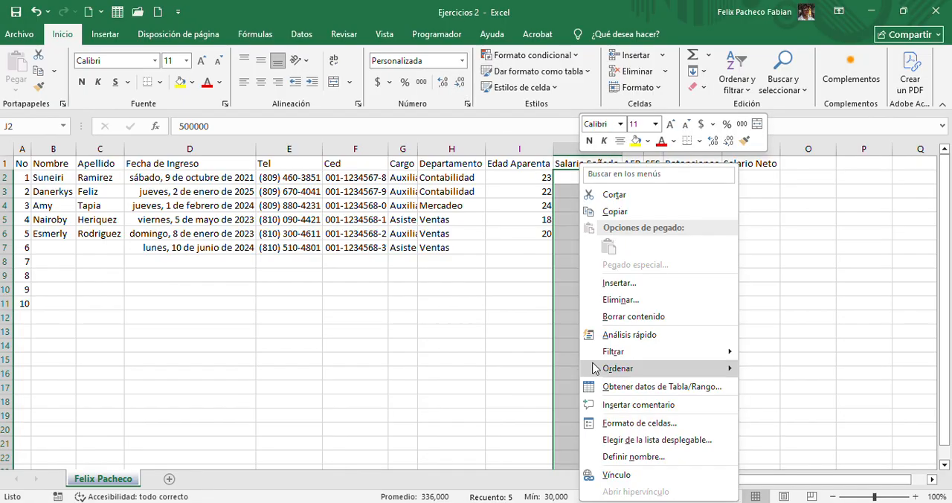
click(638, 422)
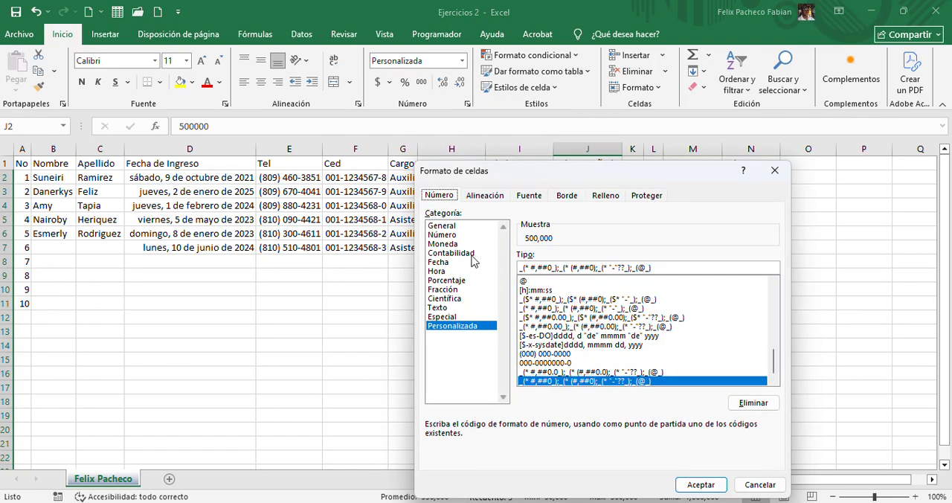
click(455, 244)
click(458, 235)
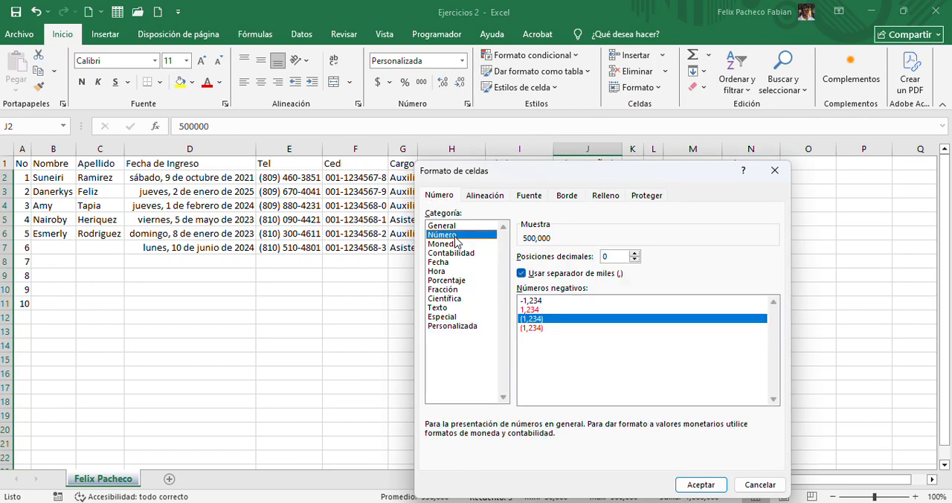
click(634, 252)
click(634, 252)
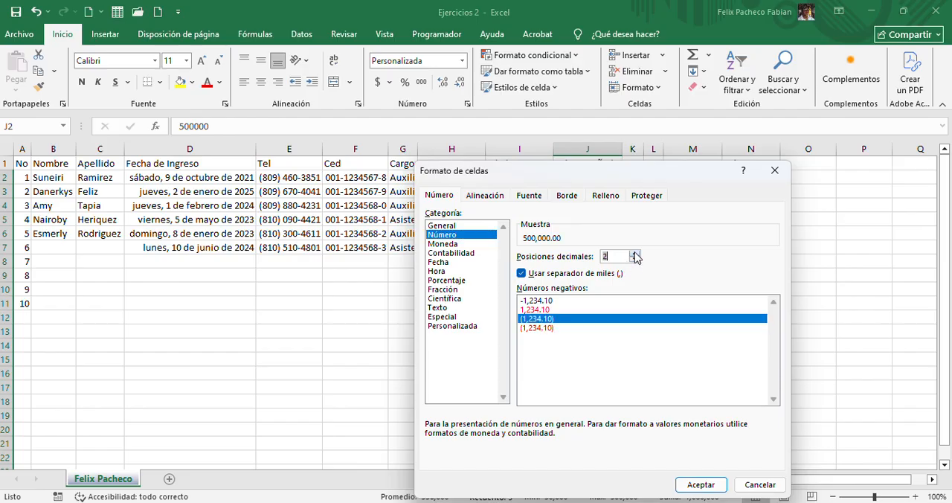
click(634, 253)
click(634, 252)
drag(634, 254, 638, 264)
click(634, 258)
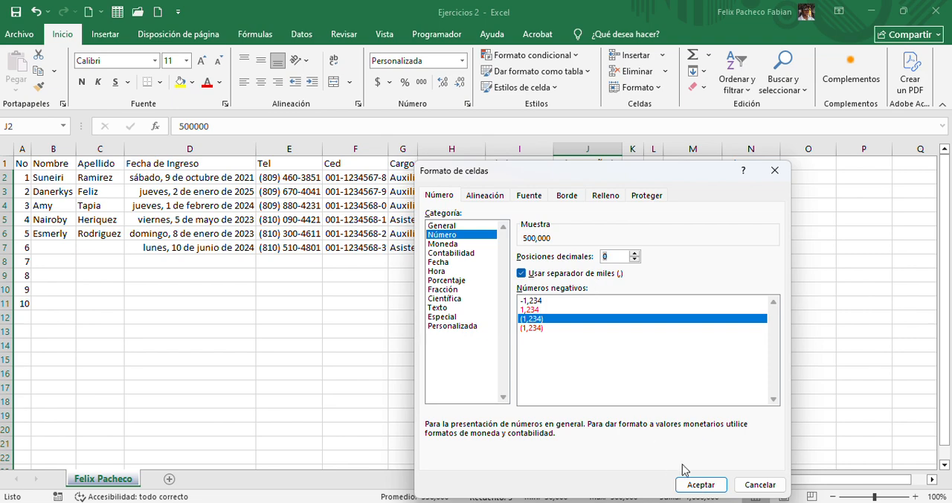
click(698, 485)
Enter the AFP rate of 2.87% in K8, below the AFP column's employee rows
click(631, 178)
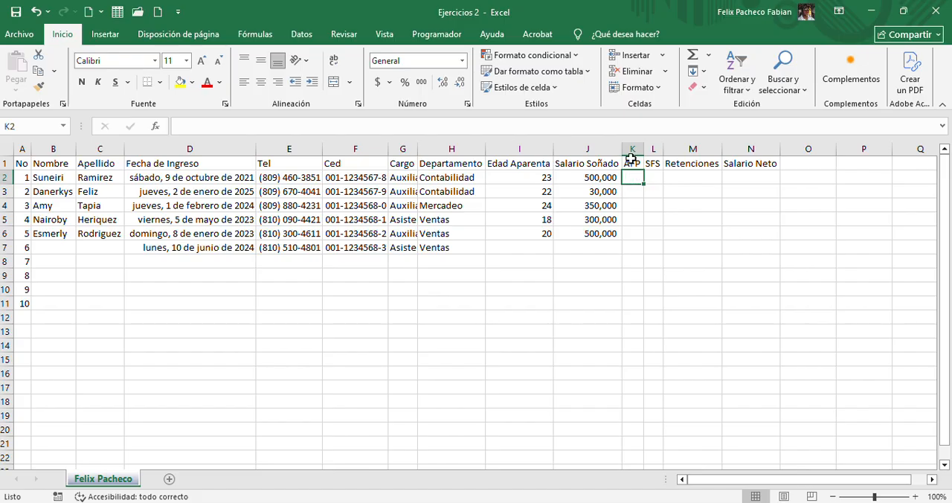
click(630, 261)
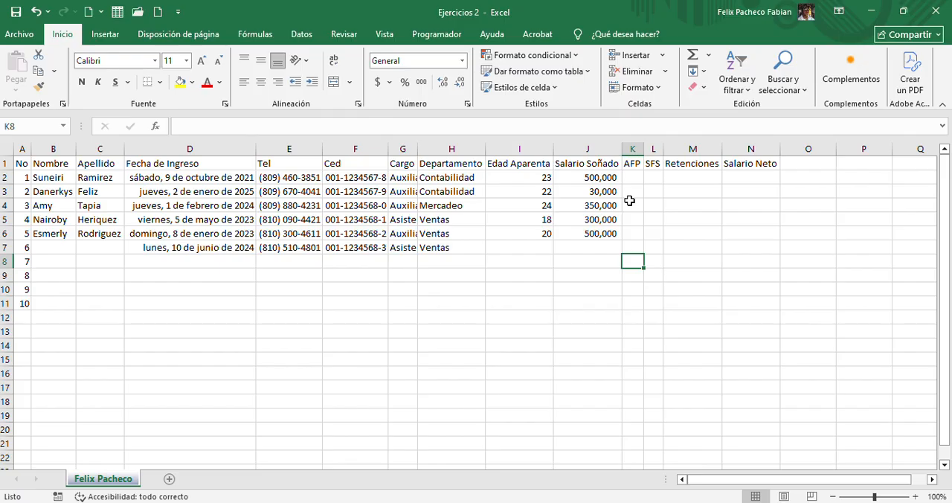
text(2.)
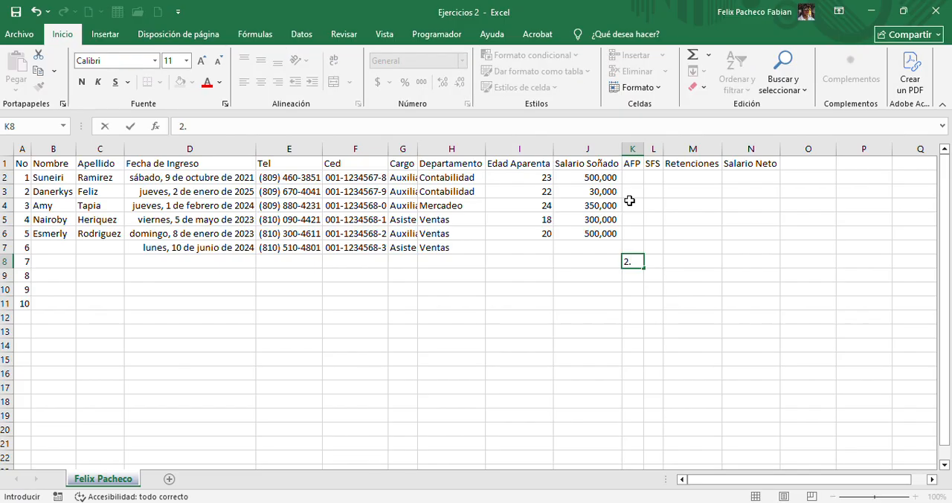
text(87%)
key(Return)
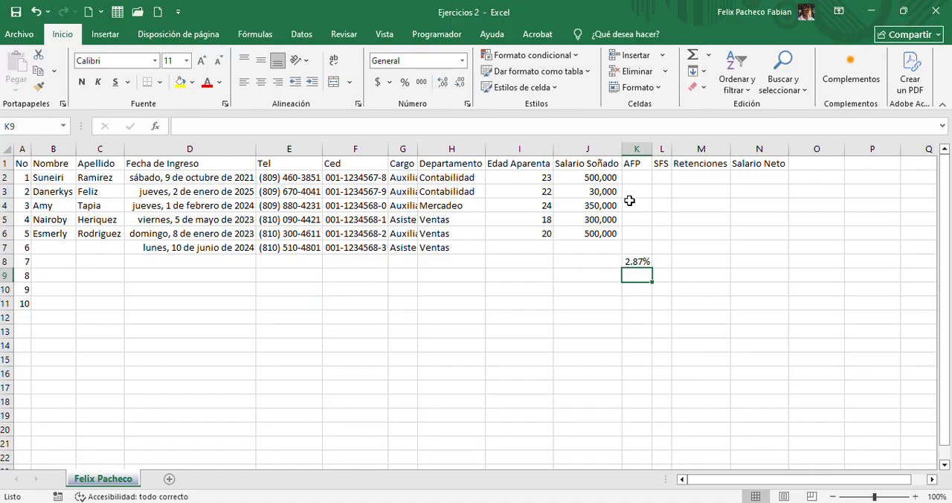
Correct the second employee's Salario Soñado in J3 to 300000
click(593, 181)
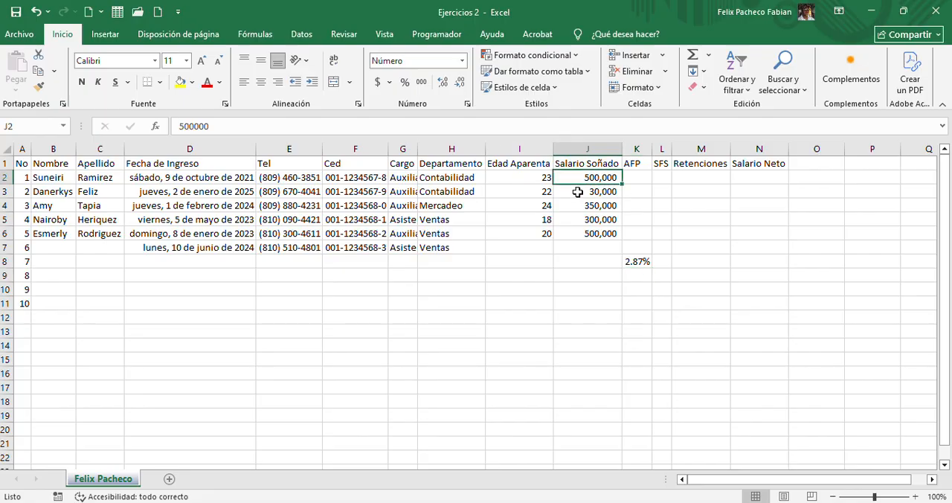
click(580, 191)
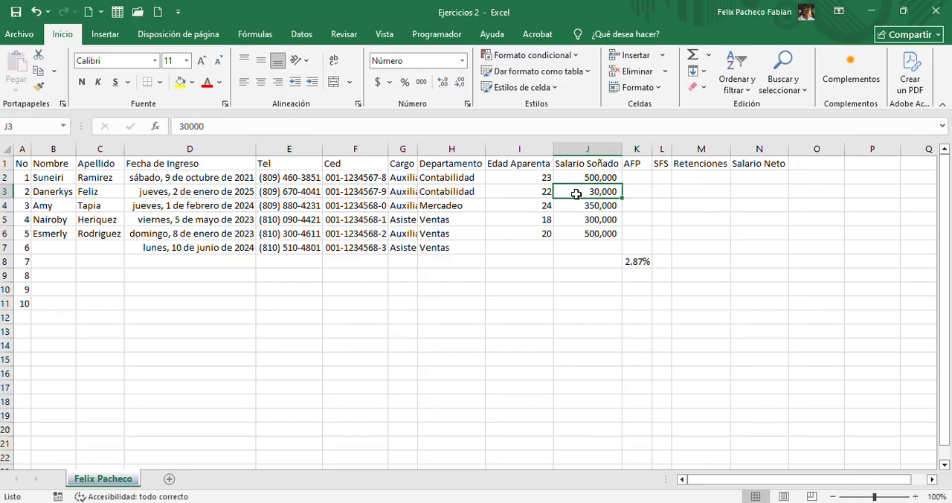
click(258, 132)
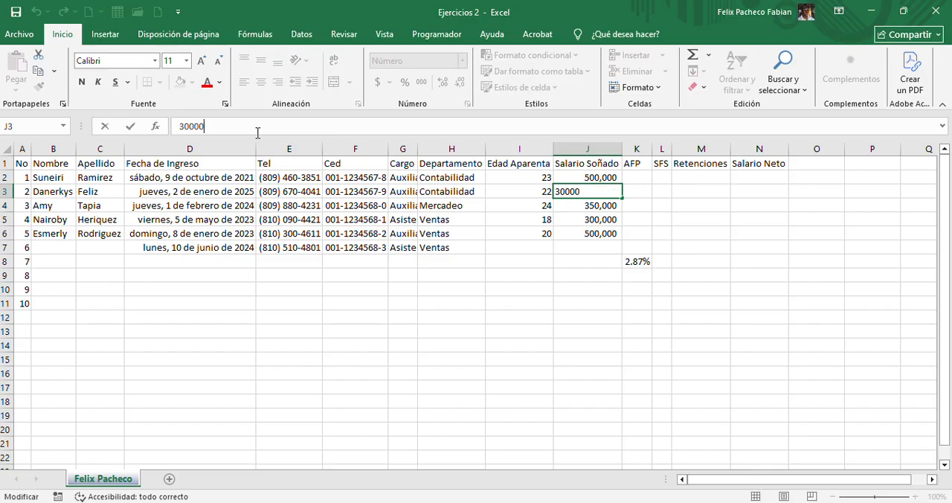
text(0)
key(Return)
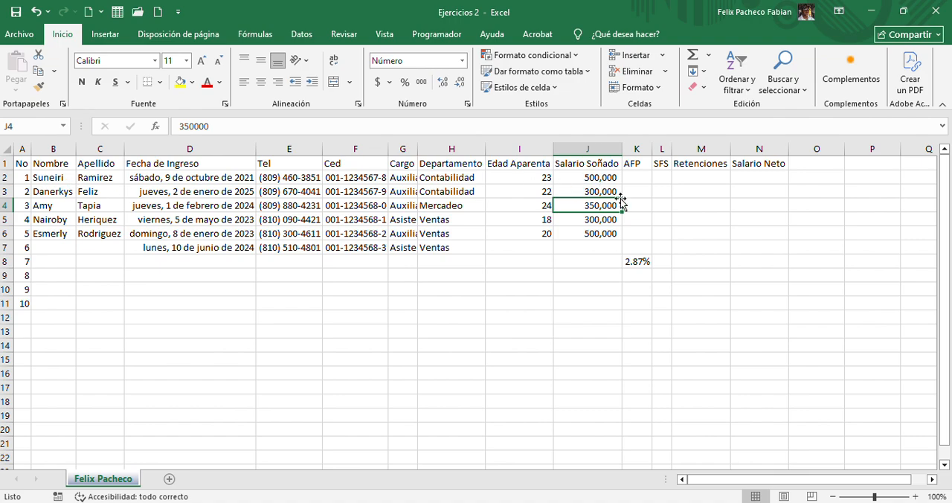
click(632, 259)
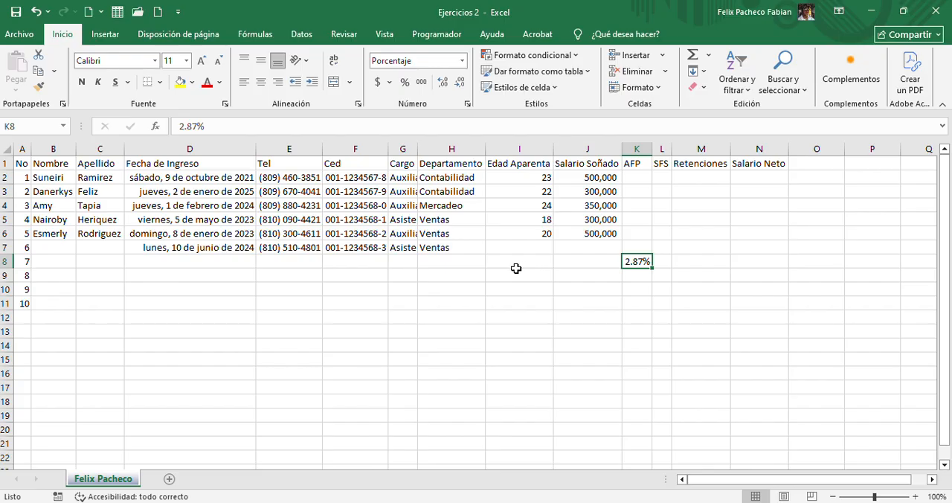
click(632, 180)
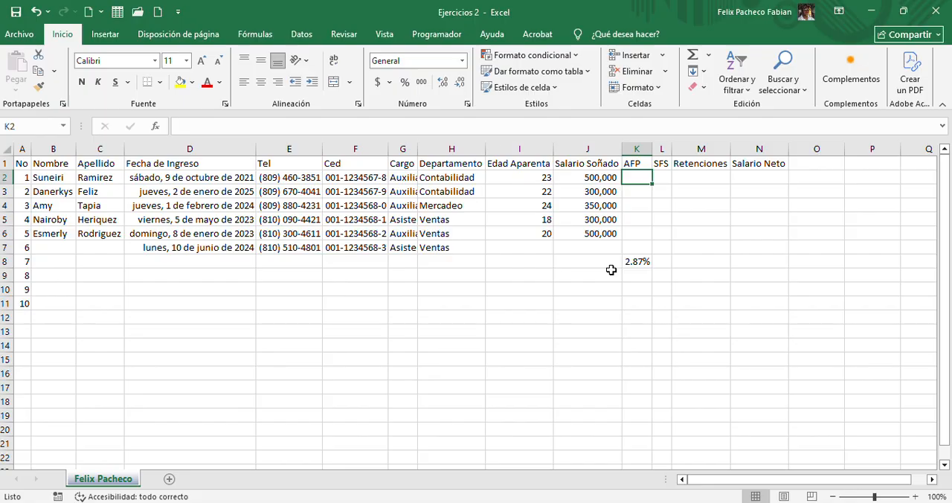
text(++)
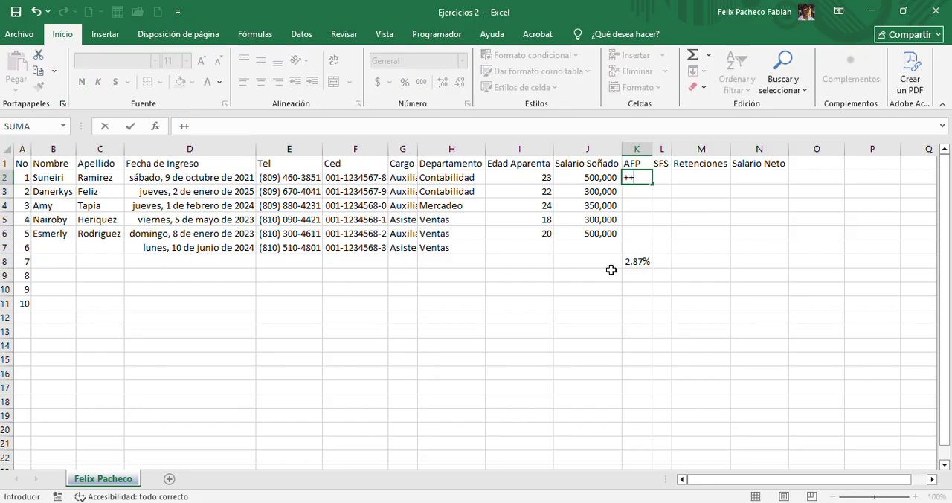
key(BackSpace)
text(=)
key(Escape)
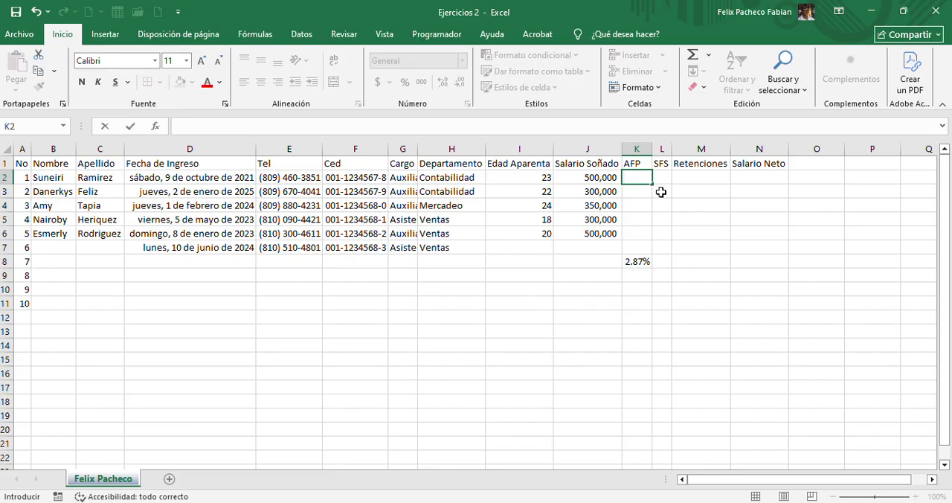
Try the addition formula =J2+J3+J4 in K2 with references to the first three salaries, and inspect its references
text(=)
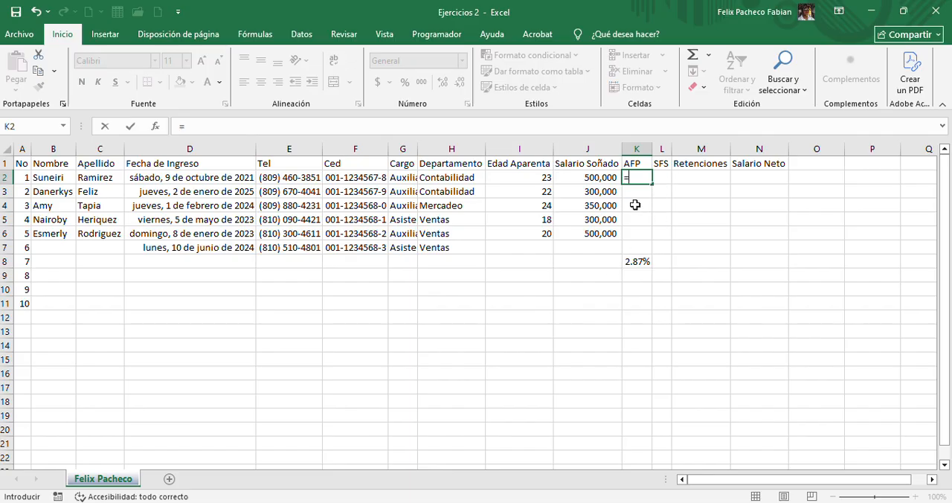
click(591, 177)
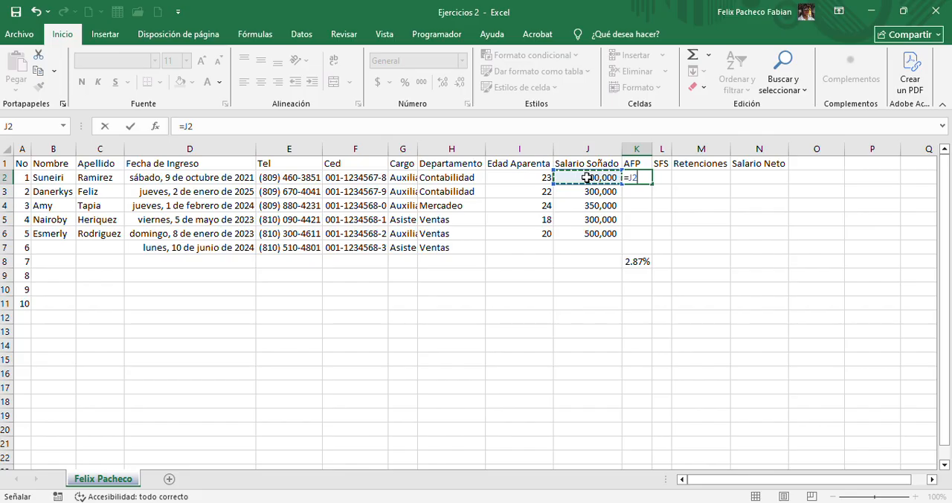
text(+)
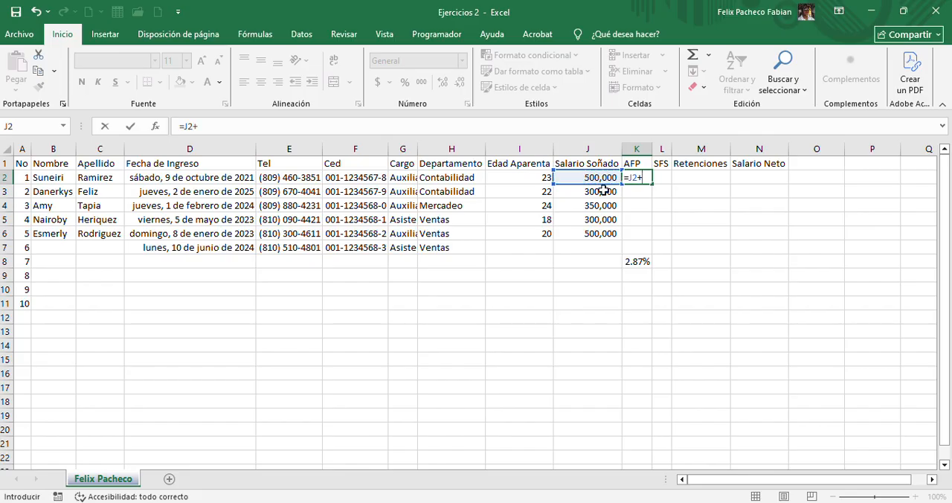
click(603, 191)
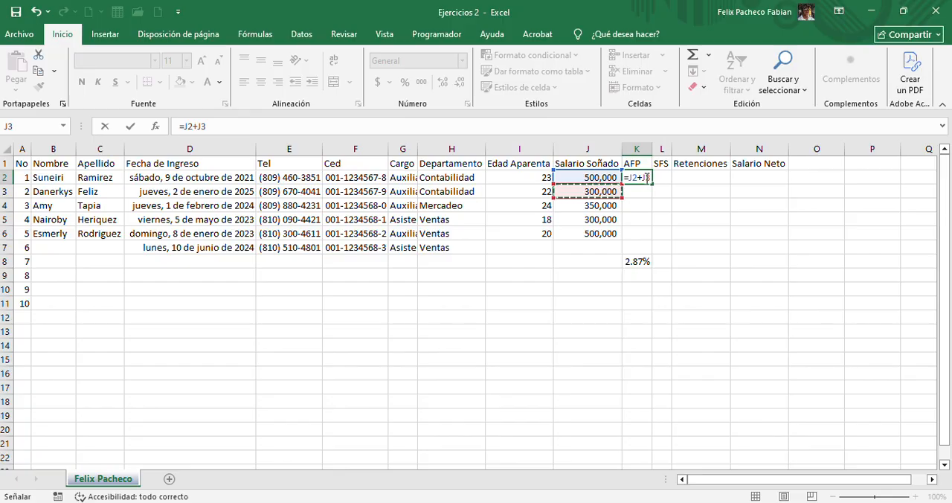
text(+)
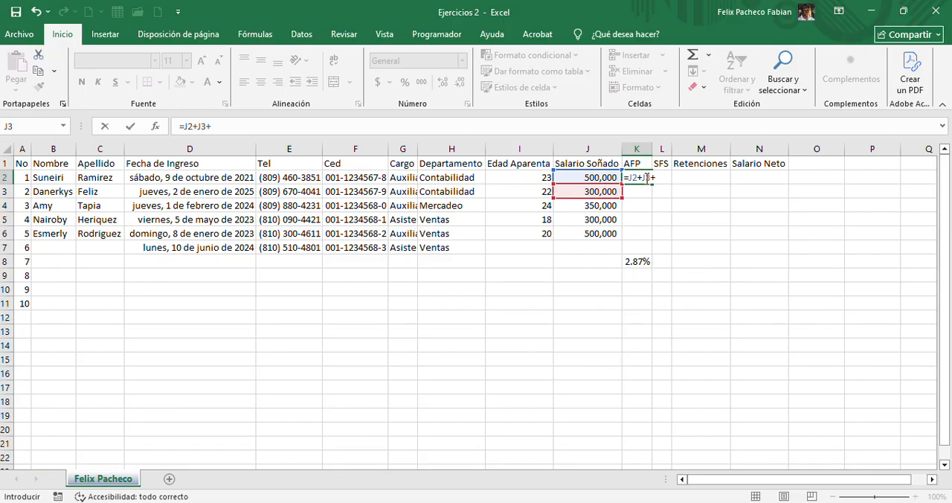
click(595, 209)
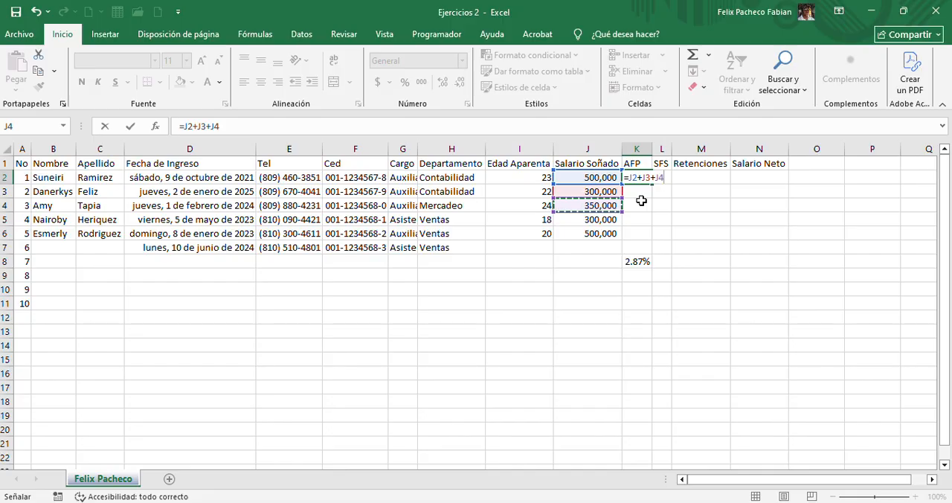
key(Return)
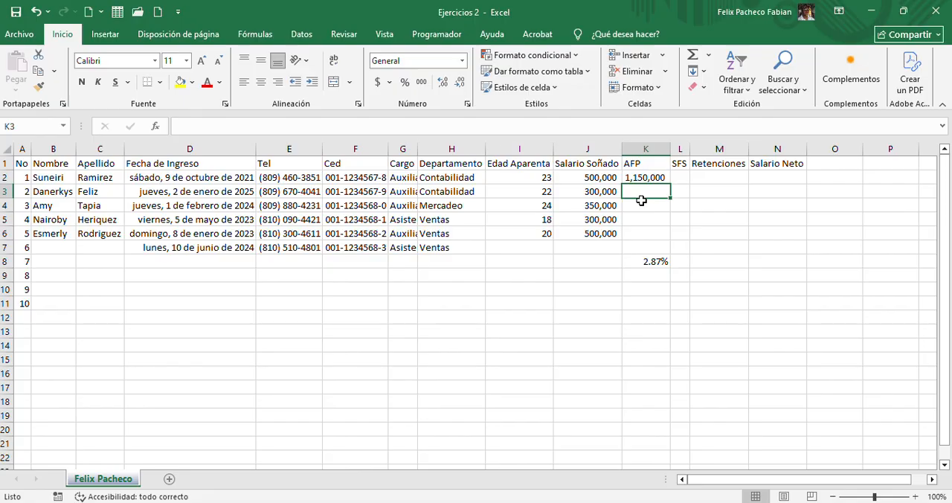
click(638, 177)
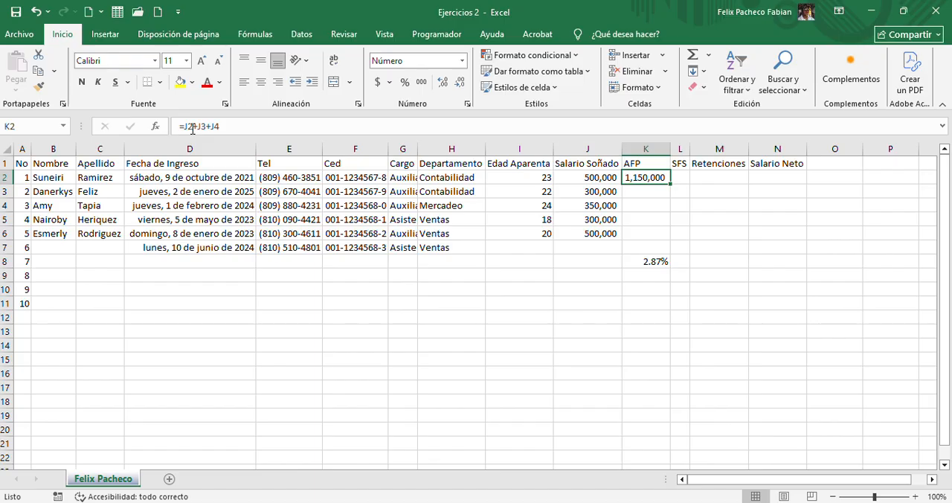
key(F2)
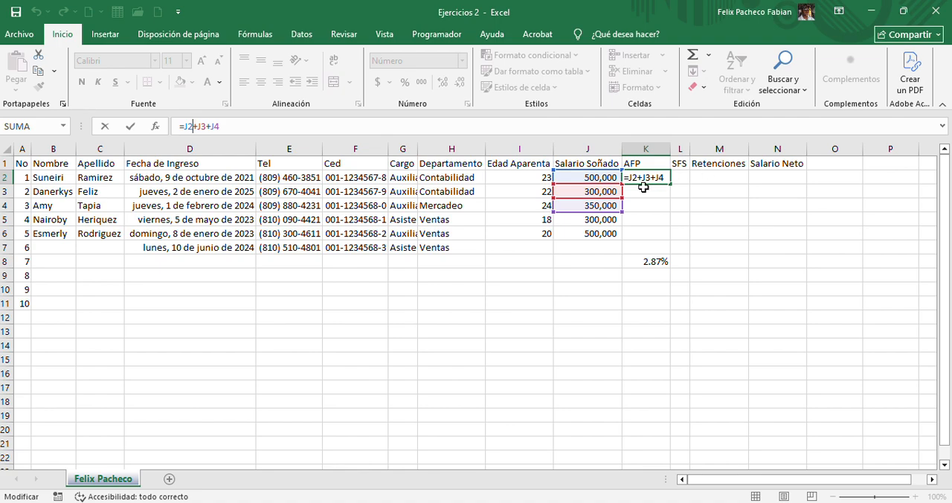
key(ctrl+Return)
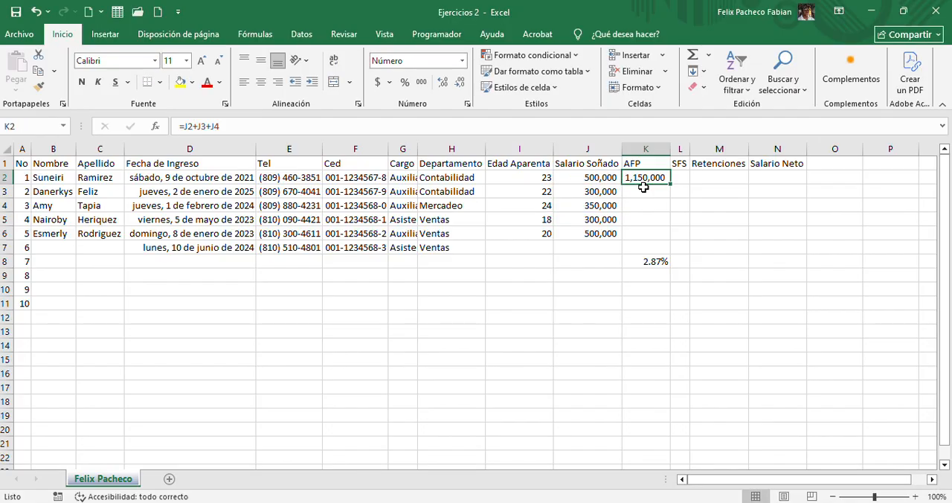
Calculate the first employee's AFP deduction in K2 with =J2*2.87% and review the formula against the salary in J2
text(=)
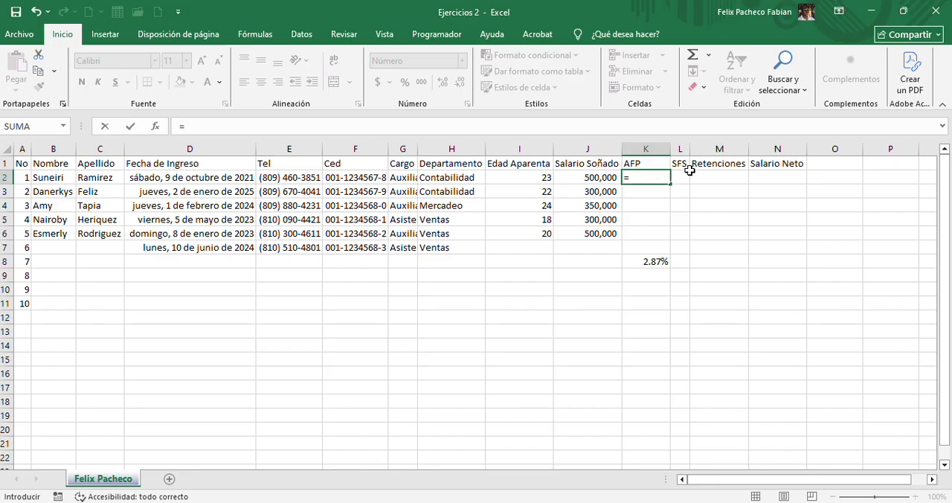
click(606, 176)
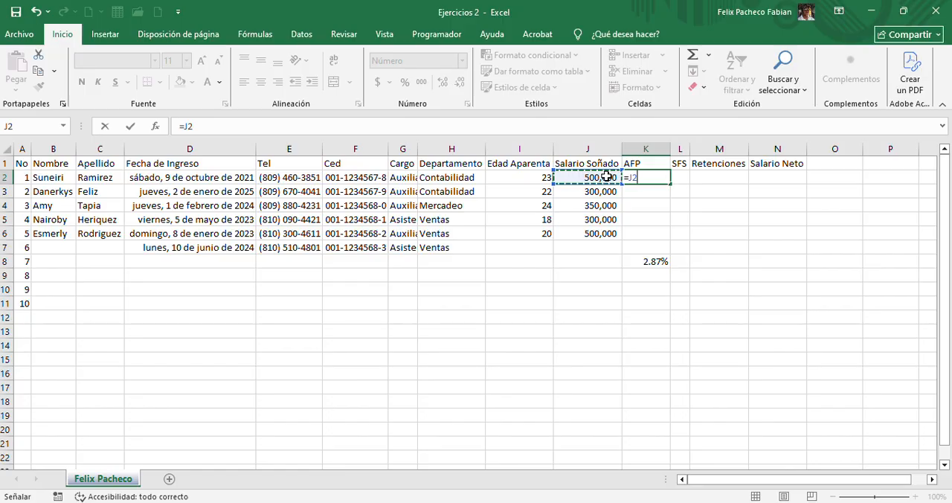
text(*)
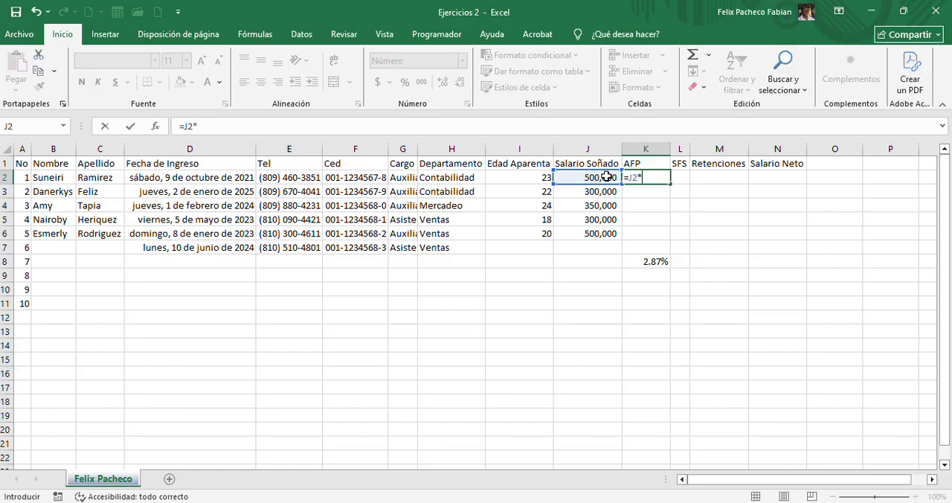
text(2.87%)
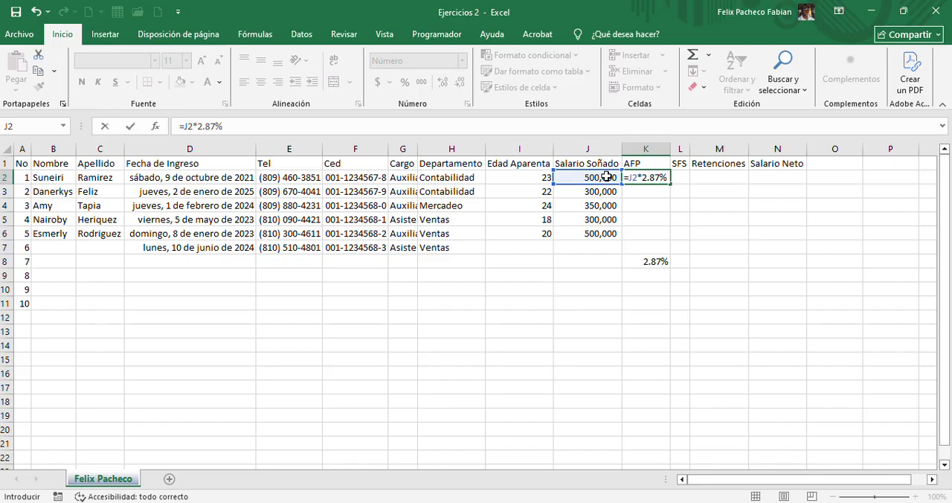
key(Return)
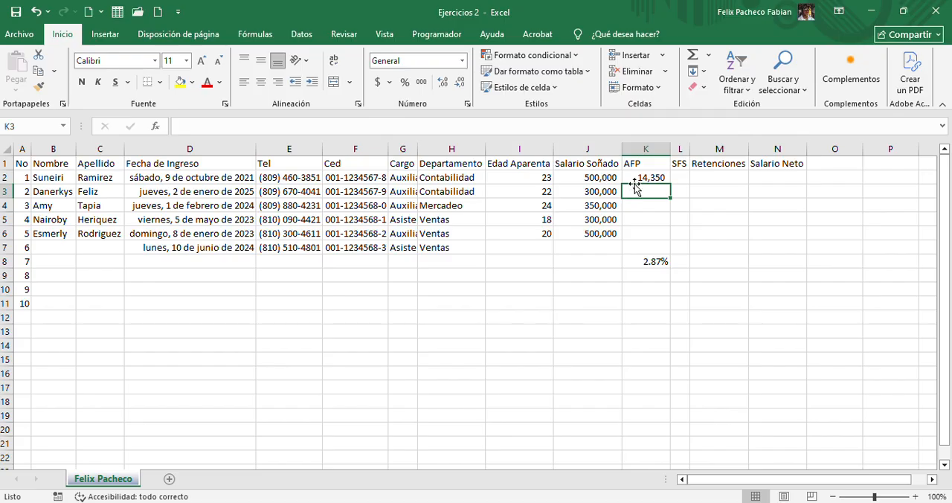
click(635, 177)
click(593, 178)
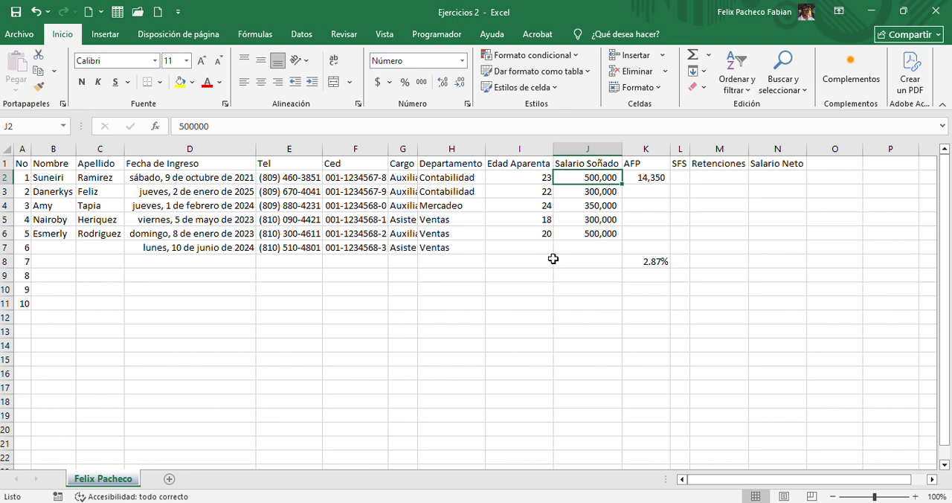
click(631, 177)
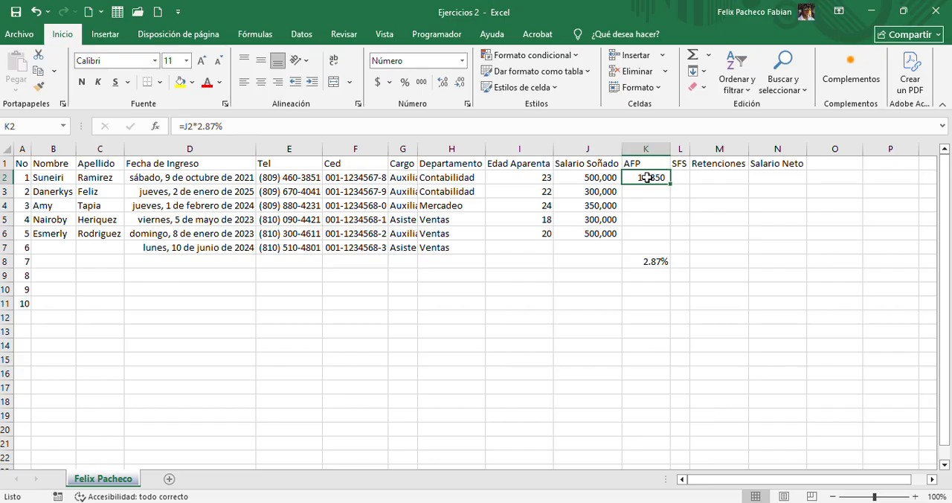
click(527, 130)
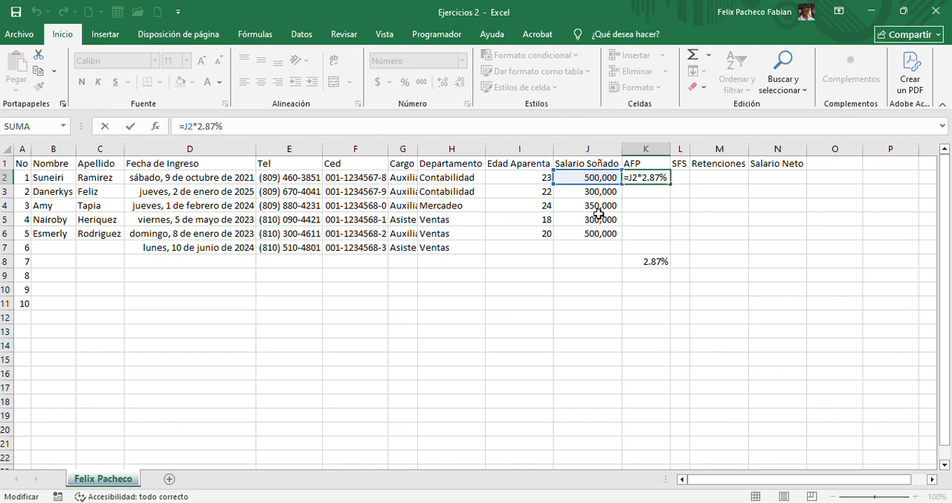
key(ctrl+Return)
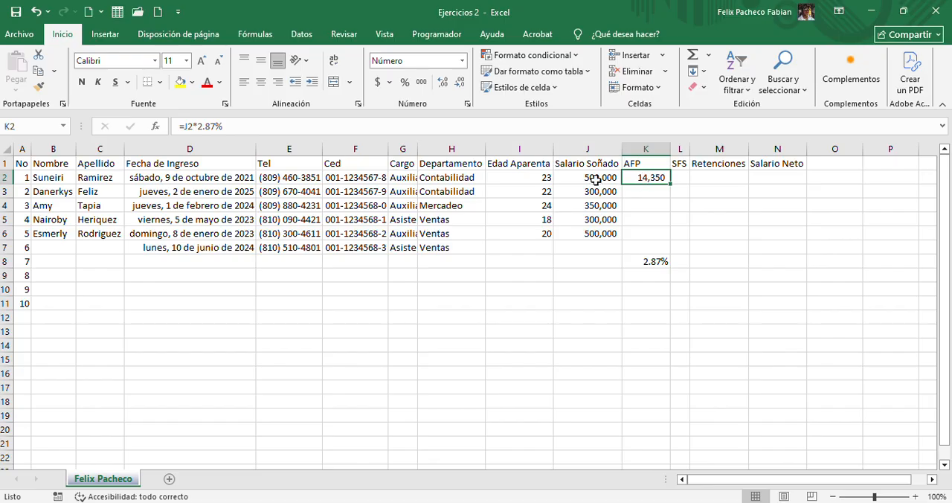
Delete the AFP rate from K8 below the AFP column's employee rows
click(596, 235)
click(641, 261)
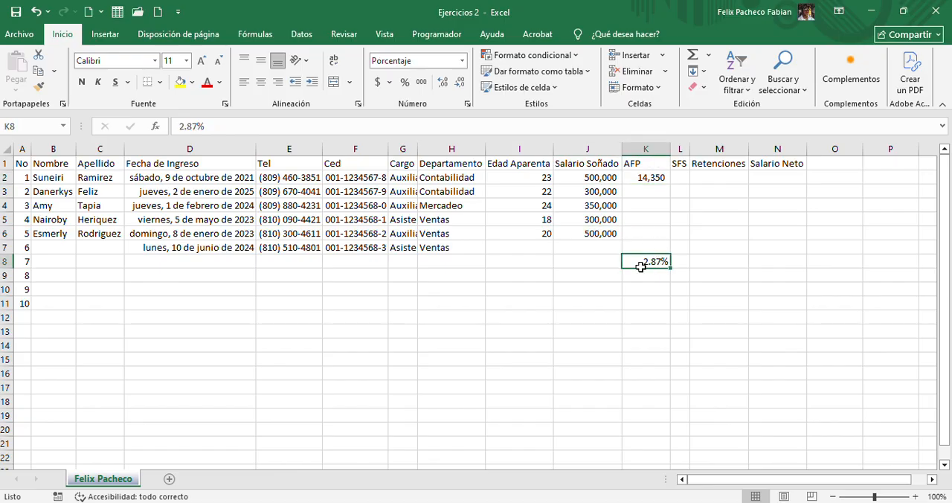
key(Delete)
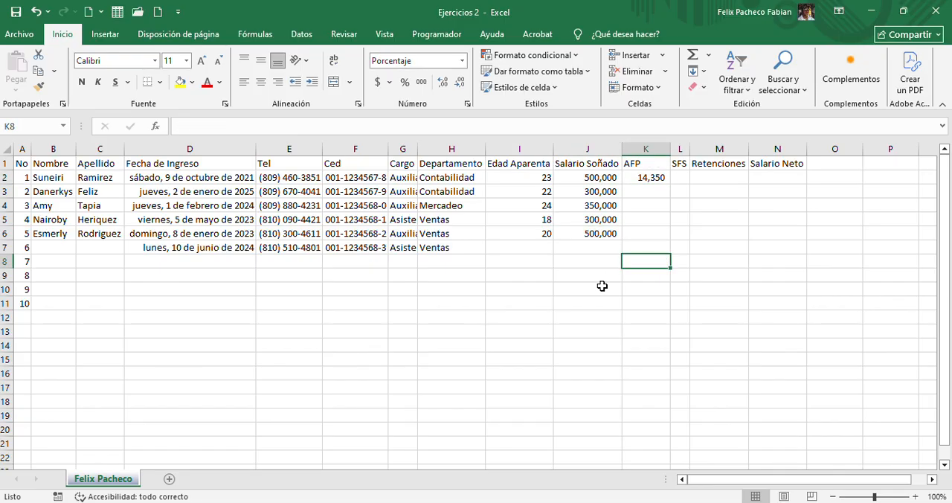
Compare the salaries in column J with the AFP formula in K2 and the AFP cells below it down to K6
click(636, 179)
click(589, 178)
click(599, 207)
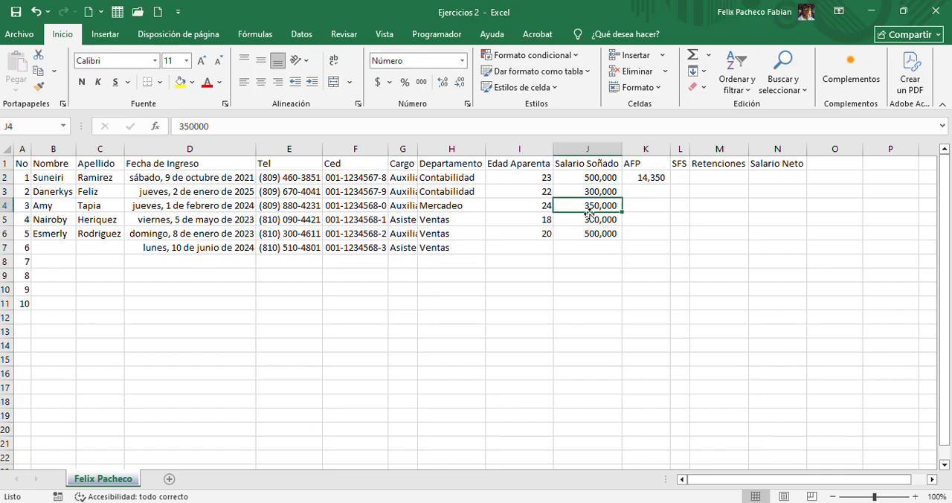
click(592, 233)
click(588, 202)
click(598, 179)
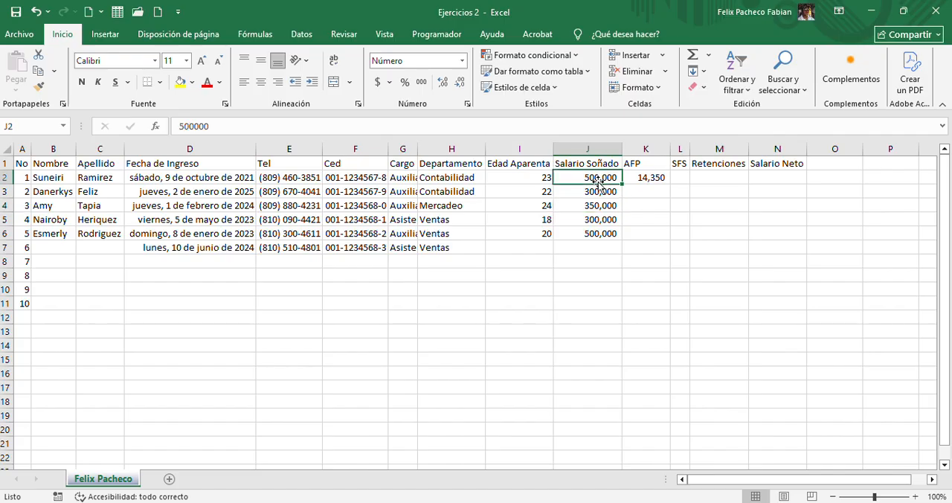
click(642, 178)
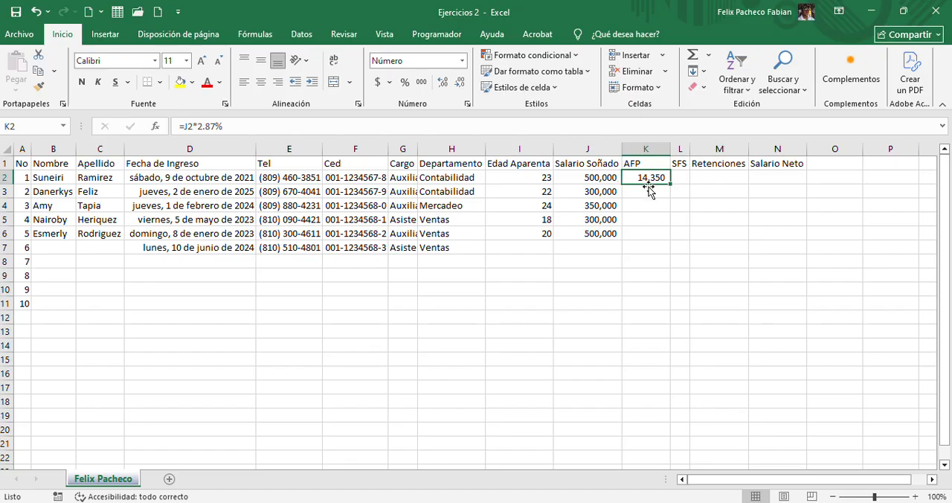
click(648, 193)
click(648, 207)
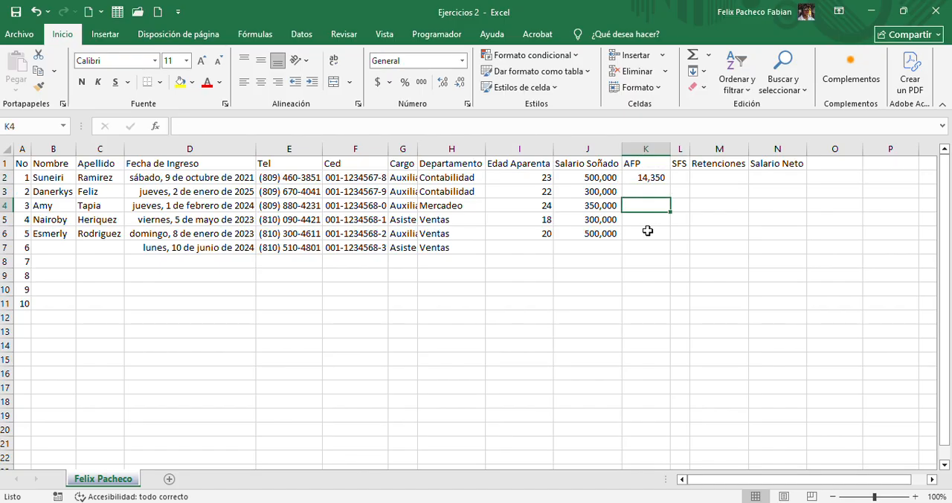
click(648, 232)
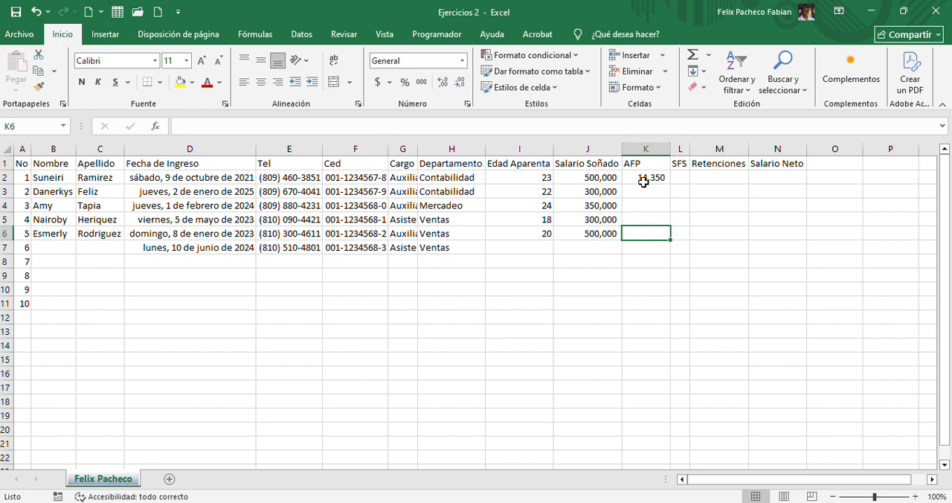
click(642, 178)
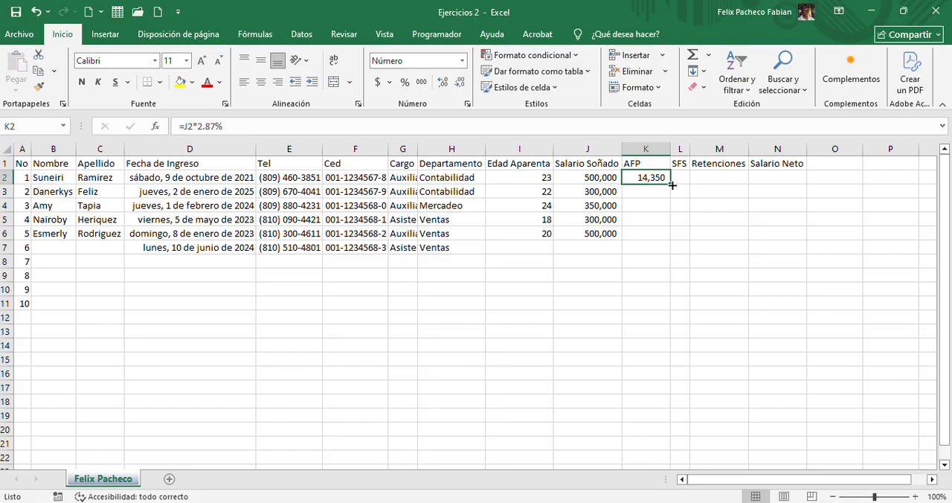
Try filling the AFP formula from K2 down to K11, then clear the surplus results in K7:K11
drag(672, 185, 669, 307)
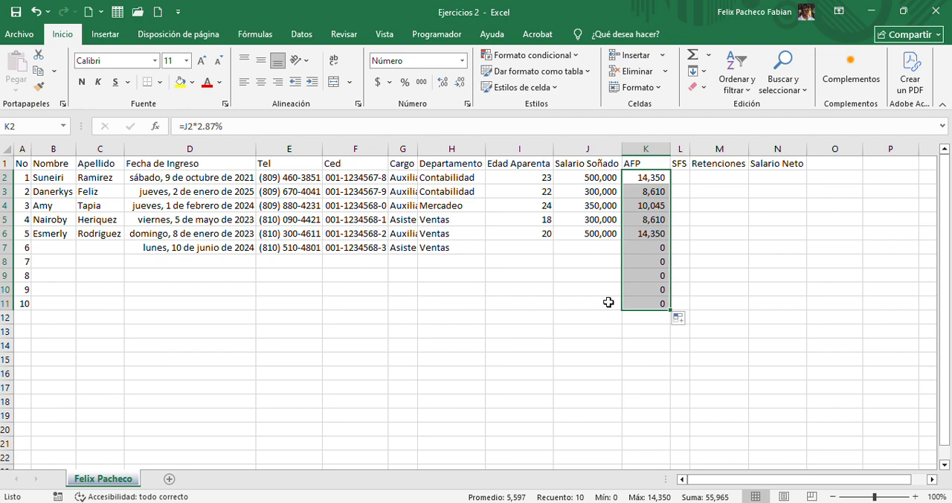
drag(637, 248, 633, 300)
key(Delete)
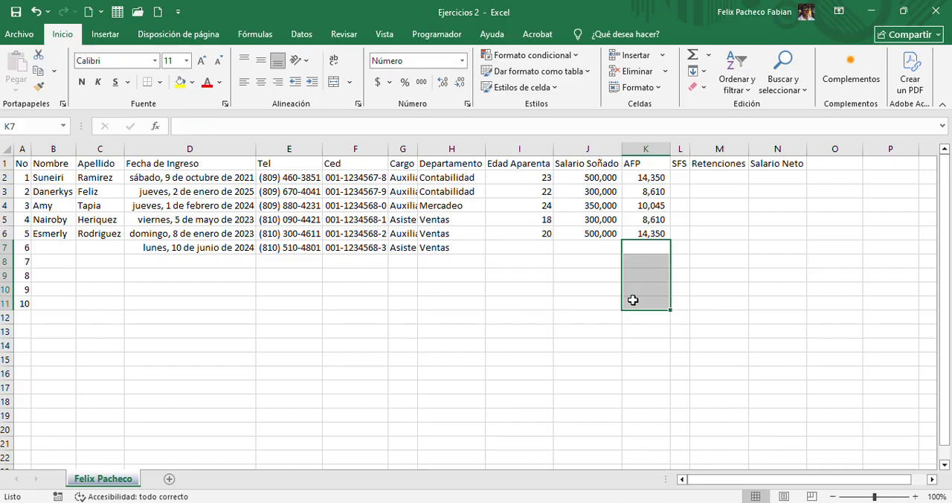
click(647, 210)
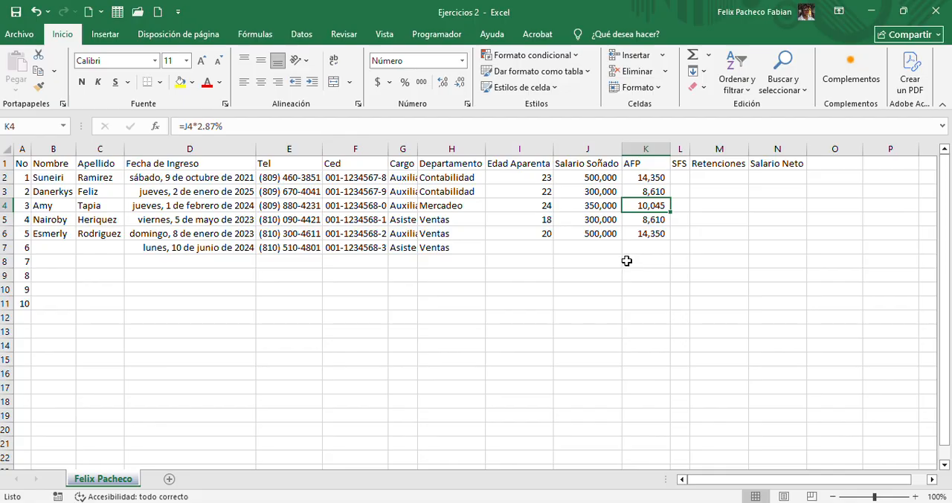
Undo the clearing of K7:K11 and the fill of the AFP formula, leaving only K2
key(ctrl+z)
key(ctrl+z)
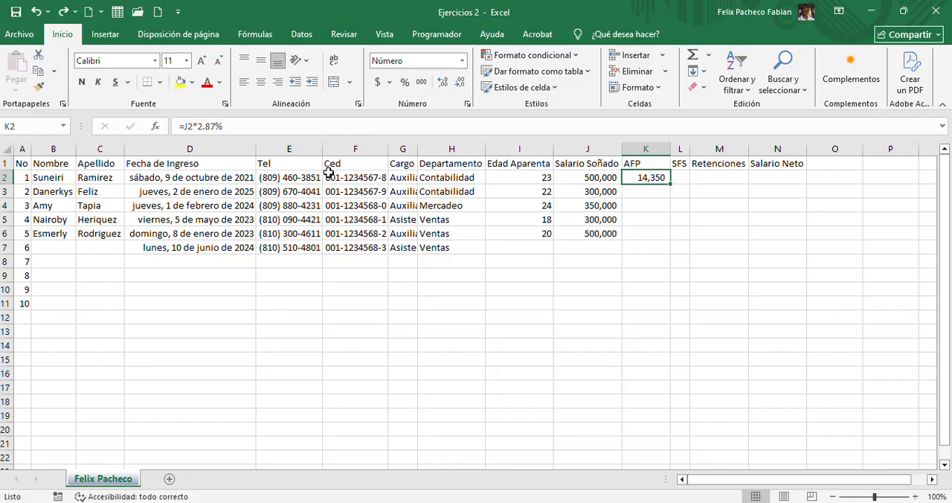
key(ctrl+y)
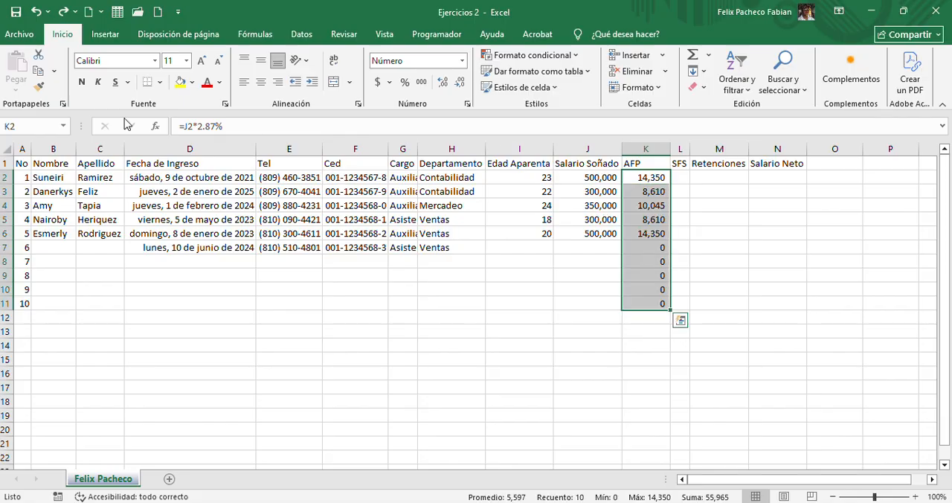
click(36, 13)
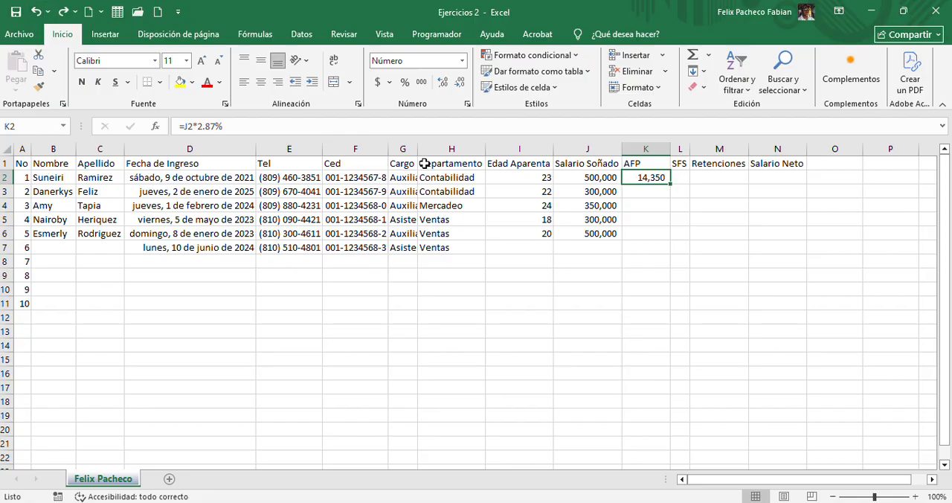
Fill the AFP formula from K2 down to K6 for the employees that have a salary
click(658, 191)
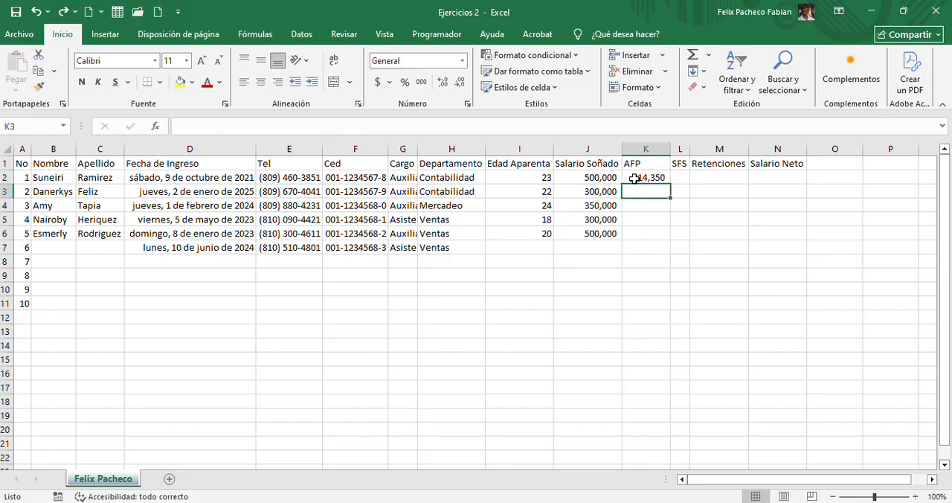
click(636, 177)
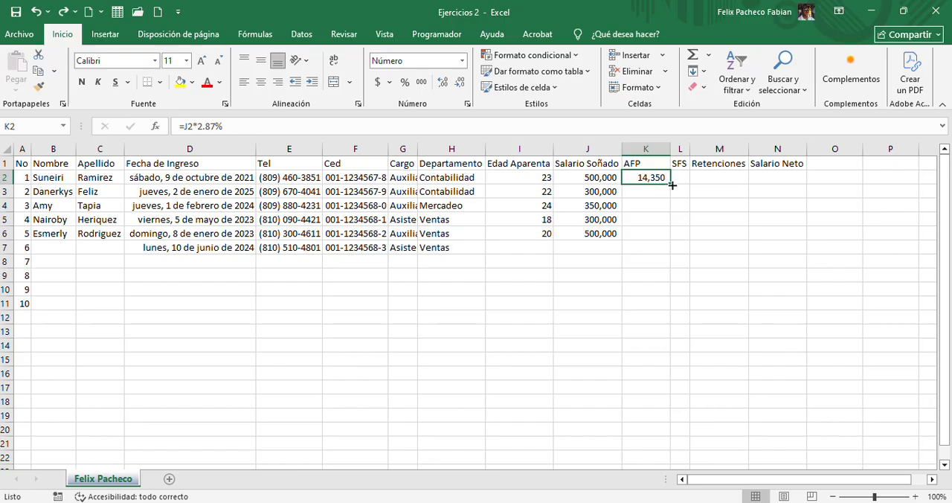
drag(671, 186, 672, 185)
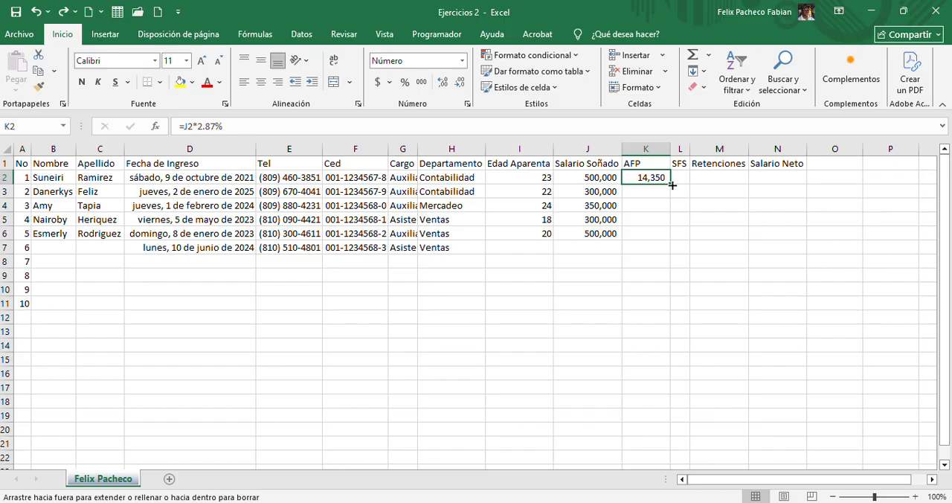
drag(672, 185, 671, 238)
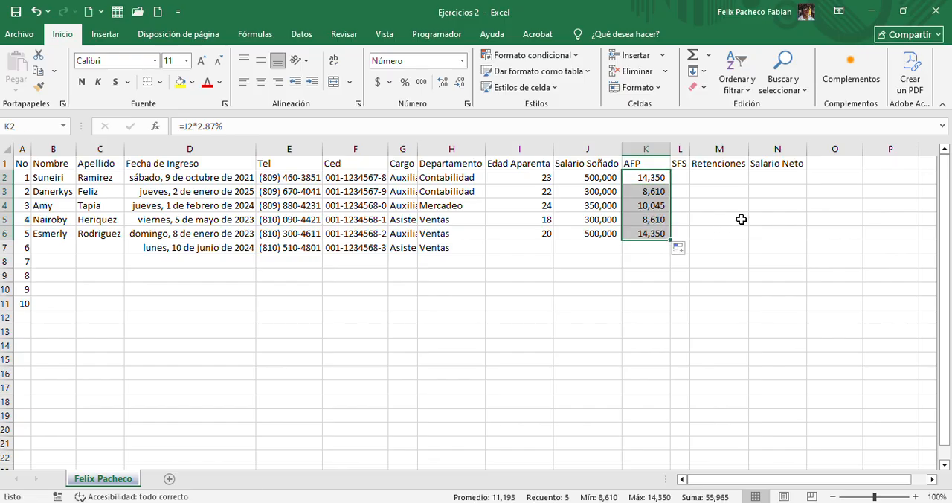
Inspect the AFP formulas in K2 through K6 and the salary cell each one references, without changing them
click(658, 176)
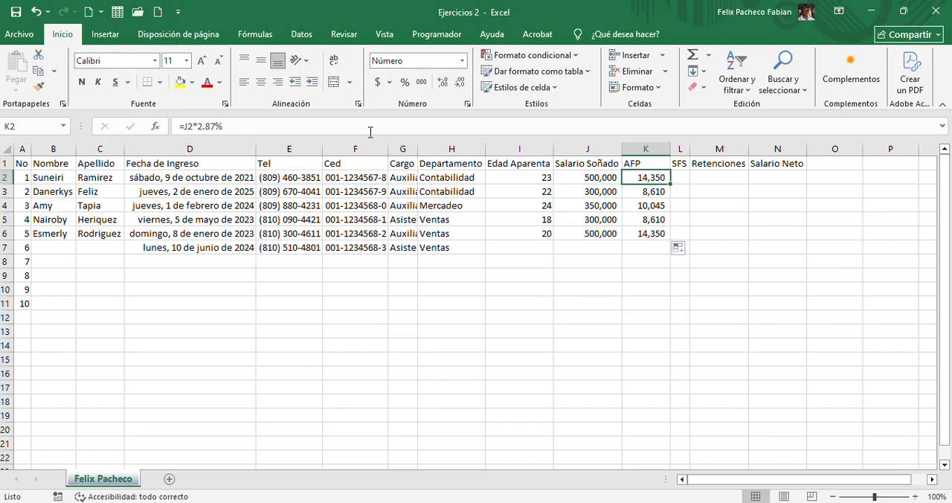
click(346, 124)
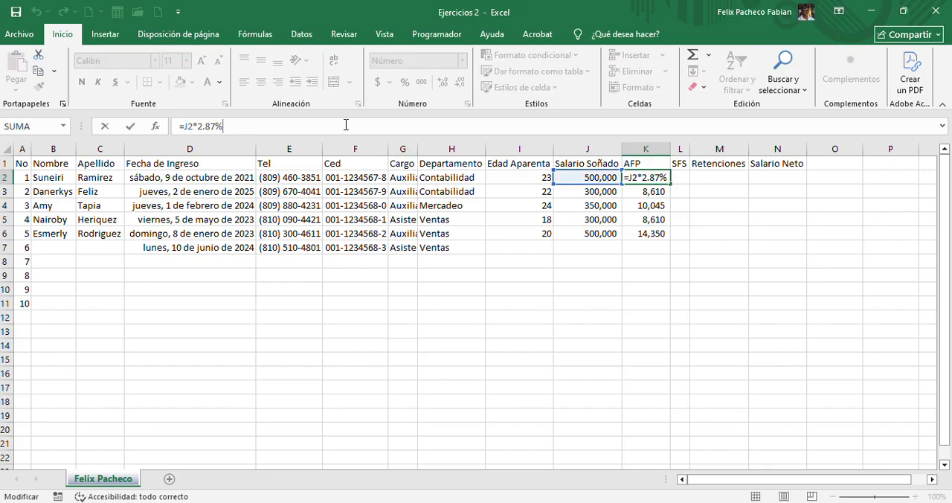
click(657, 193)
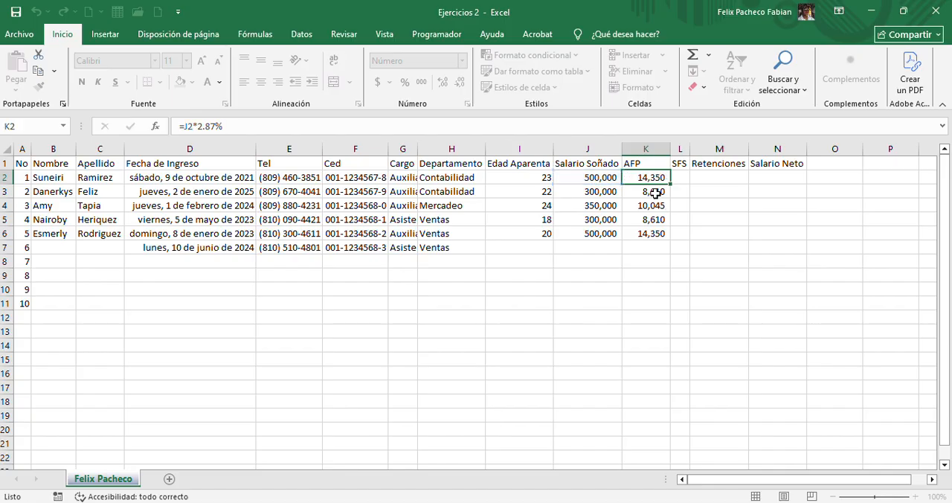
click(591, 127)
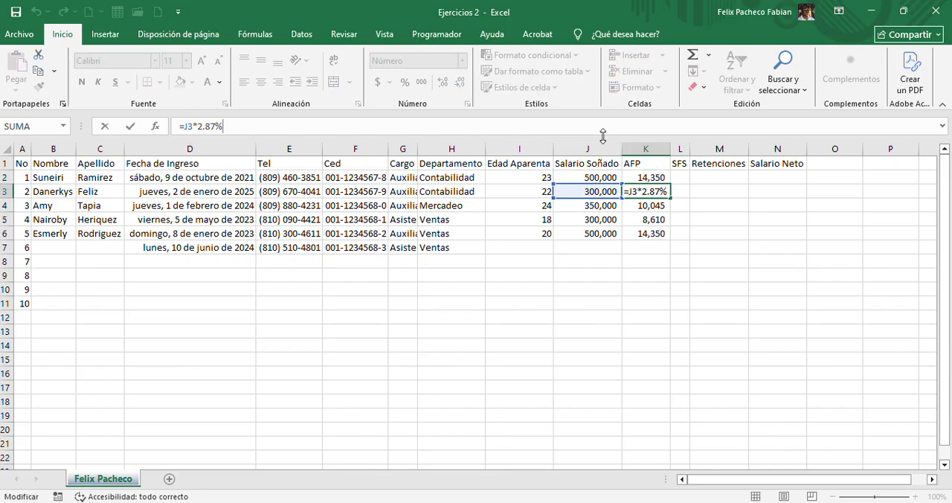
click(645, 205)
click(599, 131)
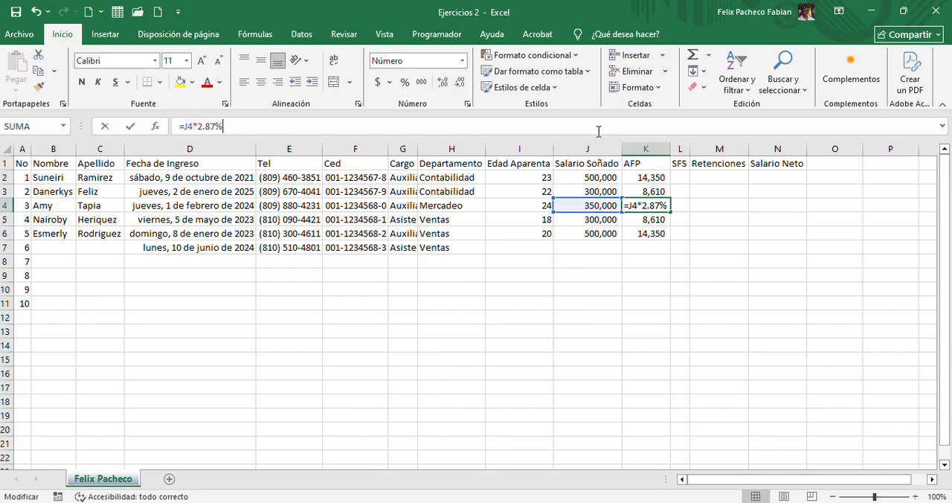
click(647, 221)
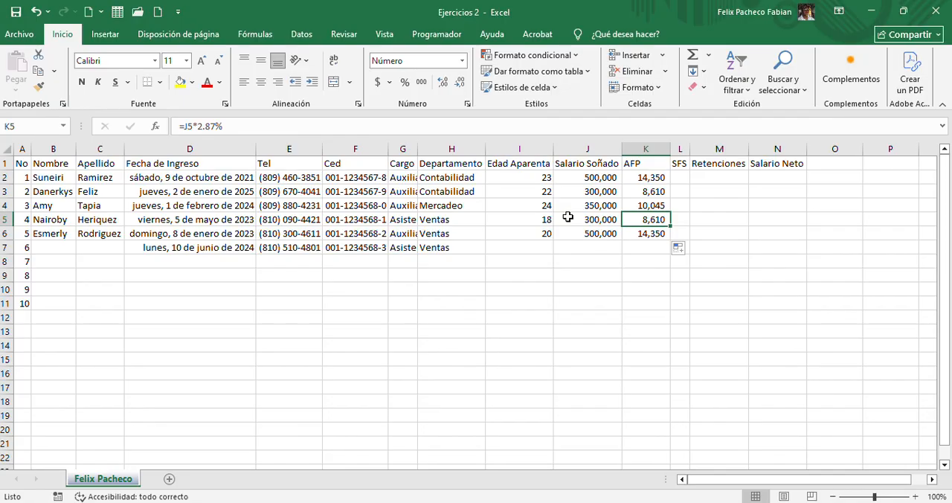
key(F2)
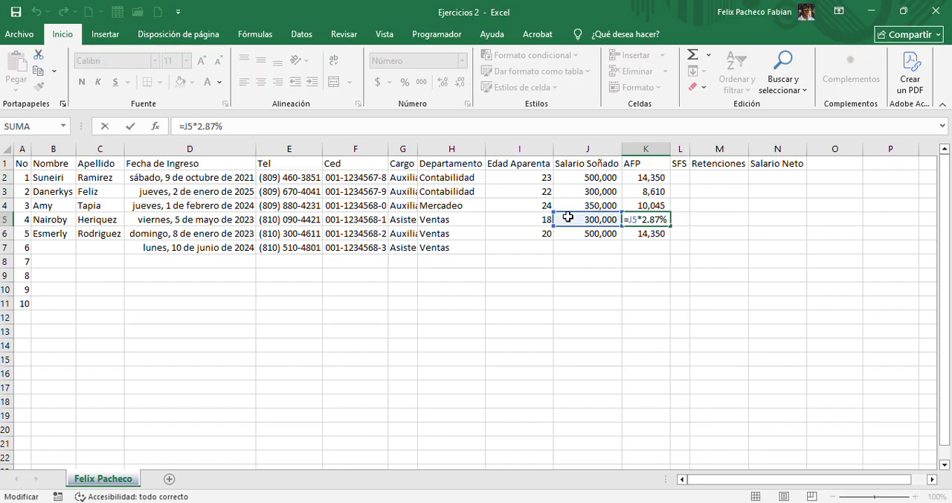
key(Escape)
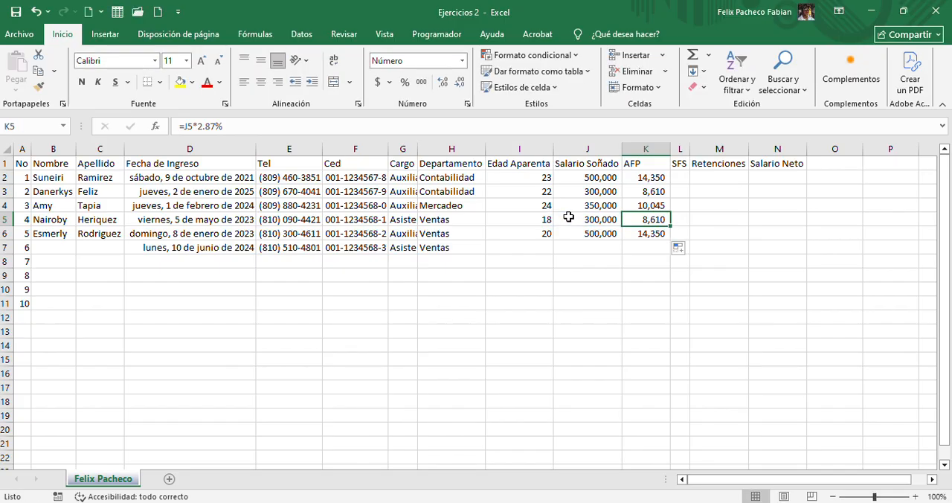
click(633, 232)
click(333, 124)
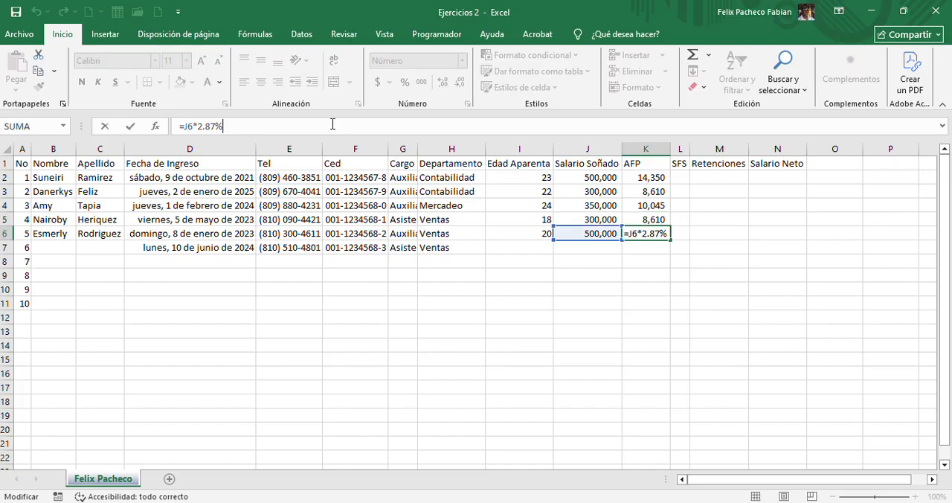
key(Escape)
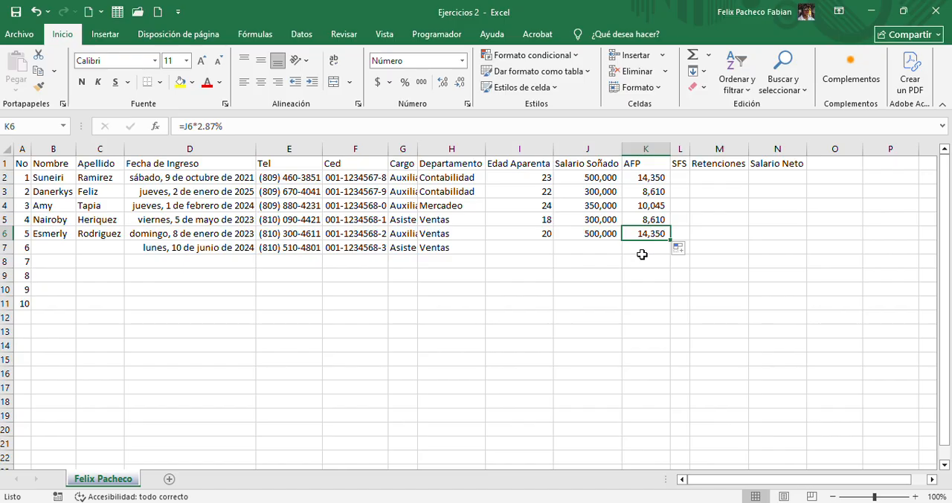
Insert a blank row above the header row of the payroll table
click(681, 174)
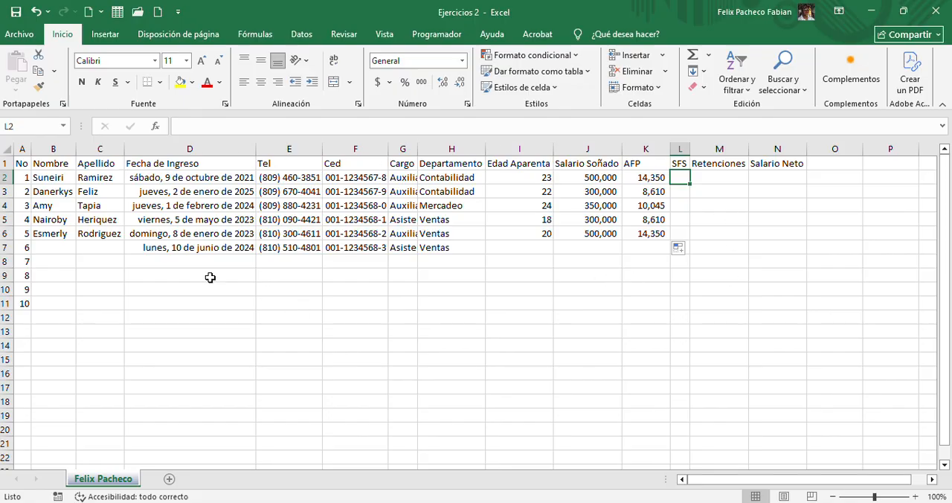
right_click(3, 163)
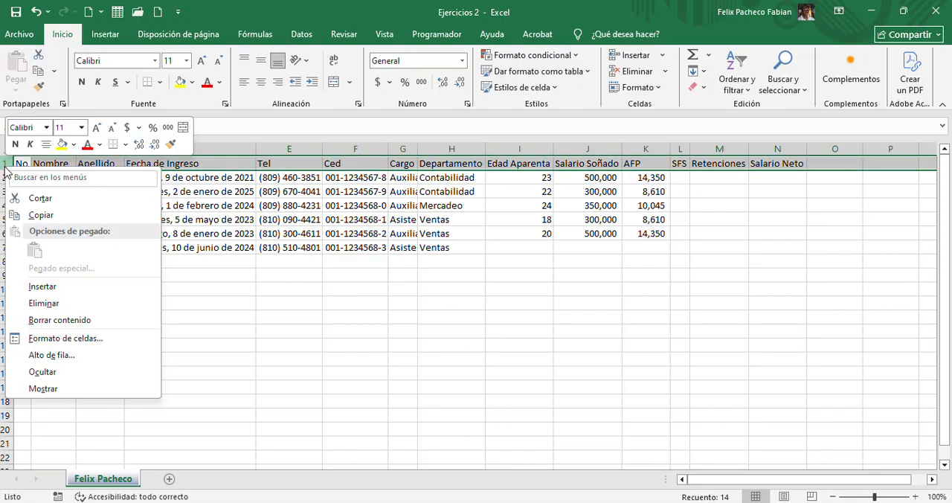
click(43, 286)
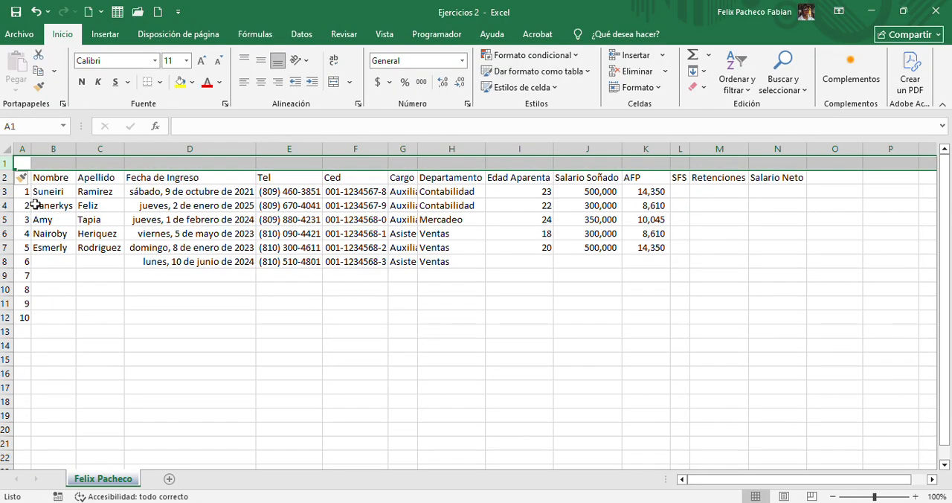
Enter the SFS rate of 3.04% in L1, above the SFS header
click(681, 161)
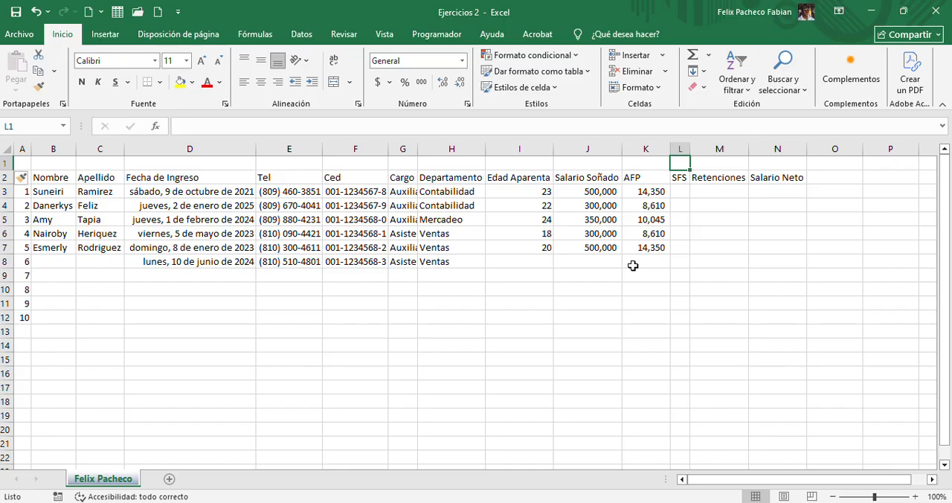
text(3.)
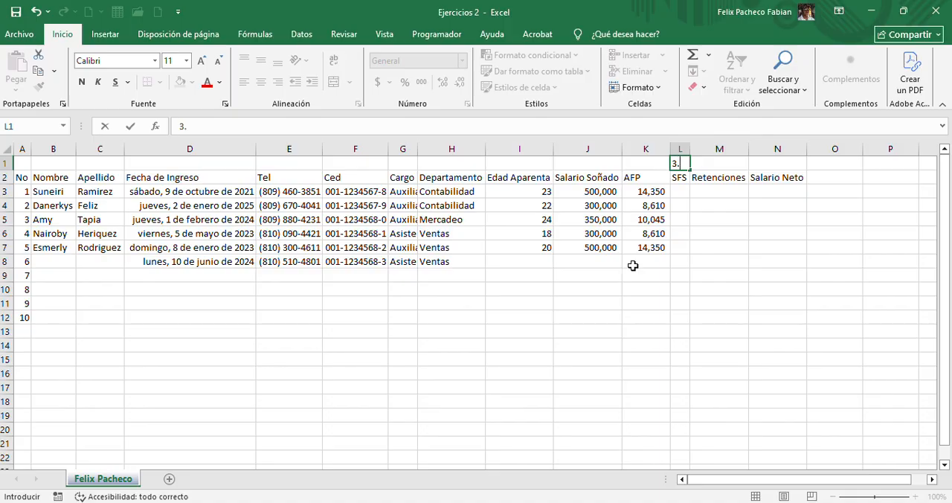
text(04%)
key(Return)
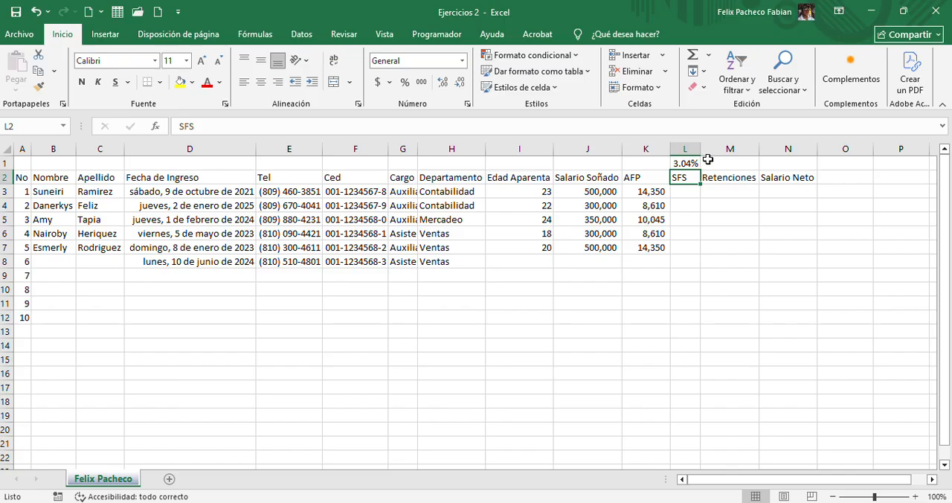
Calculate the first employee's SFS deduction in L3 with +J3*L1, multiplying the salary by the rate cell
click(678, 195)
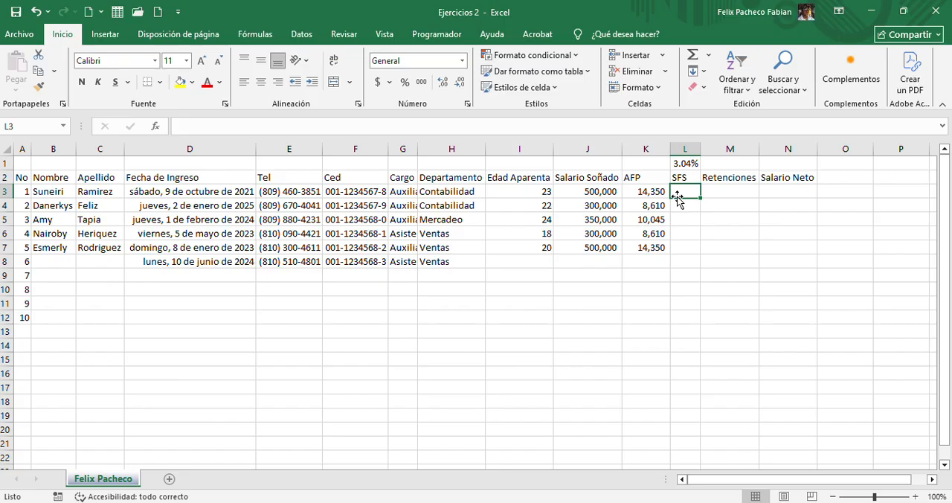
text(=)
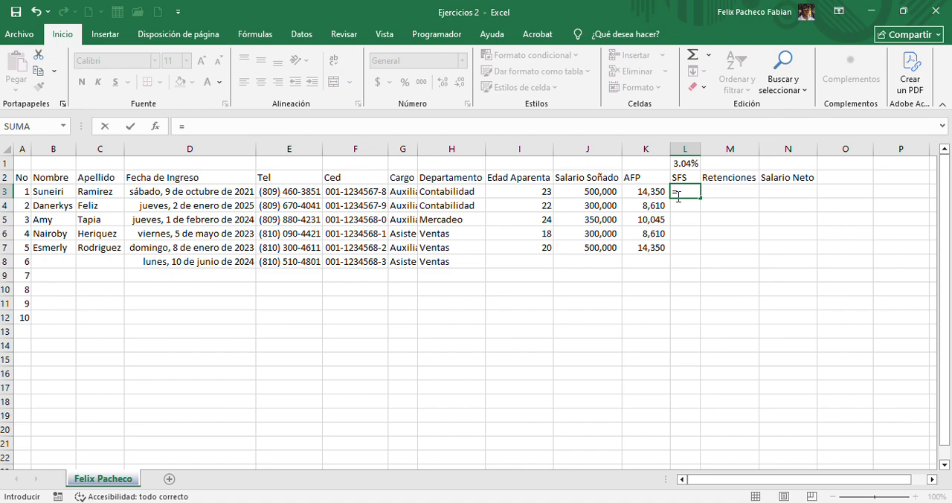
key(BackSpace)
text(+)
click(589, 194)
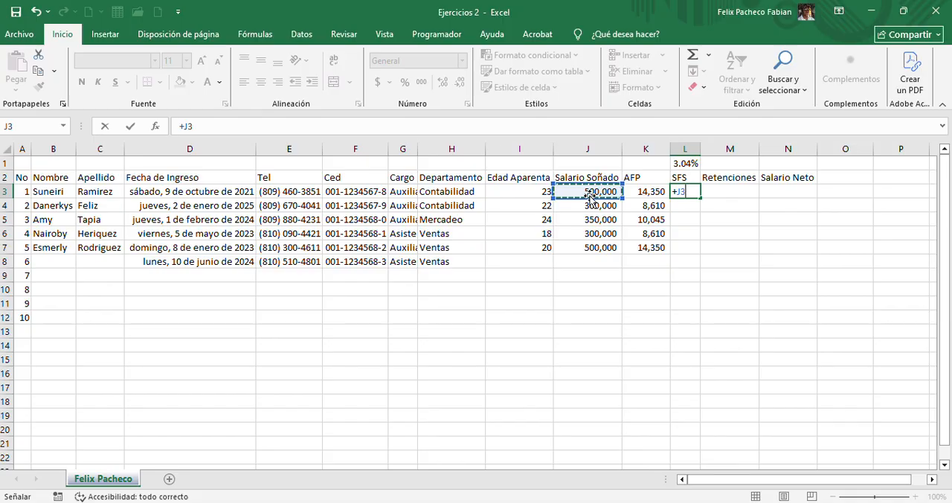
text(*)
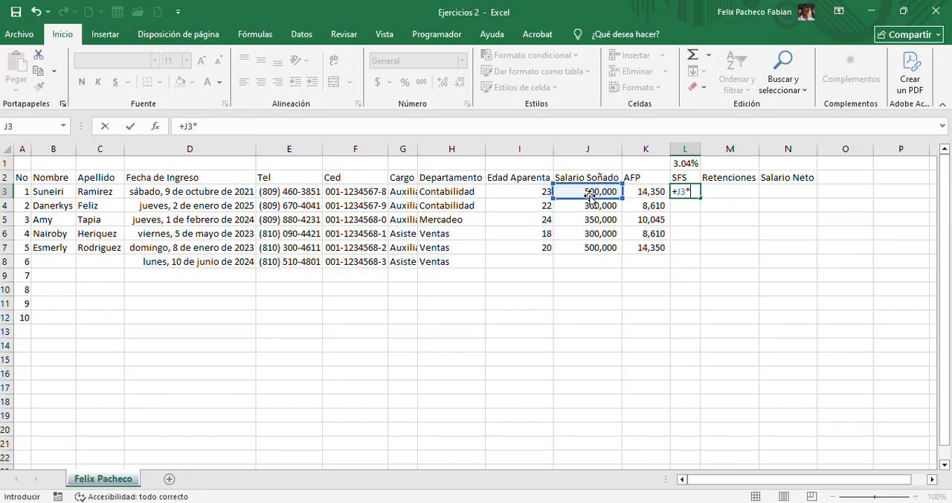
click(688, 163)
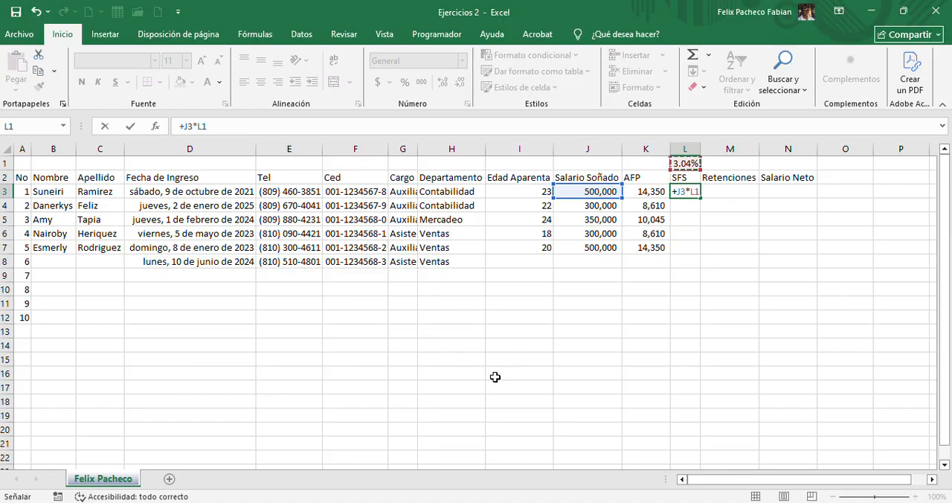
key(Return)
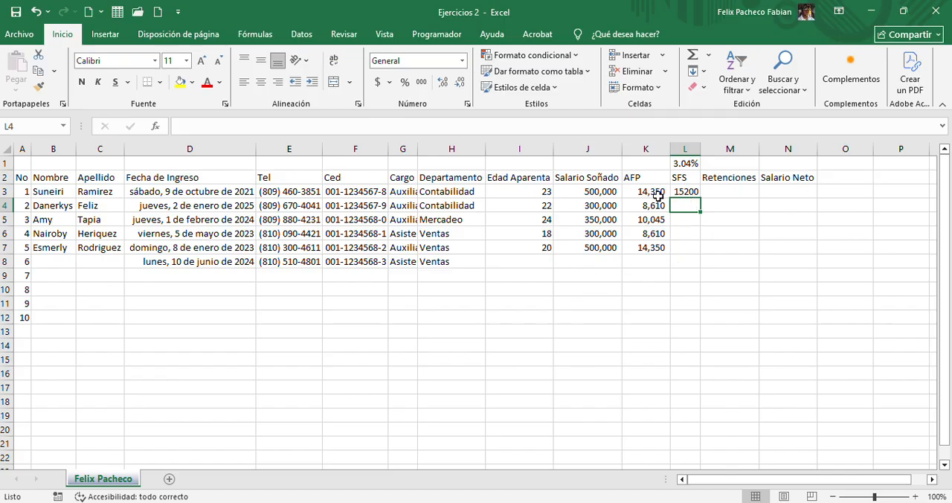
Format the SFS cells L3:L7 with a thousands separator and no decimals
drag(676, 191, 677, 246)
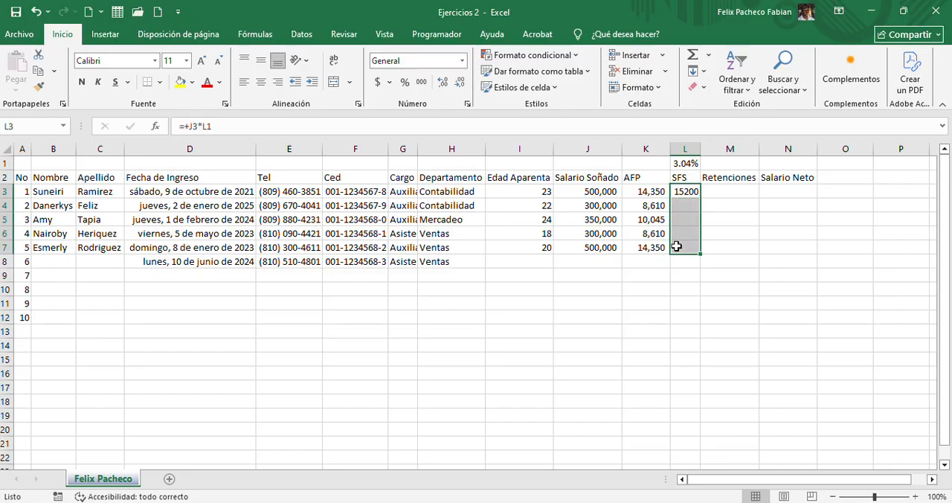
click(421, 83)
click(458, 83)
click(459, 83)
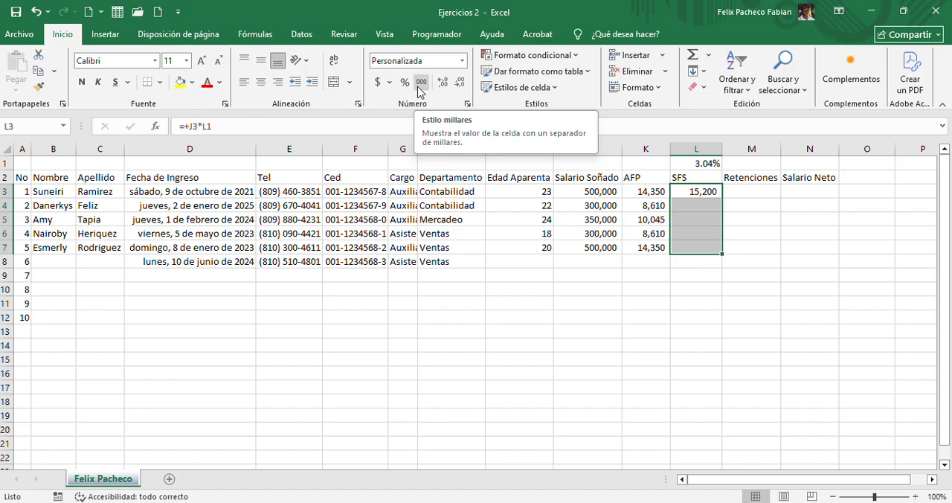
click(690, 222)
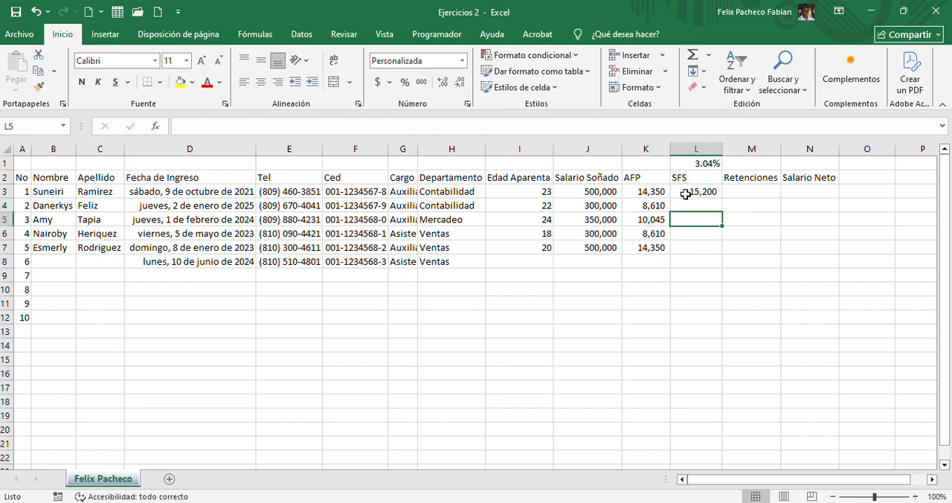
Review the AFP and SFS formulas in row 3 and the salaries in J3:J7 that they draw on
click(685, 192)
click(652, 191)
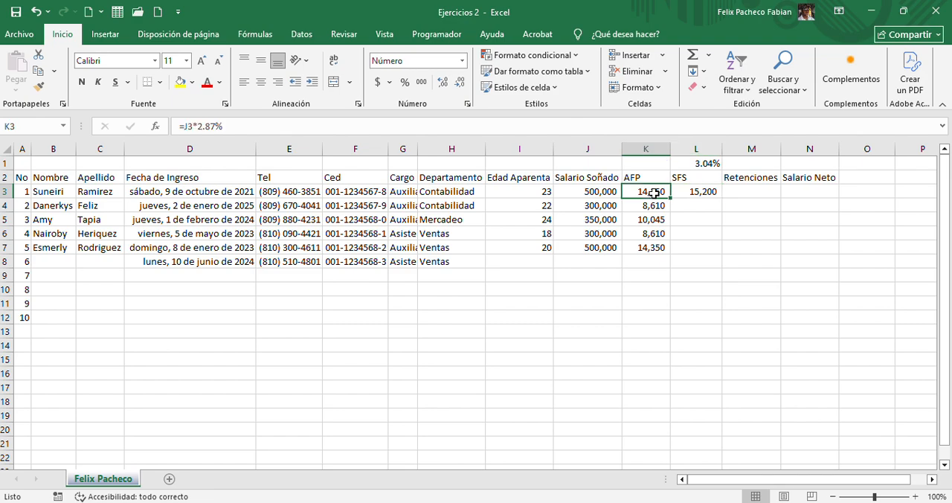
click(688, 192)
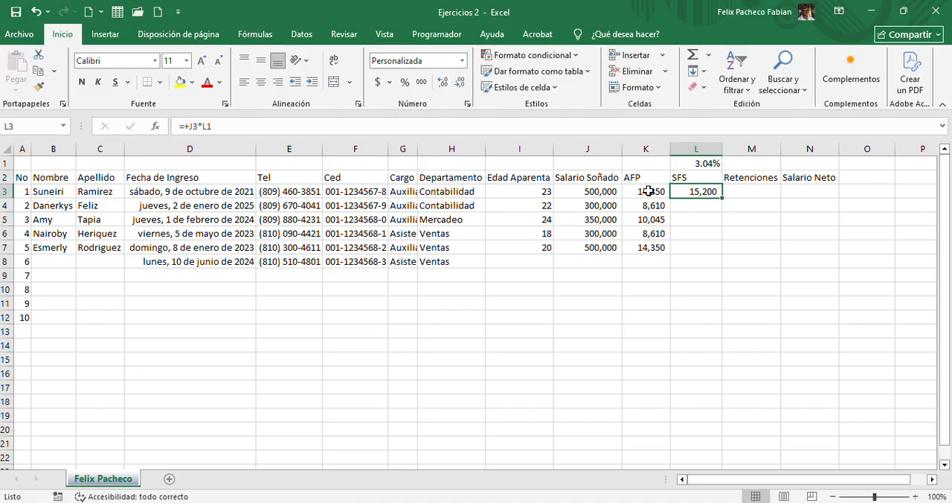
click(629, 191)
click(605, 190)
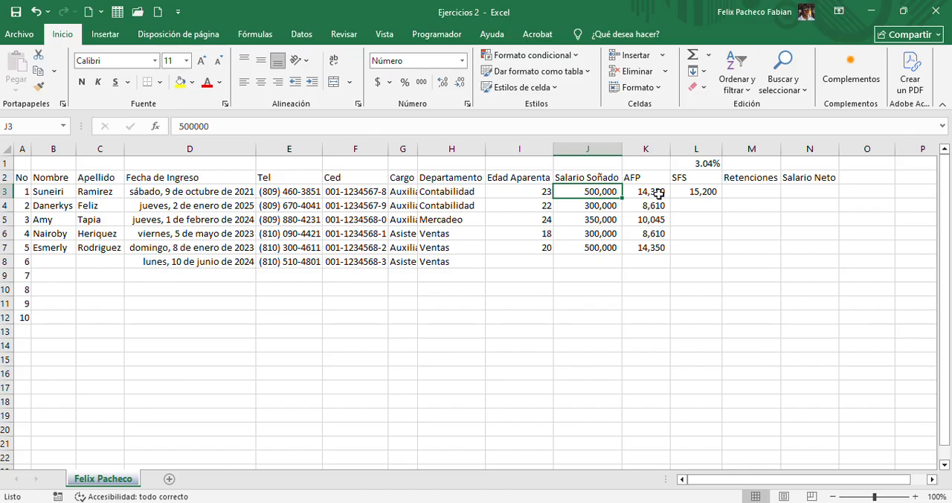
click(695, 191)
click(614, 206)
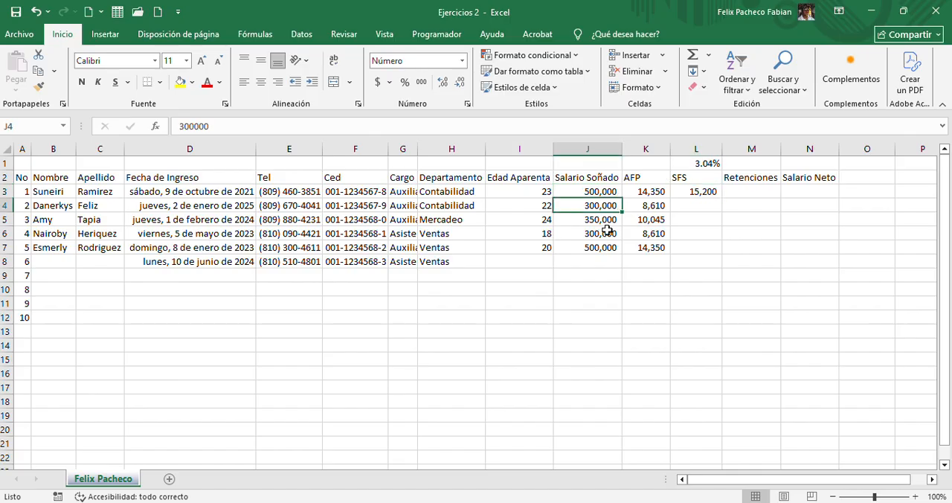
click(604, 221)
click(606, 235)
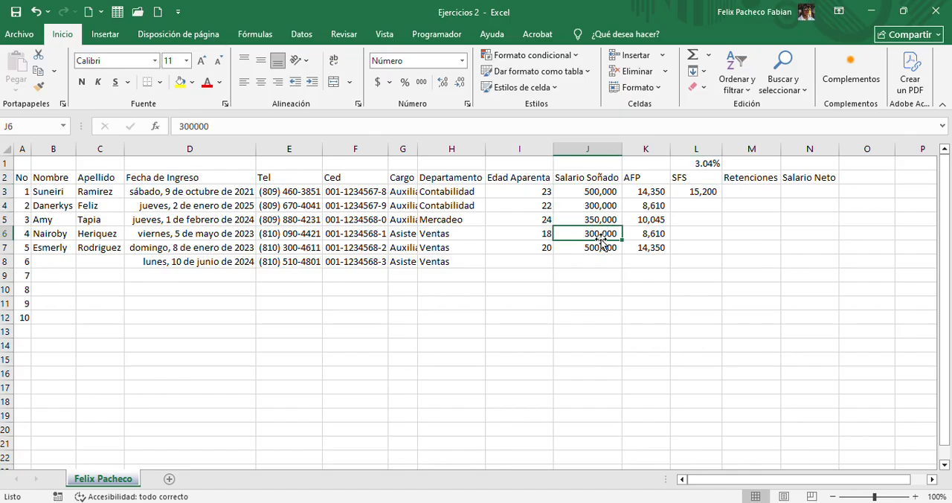
click(605, 245)
Try to copy the SFS formula from L3 down to L7 with its relative reference to the rate cell
click(699, 192)
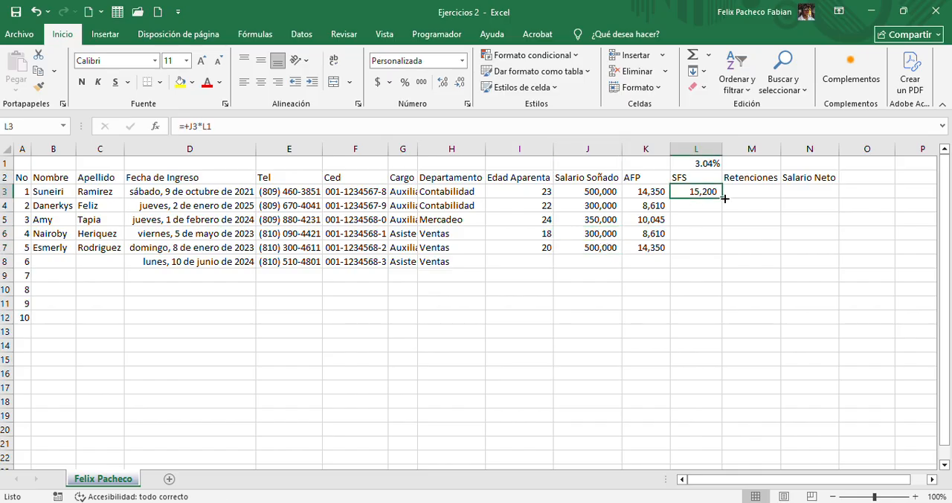
drag(721, 199, 695, 253)
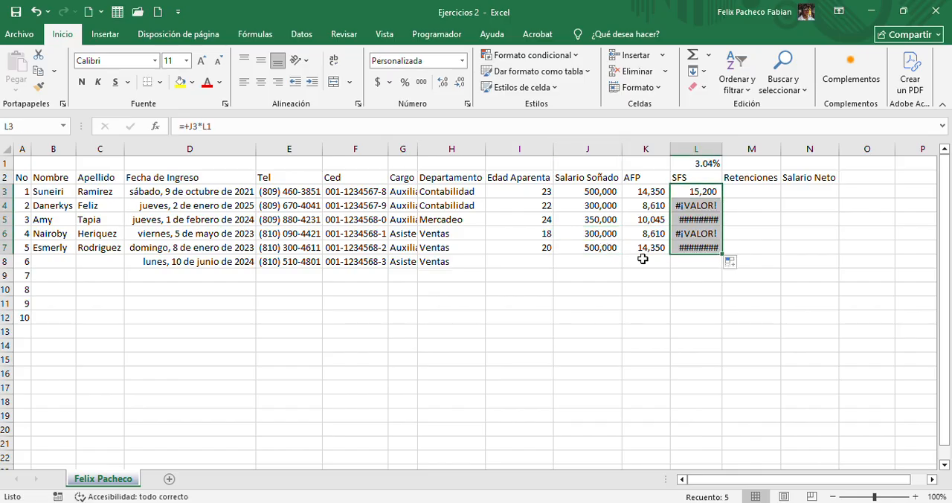
click(688, 211)
click(688, 220)
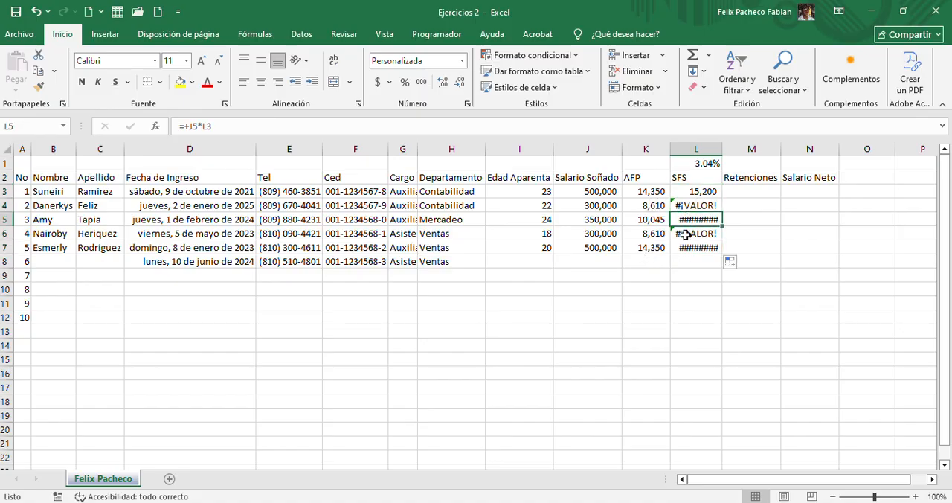
click(687, 234)
click(688, 248)
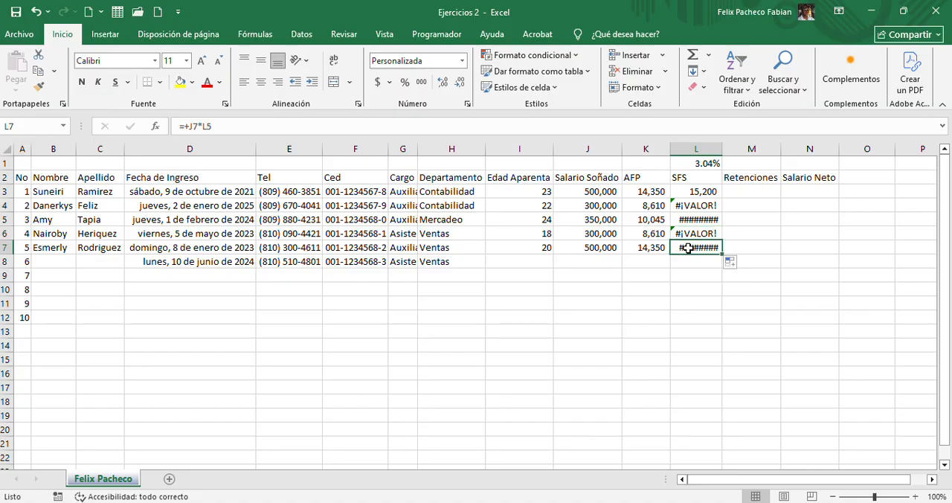
click(697, 195)
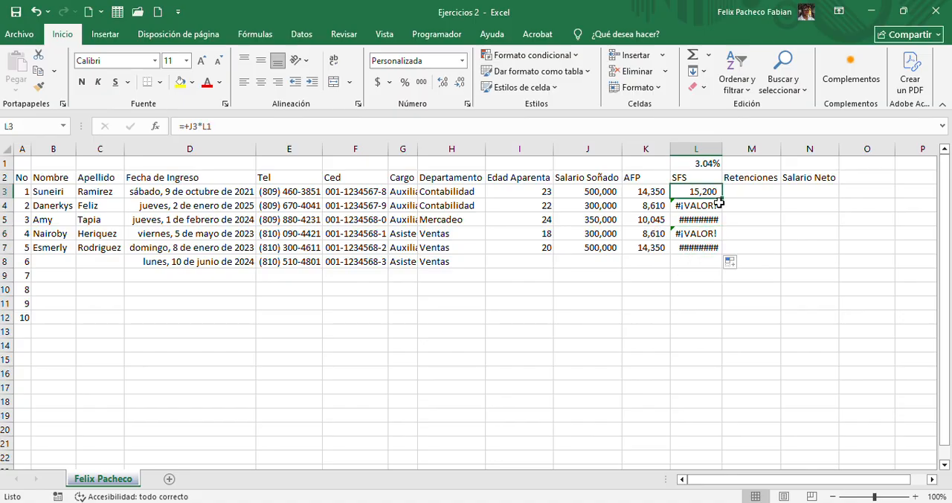
drag(719, 202, 719, 251)
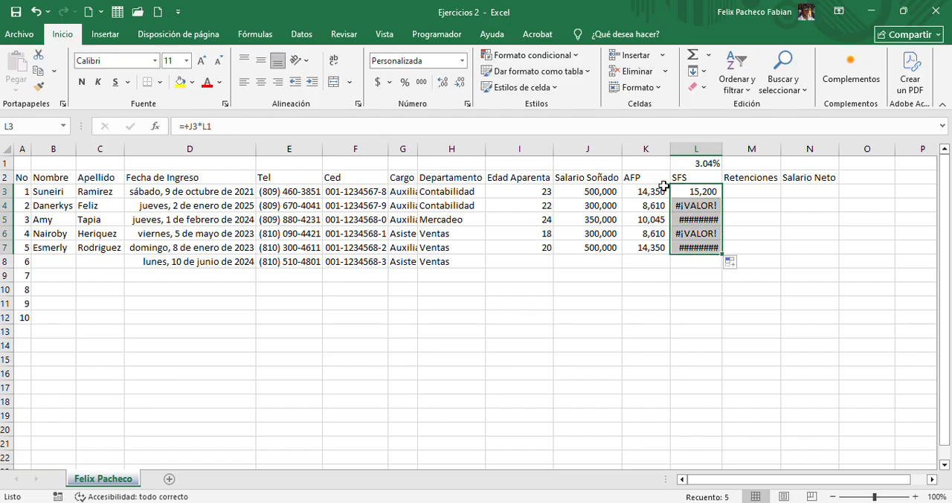
Go through the salaries in J3:J7 and the copied SFS formulas in L3:L7 row by row
click(593, 192)
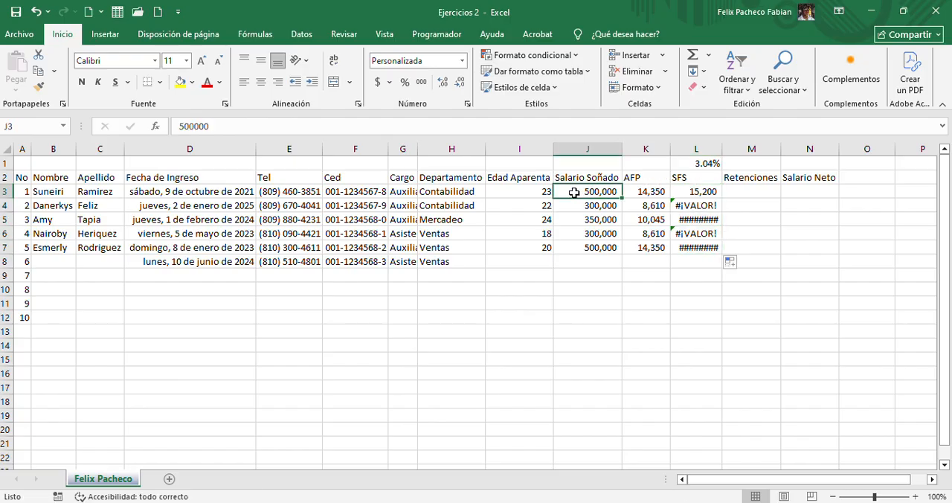
click(586, 205)
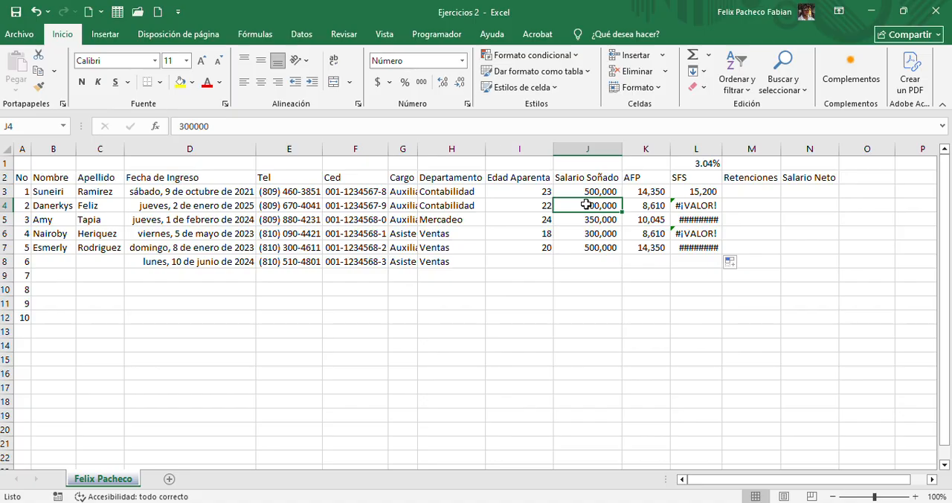
key(Down)
key(Down)
key(Up)
key(Up)
key(Up)
key(Right)
key(Right)
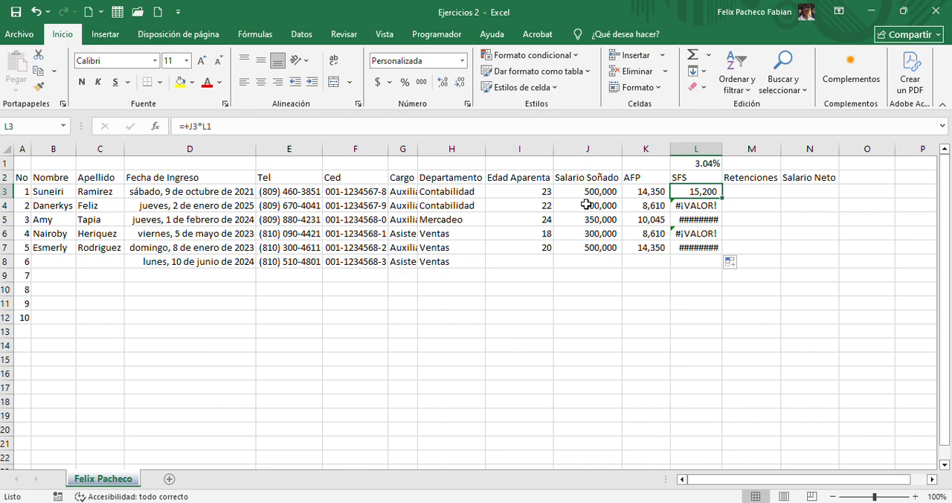
key(Down)
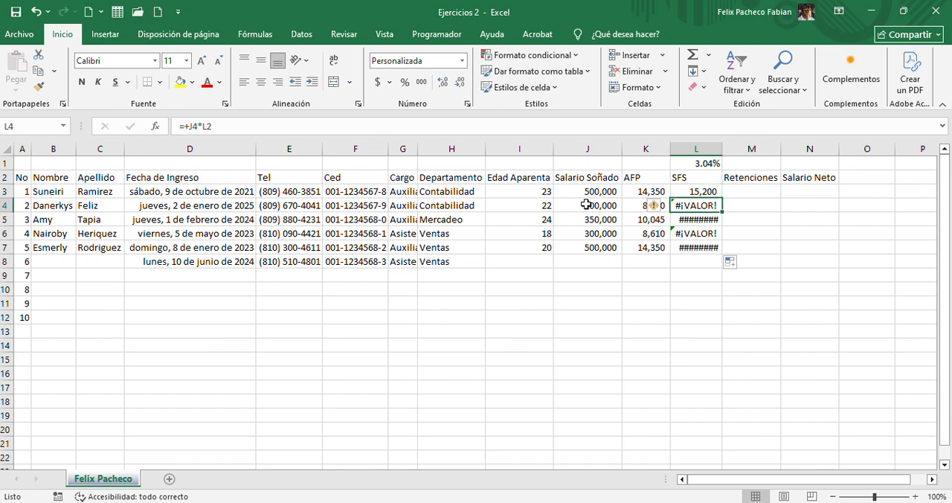
key(Down)
key(Down)
key(Down)
key(Down)
key(Up)
key(Up)
key(Up)
key(Up)
key(Up)
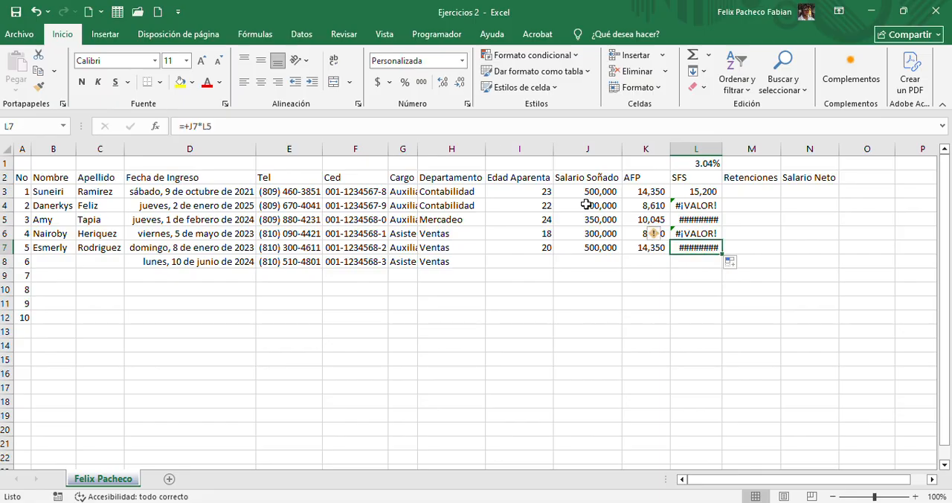
key(Left)
key(Left)
key(Down)
key(Down)
key(Down)
key(Down)
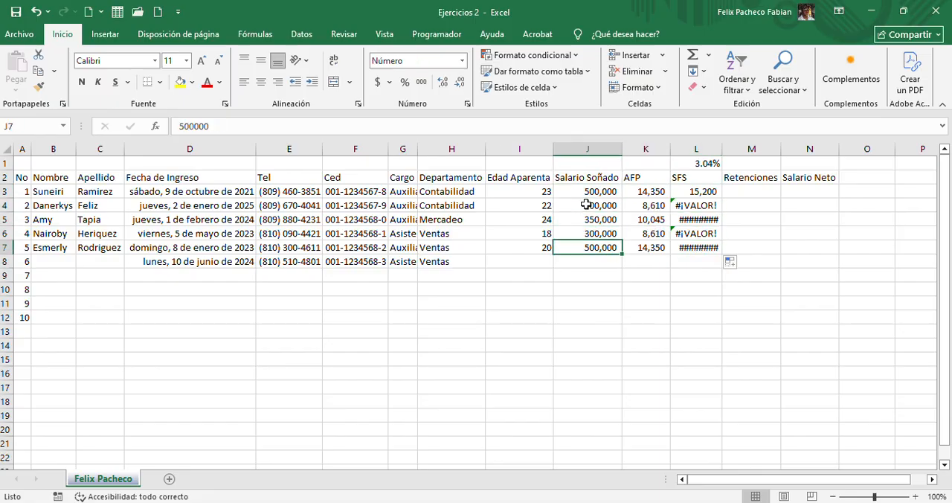
key(Right)
key(Right)
key(Up)
key(Up)
key(Up)
key(Up)
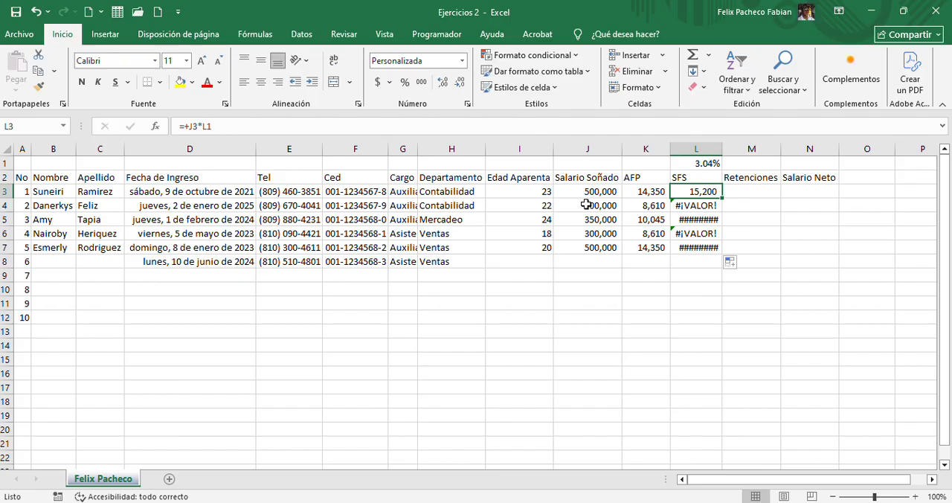
Trace which salary and rate cells the SFS formulas in L3:L6 reference, comparing them with the rate in L1
click(684, 163)
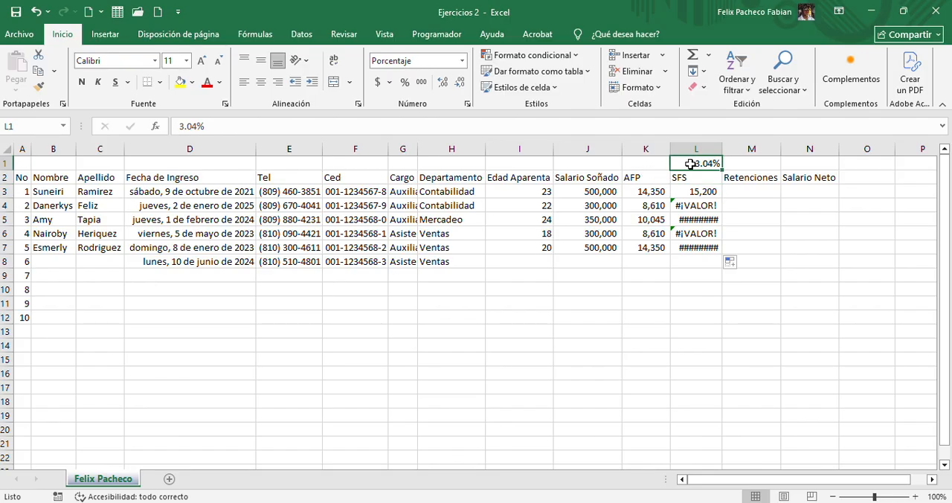
click(689, 191)
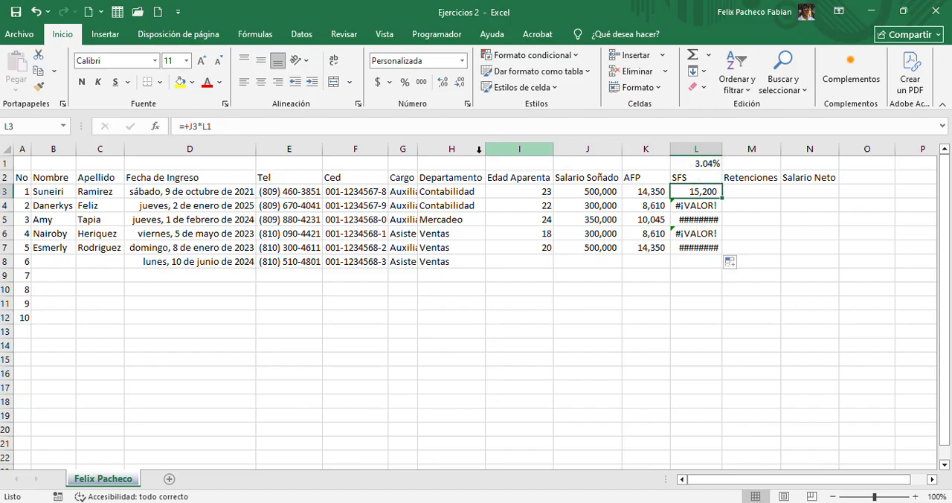
click(418, 129)
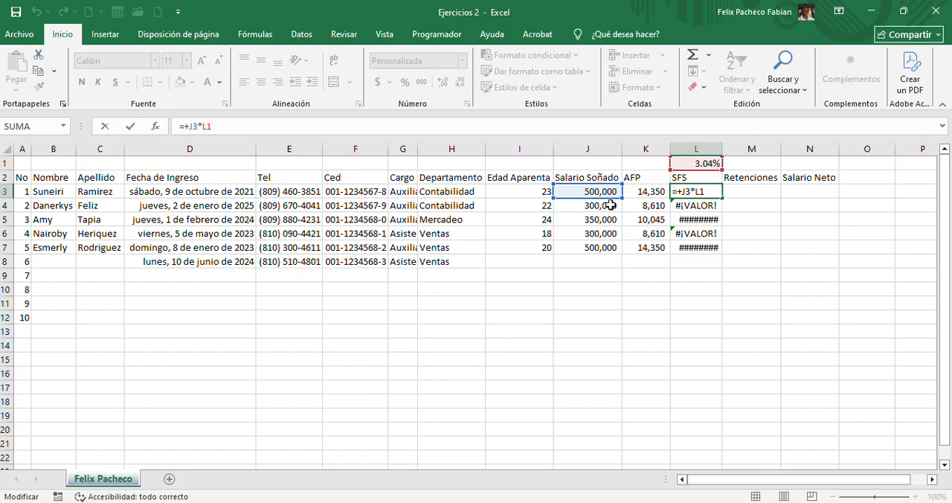
click(682, 201)
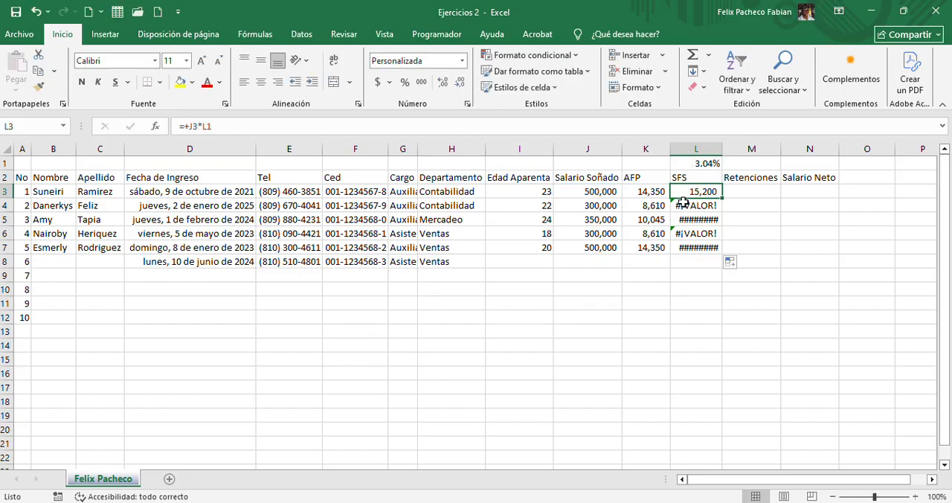
click(632, 128)
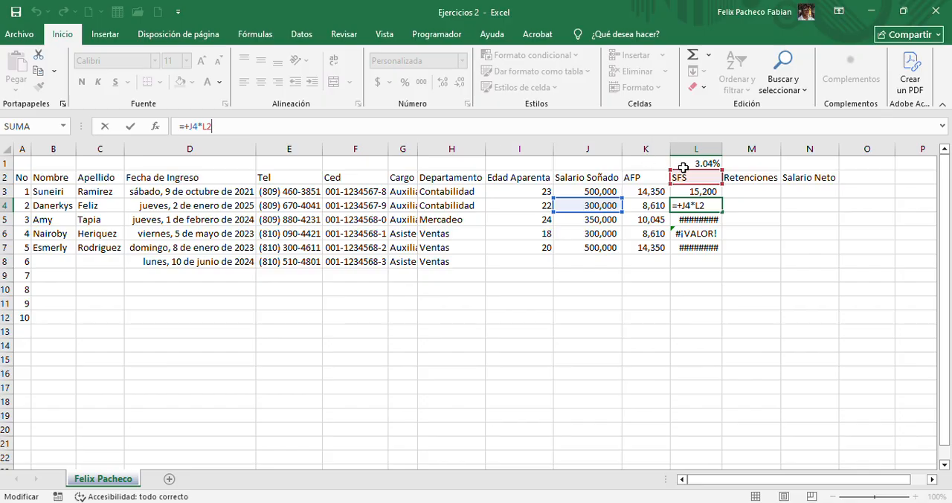
key(ctrl+Return)
click(695, 219)
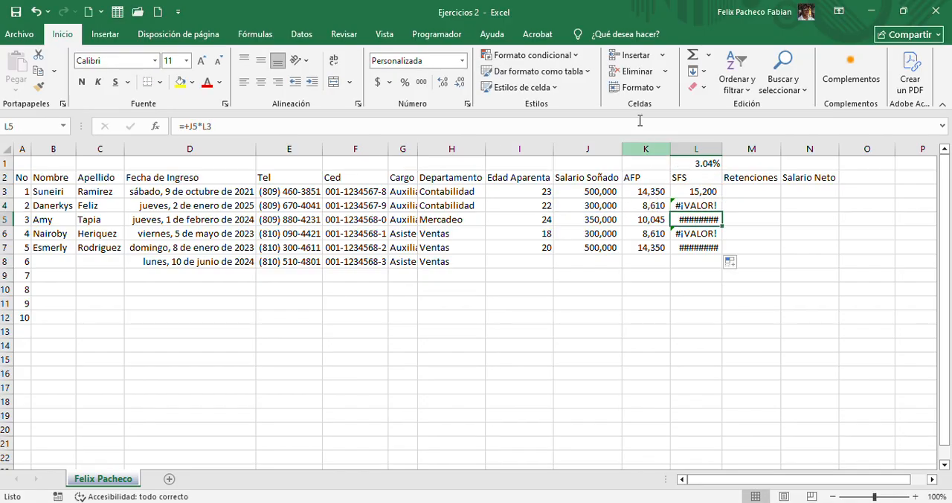
click(639, 127)
key(Escape)
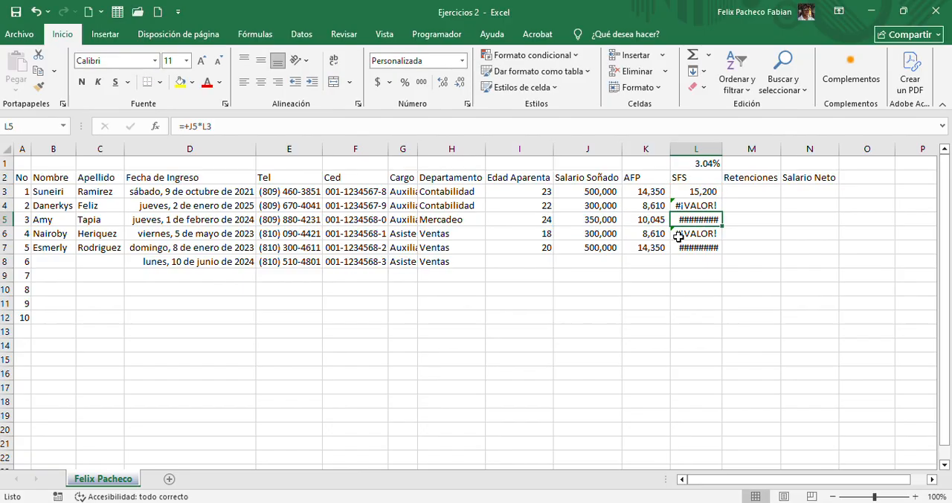
click(678, 235)
click(605, 126)
key(Escape)
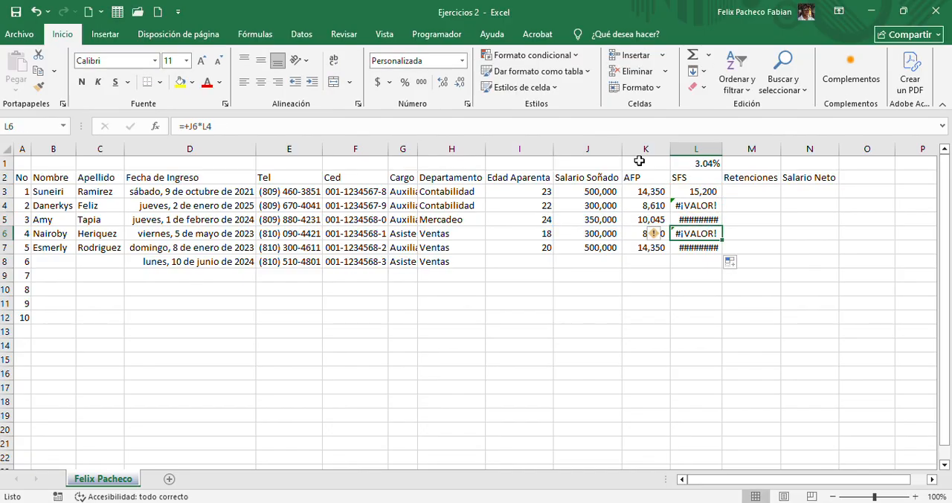
click(694, 189)
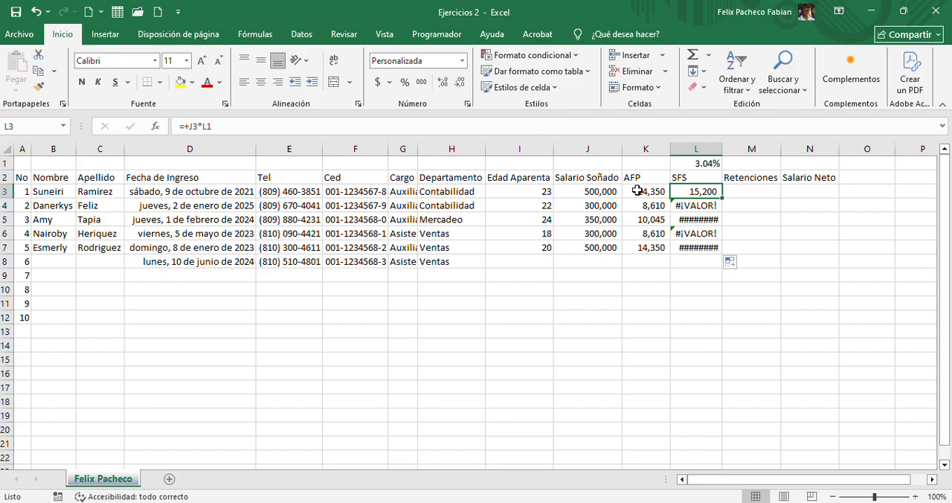
click(601, 193)
click(605, 209)
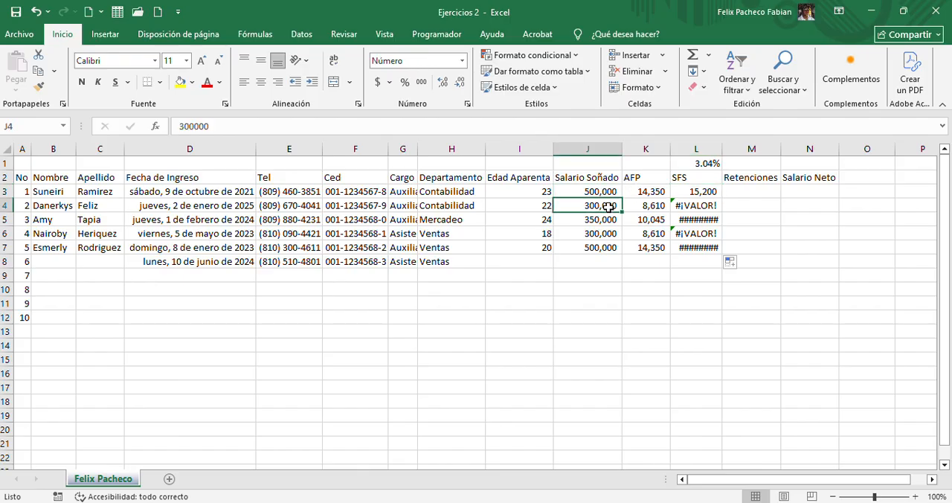
click(673, 166)
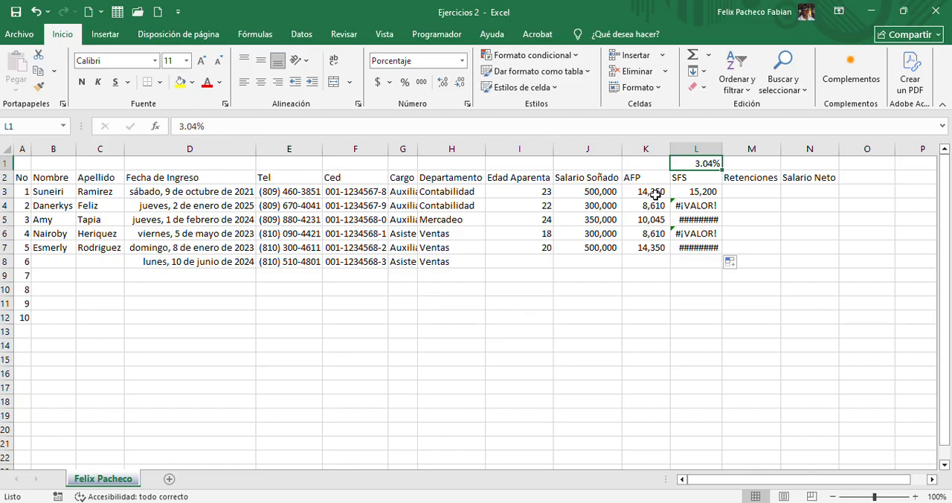
Make the rate reference in L3 absolute, as =+J3*$L$1, and fill the formula down to L7
click(700, 191)
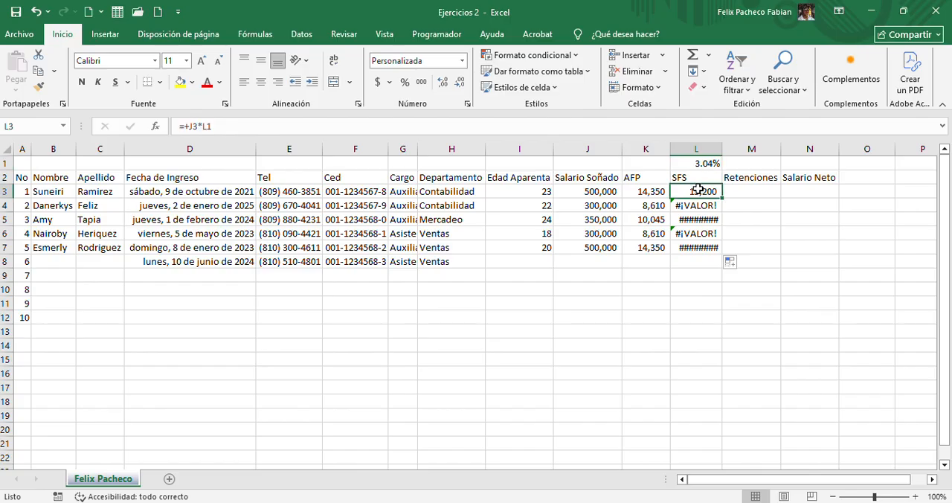
click(227, 125)
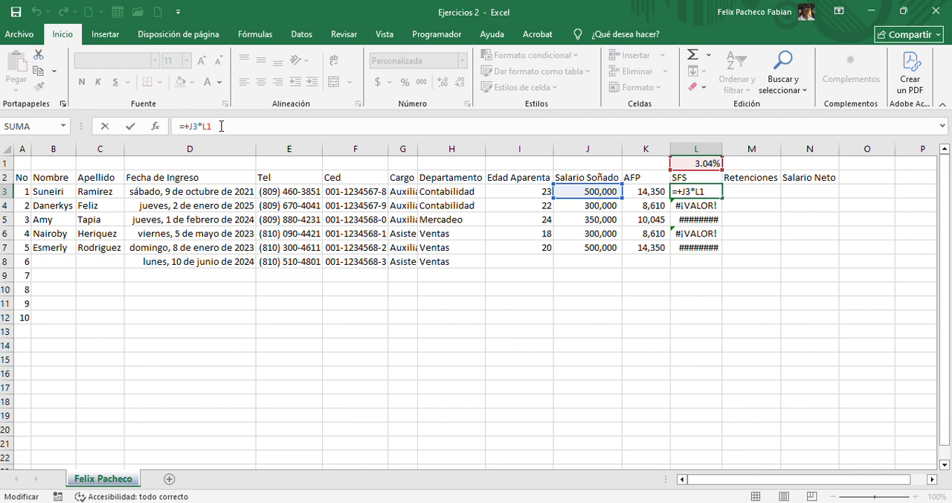
key(F4)
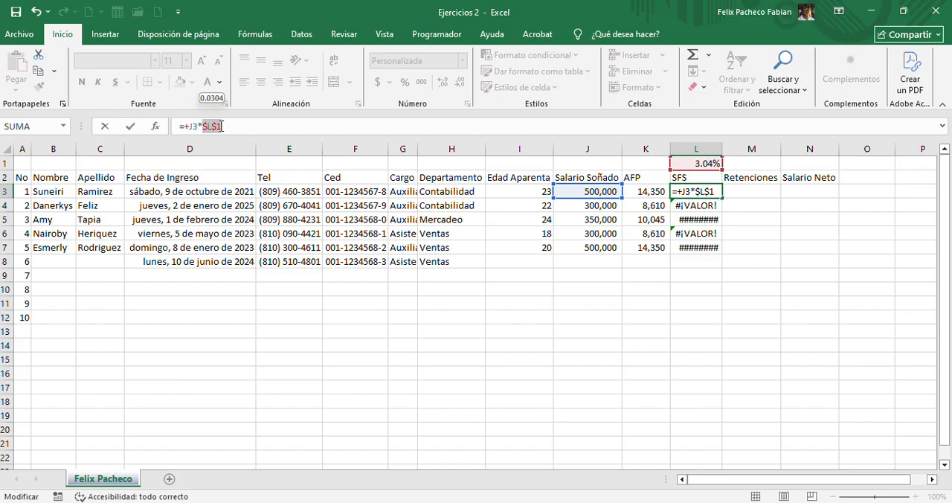
key(Return)
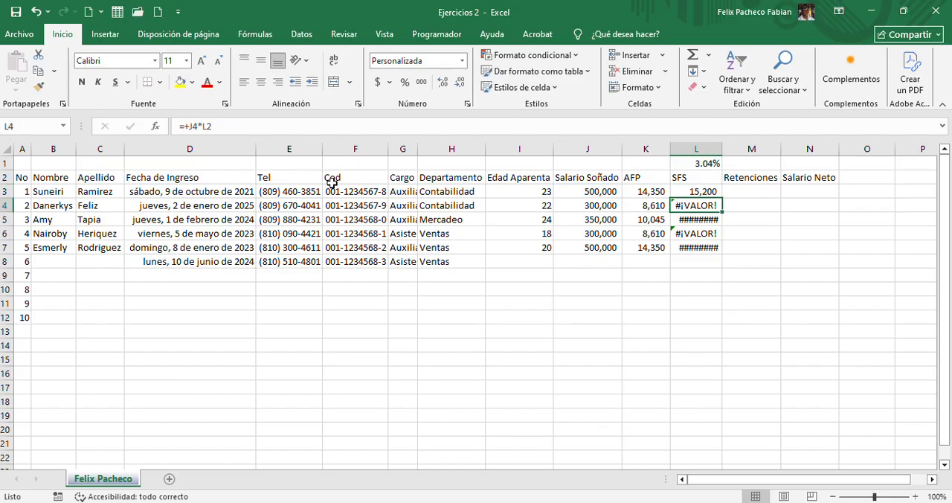
click(696, 193)
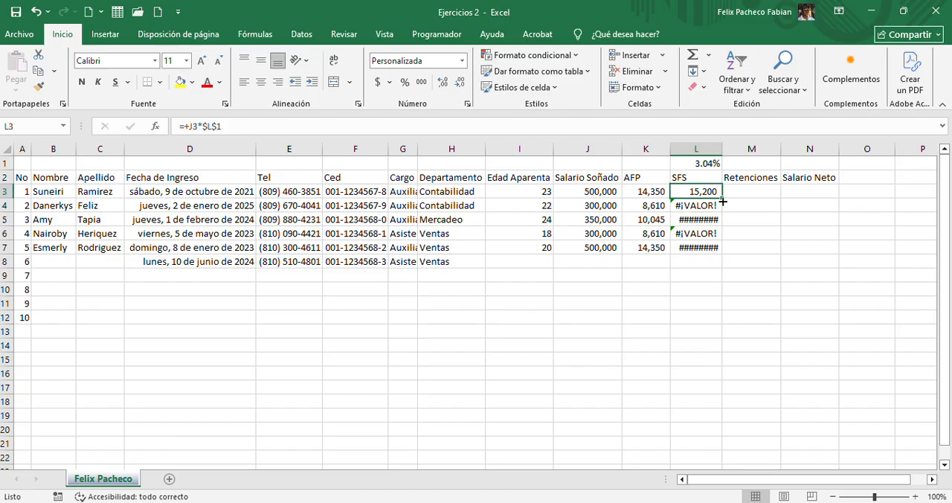
drag(720, 198, 714, 249)
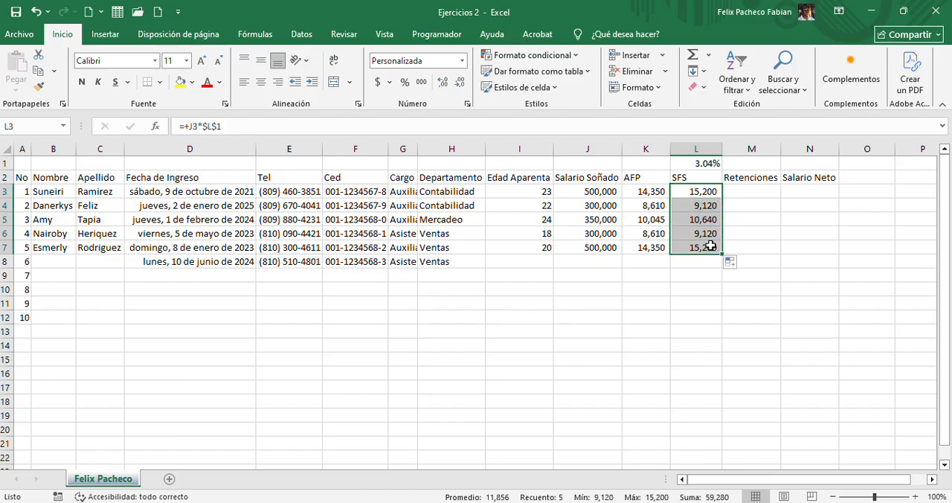
Check which salary and rate cells each SFS formula in L4:L7 references
click(696, 205)
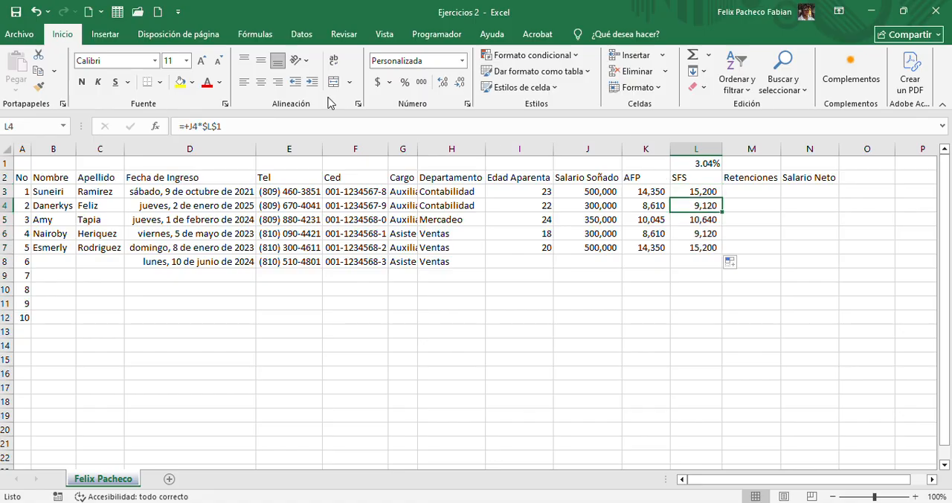
click(325, 126)
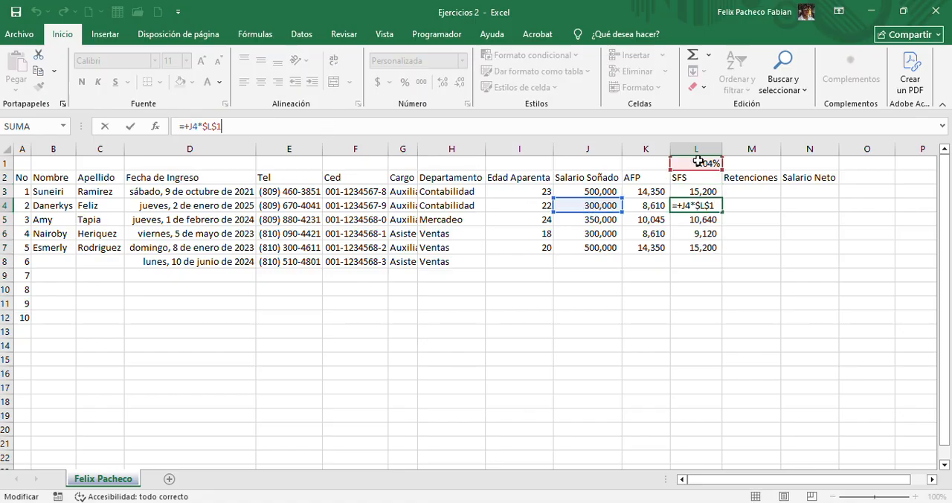
click(695, 219)
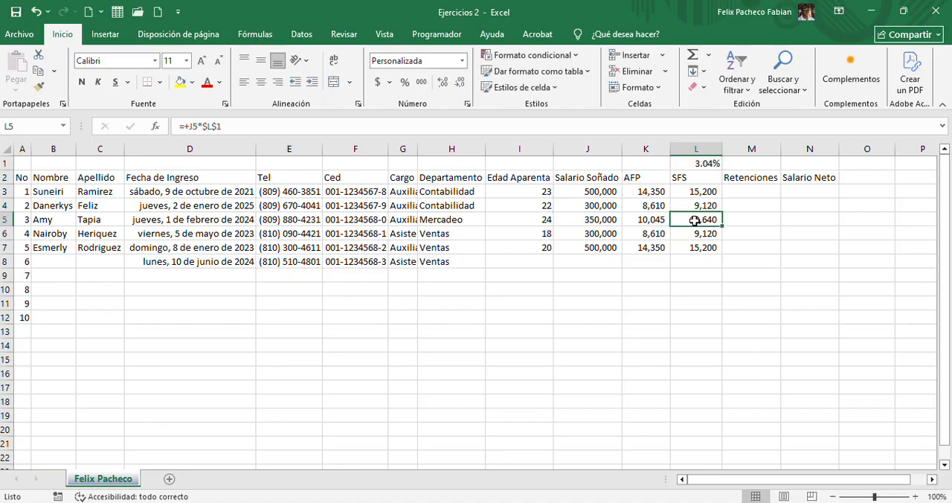
click(620, 125)
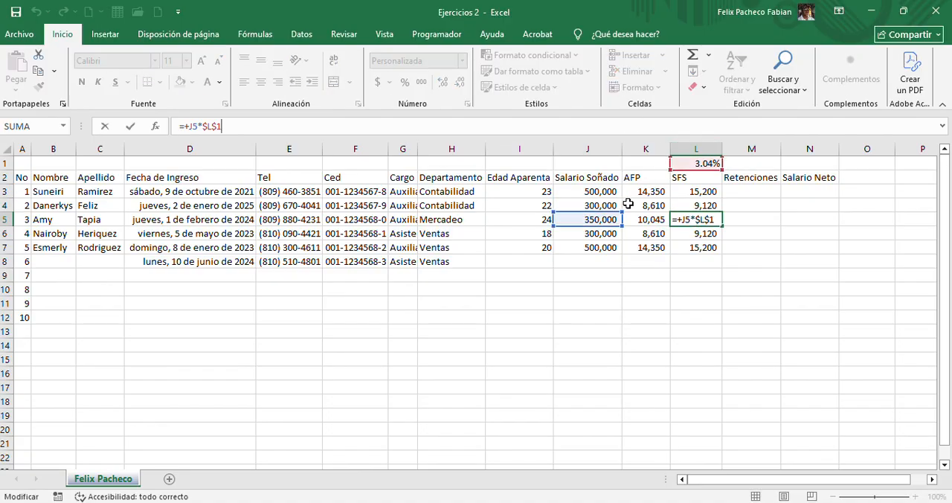
click(692, 234)
key(F2)
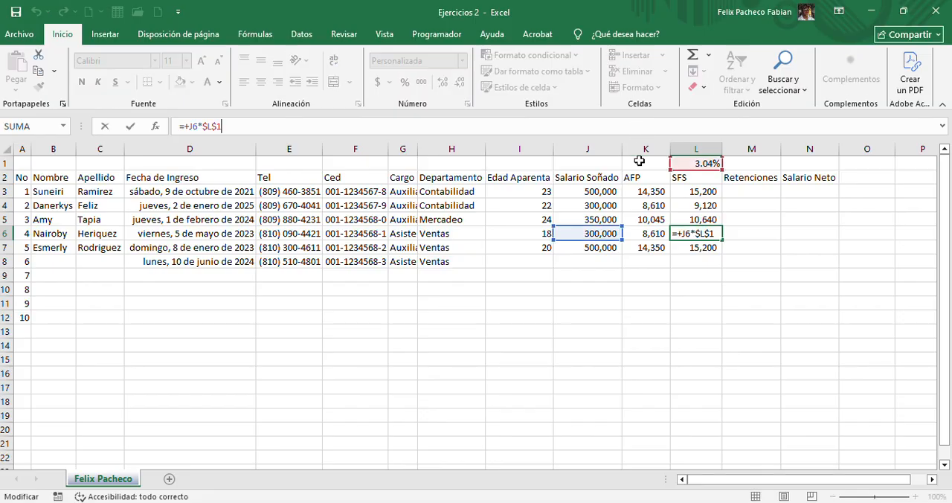
click(686, 247)
key(F2)
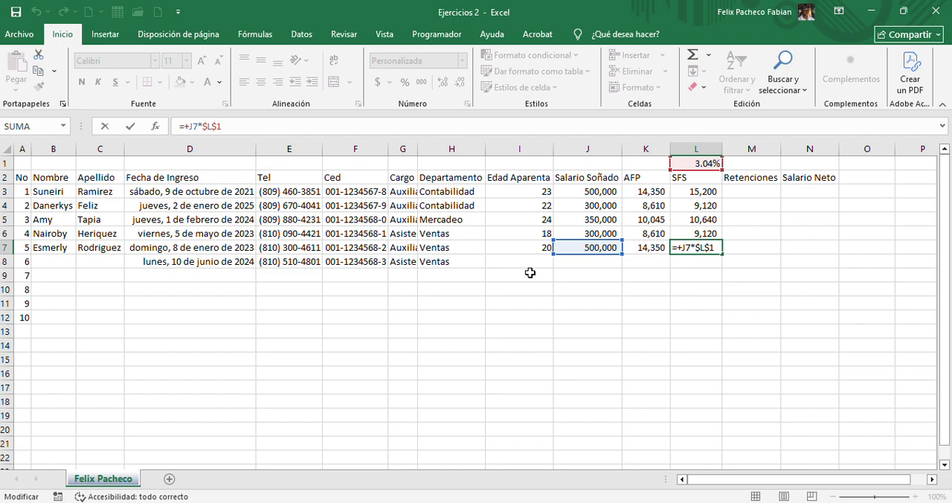
click(688, 287)
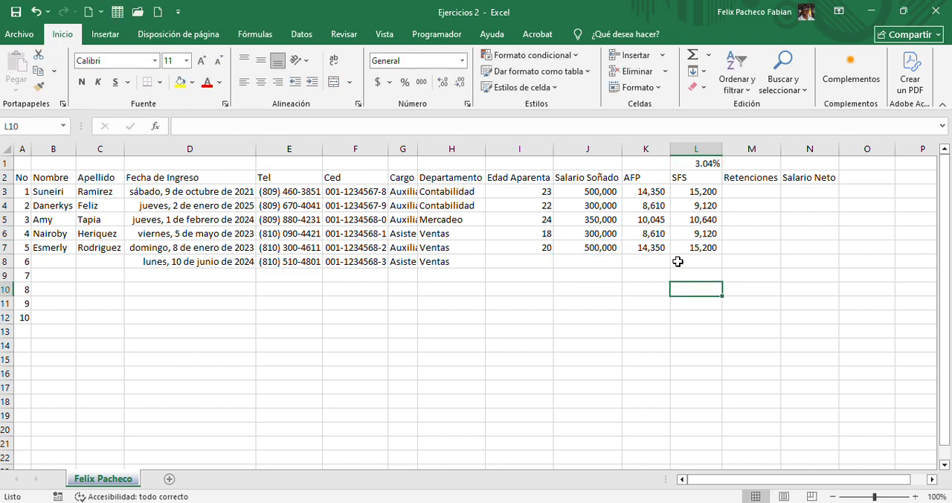
Change the percentage in the AFP formula in K3 to 2.90%
click(641, 191)
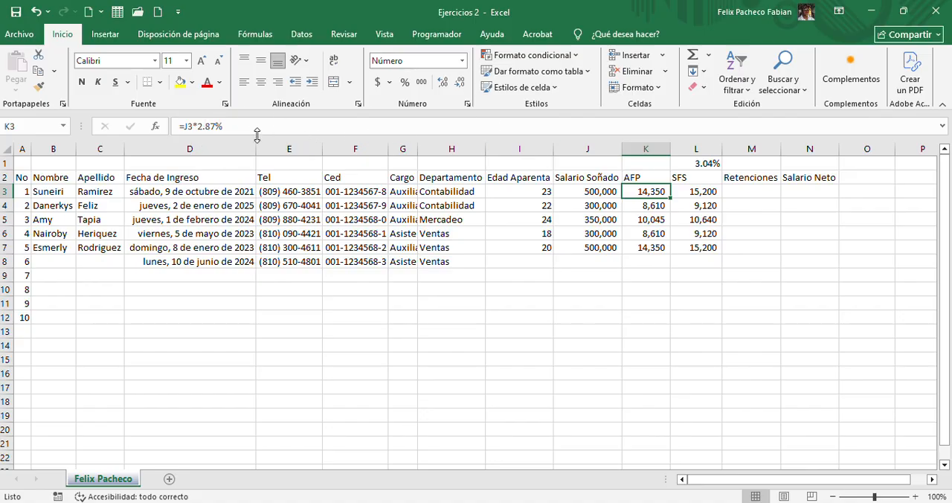
click(216, 126)
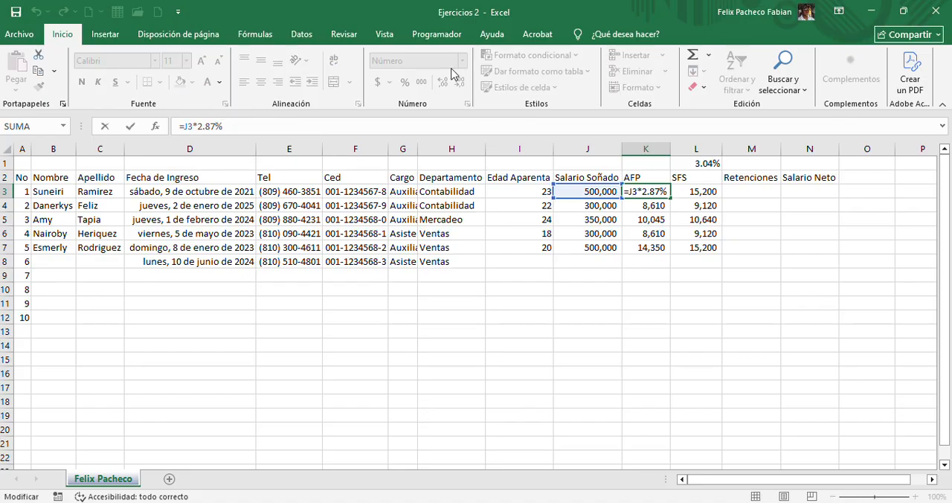
key(BackSpace)
key(BackSpace)
text(90)
key(Return)
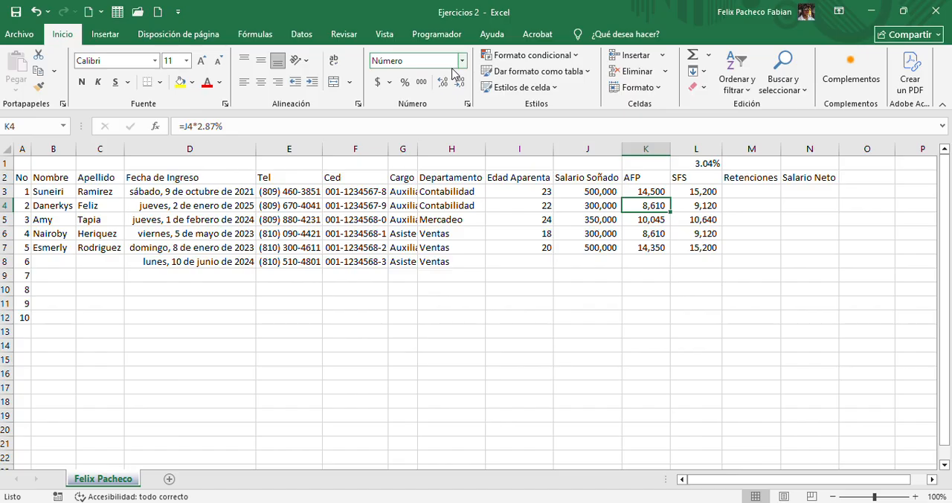
Change the percentage in the AFP formula in K4 to 2.90%
click(213, 128)
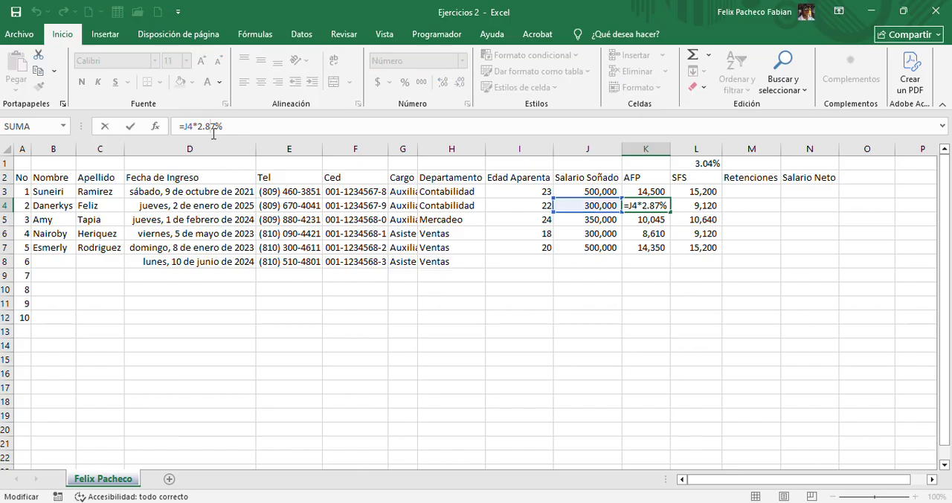
key(BackSpace)
key(BackSpace)
text(90)
key(Return)
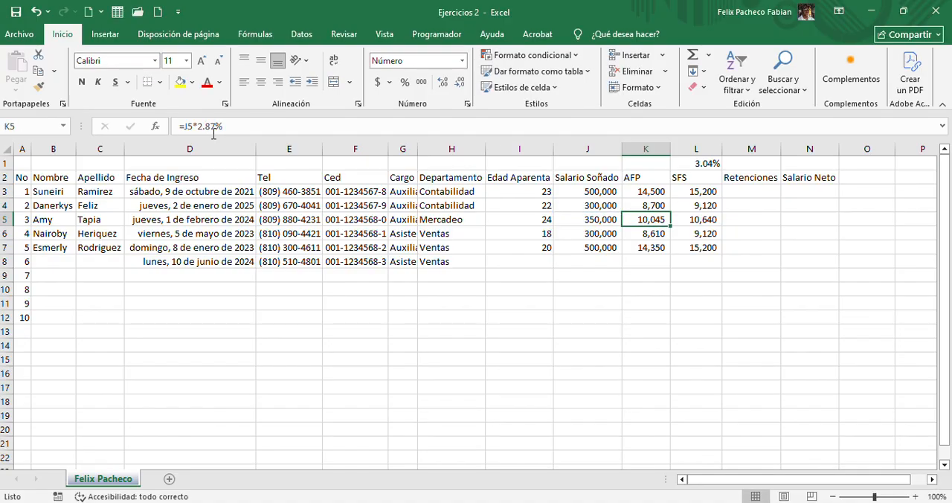
Try filling the AFP formula from K3 down to K7, and undo the fill and the K4 rate change
click(631, 191)
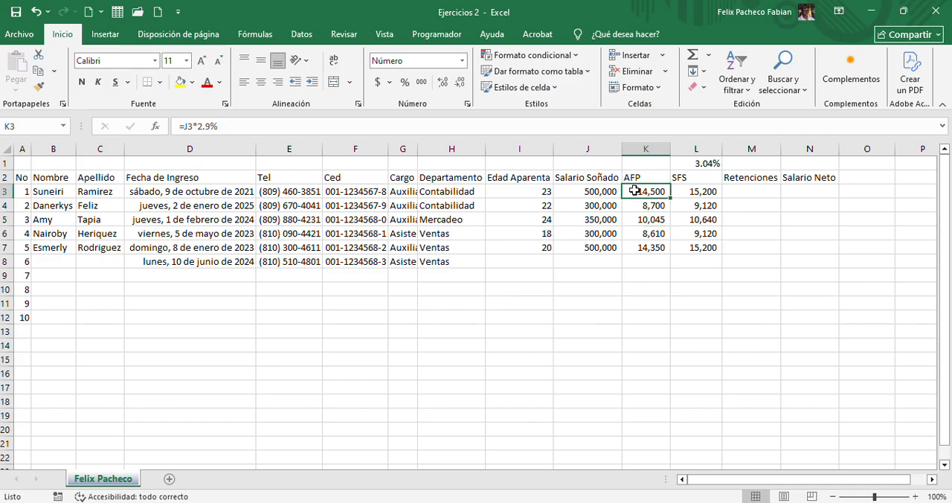
drag(664, 195, 657, 248)
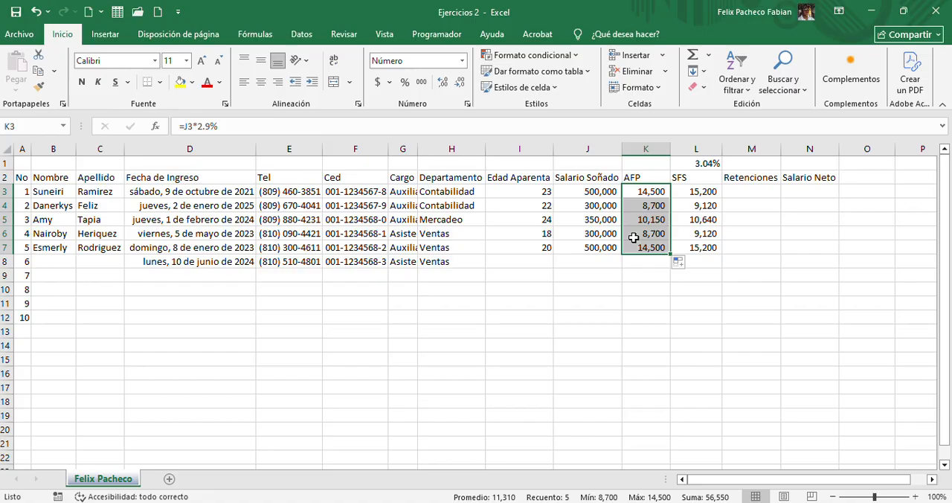
key(ctrl+z)
key(Down)
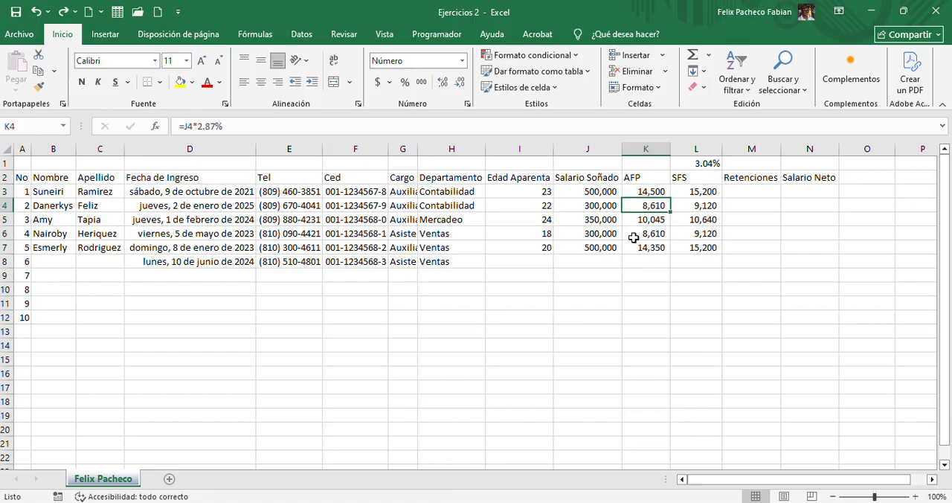
Compare the fixed percentage in the AFP formula in K3 with the SFS formulas in L3:L7 and their rate cell L1
click(646, 190)
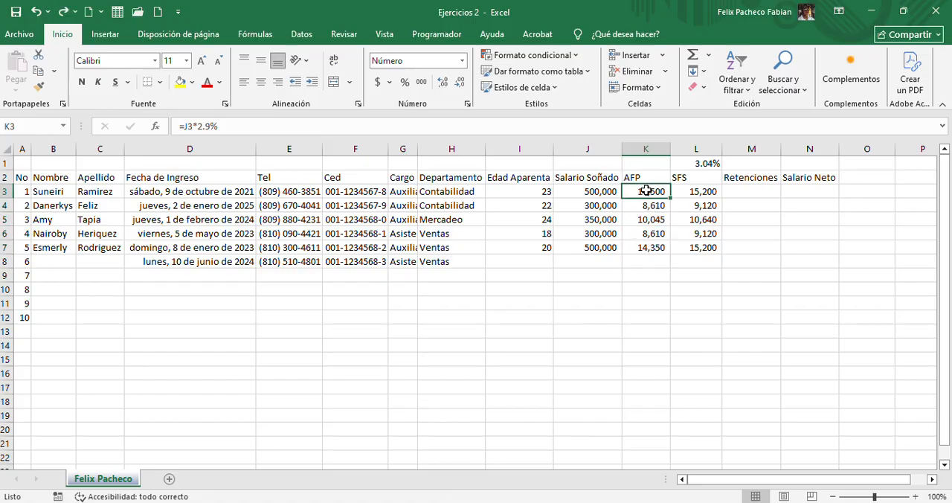
click(247, 124)
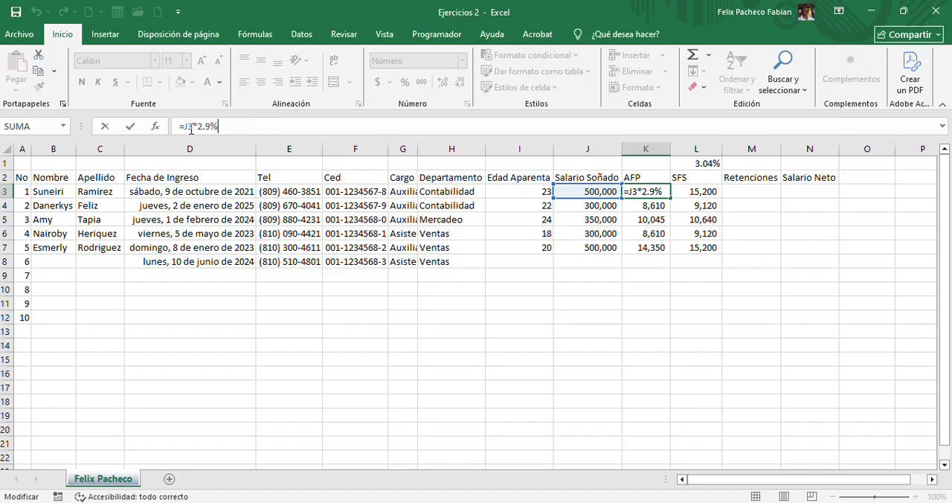
key(Escape)
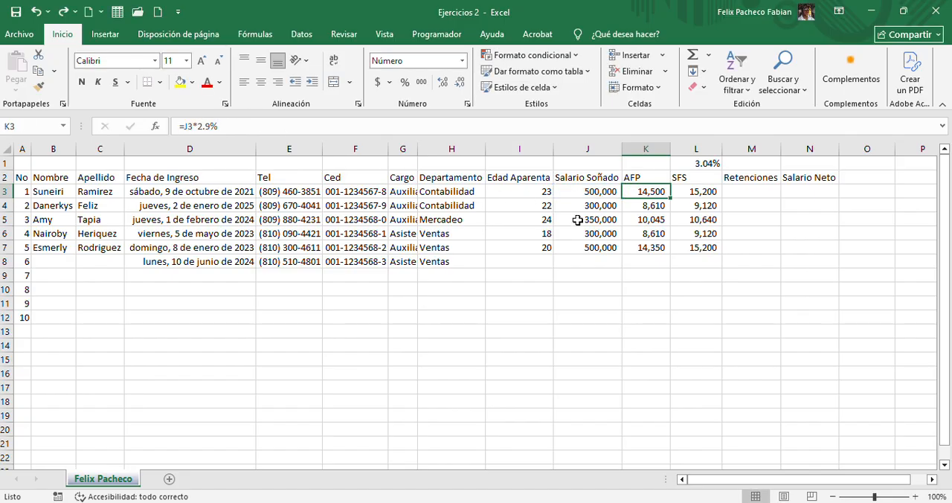
click(705, 167)
click(766, 162)
click(788, 162)
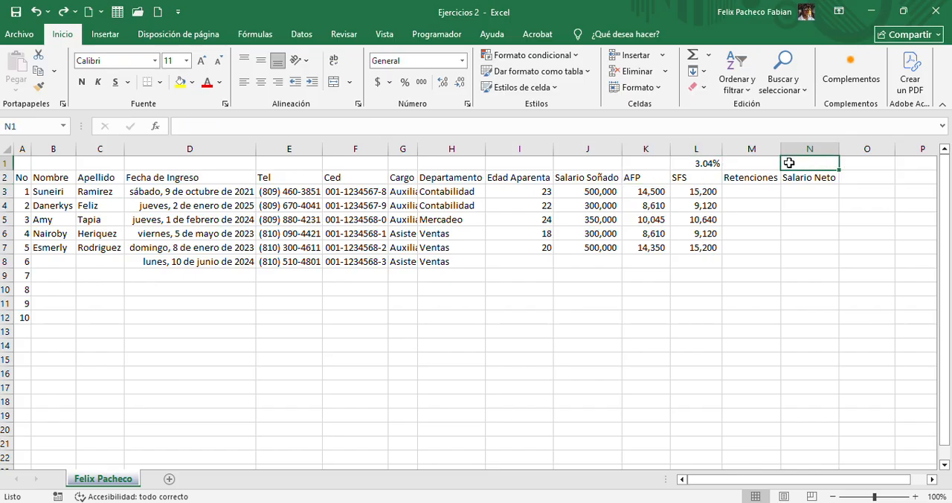
click(699, 194)
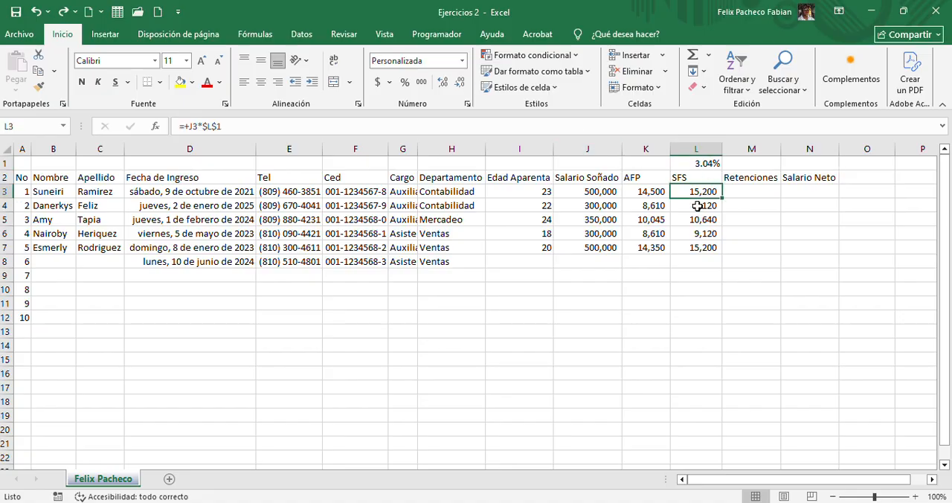
click(673, 127)
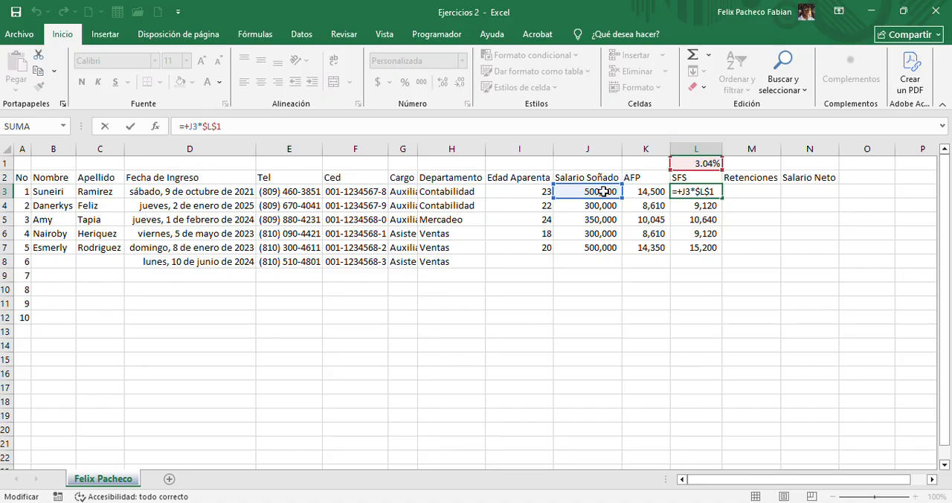
key(Escape)
click(683, 166)
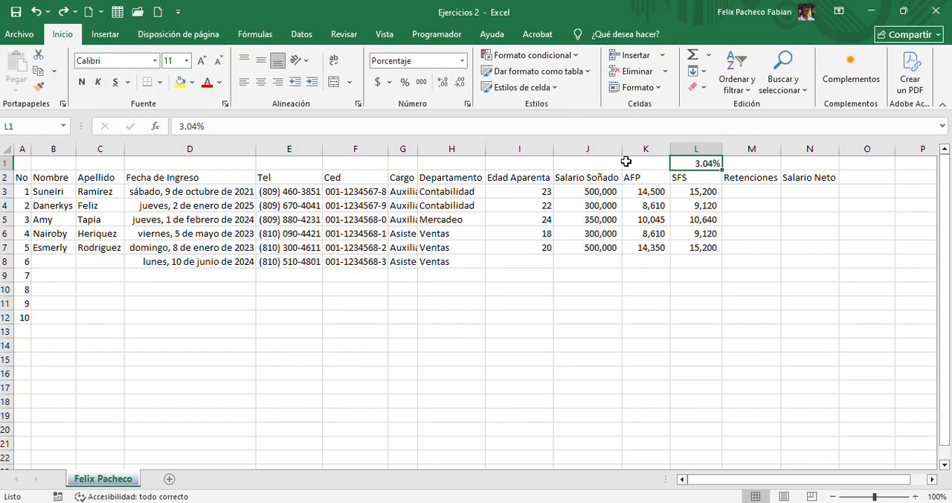
drag(703, 187, 704, 247)
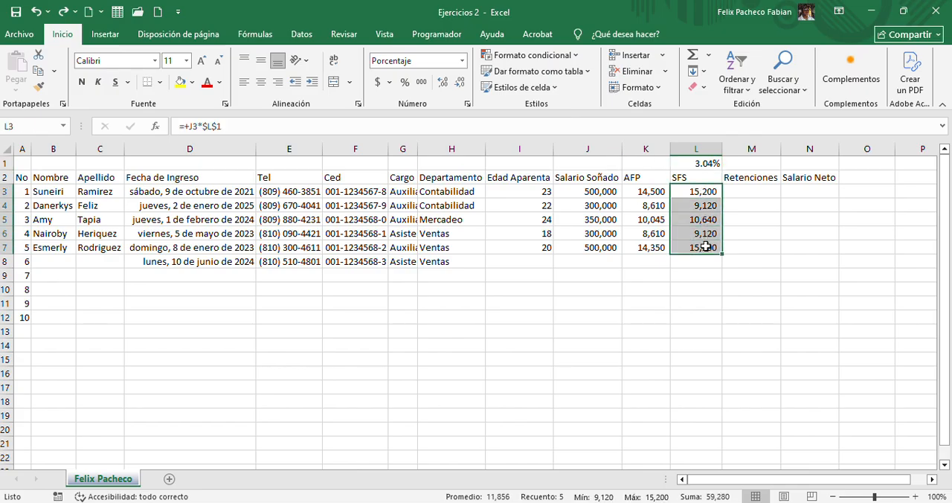
Set the SFS rate in L1 to 3.57%
click(696, 161)
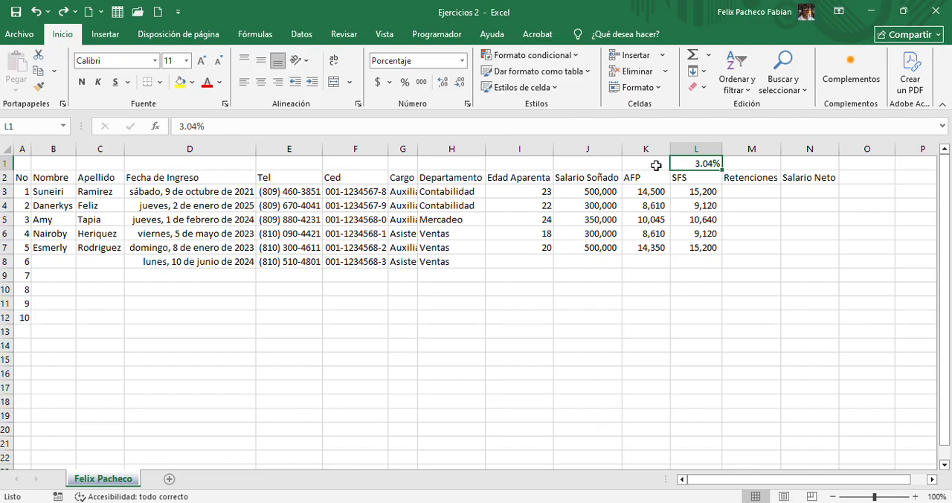
click(200, 129)
key(BackSpace)
key(BackSpace)
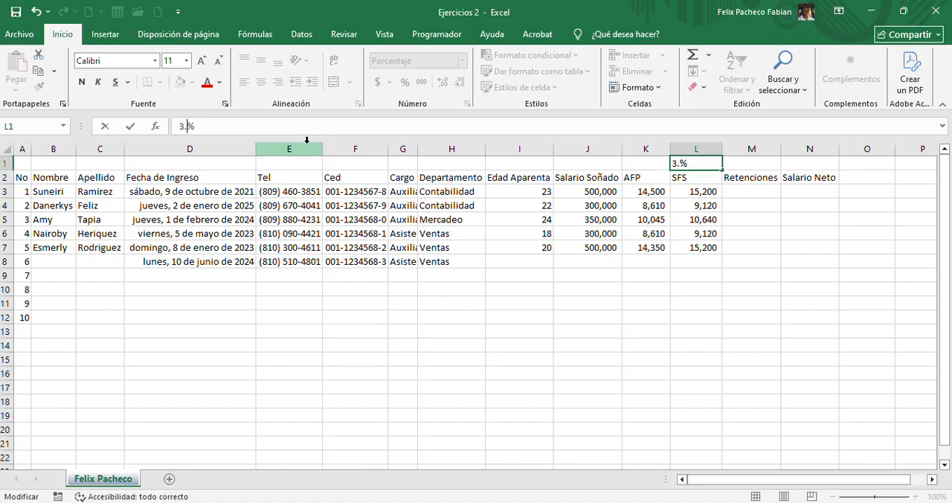
text(57)
key(Return)
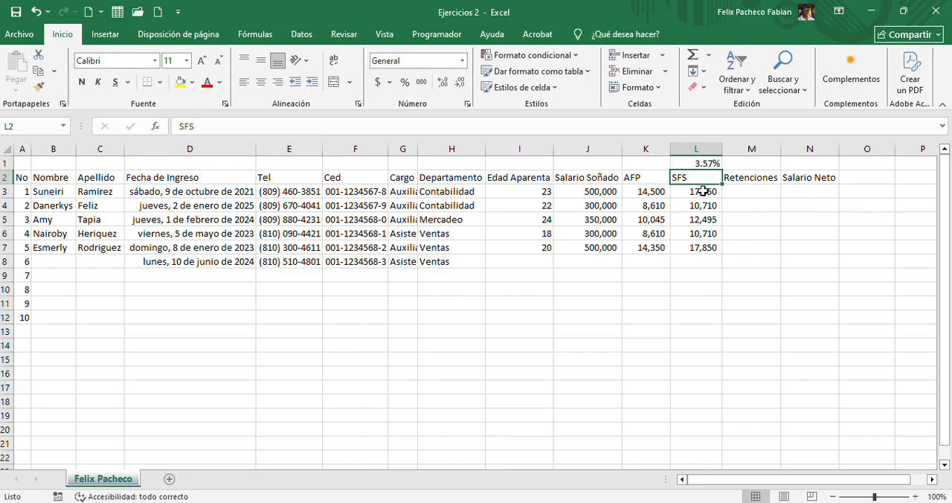
Review the recalculated SFS amounts in L3:L7 and undo the rate change in L1
drag(703, 191, 703, 247)
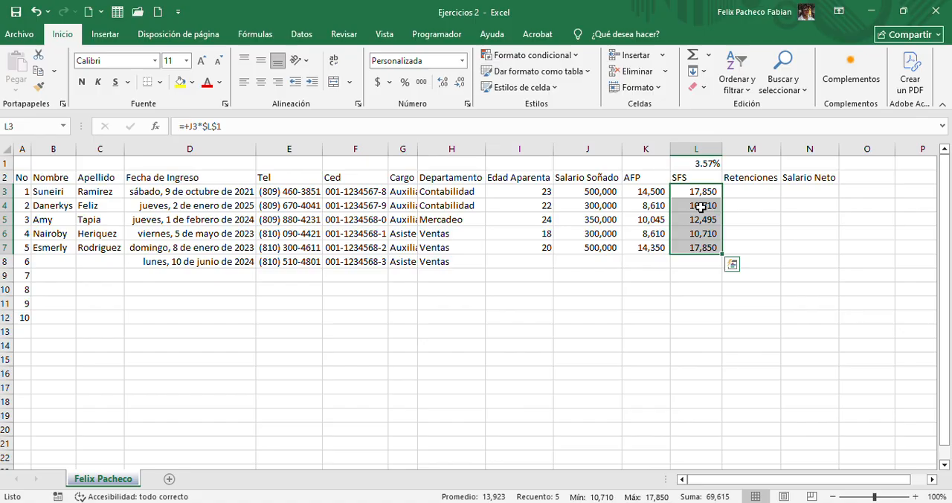
click(690, 159)
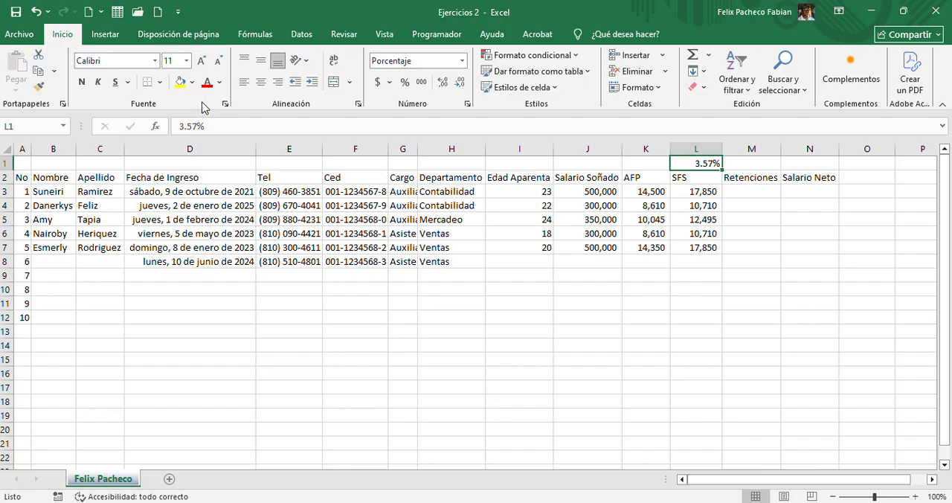
click(34, 16)
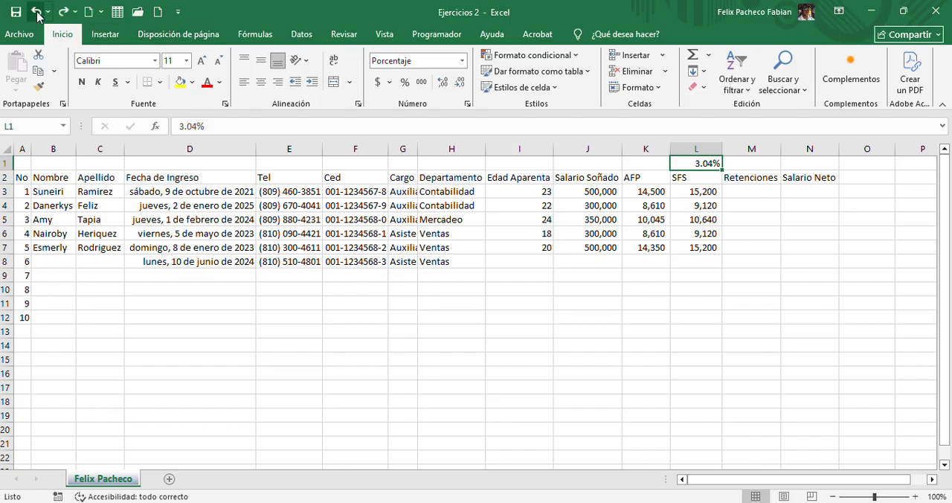
Try to total the first employee's AFP and SFS deductions in M3 with AutoSum, and cancel the formula
click(751, 193)
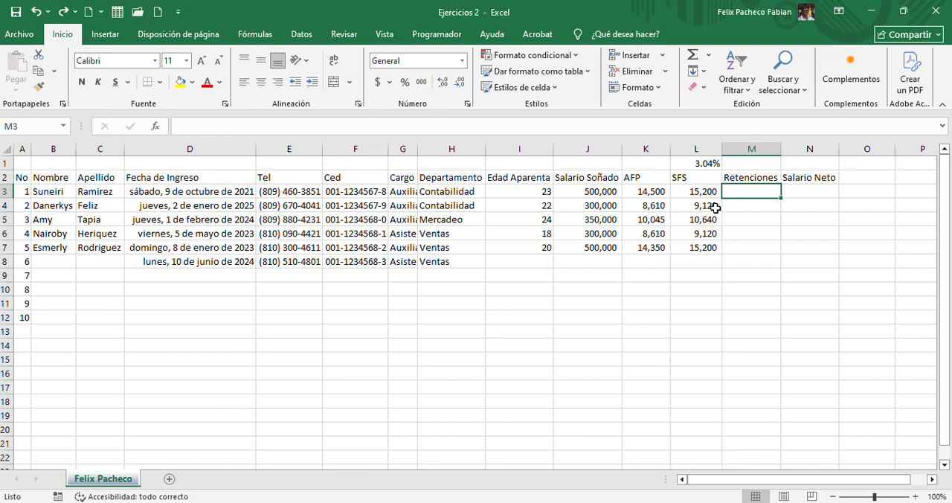
click(677, 191)
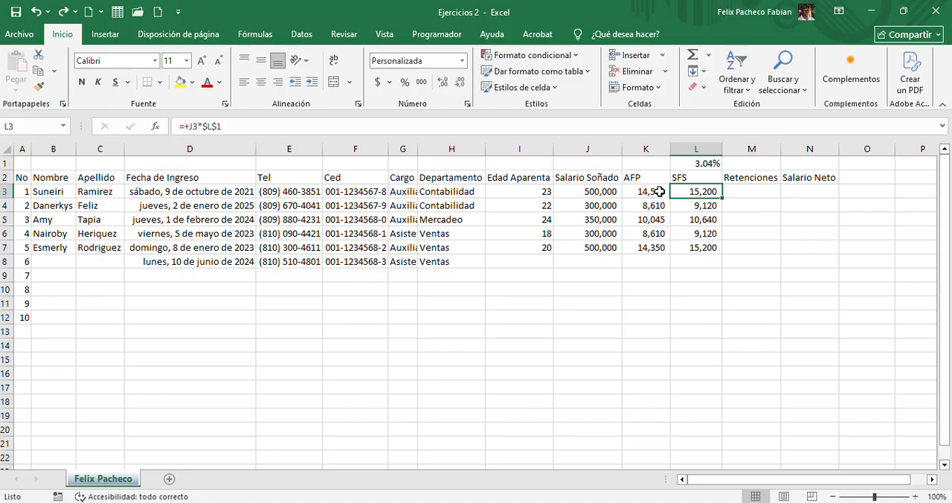
click(660, 192)
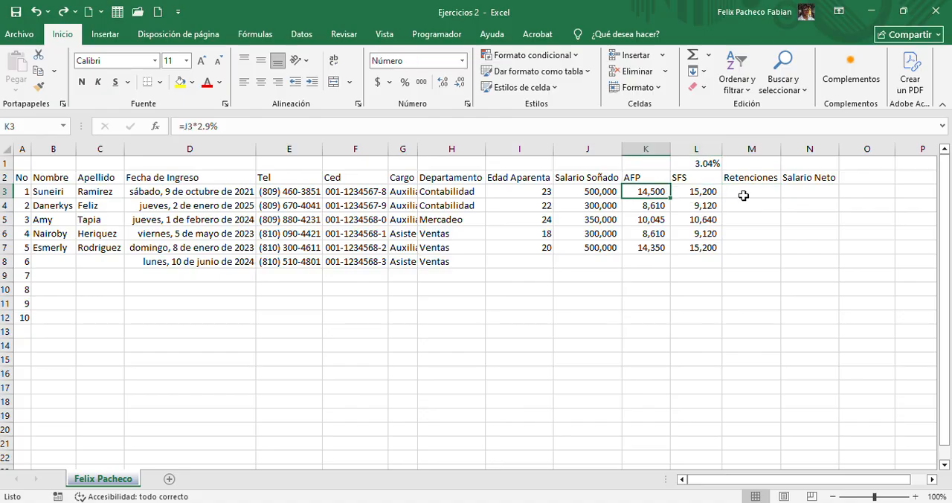
click(743, 196)
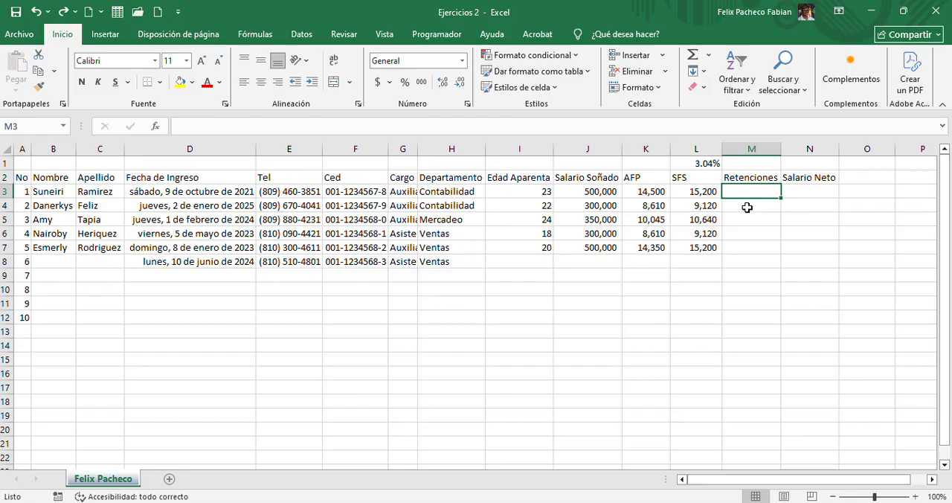
click(694, 63)
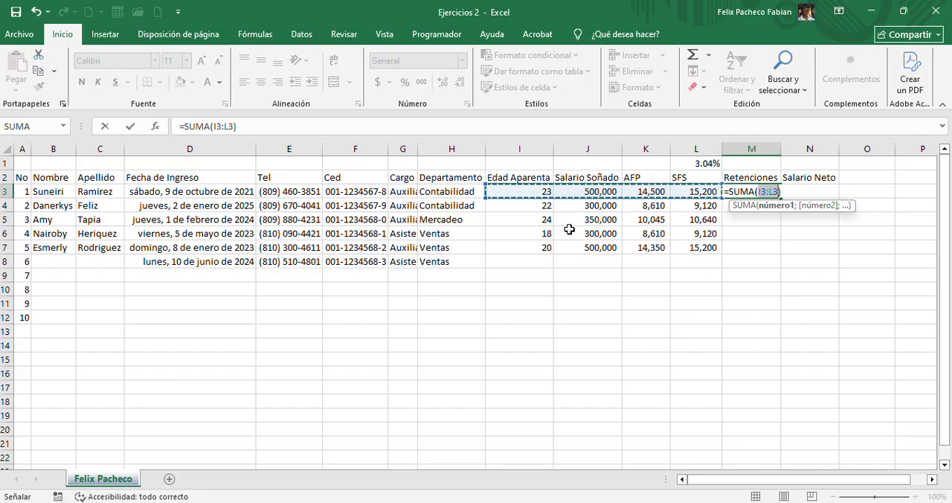
key(Escape)
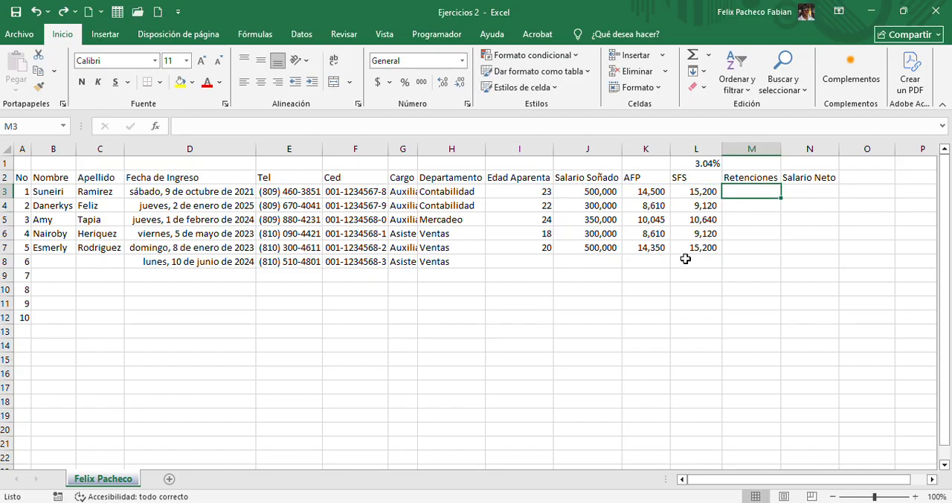
click(686, 258)
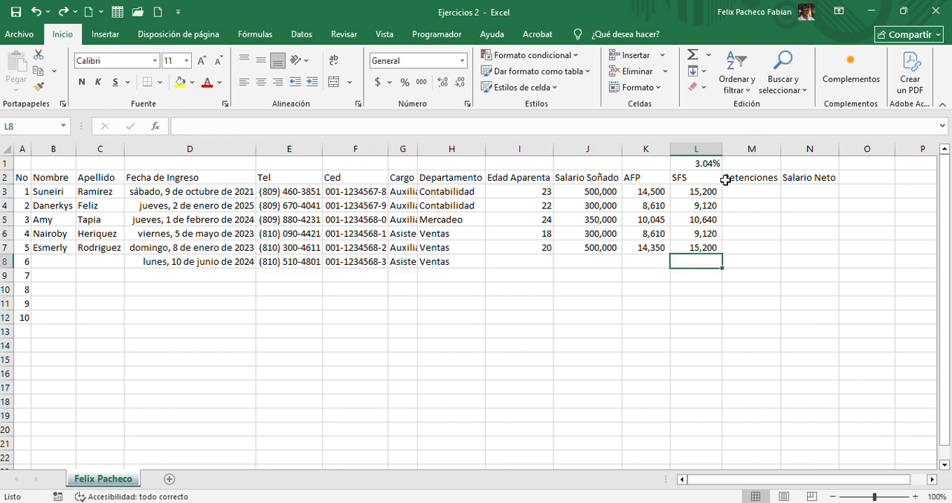
click(692, 56)
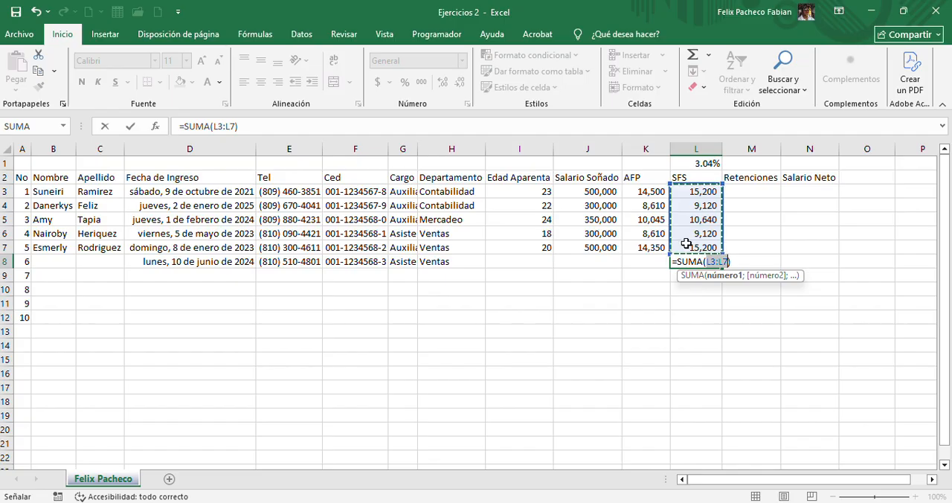
key(Escape)
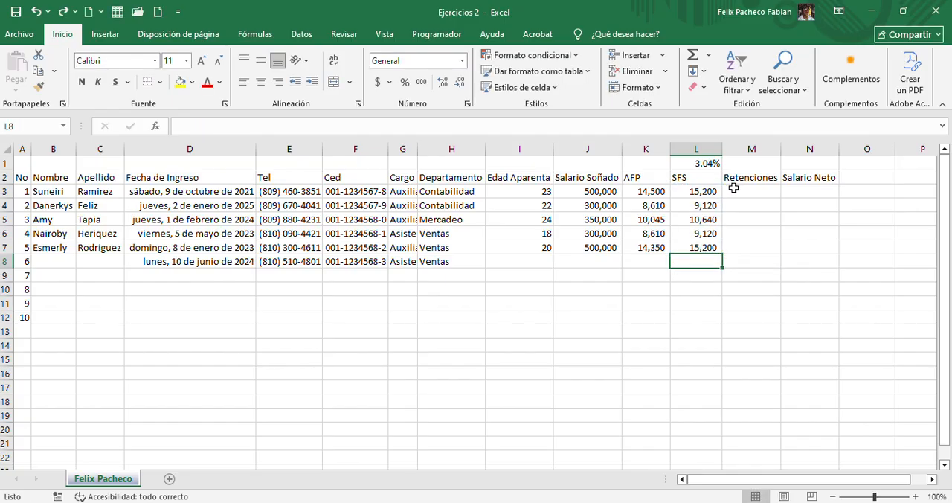
Total the first employee's AFP and SFS deductions in M3 with AutoSum over the range K3:L3
click(740, 194)
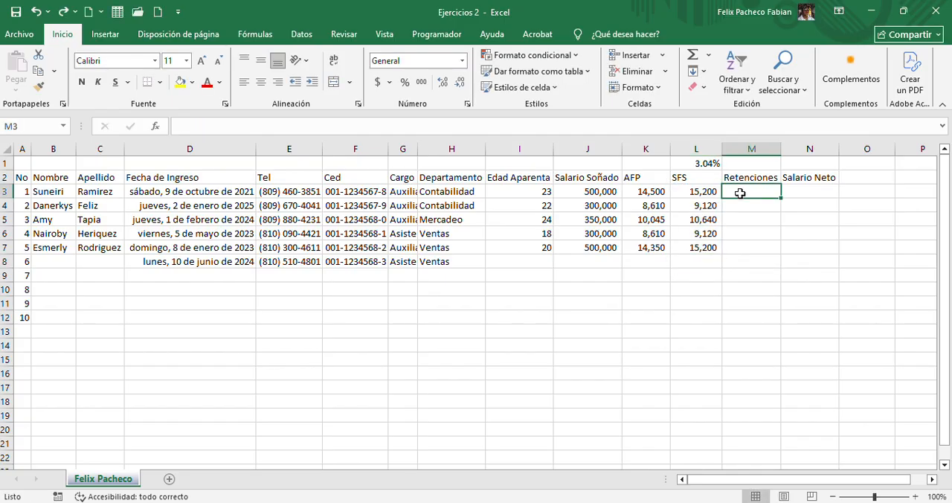
click(692, 56)
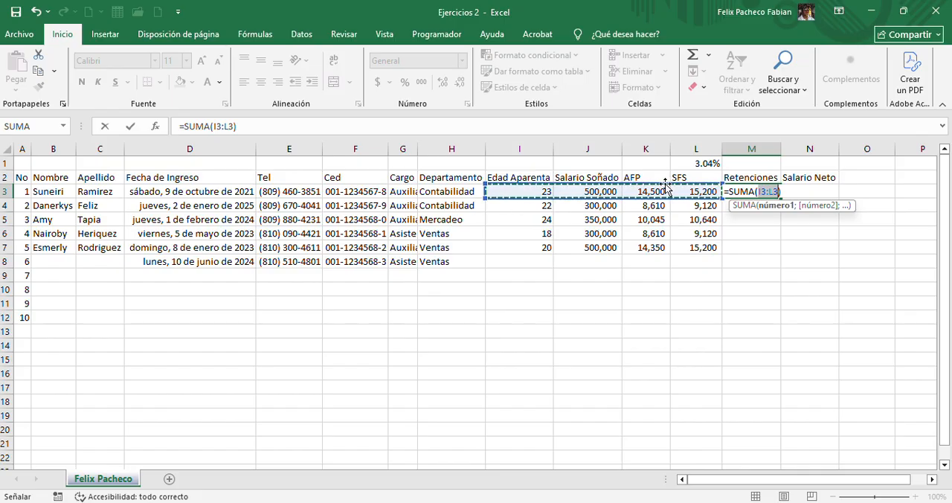
drag(641, 191, 679, 192)
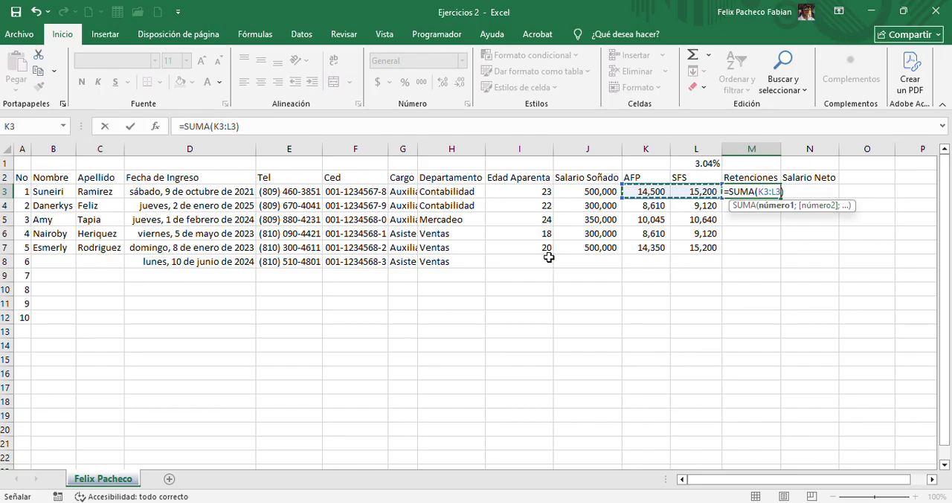
key(Return)
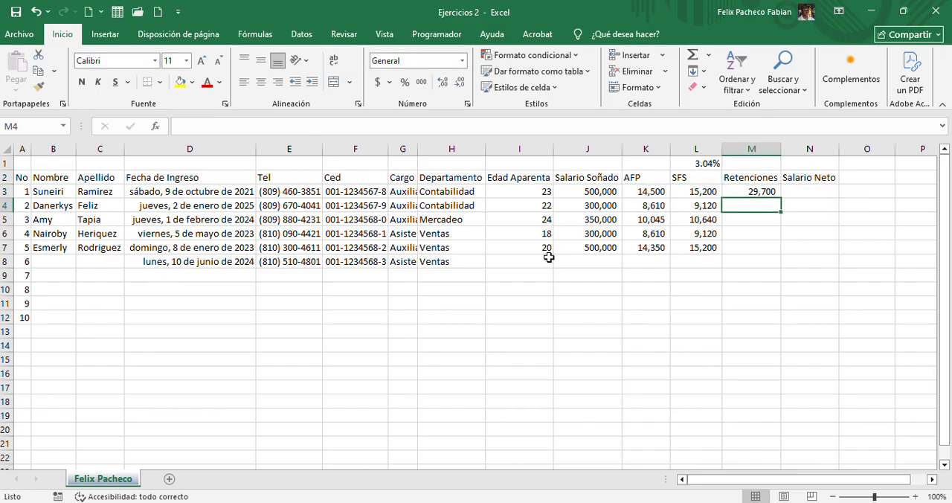
Enter the formula =K4+L4 in M4 to add the second employee's AFP and SFS deductions
text(=)
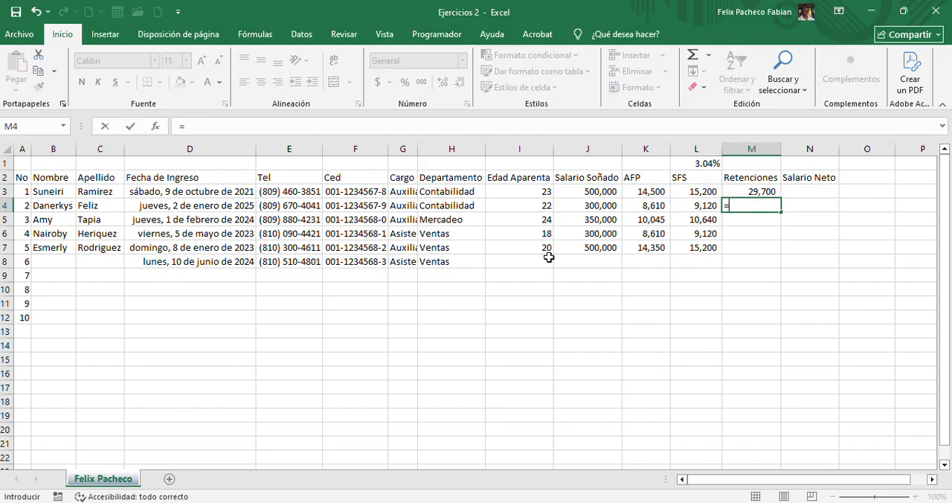
click(636, 207)
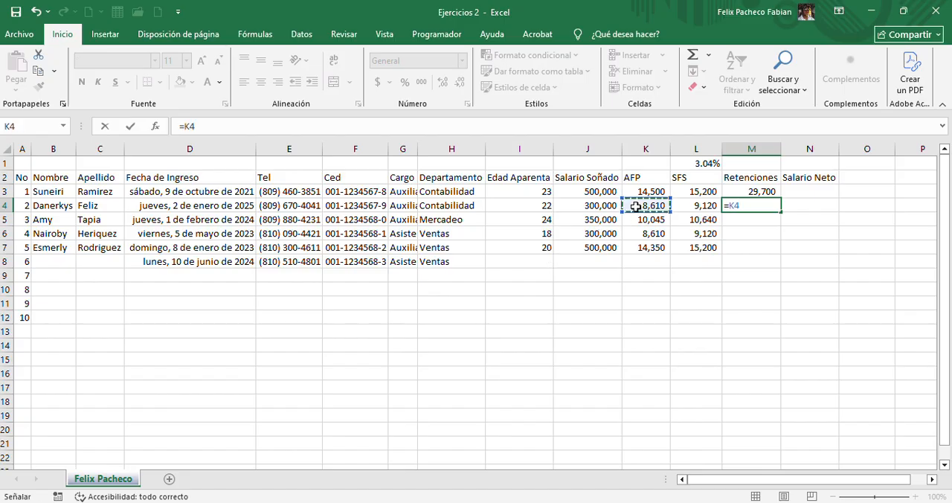
text(+)
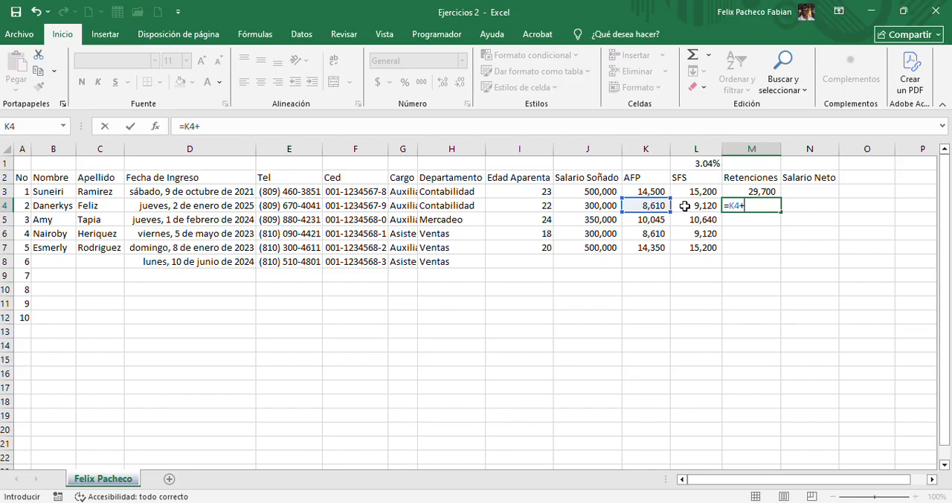
click(678, 207)
key(Return)
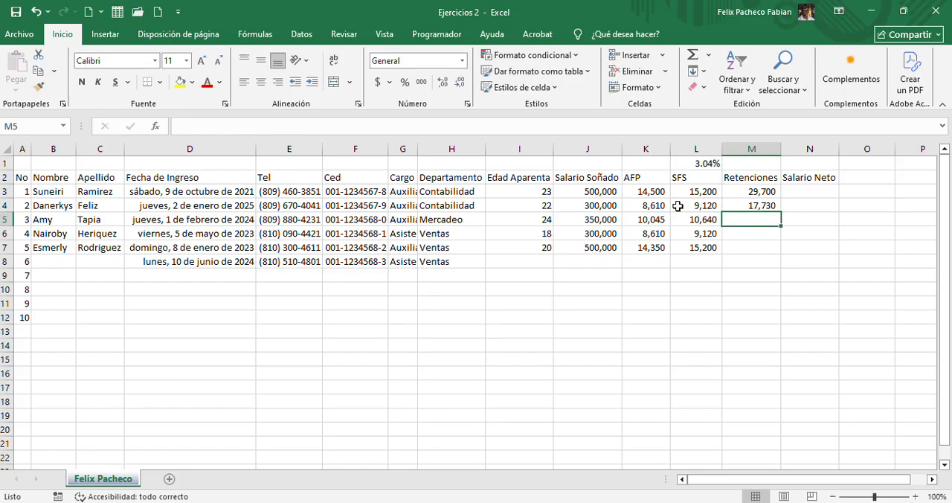
Compare the SUMA range formula in M3 with the plus-sign addition formula in M4
click(744, 203)
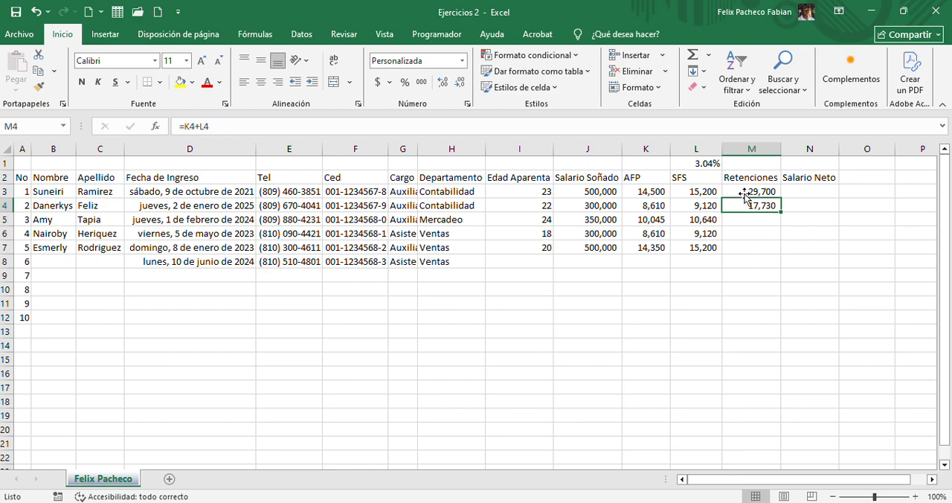
click(743, 192)
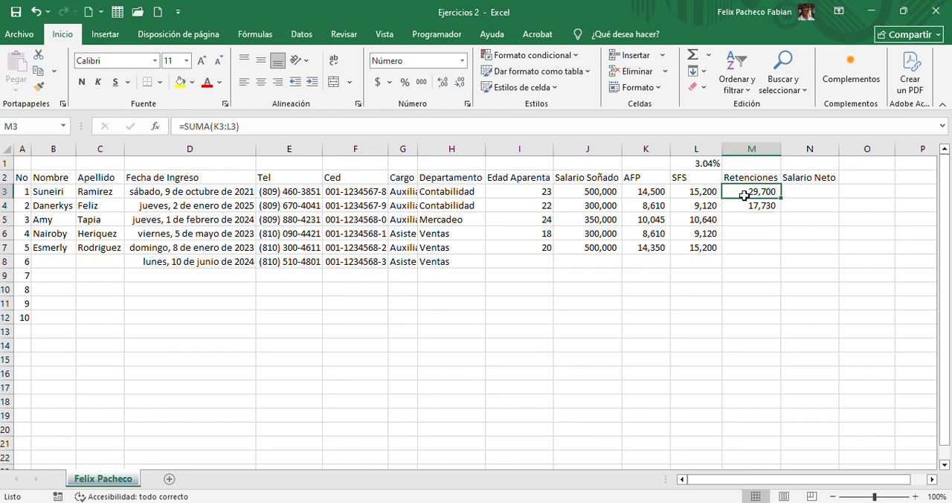
click(738, 208)
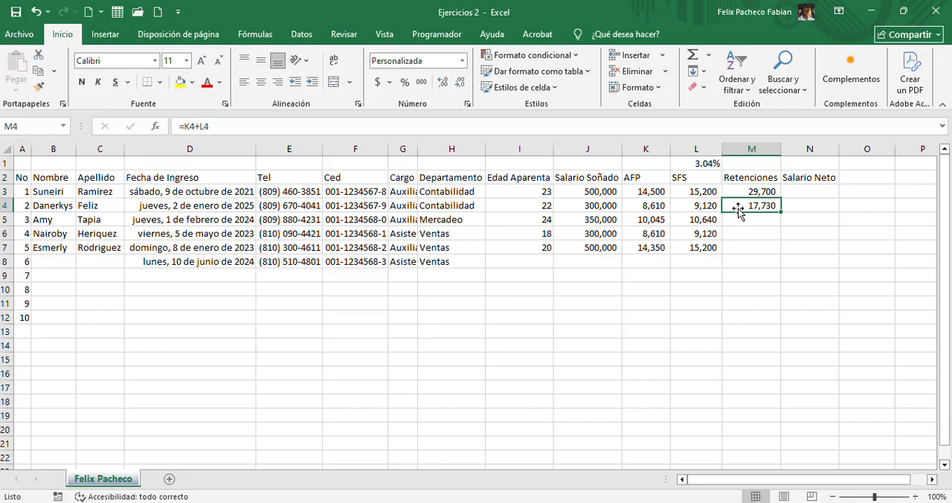
click(729, 192)
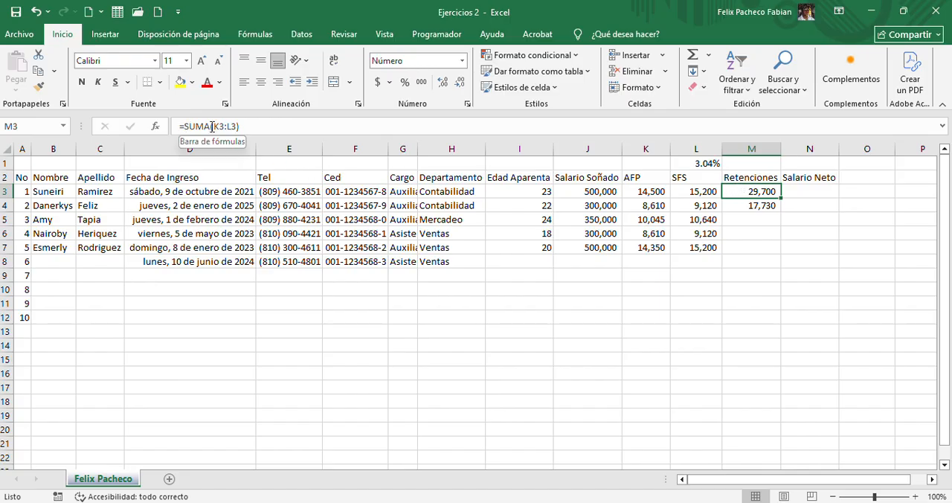
click(759, 206)
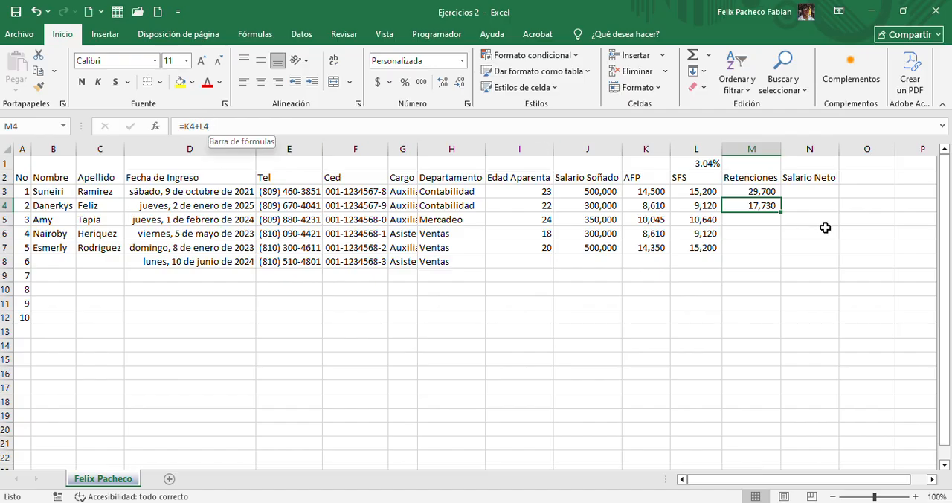
click(741, 191)
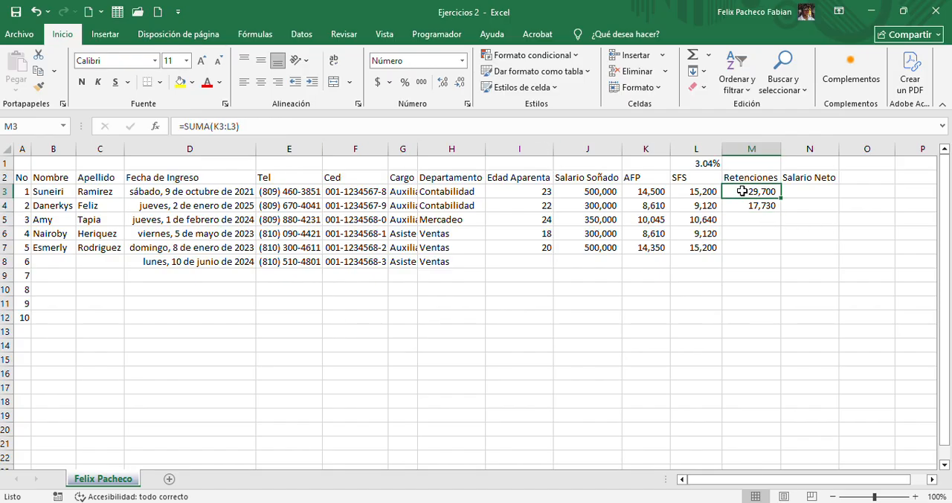
click(744, 204)
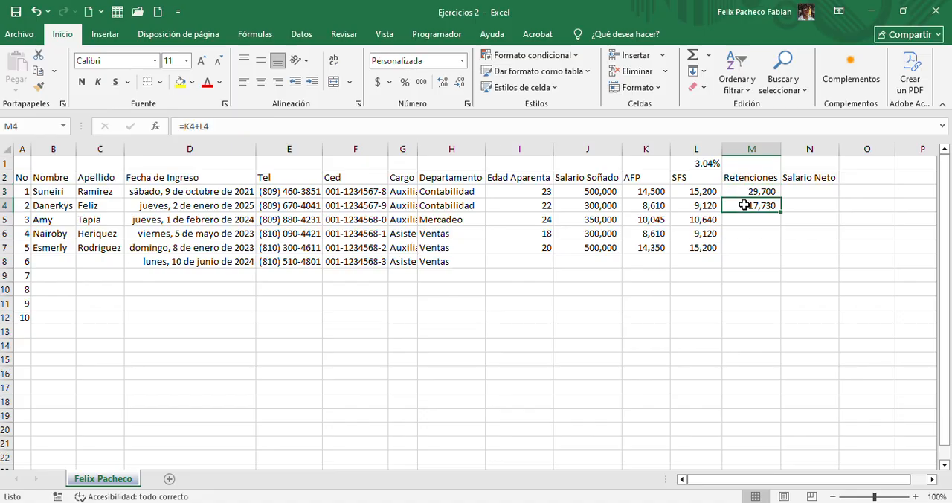
Enter the formula =SUMA(K5:L5) in M5 for the third employee's deductions, choosing SUMA from the function suggestions
click(741, 220)
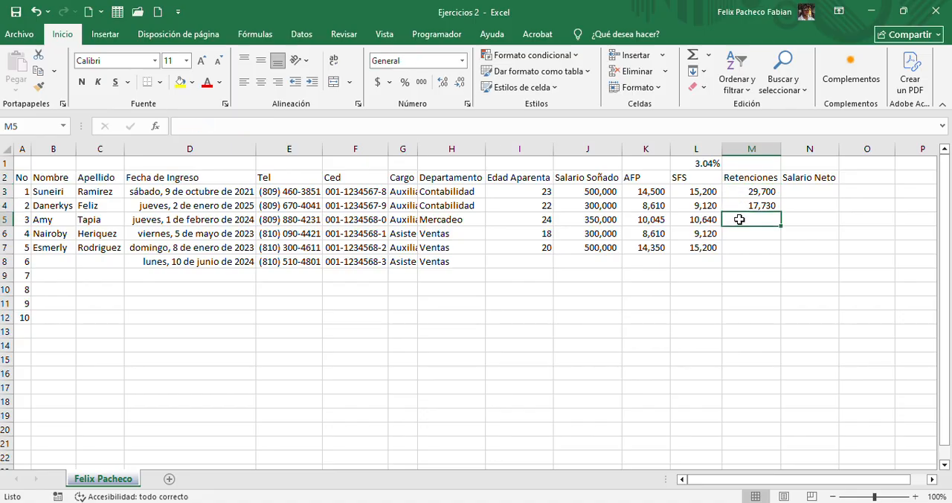
text(=suma)
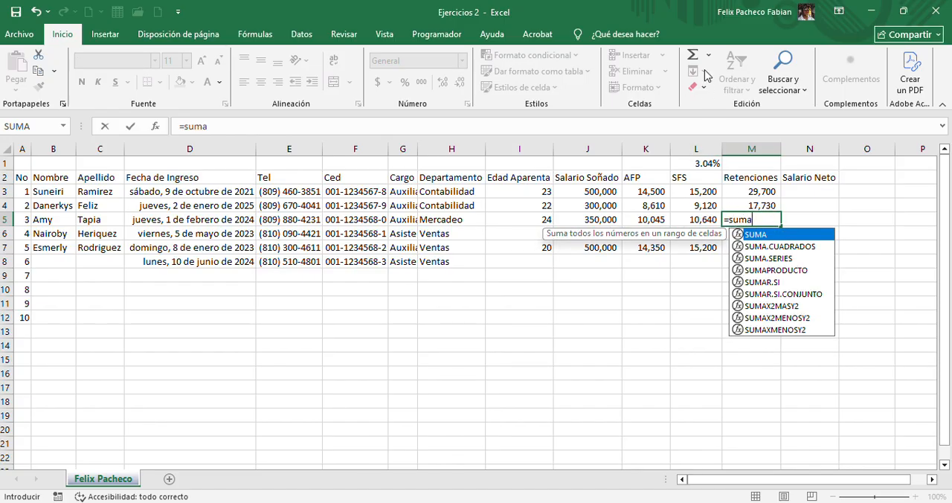
double_click(771, 237)
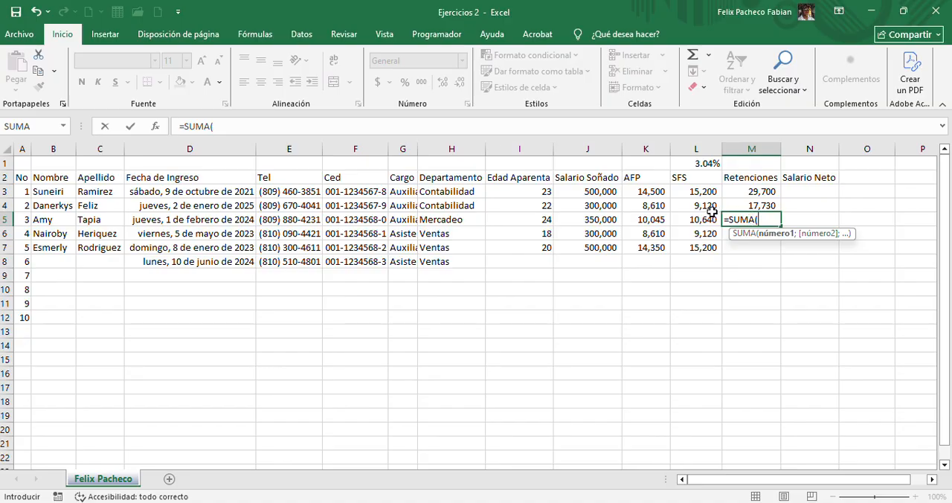
drag(658, 219, 677, 219)
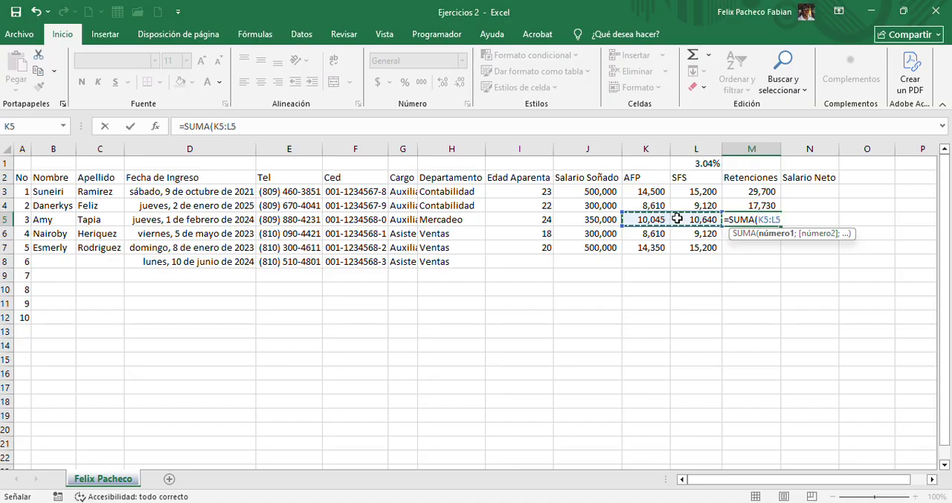
key(Return)
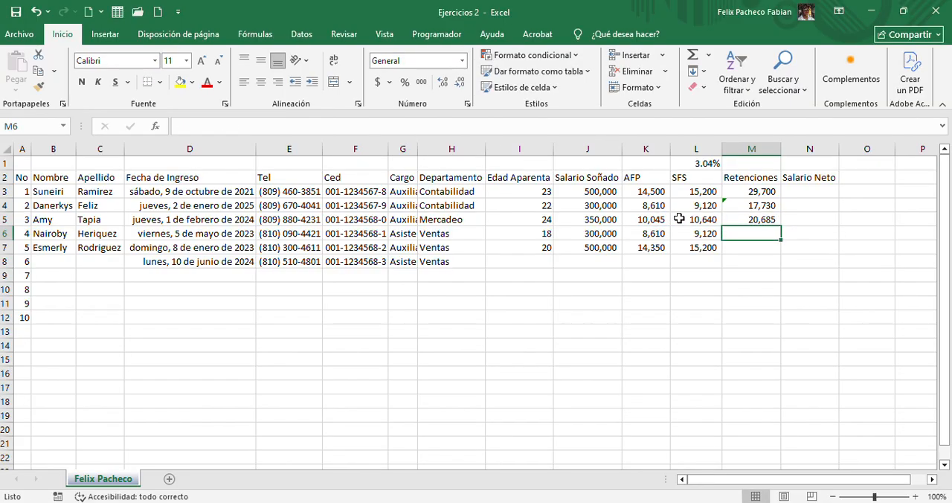
Fill the Retenciones formula from M5 down to M7 and check the copied formula in M6
click(758, 219)
drag(779, 227, 779, 260)
click(735, 234)
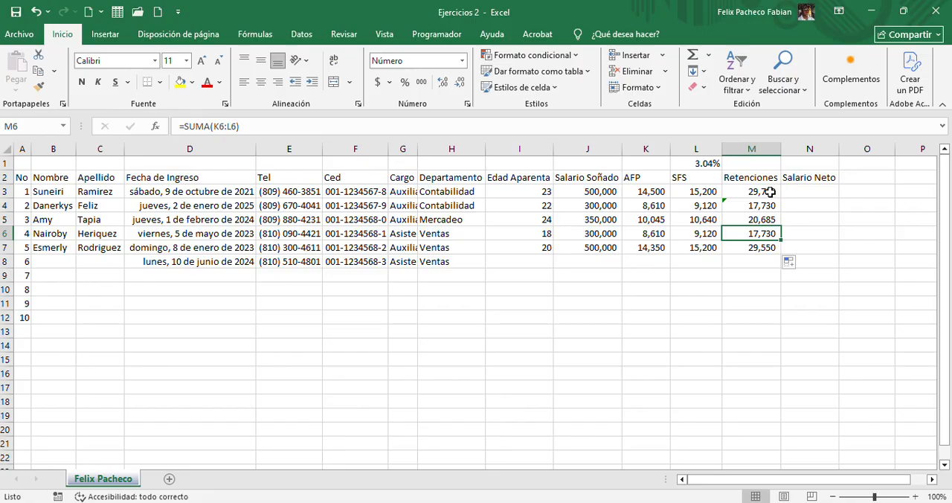
Compare the formulas in Retenciones cells M3 through M7, contrasting the SUMA ranges with the plus-sign addition in M4
click(768, 192)
click(774, 206)
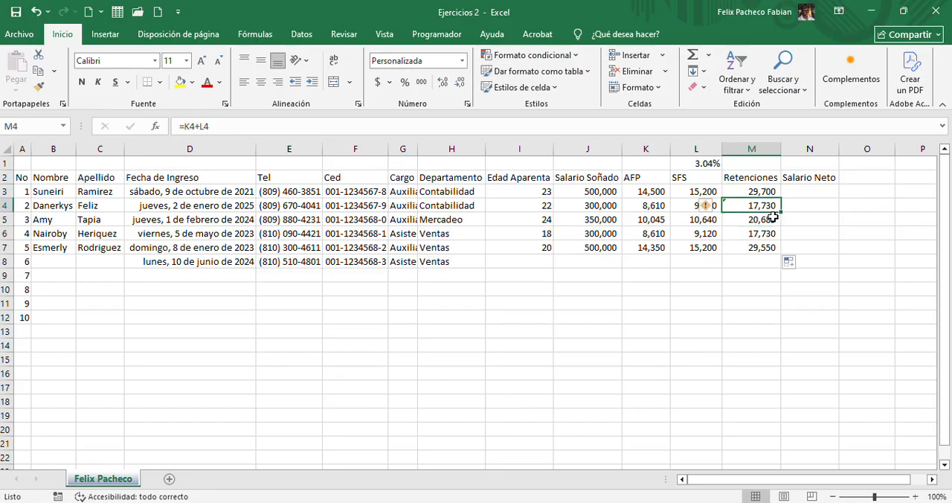
click(773, 221)
click(771, 233)
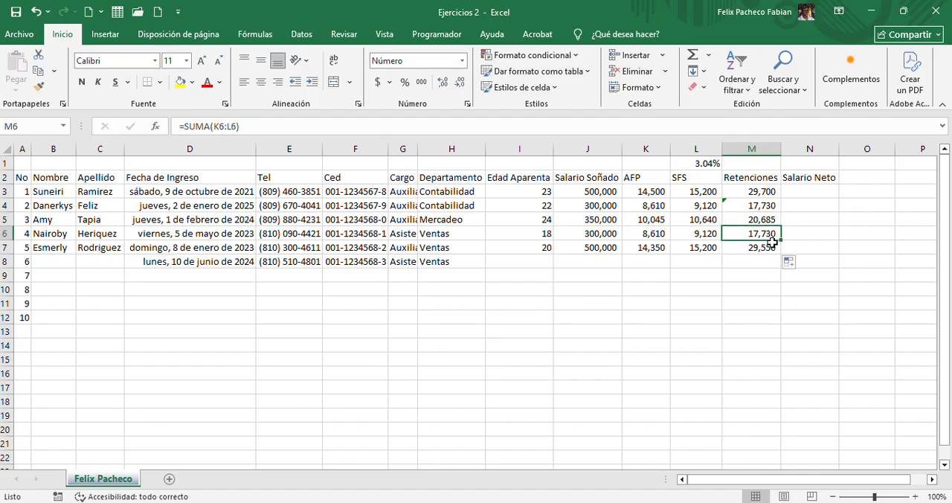
click(770, 246)
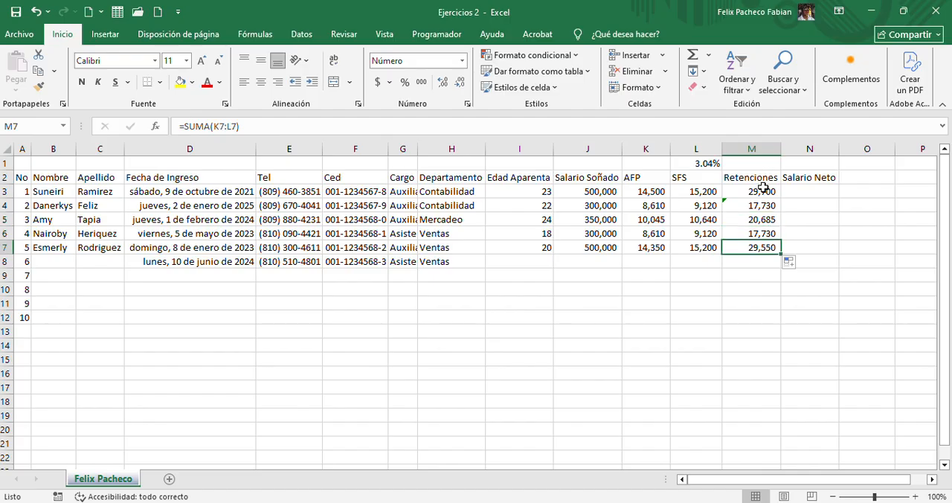
click(764, 189)
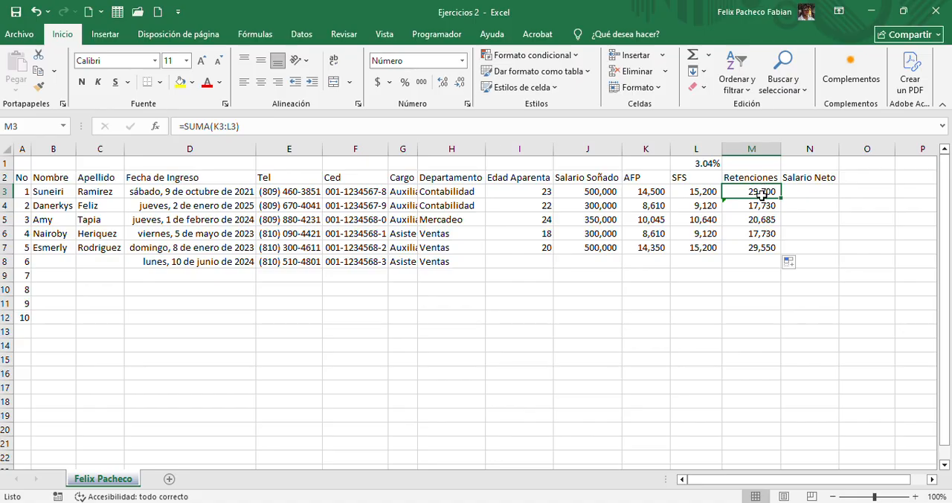
click(760, 205)
click(762, 191)
click(191, 128)
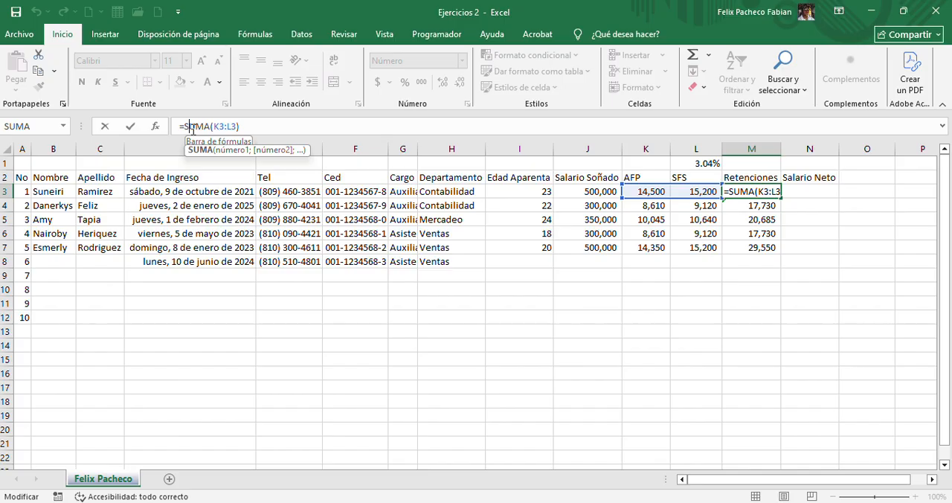
key(Escape)
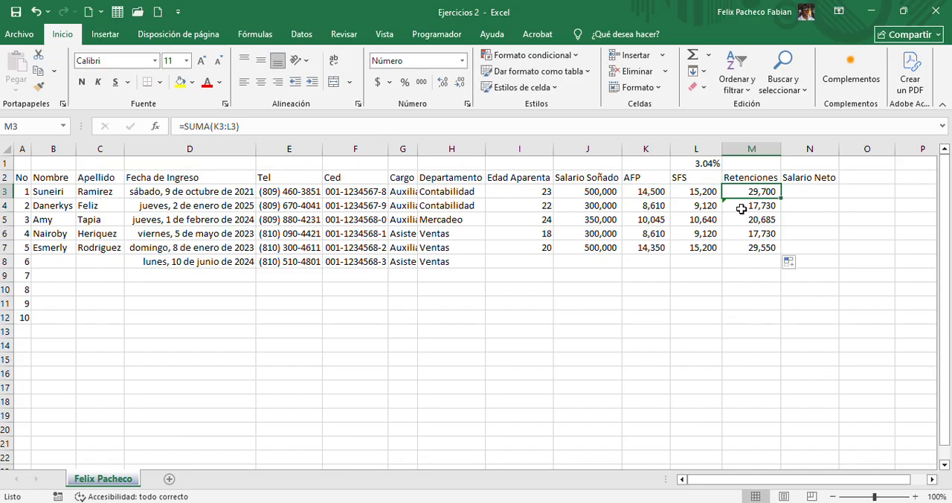
click(744, 206)
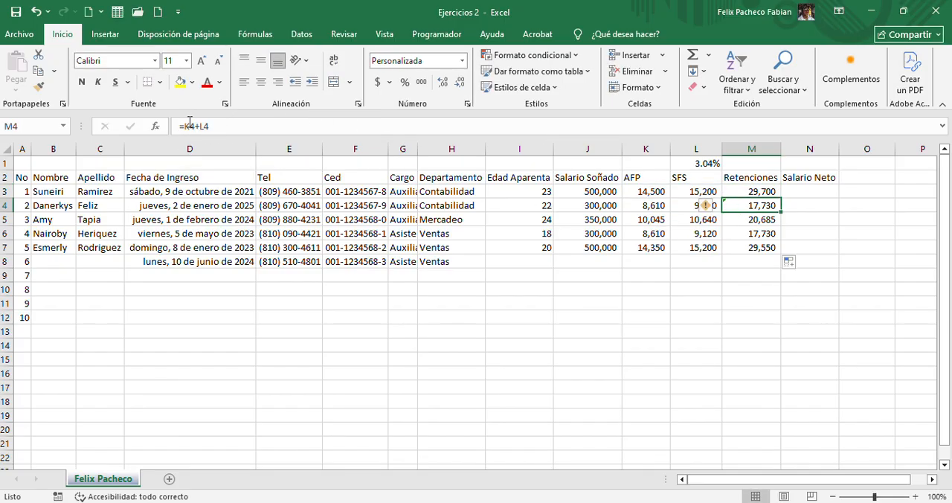
click(736, 219)
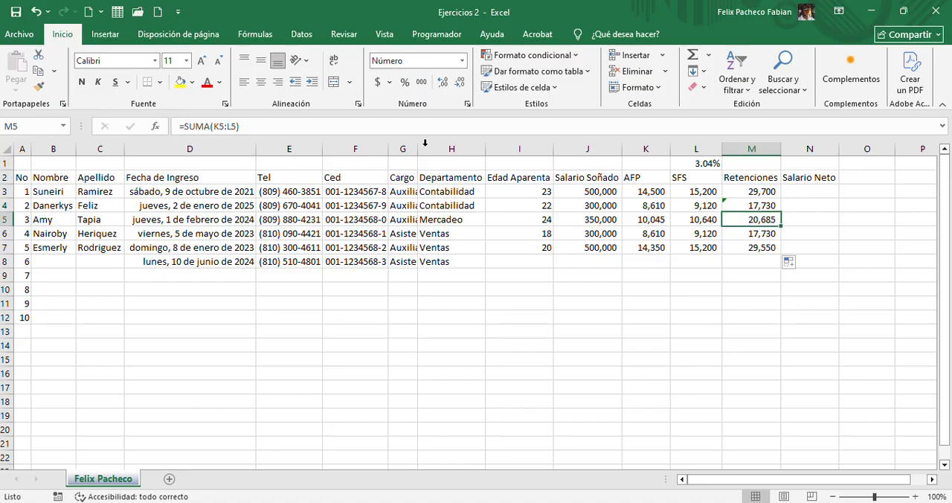
click(748, 236)
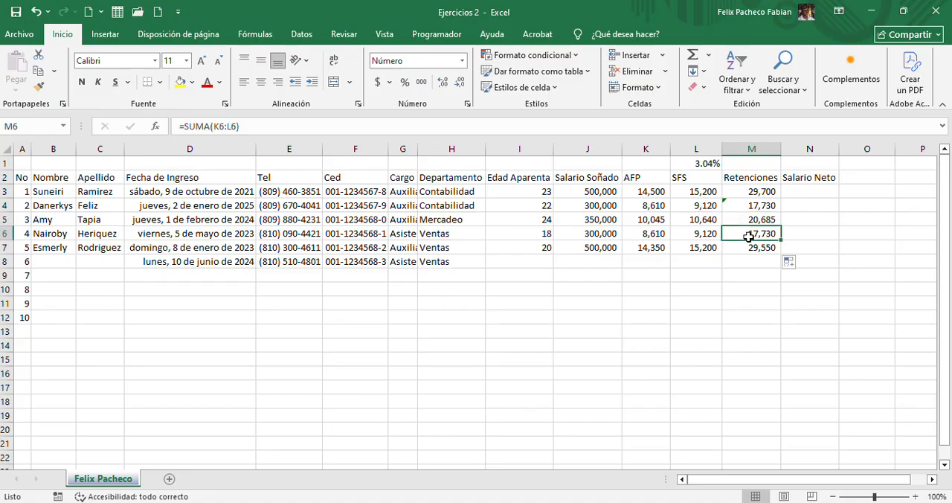
click(748, 247)
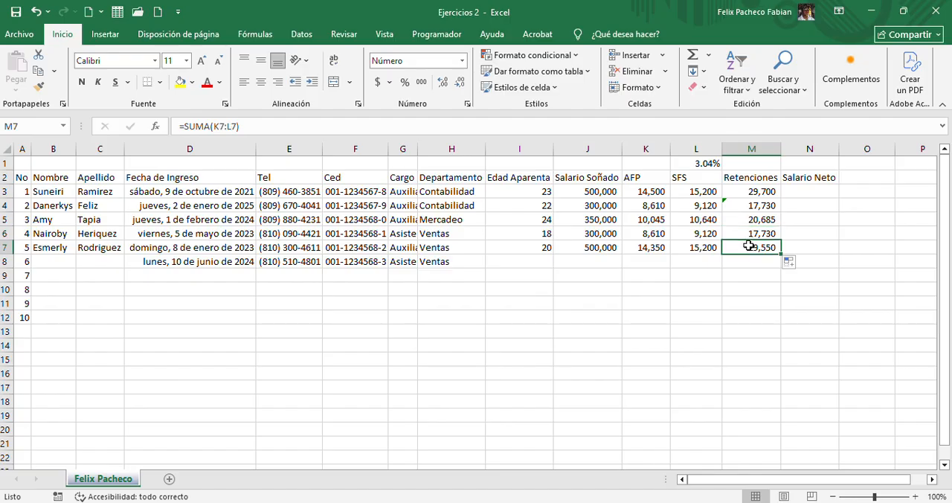
click(756, 203)
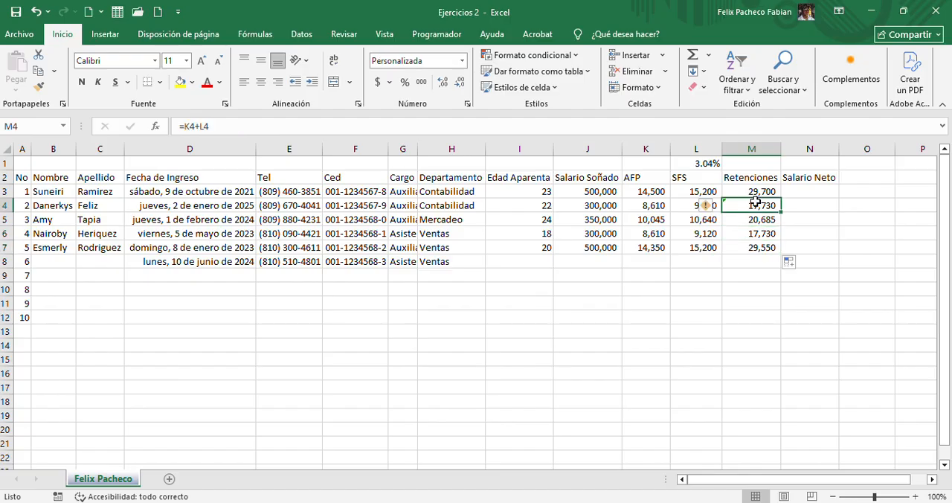
Check the SFS formula in L7 and review the error-checking options for the flagged formula in M4
click(716, 247)
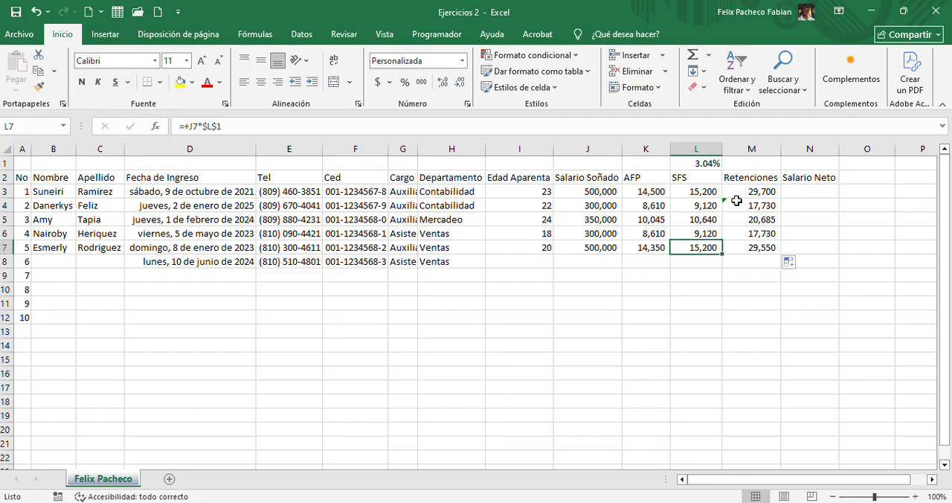
click(736, 201)
click(708, 207)
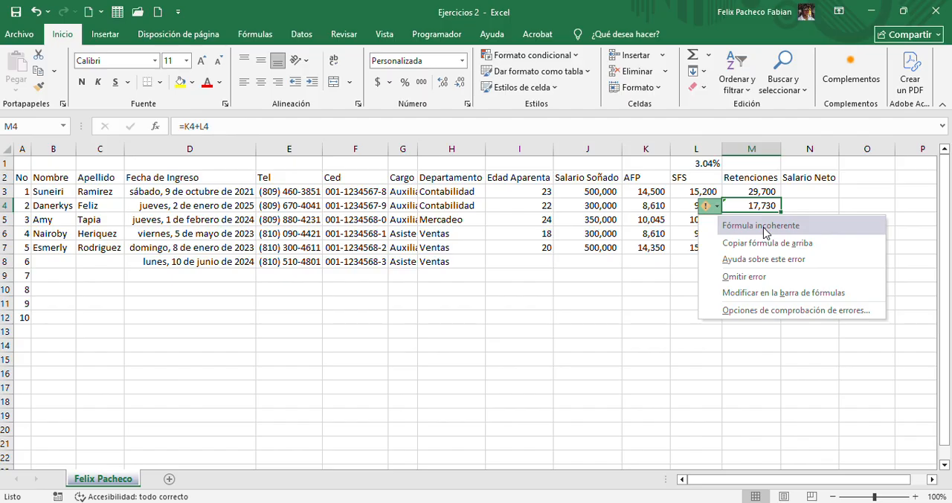
click(766, 233)
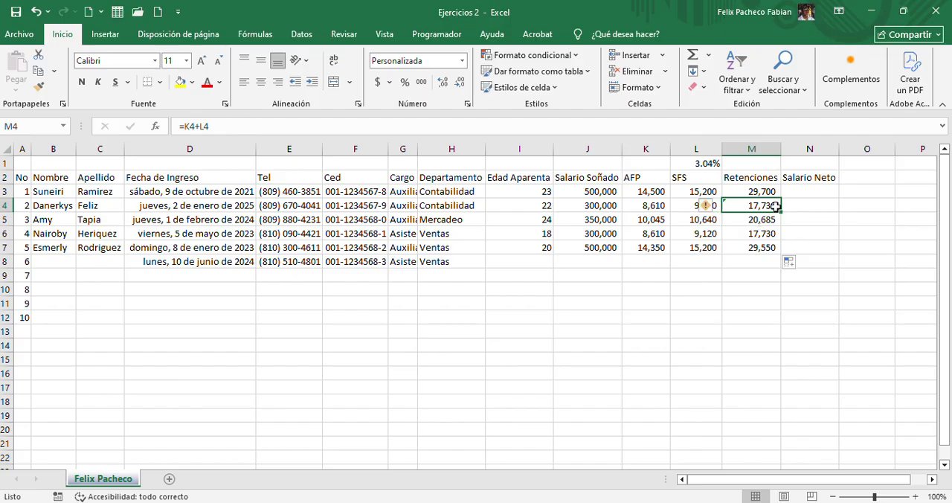
Try ignoring the inconsistent-formula error flagged on M4, inspect the Retenciones cells, and undo the ignored error
click(768, 192)
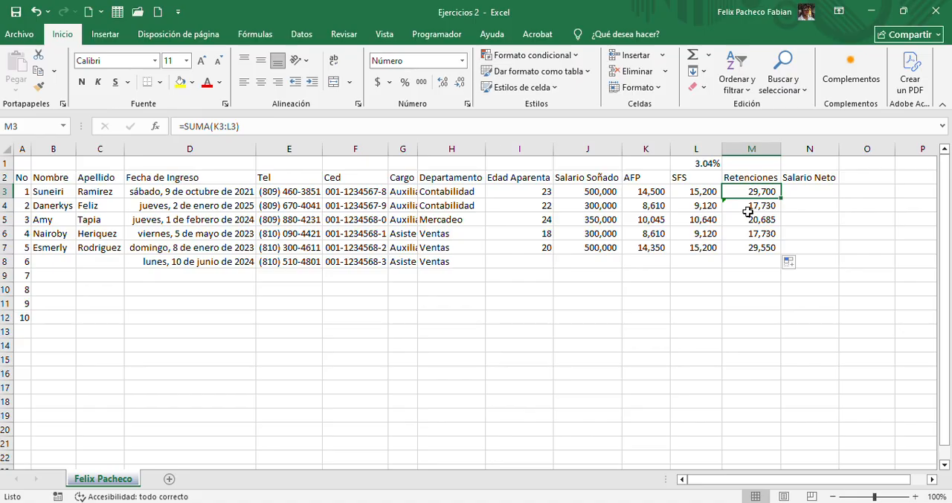
click(748, 209)
click(708, 206)
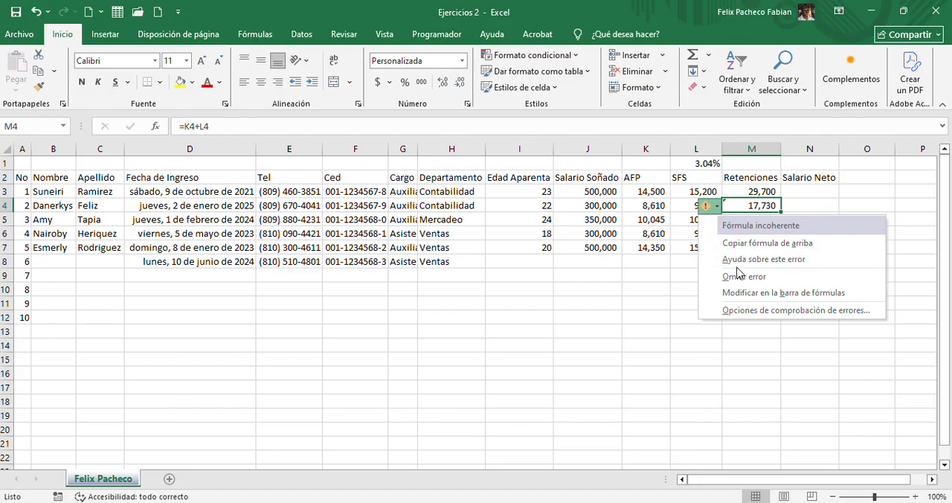
click(732, 283)
click(777, 244)
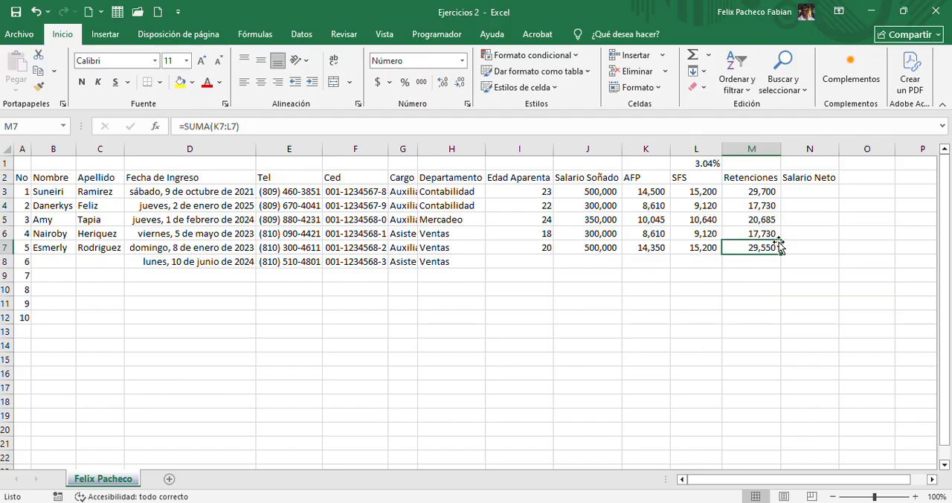
drag(757, 193, 760, 229)
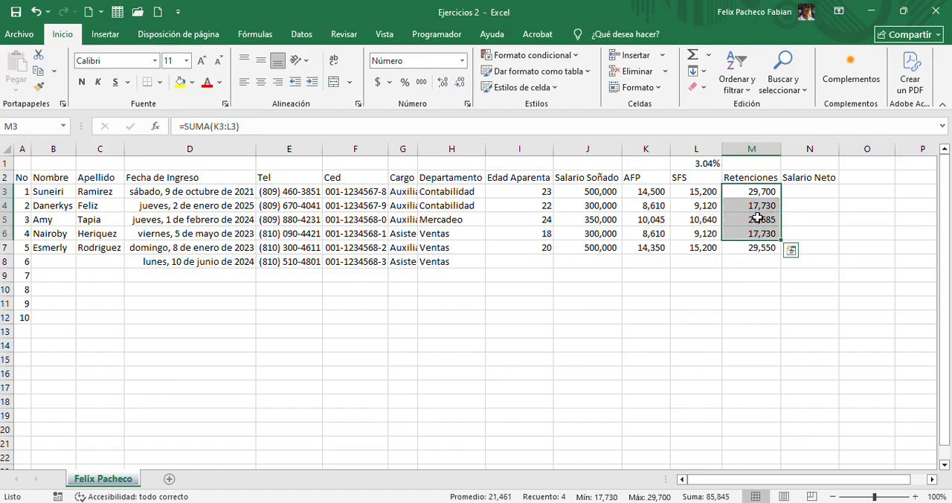
click(760, 207)
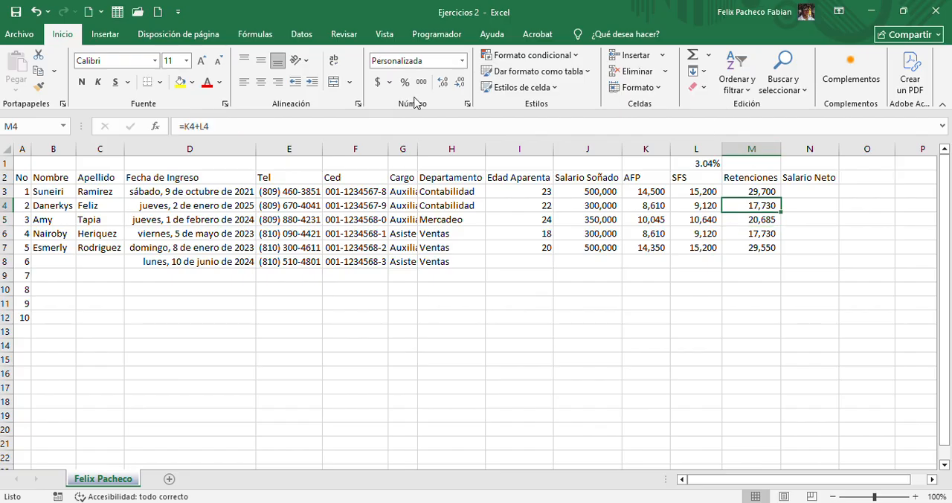
key(ctrl+z)
Resolve the inconsistent formula in M4 by copying the formula from above, and inspect the resulting SUMA range
click(709, 210)
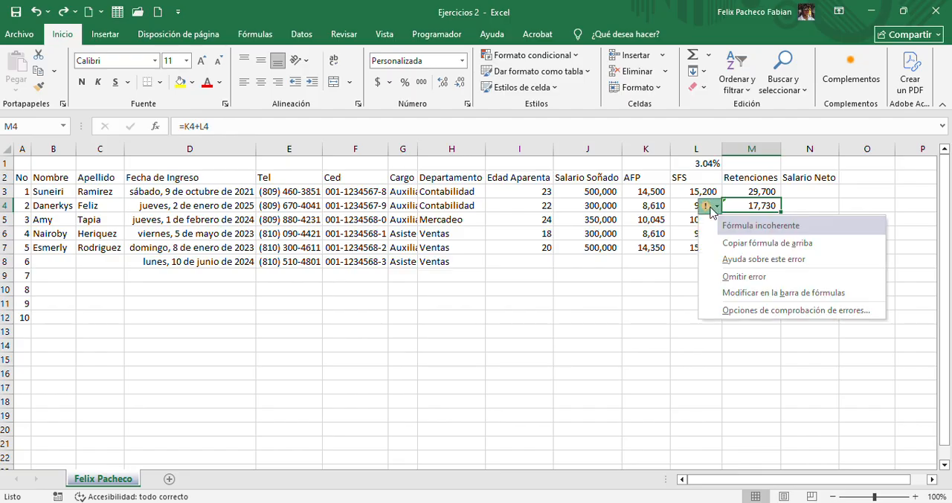
click(744, 246)
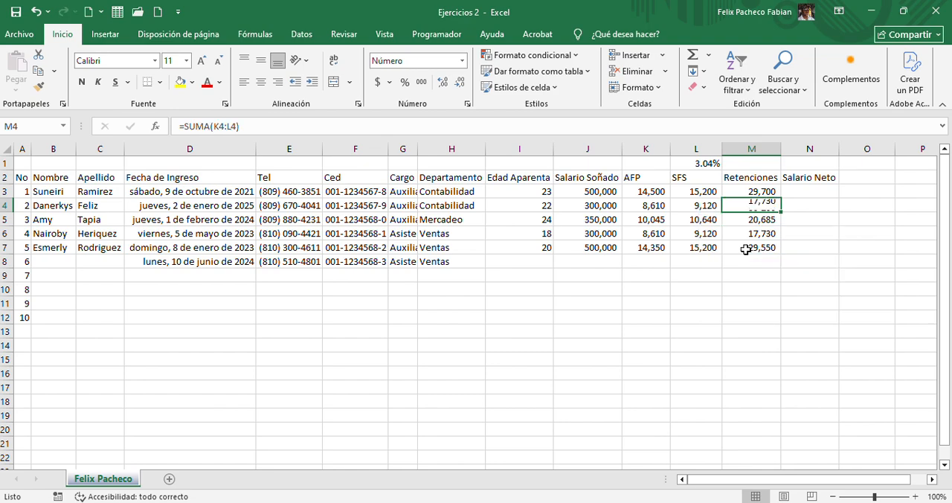
click(200, 126)
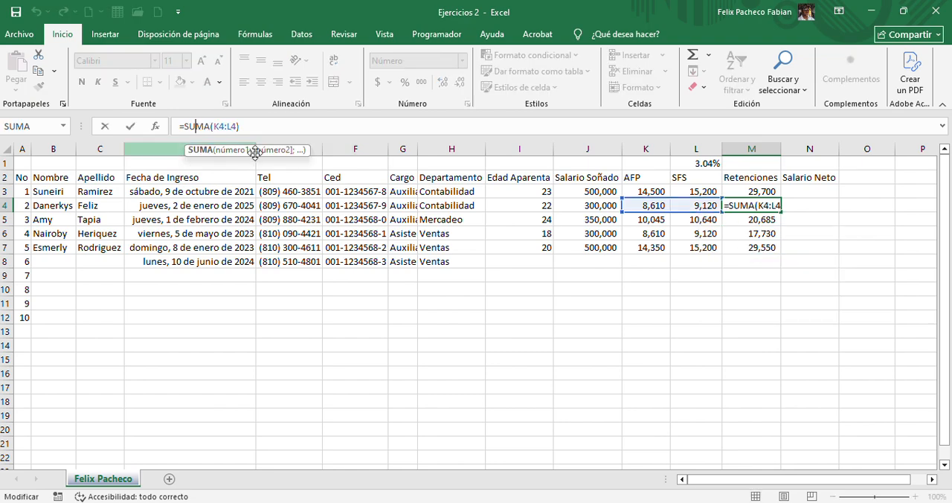
key(Escape)
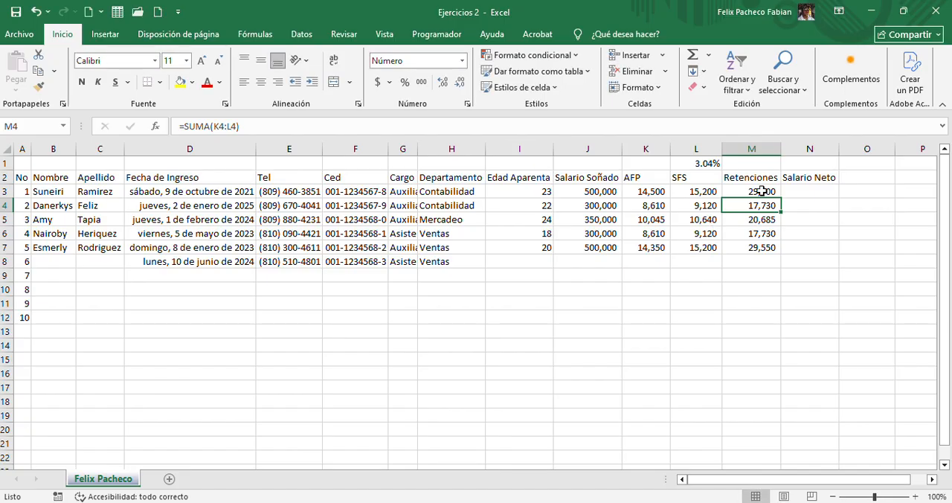
Enter the formula =J3-M3 in N3 to calculate the first employee's Salario Neto
click(799, 192)
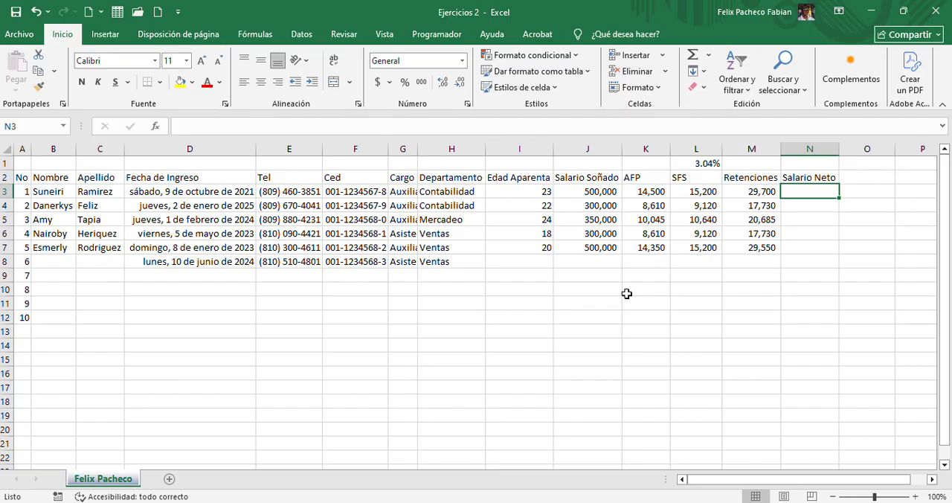
text(=)
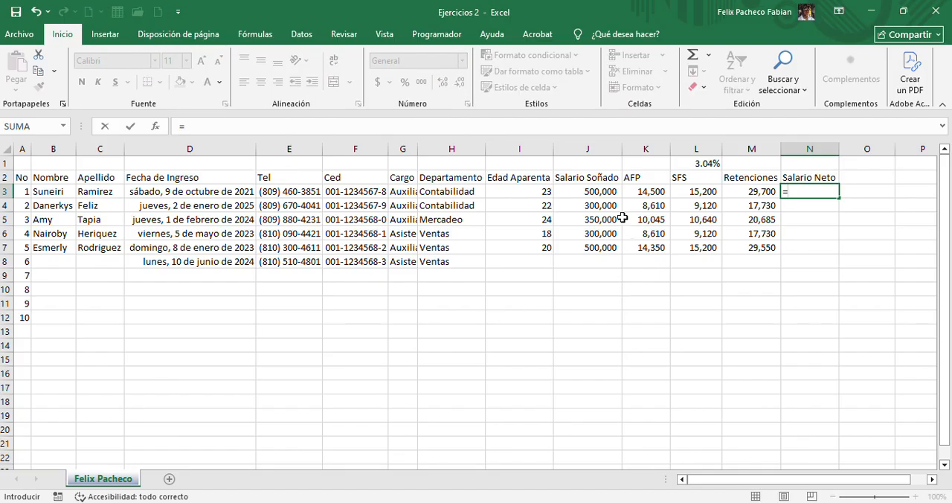
click(586, 189)
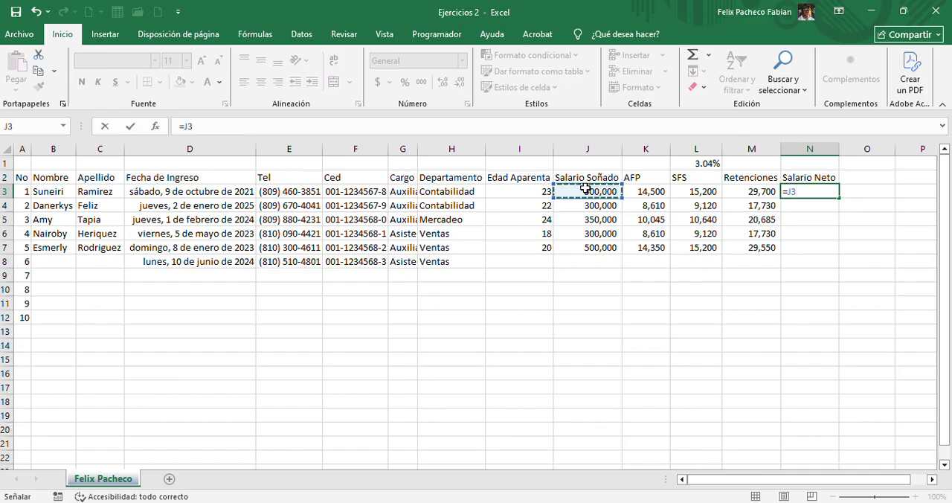
text(-)
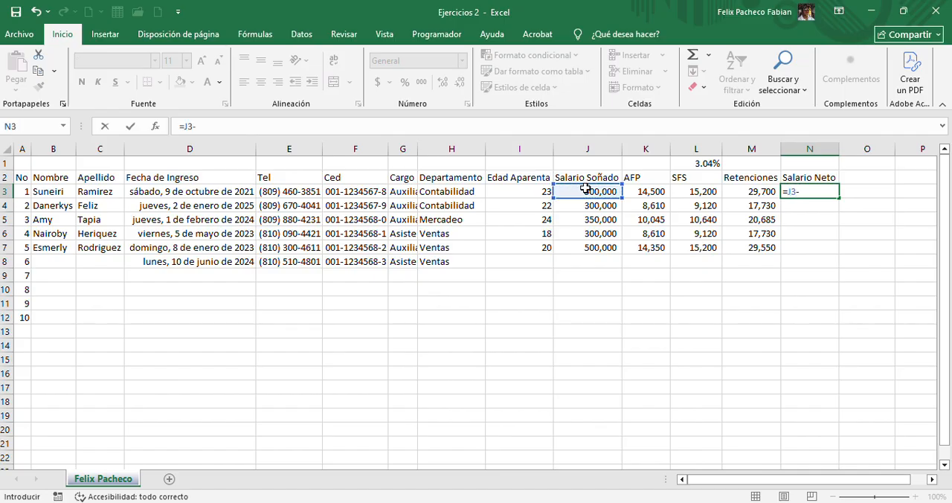
click(753, 190)
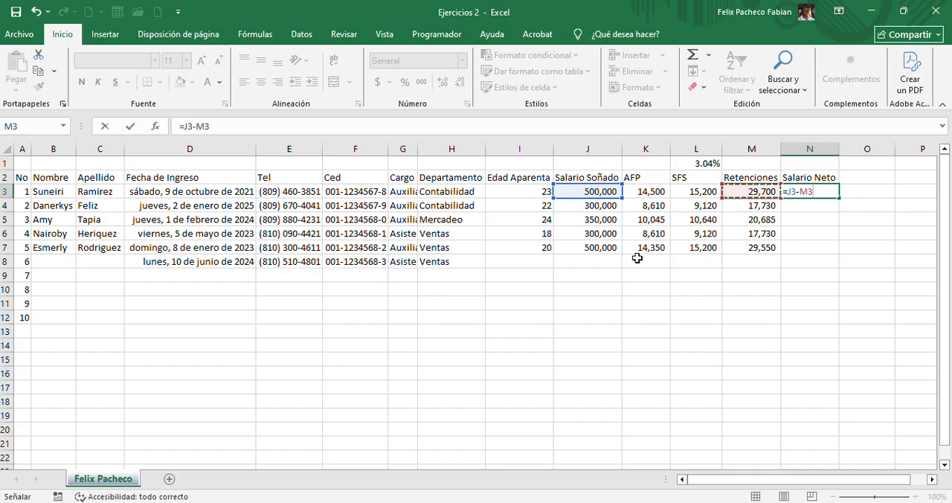
key(Return)
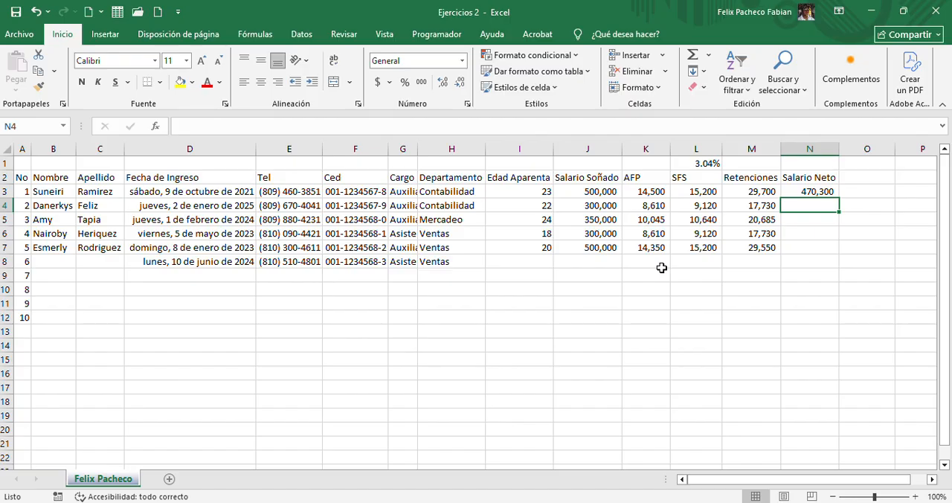
Enter the formula =J4-SUMA(K4:L4) in N4 to calculate the second employee's Salario Neto
text(+)
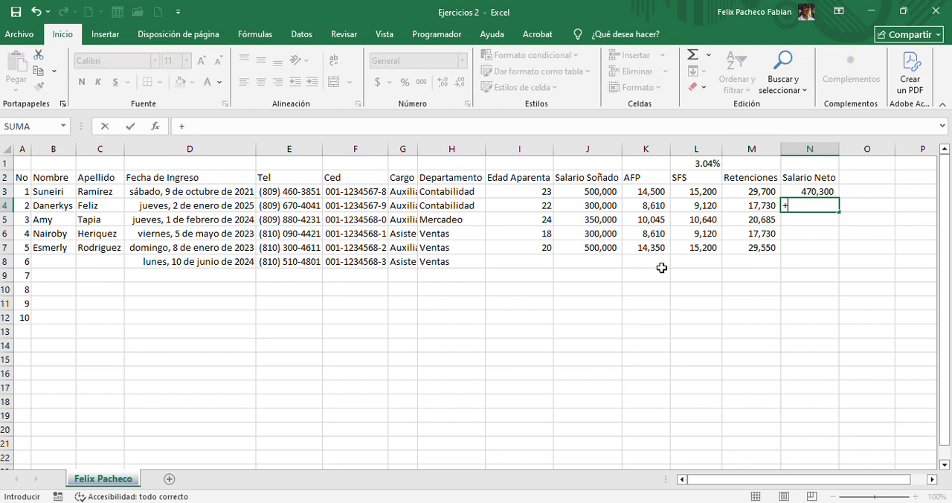
key(Escape)
text(=)
click(588, 206)
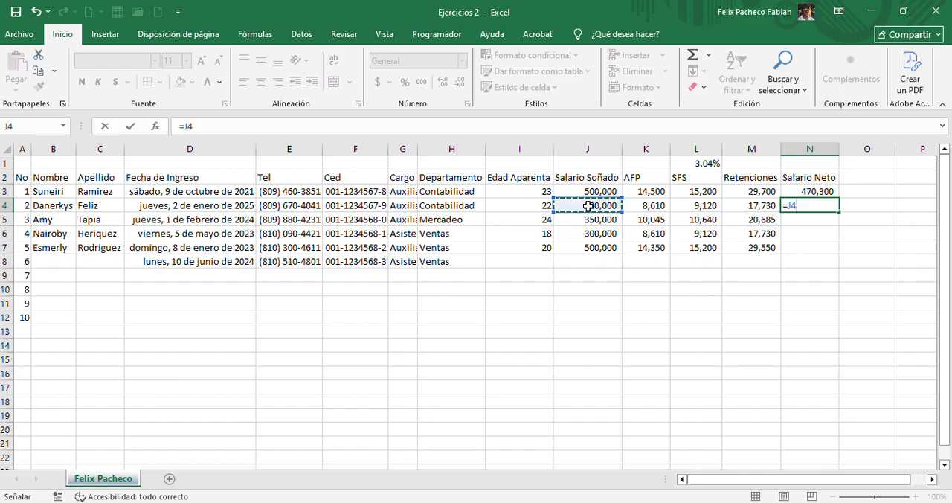
click(507, 132)
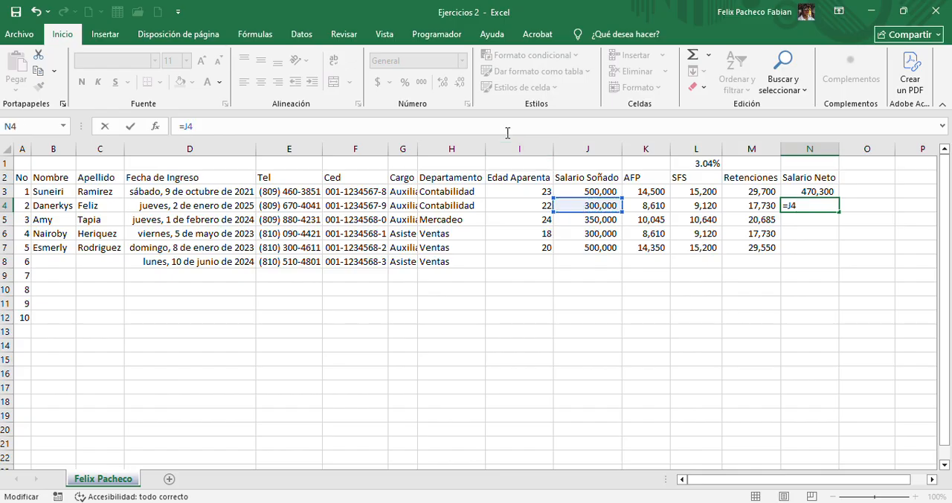
text(-suma)
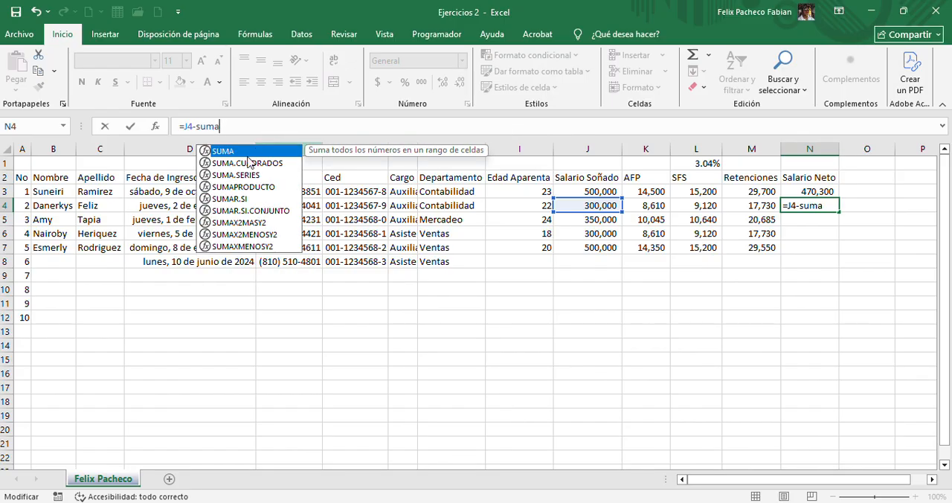
key(Tab)
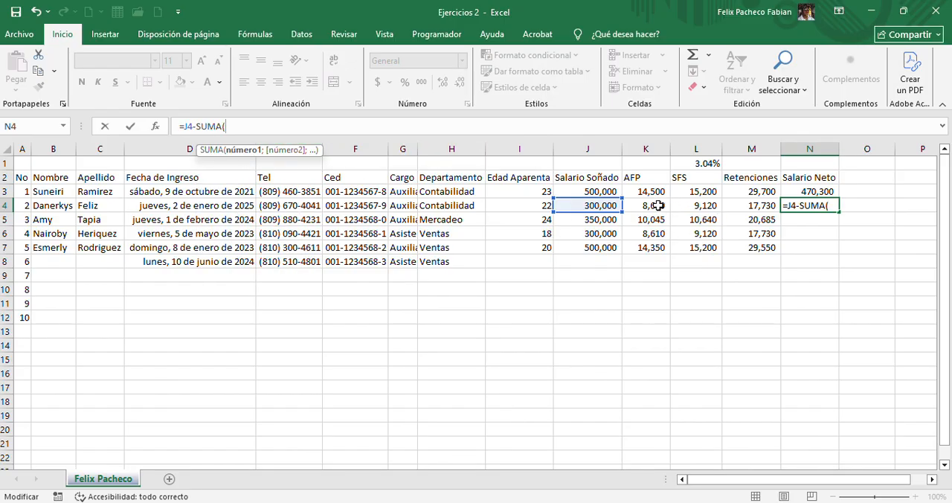
drag(654, 206, 675, 206)
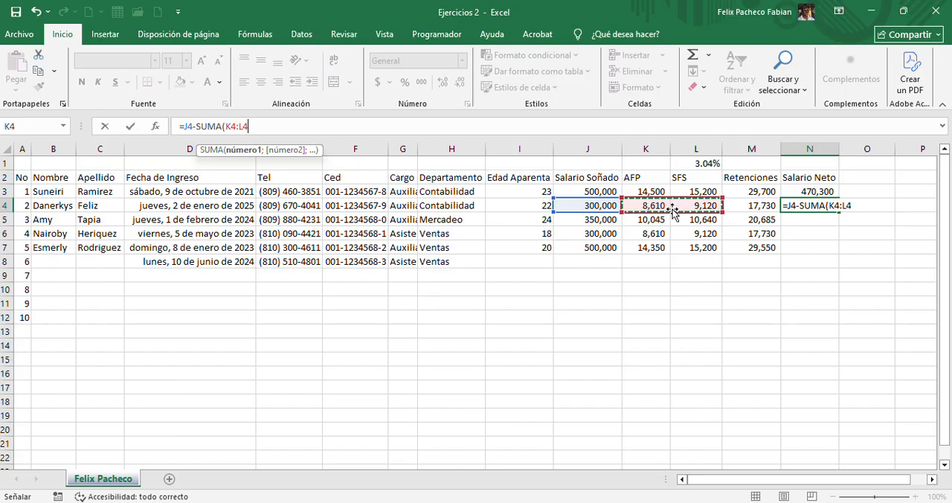
text())
key(ctrl+Return)
key(Return)
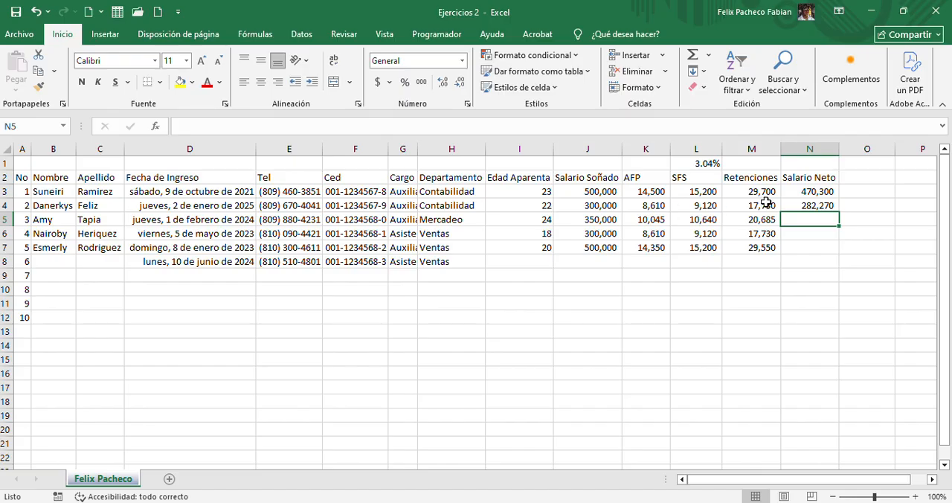
Compare the Salario Neto formulas in N4 and N3, checking which cells each one references
click(793, 205)
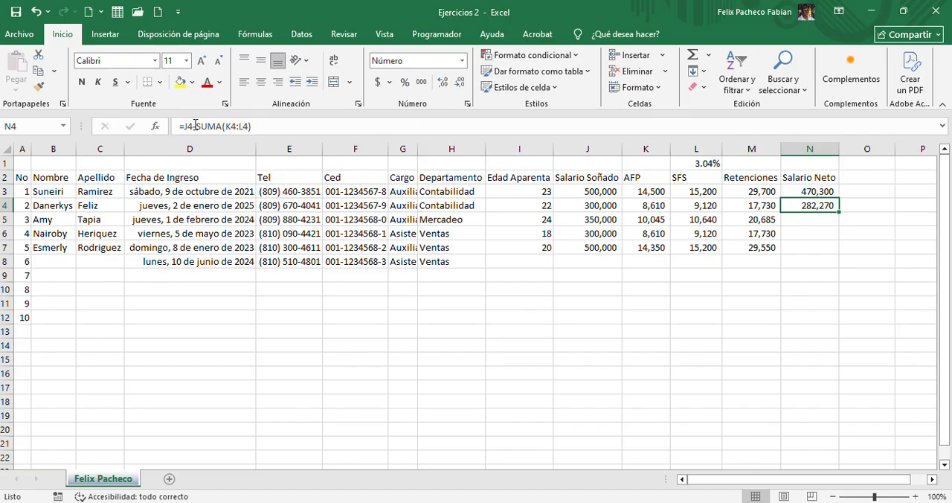
click(195, 127)
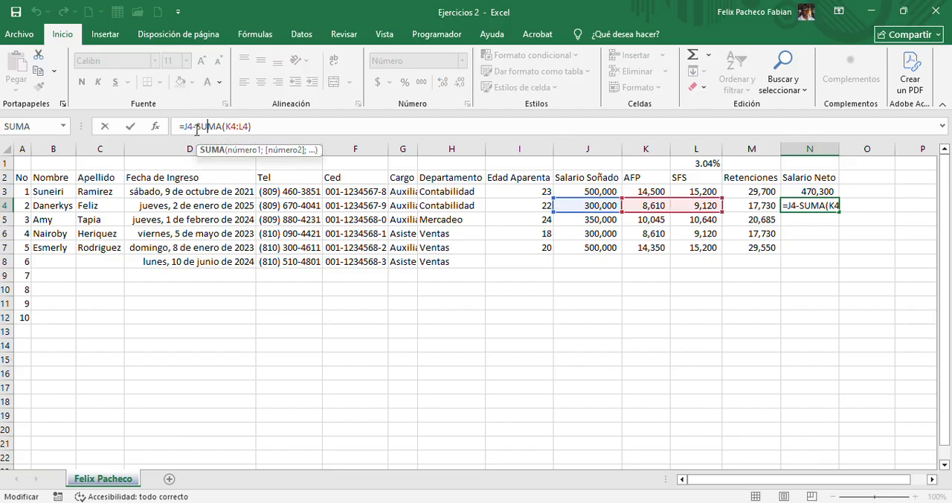
click(189, 127)
key(Escape)
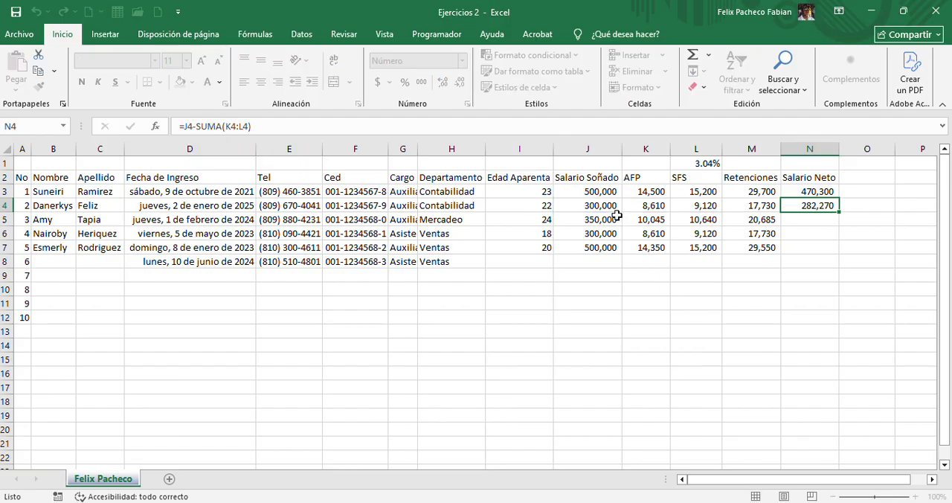
click(818, 220)
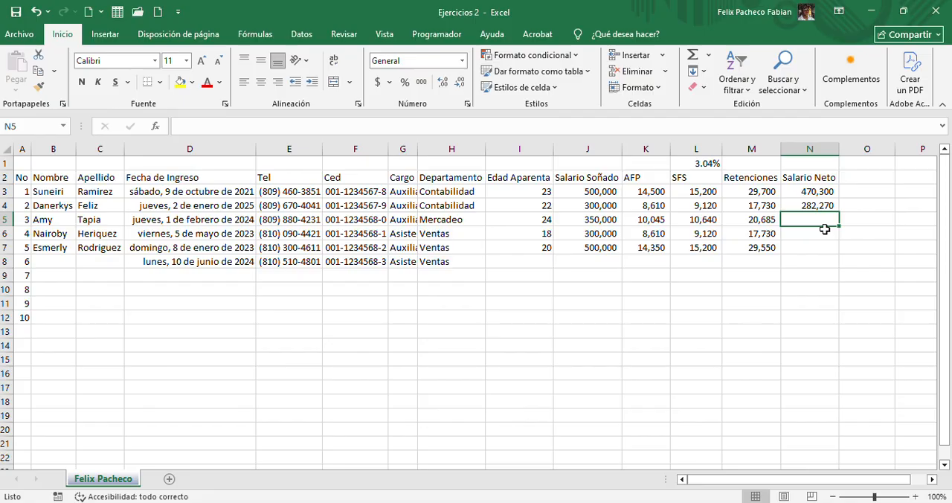
click(820, 191)
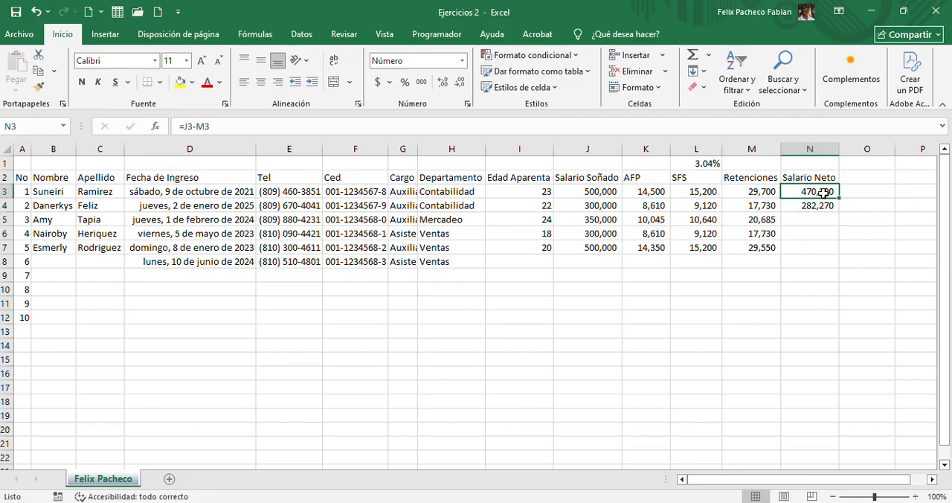
click(647, 130)
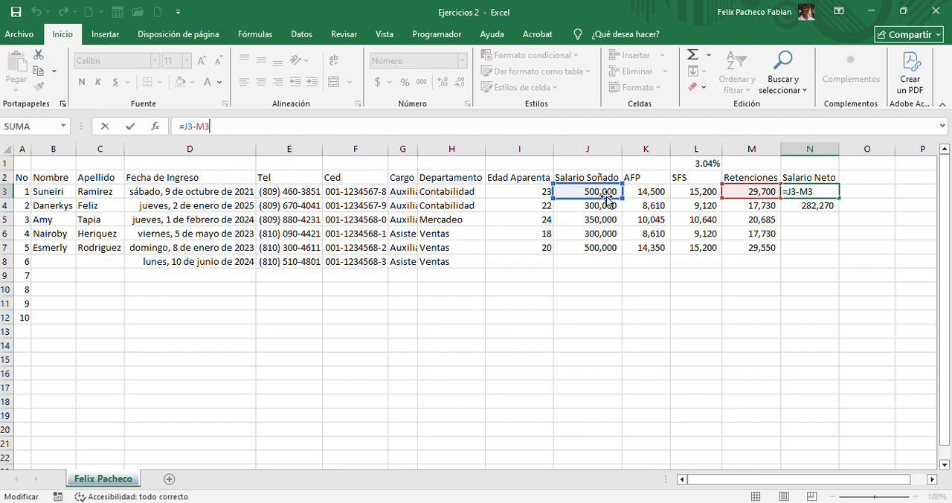
key(Escape)
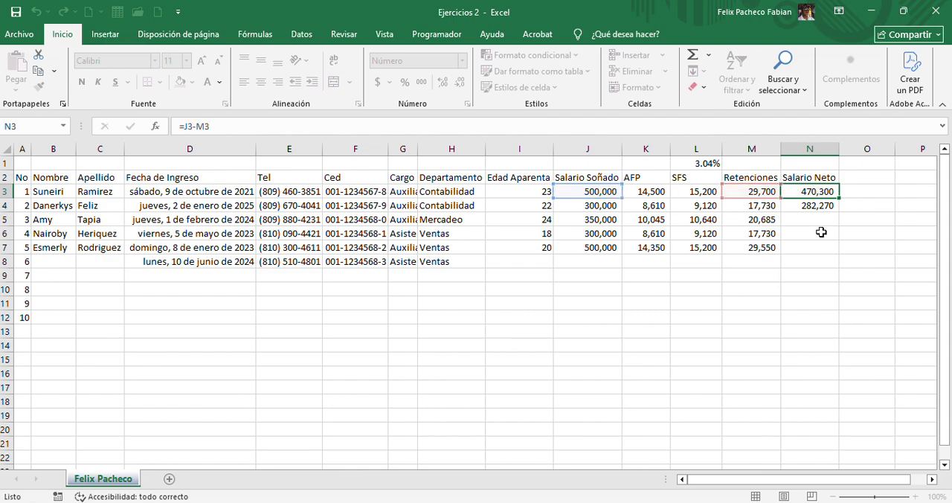
Try the formula =J5-K5:L5 in N5 for the third employee's Salario Neto, subtracting the range without a function
click(815, 217)
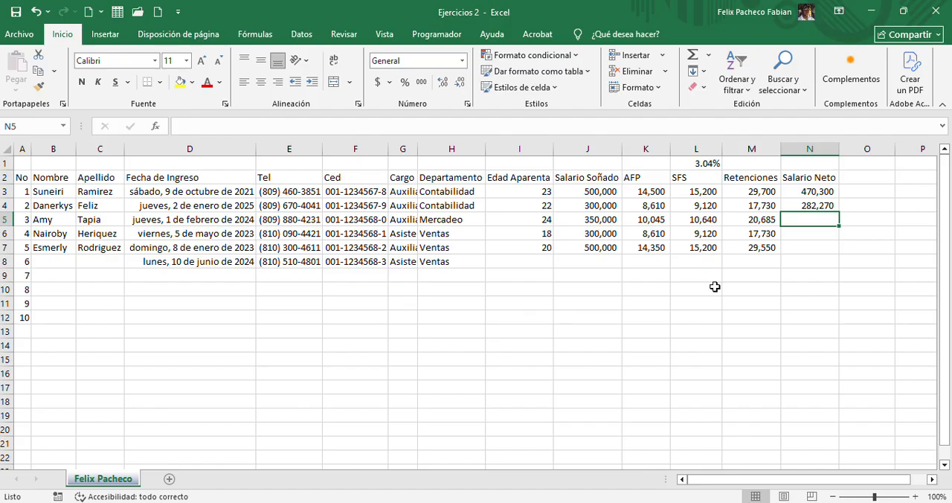
text(=)
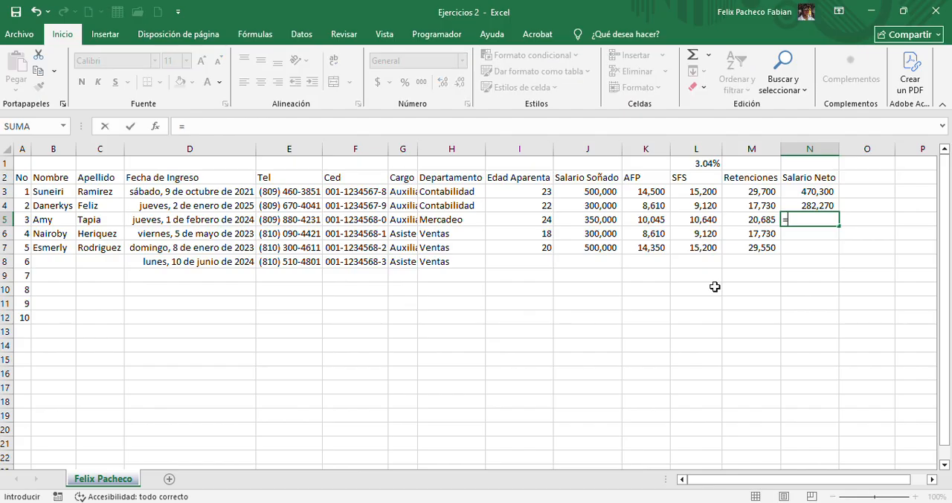
click(585, 218)
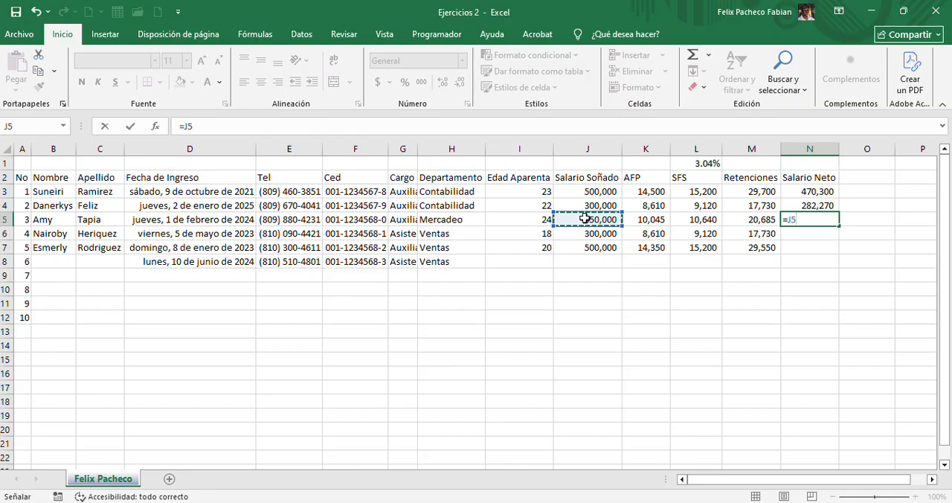
click(265, 128)
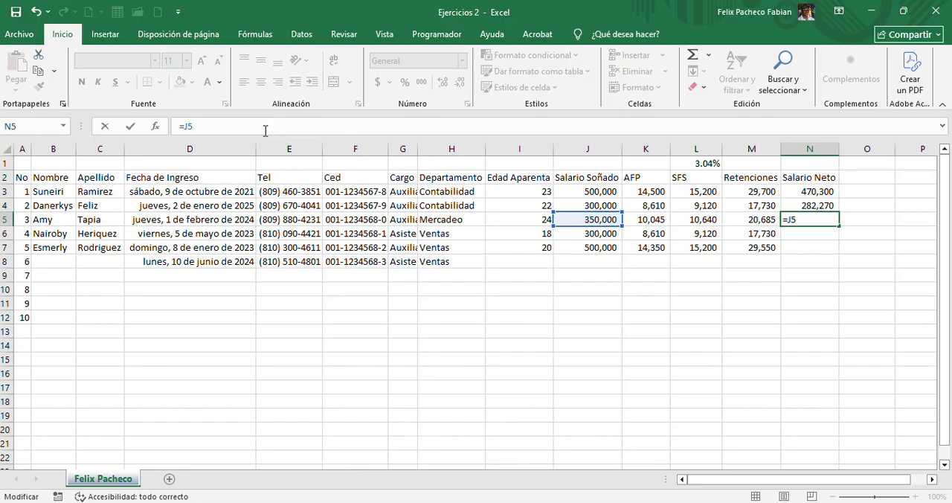
text(-)
click(652, 218)
drag(653, 218, 687, 219)
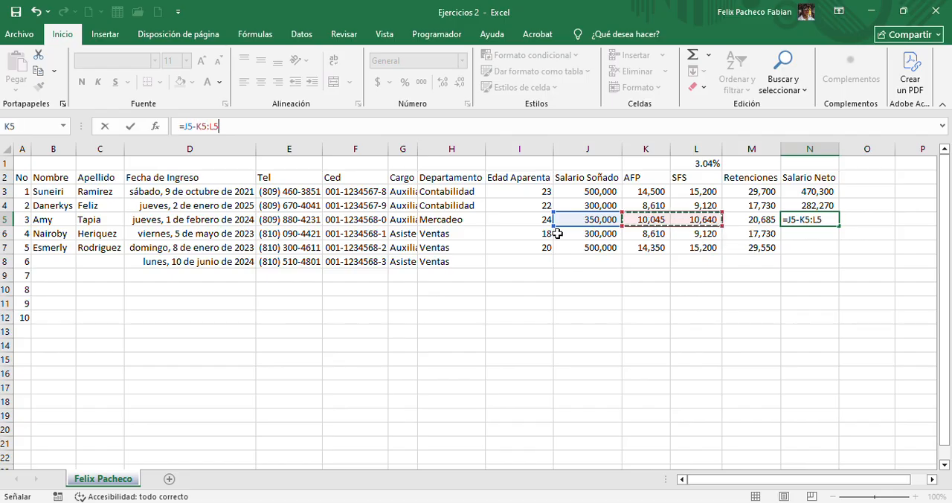
key(Return)
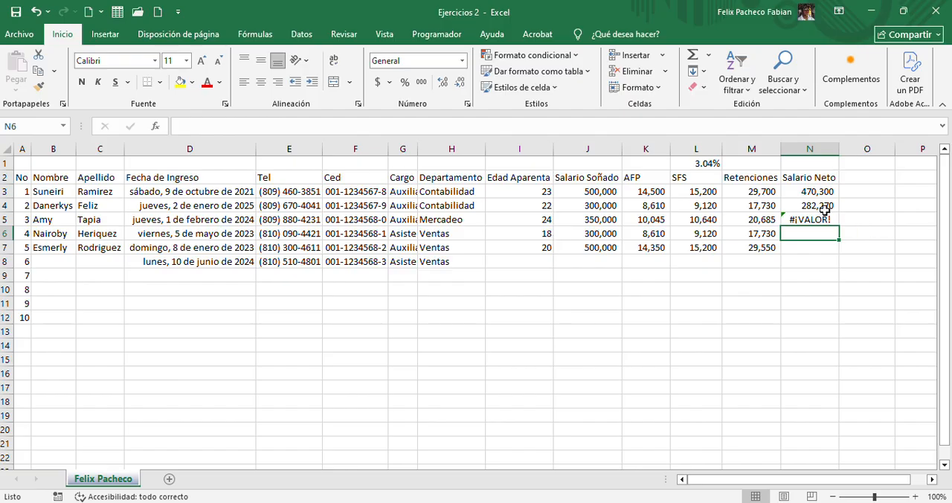
Correct the Salario Neto formula in N5 to =J5-(K5+L5) and review it
click(800, 219)
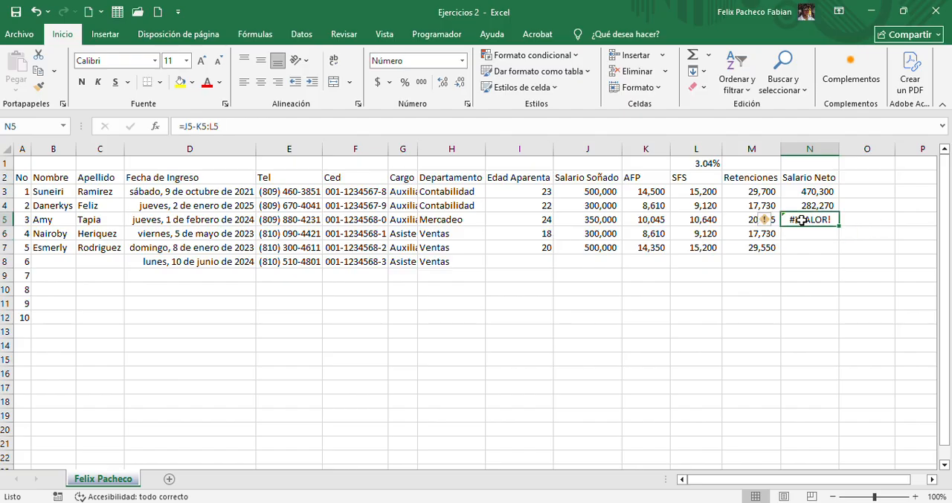
click(197, 128)
text(()
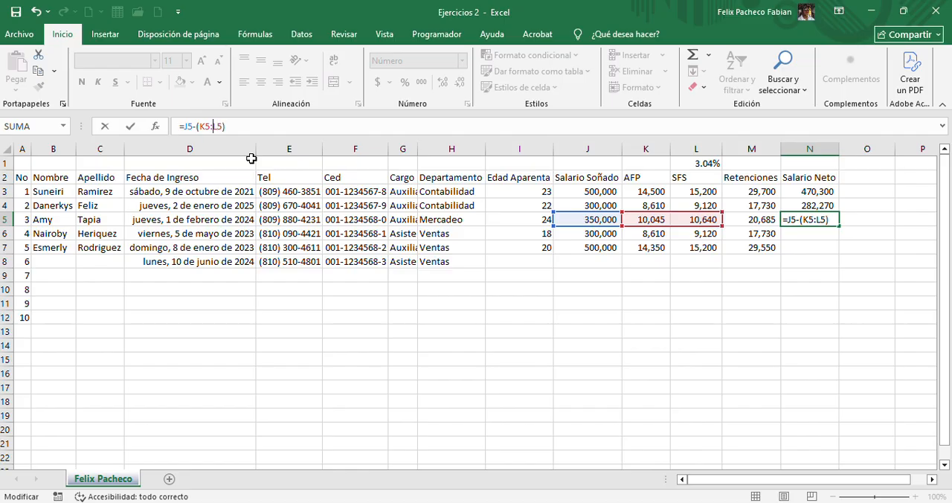
key(BackSpace)
text(+)
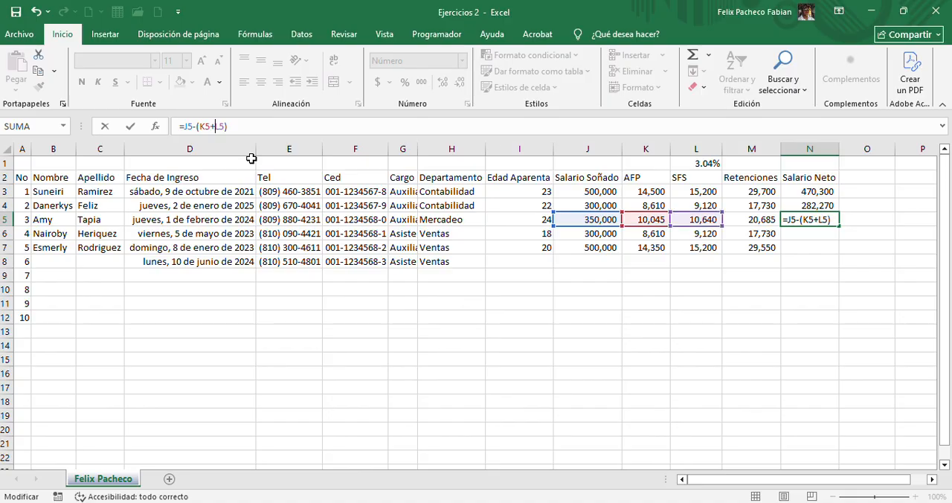
key(Return)
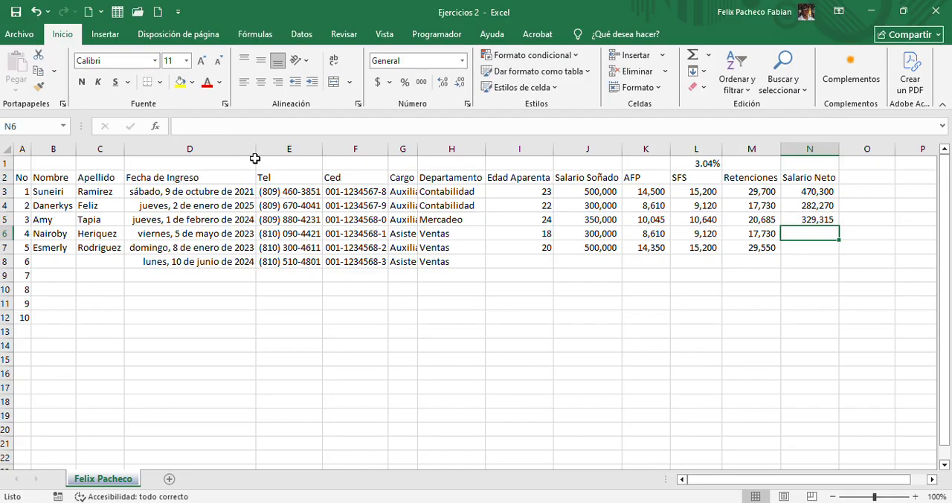
click(823, 219)
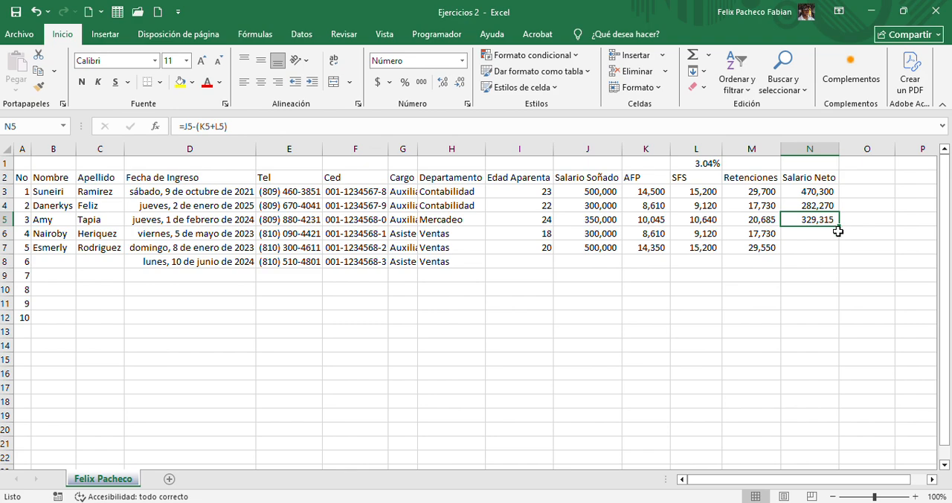
Enter +J6-M6 in N6 as the fourth employee's Salario Neto and fill the formula down to N7
click(832, 231)
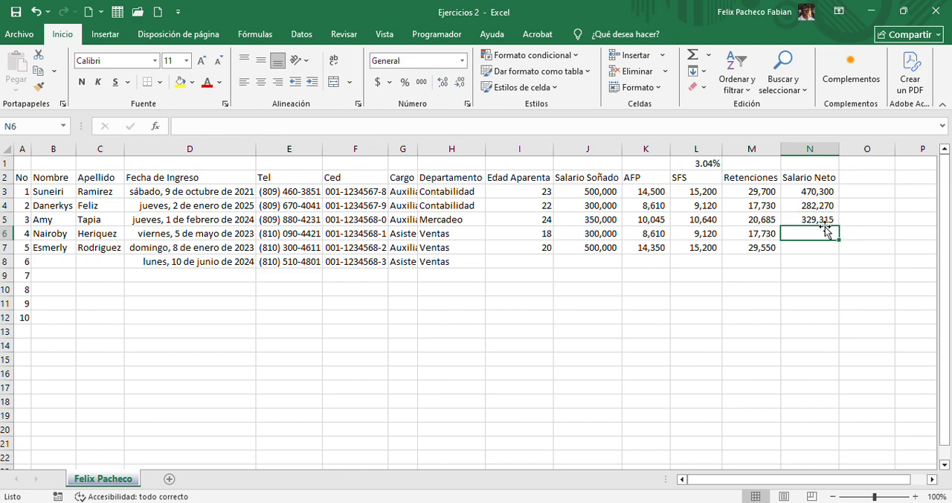
text(+)
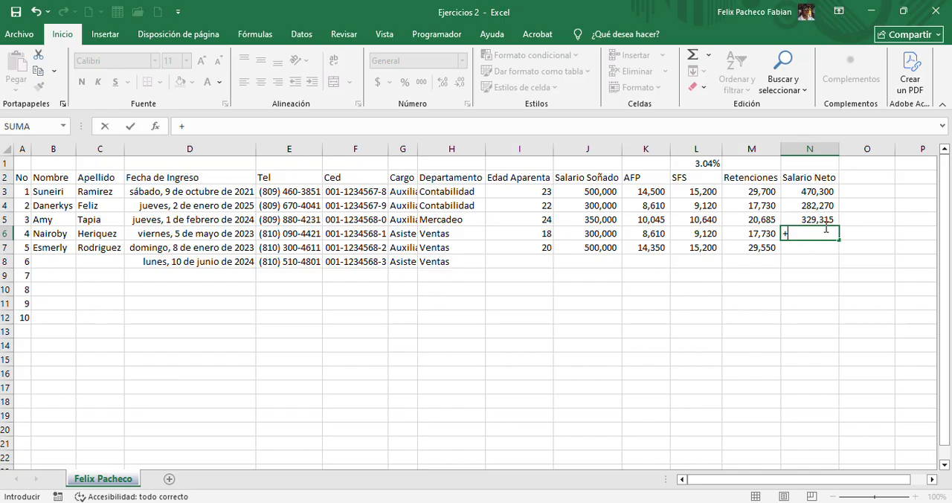
click(615, 232)
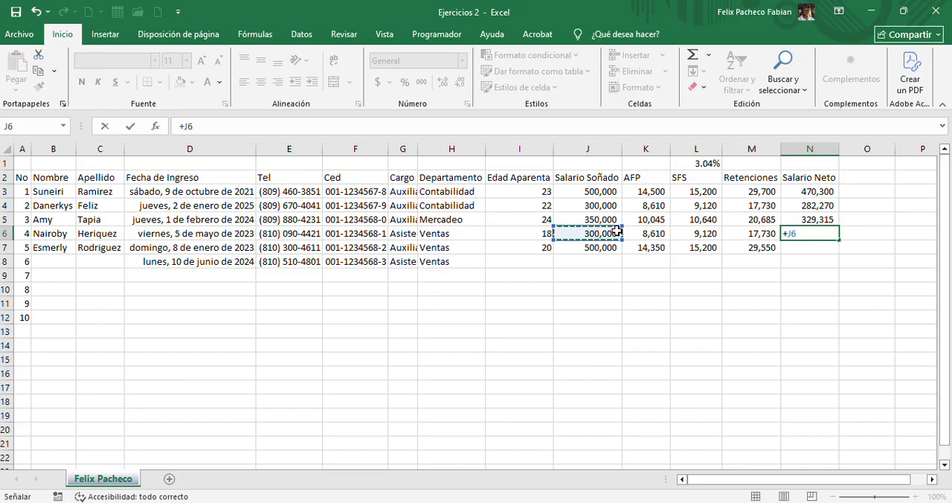
text(-)
click(760, 233)
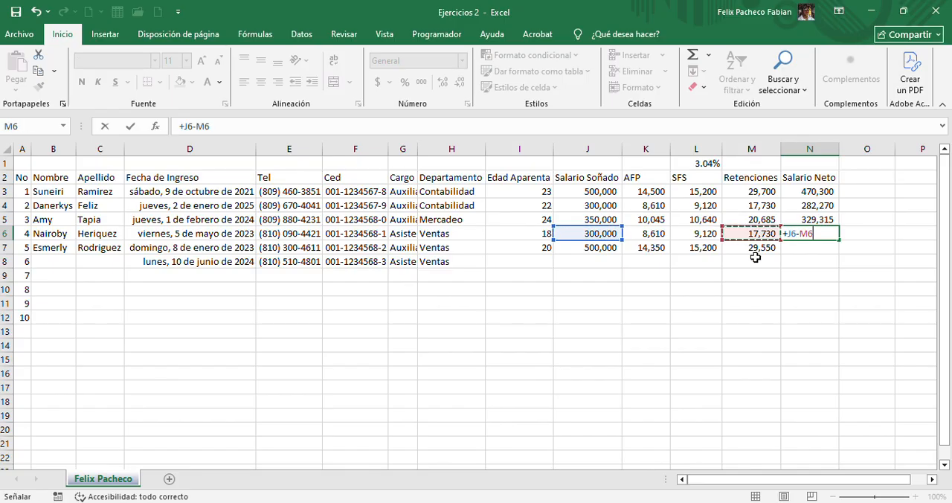
key(Return)
click(796, 235)
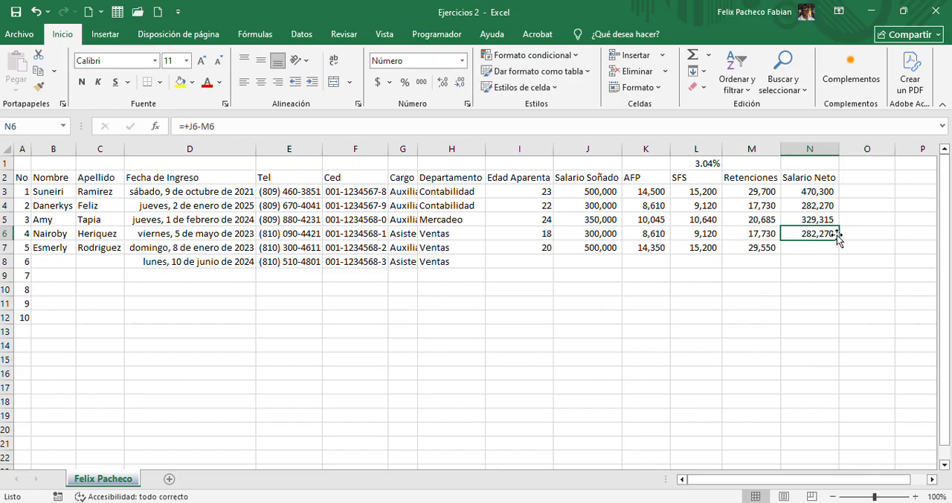
drag(838, 236, 840, 253)
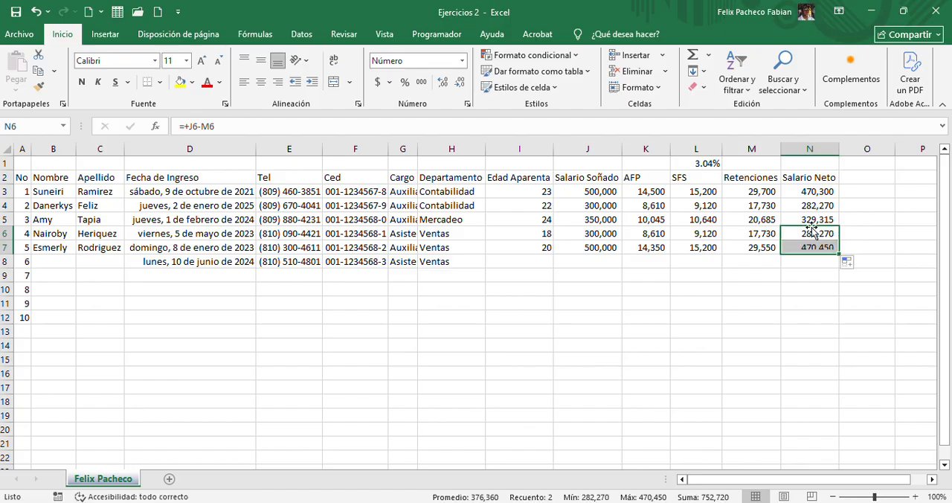
click(809, 219)
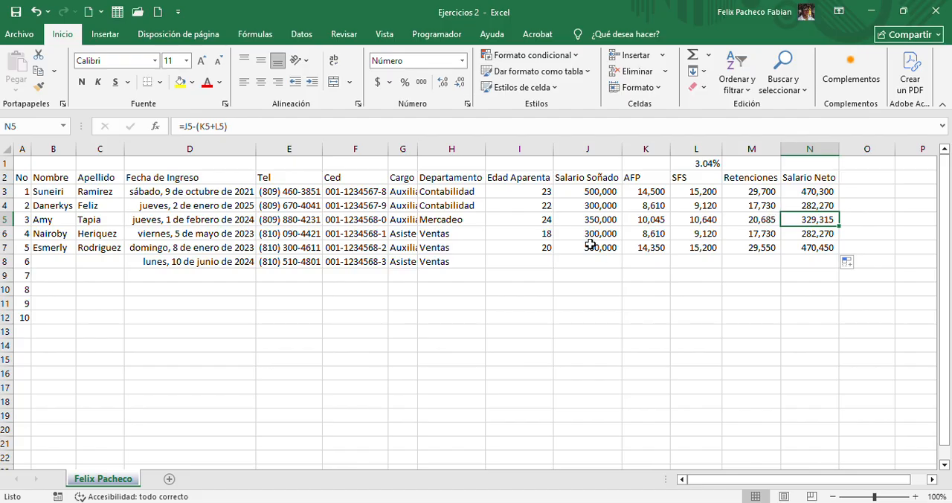
Clear the leftover data in D8:H8 from the row without an employee name
drag(446, 260, 181, 261)
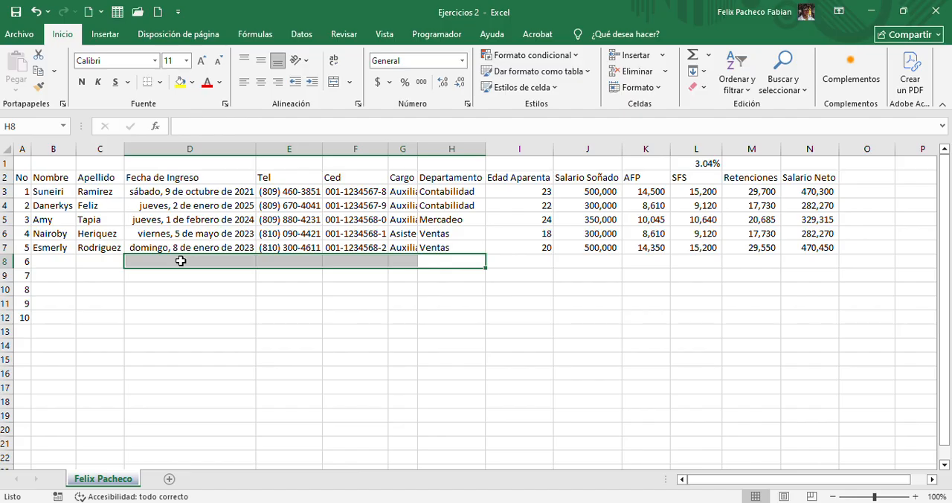
click(231, 231)
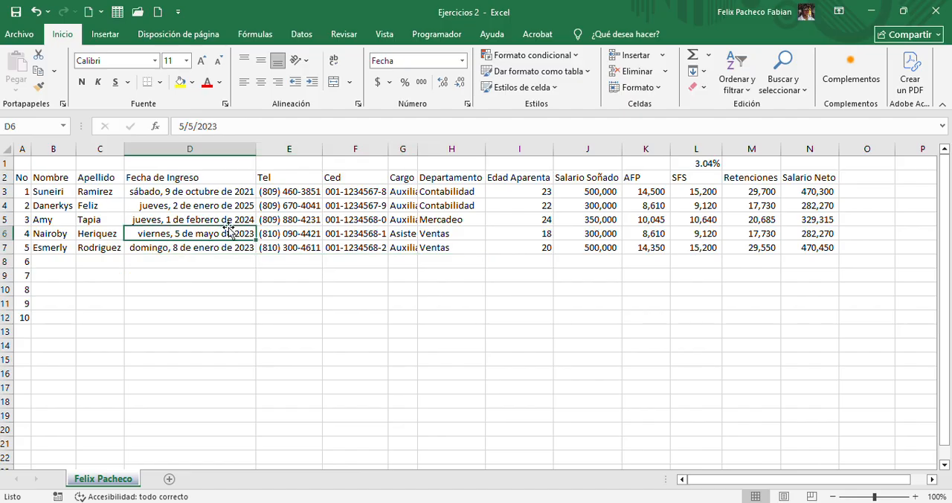